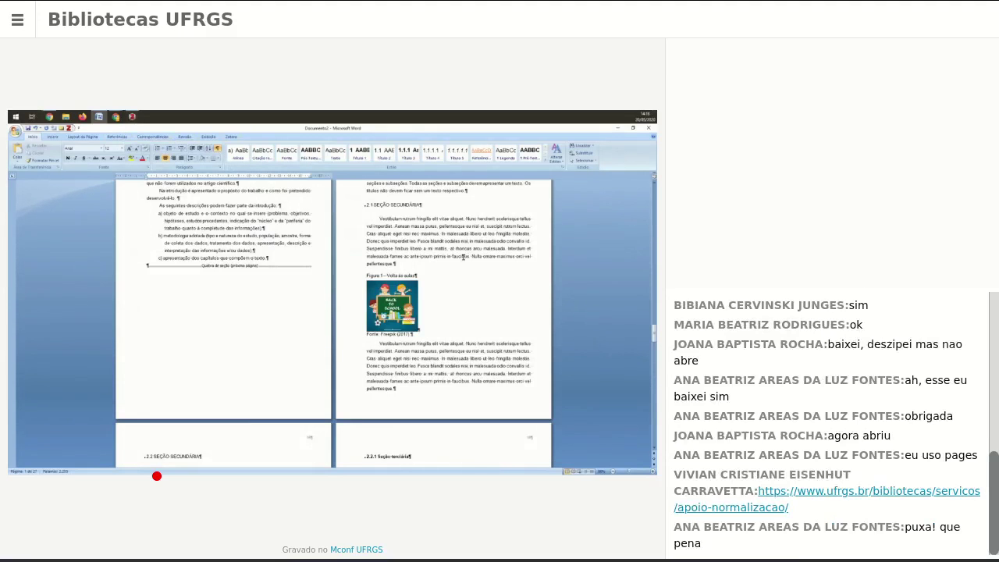
{"action": "left_click", "coordinate": [460, 260]}
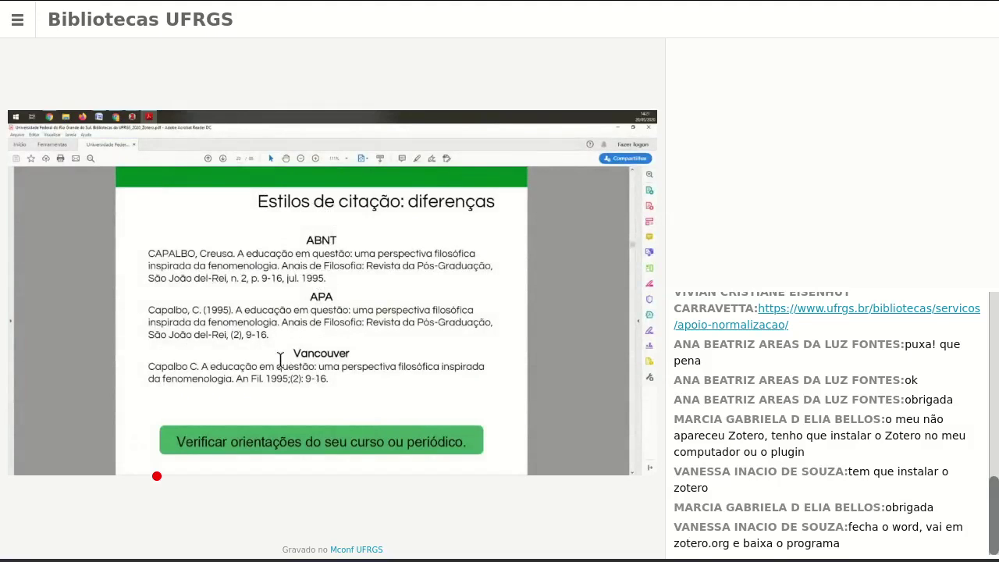
- Compare the ABNT, APA and Vancouver example references on the citation styles slide, examining the date position and the journal title
{"action": "left_click_drag", "start_coordinate": [200, 254], "coordinate": [241, 367]}
{"action": "left_click", "coordinate": [285, 286]}
{"action": "double_click", "coordinate": [312, 279]}
{"action": "left_click", "coordinate": [223, 311]}
{"action": "double_click", "coordinate": [223, 312]}
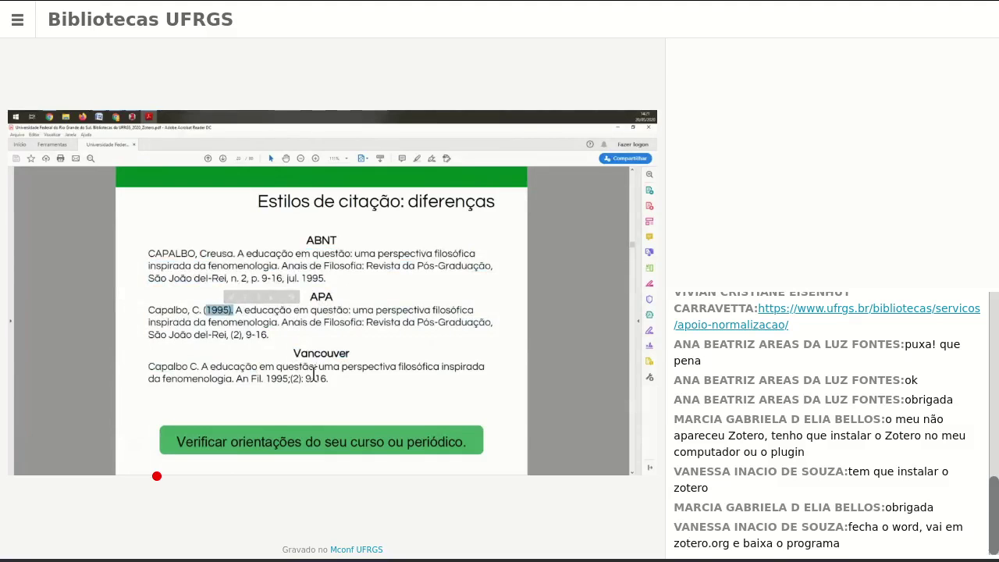
{"action": "double_click", "coordinate": [278, 379]}
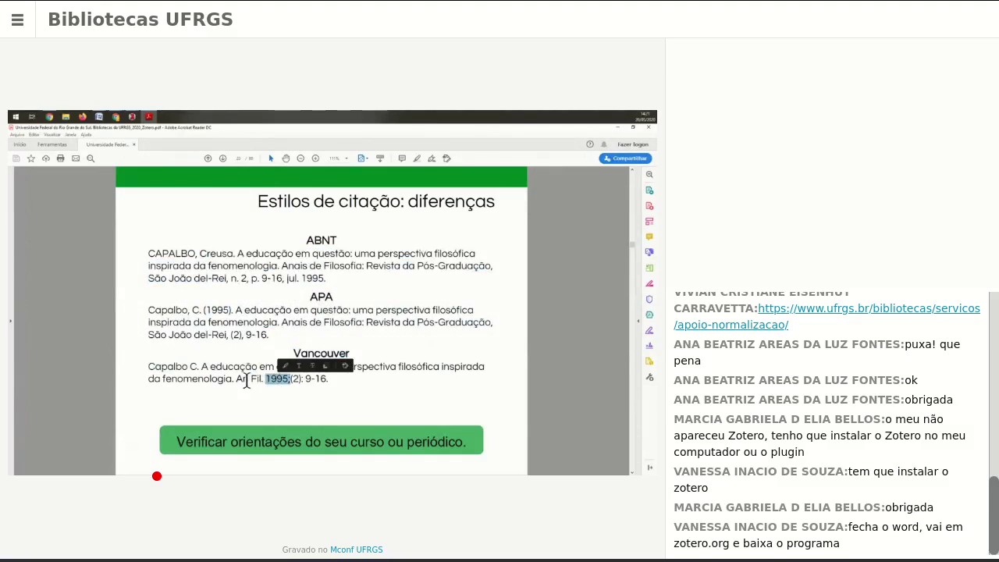
{"action": "left_click_drag", "start_coordinate": [236, 380], "coordinate": [262, 381]}
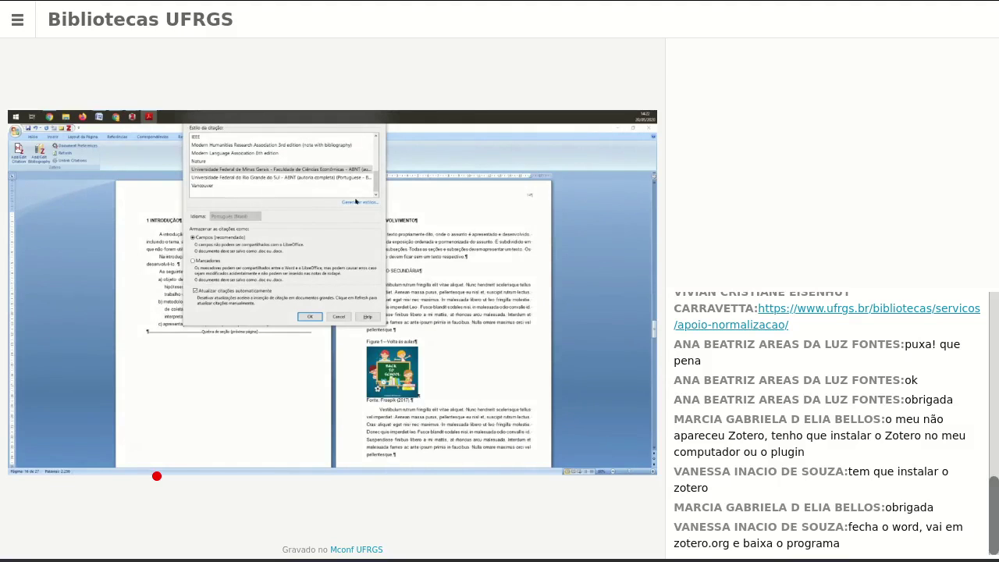
- Open the Zotero citation style manager from the document's citation preferences
{"action": "left_click", "coordinate": [354, 203]}
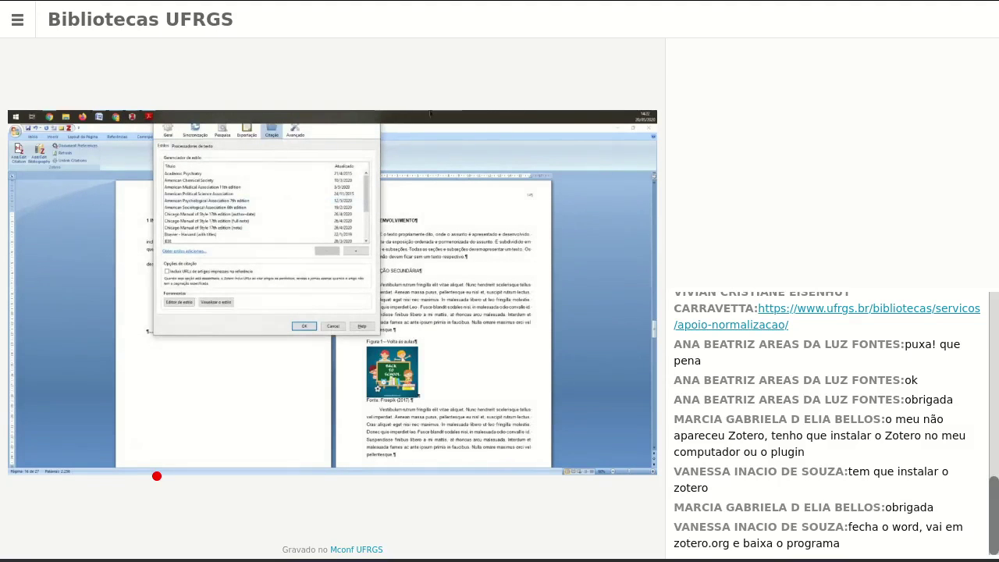
- Unlock the Windows taskbar, dock it at the lower edge of the desktop, and lock it again
{"action": "right_click", "coordinate": [373, 115]}
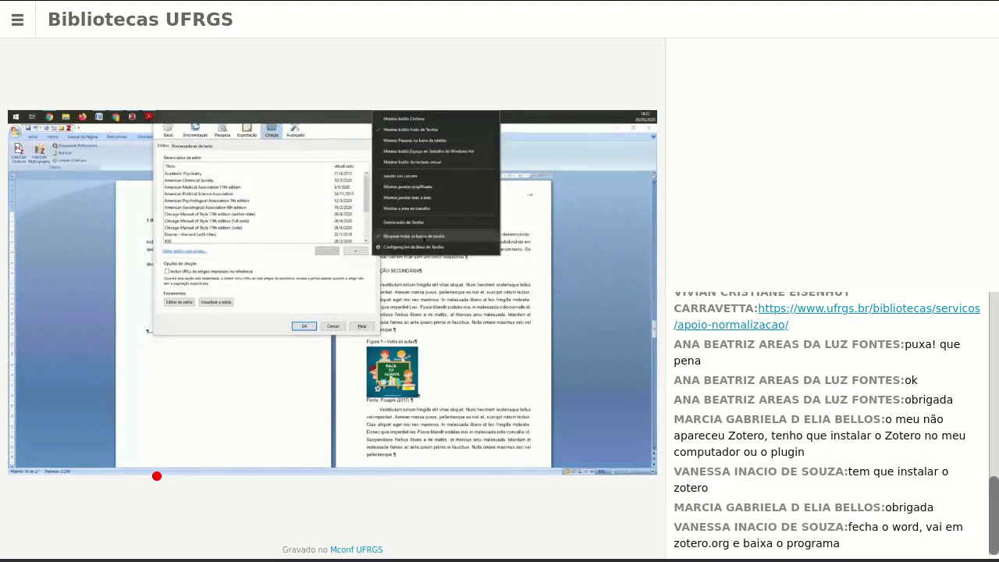
{"action": "left_click", "coordinate": [437, 234]}
{"action": "left_click_drag", "start_coordinate": [343, 116], "coordinate": [246, 458]}
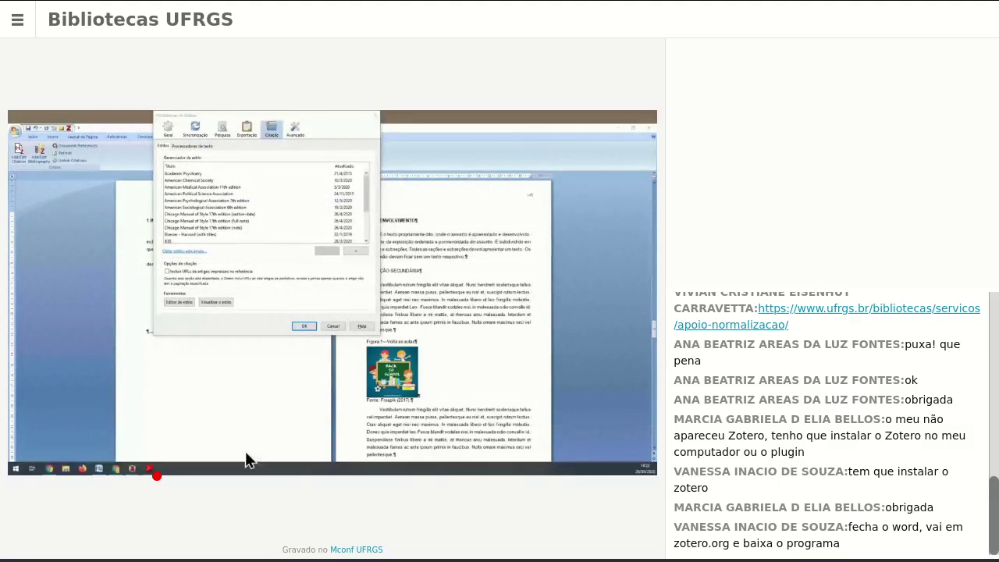
{"action": "right_click", "coordinate": [263, 467]}
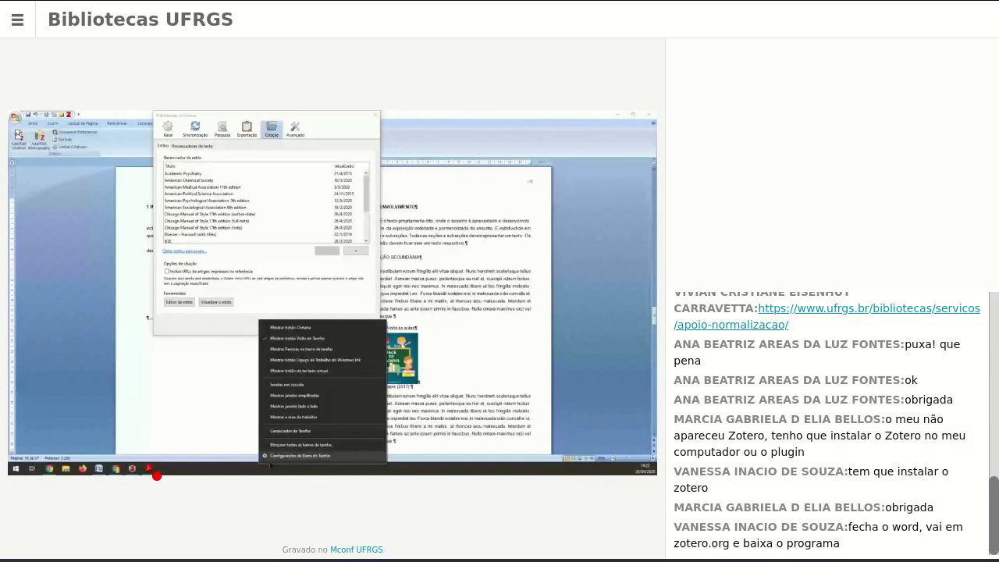
{"action": "left_click", "coordinate": [296, 444]}
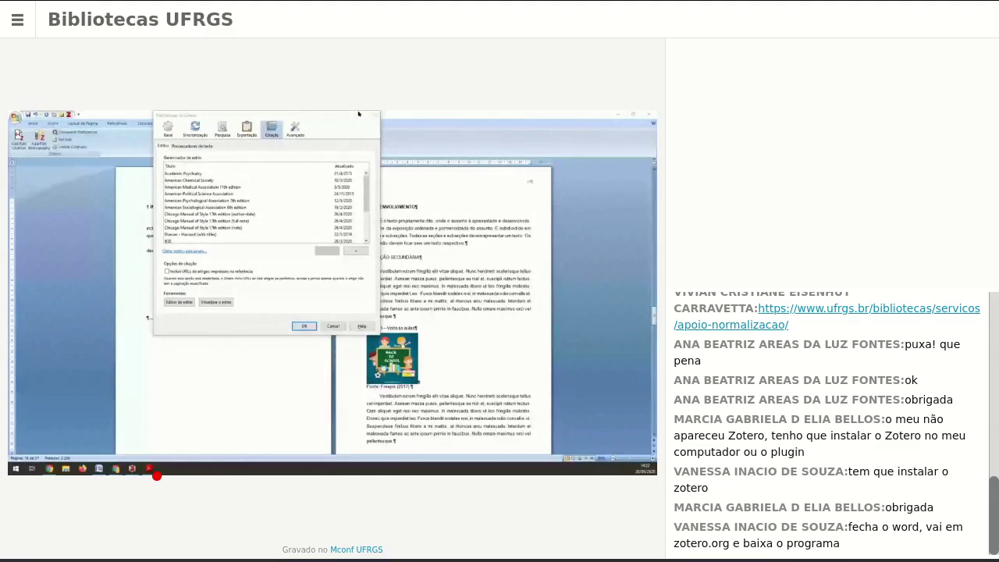
- Open the Zotero Style Repository for additional styles and search it for "ufrgs"
{"action": "left_click_drag", "start_coordinate": [358, 114], "coordinate": [374, 149]}
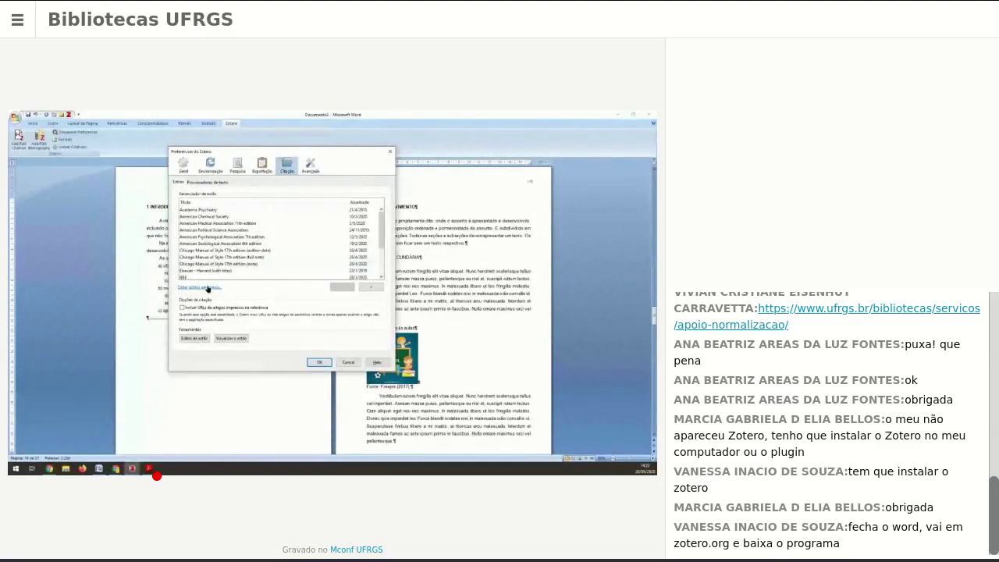
{"action": "left_click", "coordinate": [207, 288]}
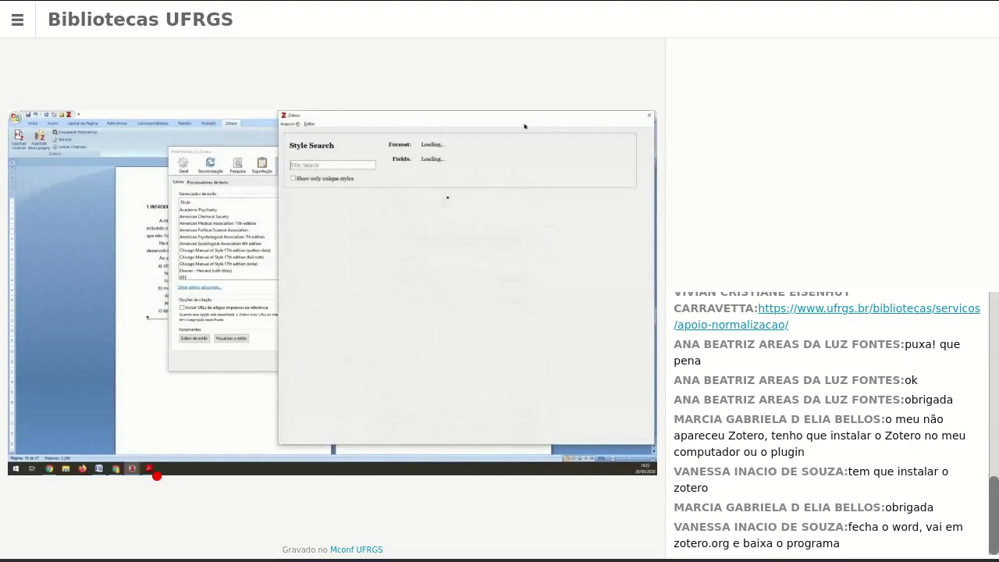
{"action": "left_click", "coordinate": [317, 164]}
{"action": "type", "text": "ufrgs"}
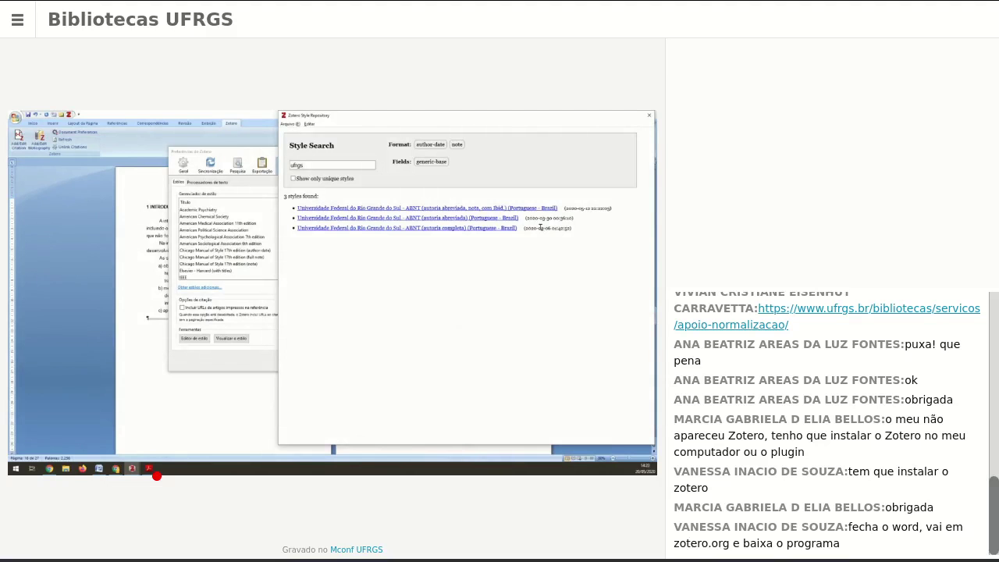
{"action": "mouse_move", "coordinate": [302, 231]}
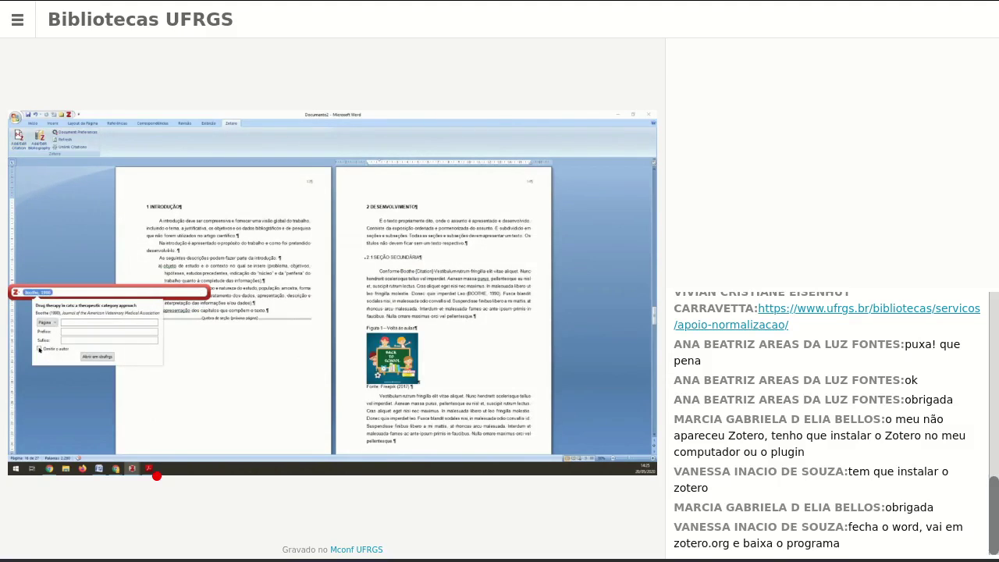
- Insert the 1990 citation after "Conforme" and the author's surname in section 2.1, with the author omitted
{"action": "left_click", "coordinate": [57, 290]}
{"action": "key", "text": "Return"}
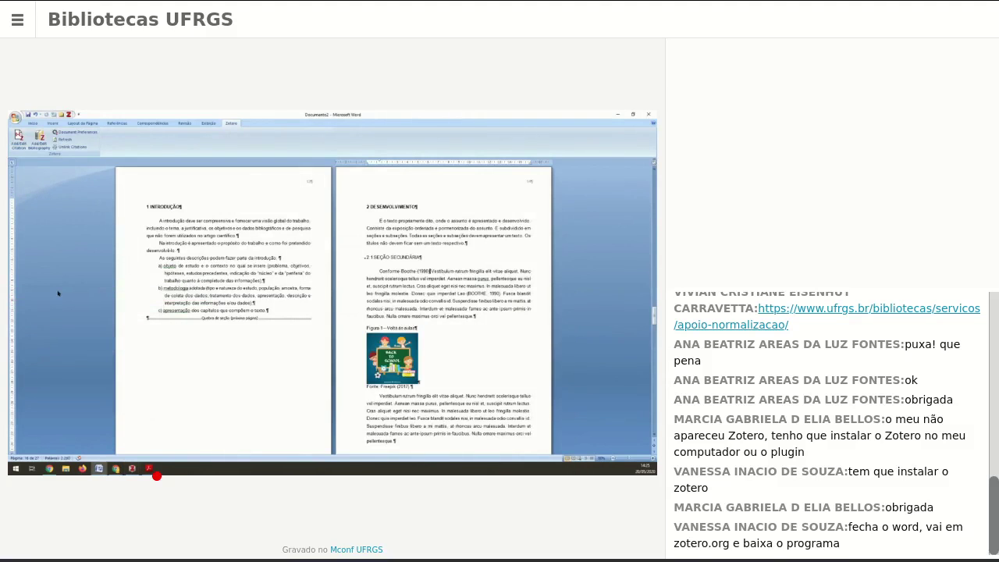
- Enclose the sentence "Vestibulum rutrum fringilla elit vitae aliquet" after the section 2.1 citation in quotation marks
{"action": "double_click", "coordinate": [409, 271]}
{"action": "left_click", "coordinate": [425, 272]}
{"action": "type", "text": "\""}
{"action": "type", "text": "\""}
- Edit the author-omitted citation in section 2.1 to include page 20
{"action": "double_click", "coordinate": [423, 271]}
{"action": "left_click", "coordinate": [18, 137]}
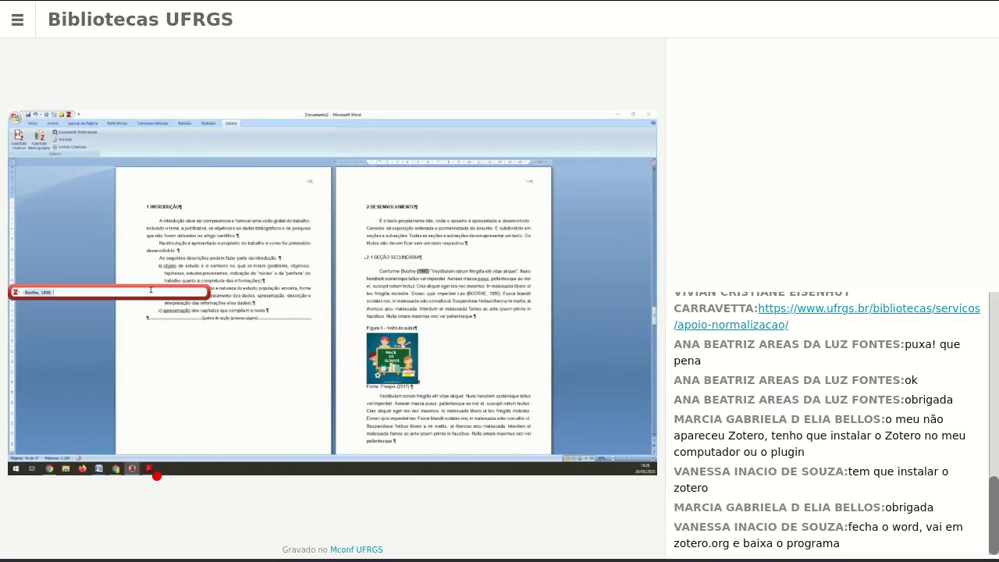
{"action": "left_click", "coordinate": [35, 293]}
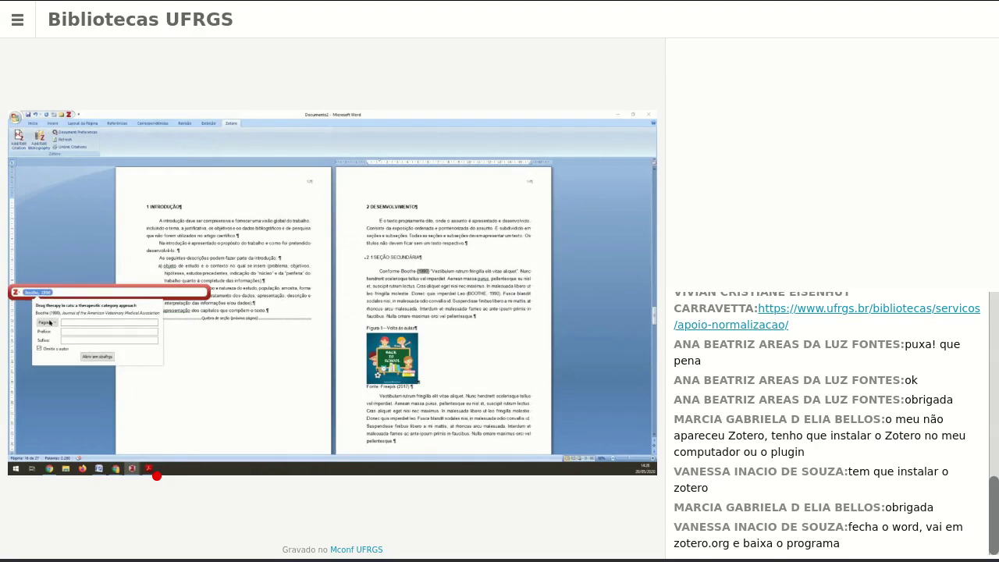
{"action": "type", "text": "20"}
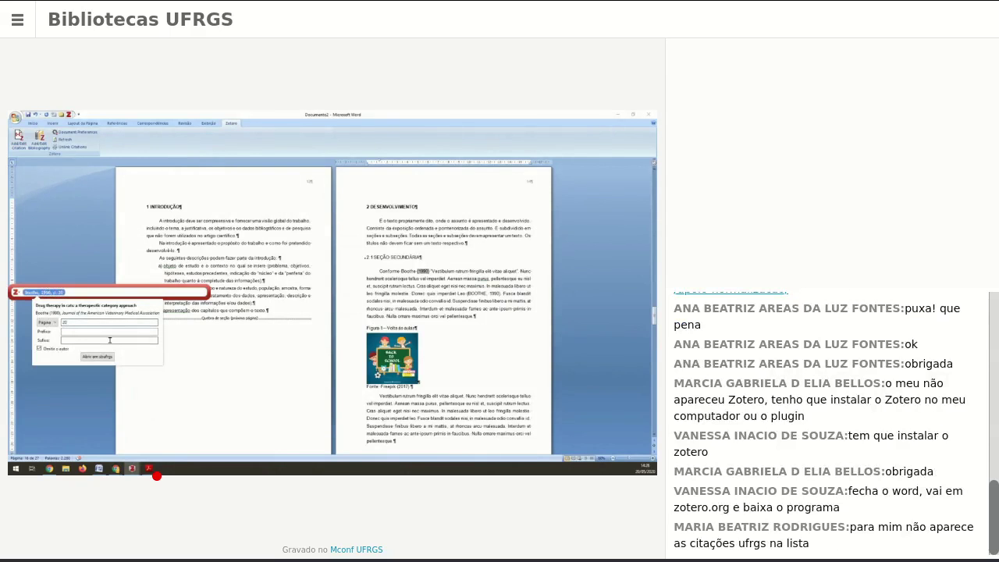
{"action": "key", "text": "Return"}
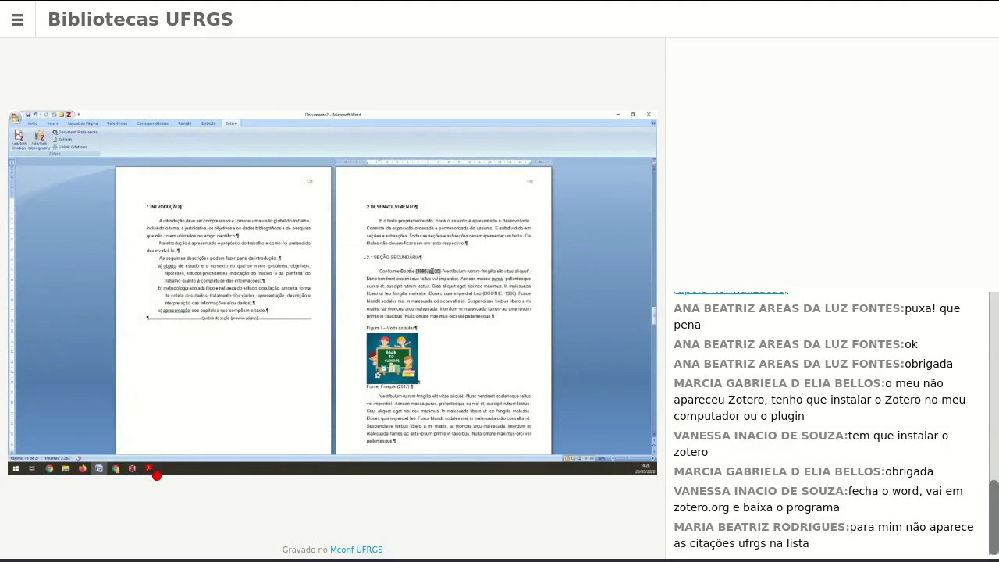
- Highlight the quoted sentence after the page-numbered citation to examine it as a short direct quotation
{"action": "left_click_drag", "start_coordinate": [443, 272], "coordinate": [529, 270]}
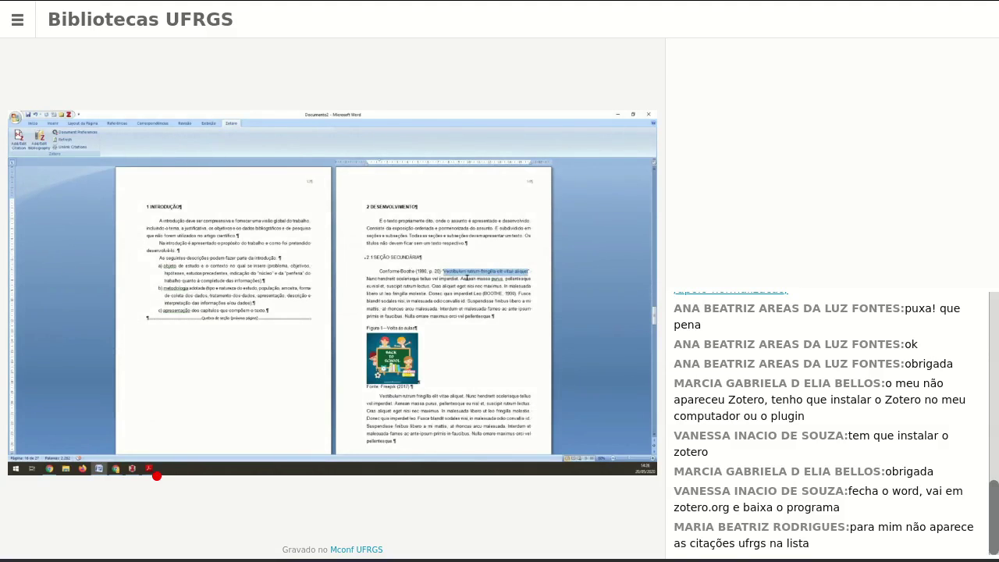
{"action": "left_click", "coordinate": [448, 274]}
{"action": "left_click_drag", "start_coordinate": [448, 273], "coordinate": [529, 271]}
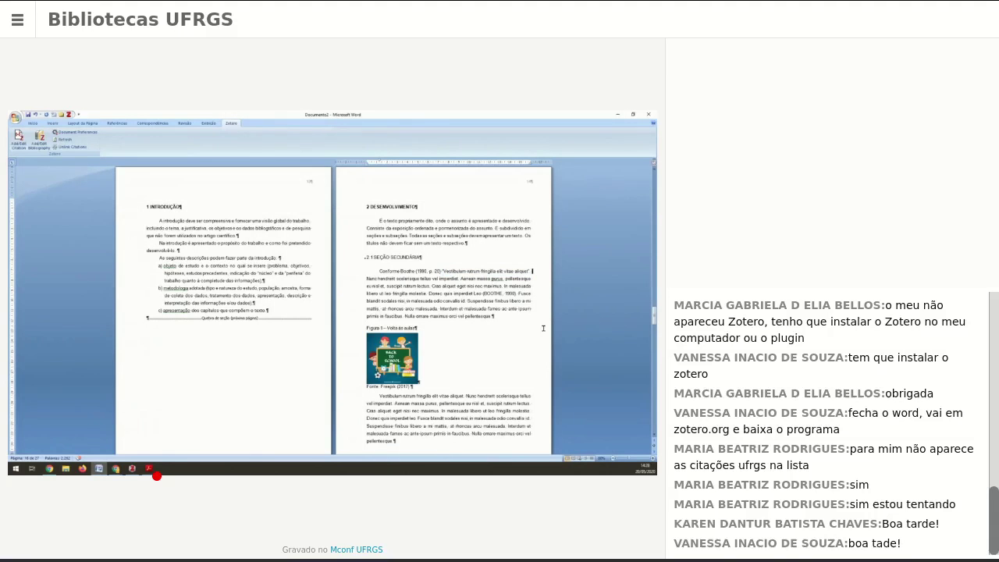
- Extend the quotation in section 2.1 by moving its closing quotation mark from after "aliquet" to after "suscipit rutrum lectus."
{"action": "key", "text": "BackSpace"}
{"action": "left_click_drag", "start_coordinate": [449, 269], "coordinate": [446, 285]}
{"action": "left_click", "coordinate": [430, 287]}
- Highlight the extended quotation in section 2.1 to examine how many lines it spans
{"action": "left_click_drag", "start_coordinate": [445, 271], "coordinate": [454, 286]}
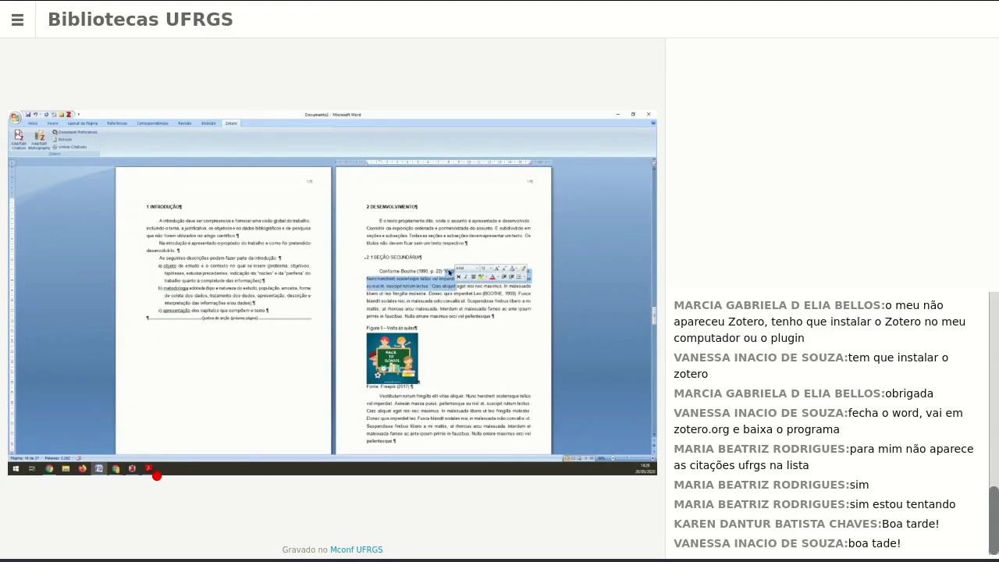
{"action": "left_click", "coordinate": [449, 272]}
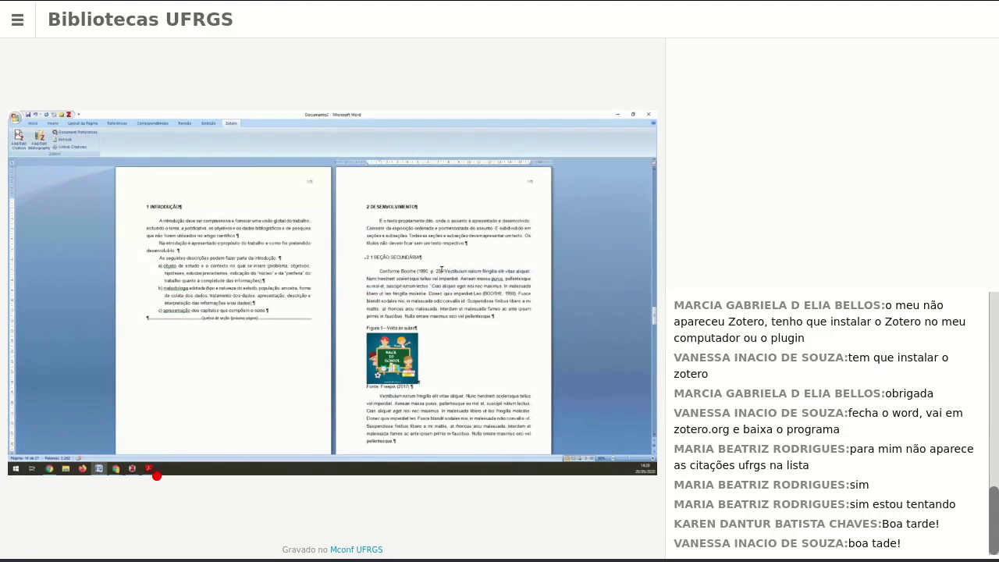
{"action": "right_click", "coordinate": [553, 458]}
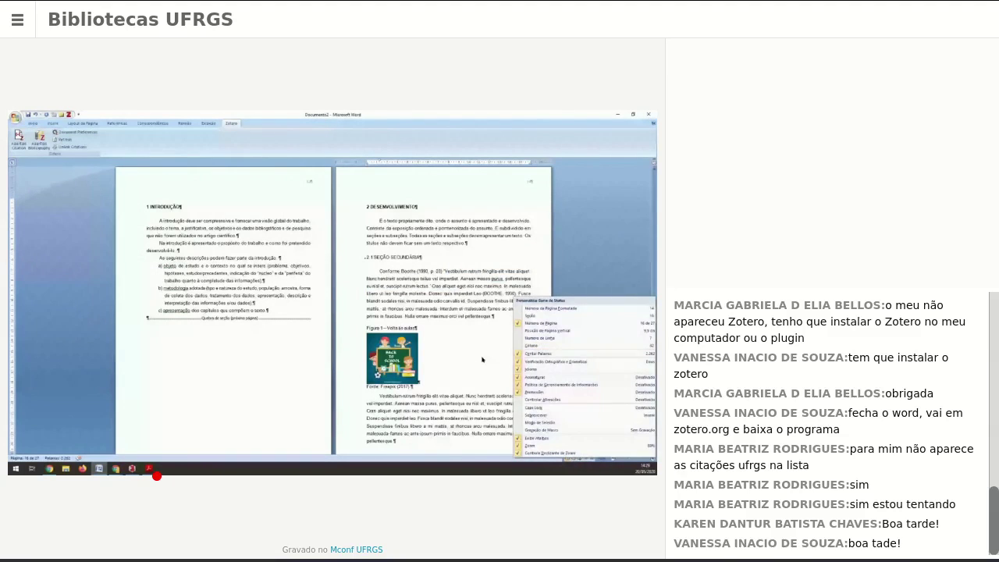
{"action": "left_click_drag", "start_coordinate": [444, 271], "coordinate": [470, 287]}
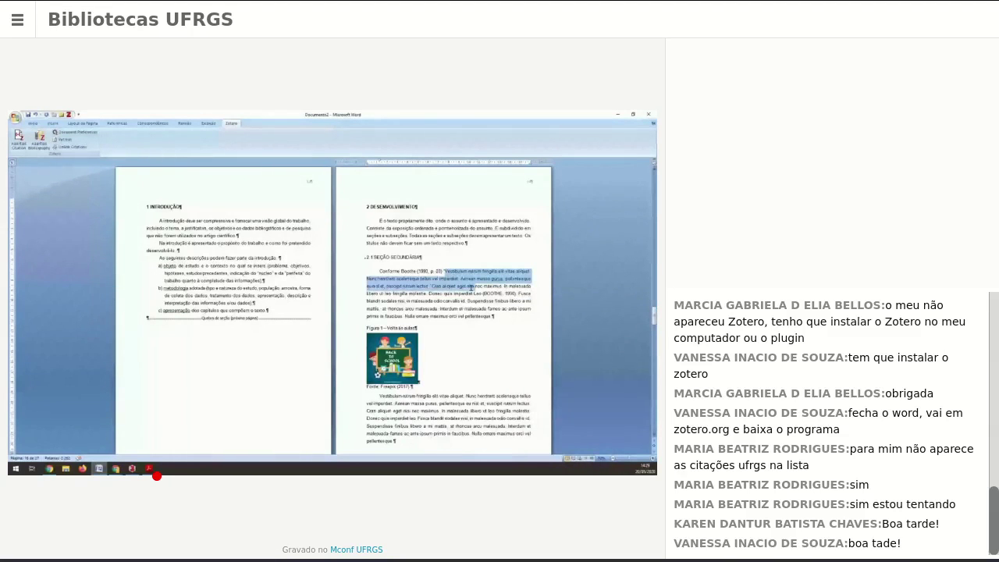
{"action": "left_click_drag", "start_coordinate": [471, 288], "coordinate": [433, 287]}
{"action": "left_click", "coordinate": [449, 278]}
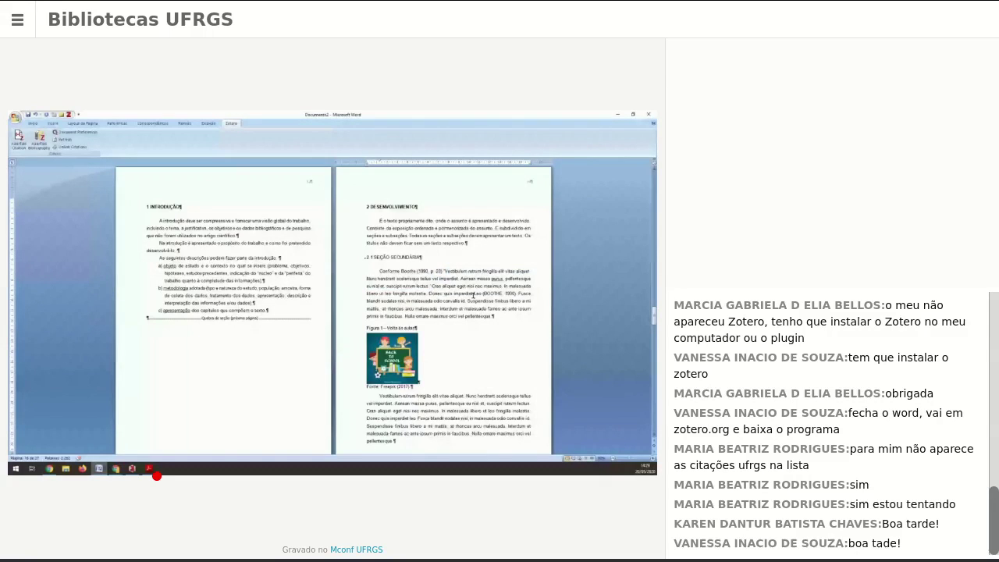
- Try to split the quotation from its citation into a separate paragraph
{"action": "key", "text": "Return"}
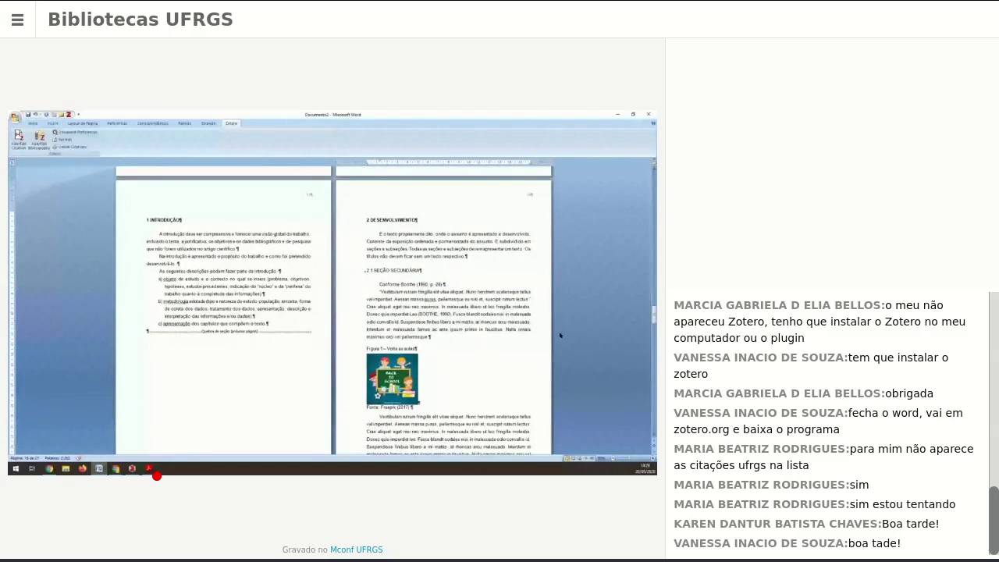
{"action": "key", "text": "BackSpace"}
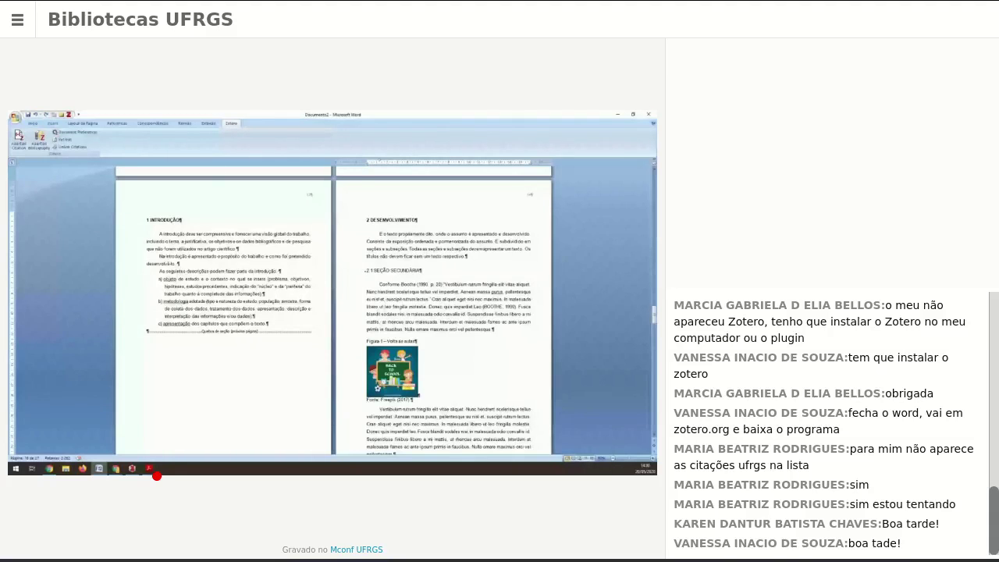
- Copy the paragraph below Figura 1, paste it as a new paragraph at the end of section 2.1, and select the copy
{"action": "scroll", "coordinate": [450, 272], "scroll_direction": "down", "scroll_amount": 3}
{"action": "left_click_drag", "start_coordinate": [428, 241], "coordinate": [486, 263]}
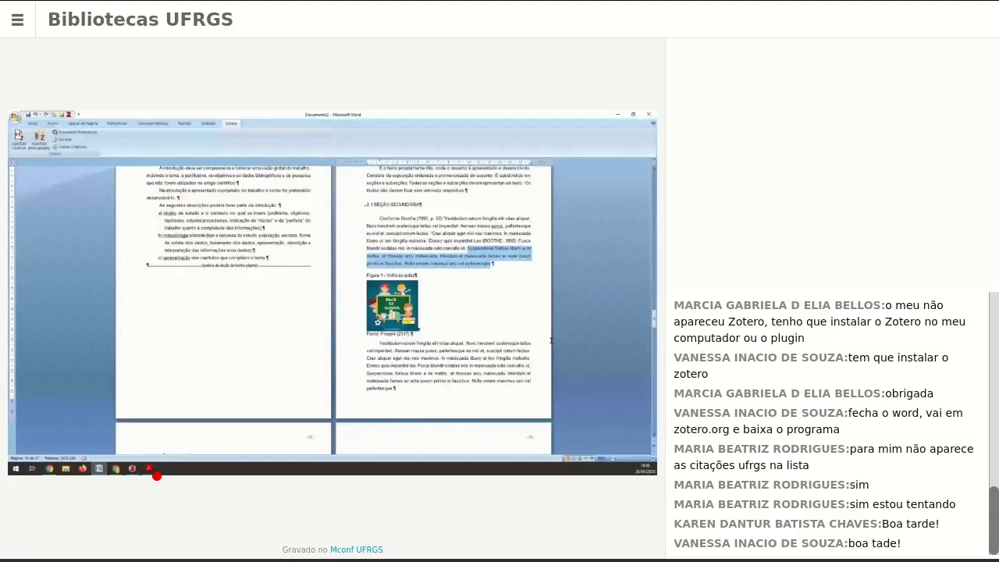
{"action": "scroll", "coordinate": [468, 343], "scroll_direction": "down", "scroll_amount": 1}
{"action": "double_click", "coordinate": [352, 353]}
{"action": "left_click", "coordinate": [419, 364]}
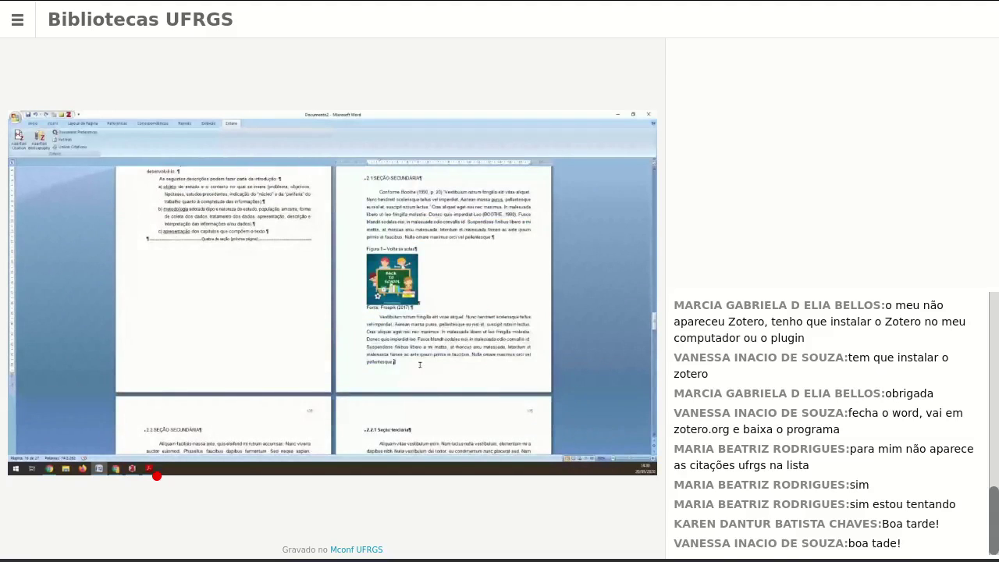
{"action": "scroll", "coordinate": [419, 364], "scroll_direction": "down", "scroll_amount": 1}
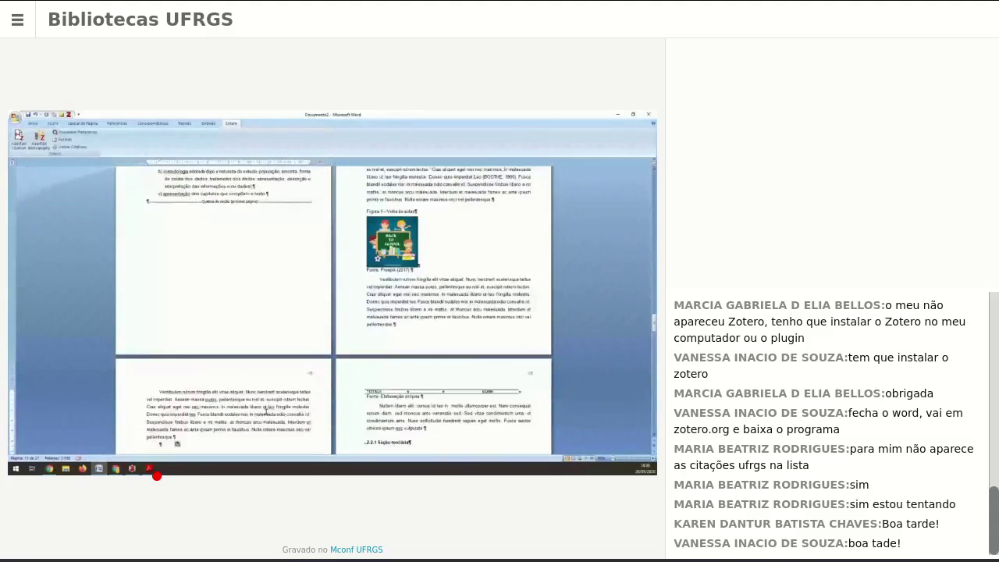
{"action": "double_click", "coordinate": [130, 425]}
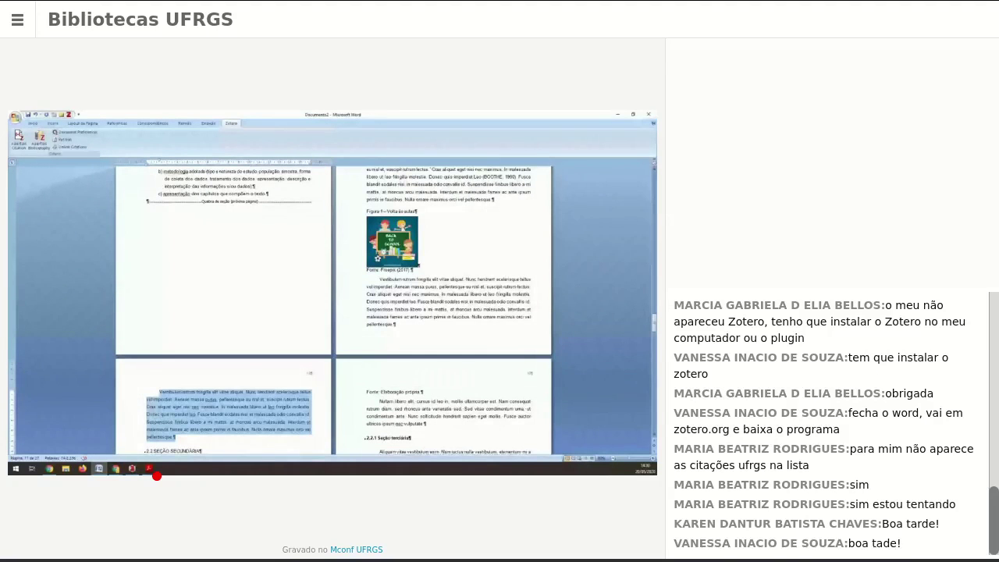
- Switch to the slides in Adobe Acrobat Reader, maximize the window, and examine the font type rules on the "Apresentação gráfica: fonte" slide
{"action": "left_click", "coordinate": [149, 468]}
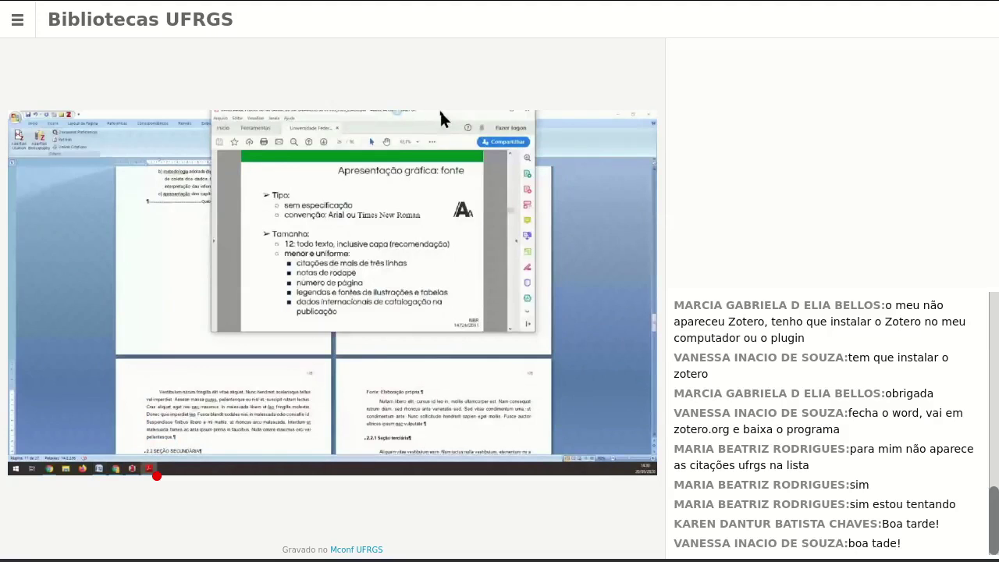
{"action": "double_click", "coordinate": [439, 110]}
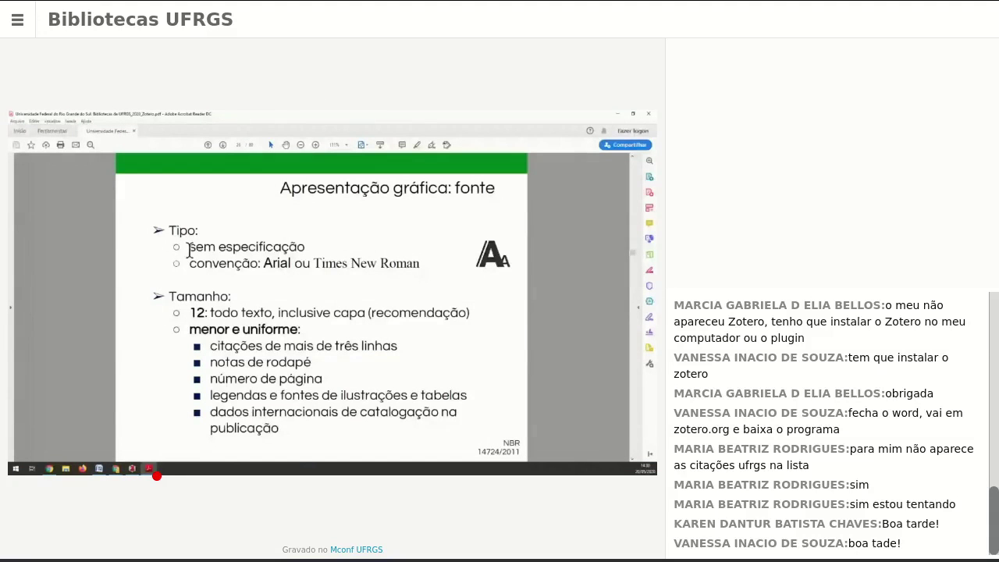
{"action": "triple_click", "coordinate": [265, 247]}
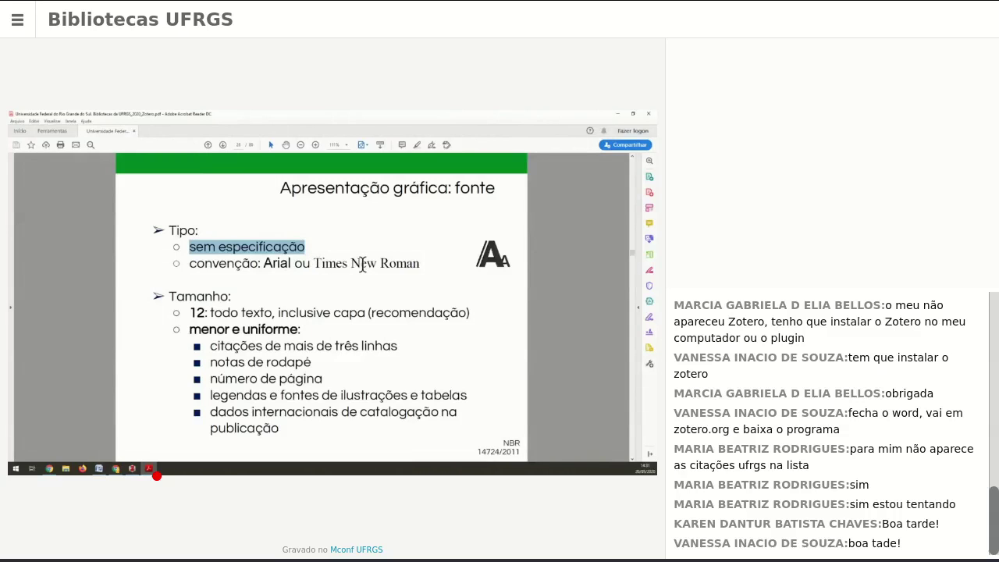
{"action": "left_click", "coordinate": [290, 263]}
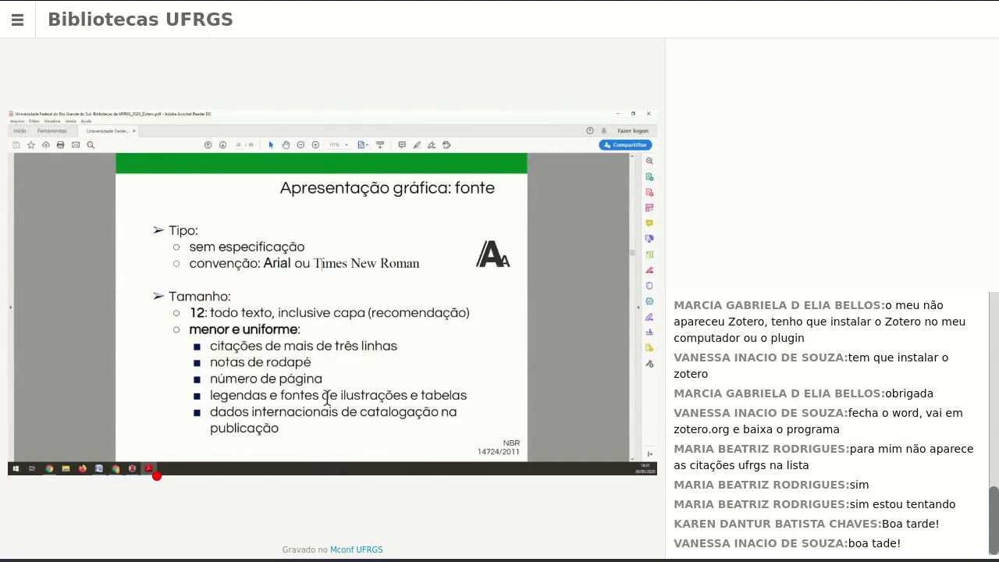
- Examine the font size rules on the "Apresentação gráfica: fonte" slide and the line spacing rules on the following slide
{"action": "triple_click", "coordinate": [239, 380]}
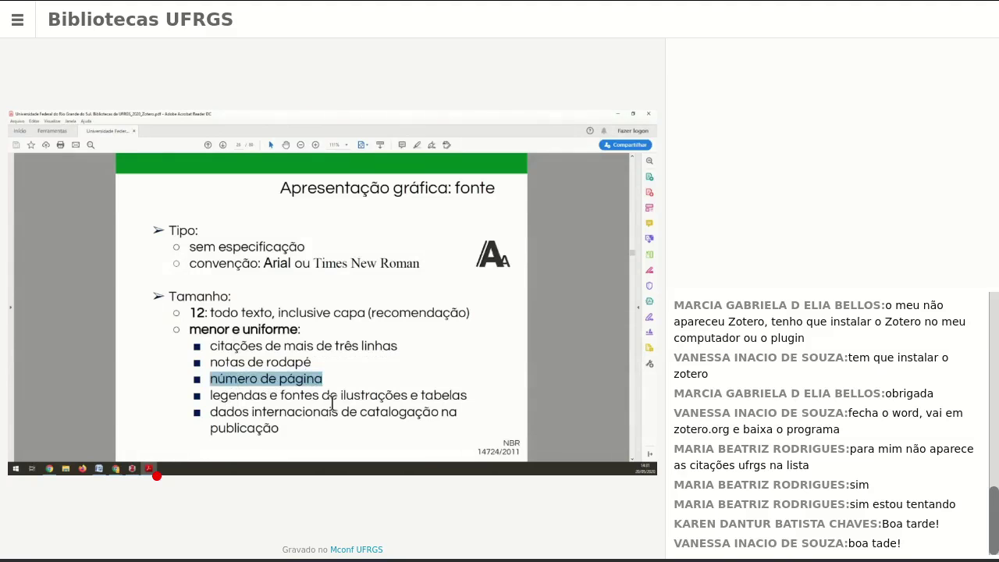
{"action": "left_click_drag", "start_coordinate": [233, 421], "coordinate": [279, 428]}
{"action": "left_click_drag", "start_coordinate": [195, 334], "coordinate": [324, 344]}
{"action": "scroll", "coordinate": [288, 327], "scroll_direction": "down", "scroll_amount": 1}
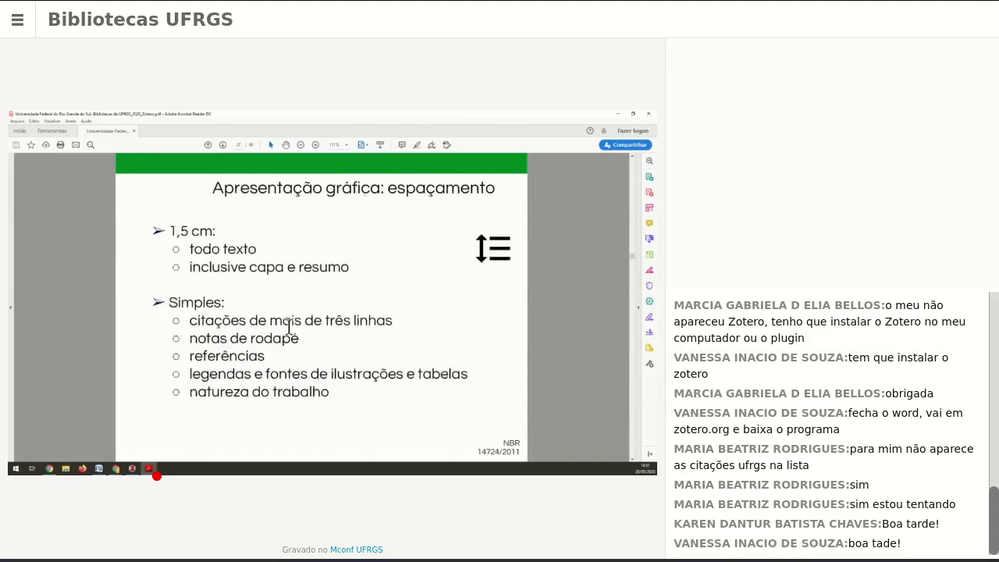
{"action": "scroll", "coordinate": [237, 329], "scroll_direction": "up", "scroll_amount": 1}
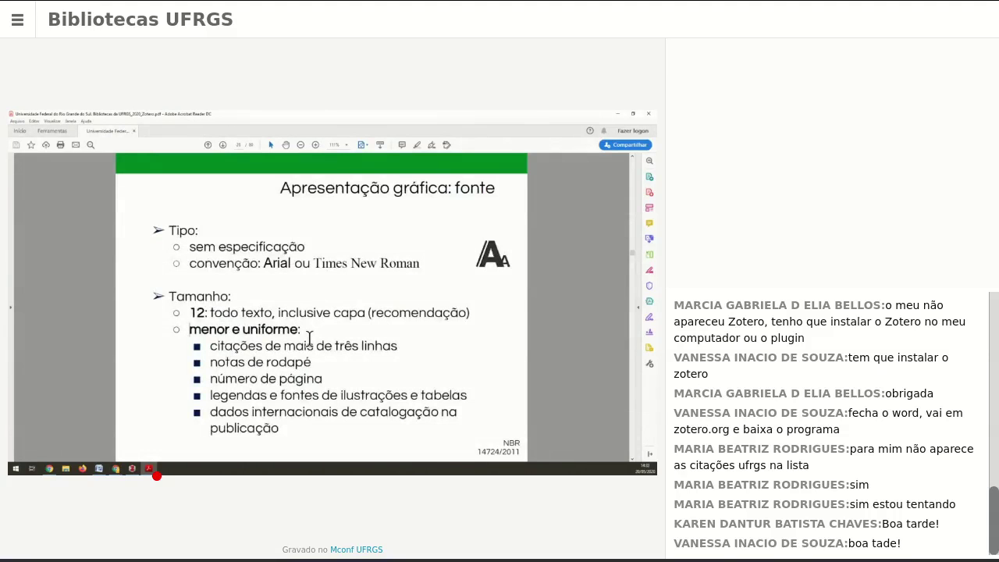
{"action": "left_click", "coordinate": [352, 297]}
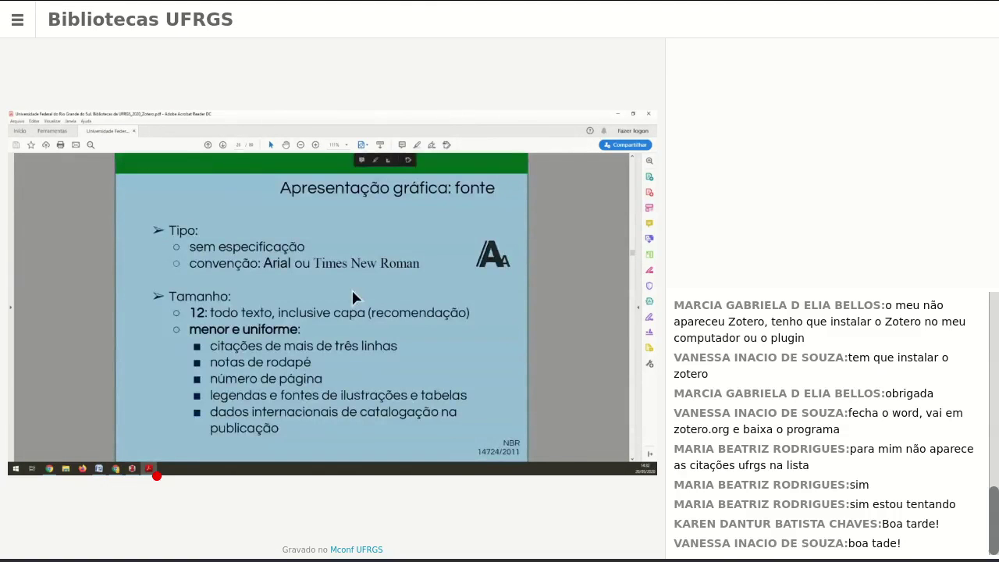
{"action": "scroll", "coordinate": [308, 294], "scroll_direction": "down", "scroll_amount": 1}
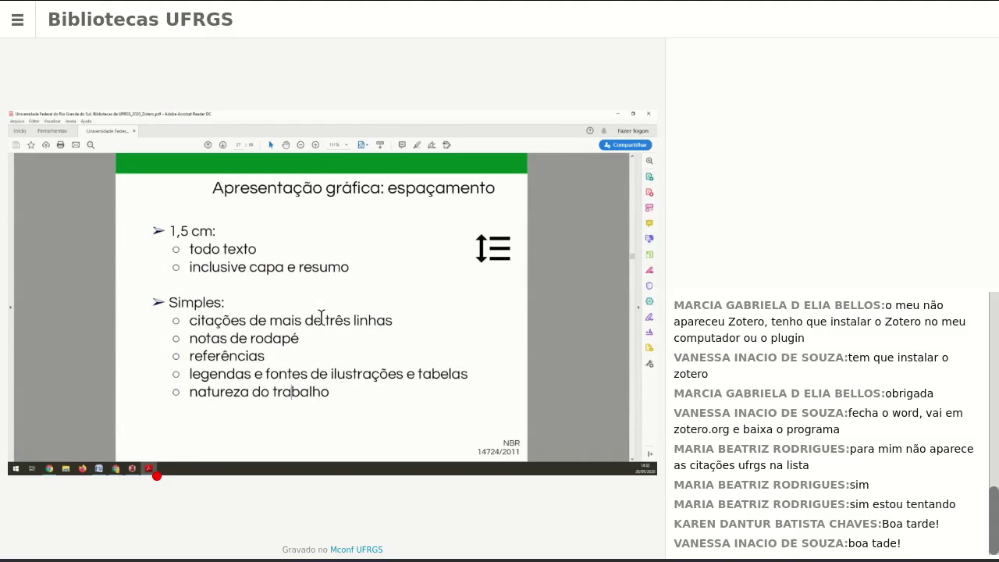
- Switch back to the Word document and apply the "Citação longa" style to the copied paragraph above section 2.2
{"action": "left_click_drag", "start_coordinate": [357, 115], "coordinate": [8, 293]}
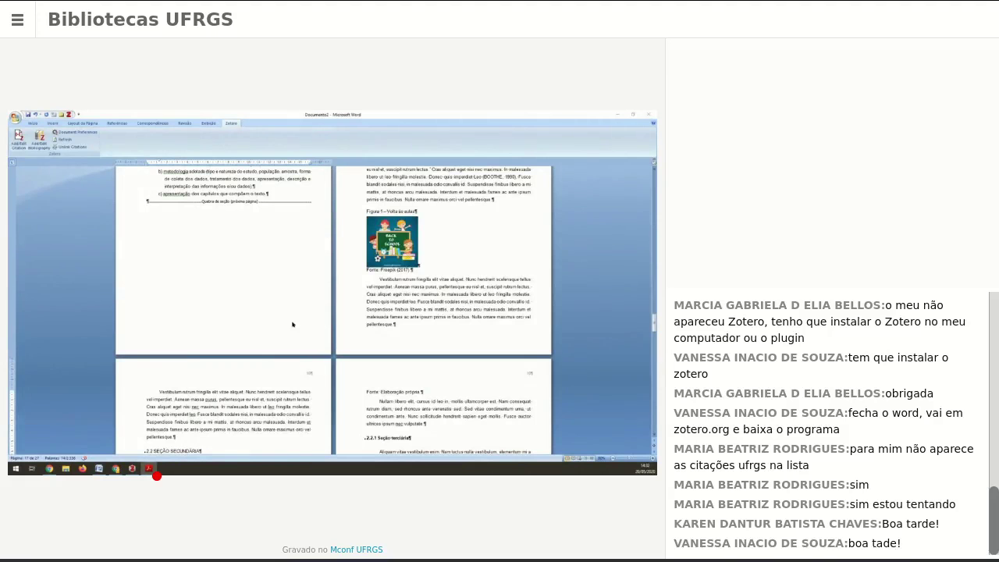
{"action": "scroll", "coordinate": [248, 352], "scroll_direction": "down", "scroll_amount": 1}
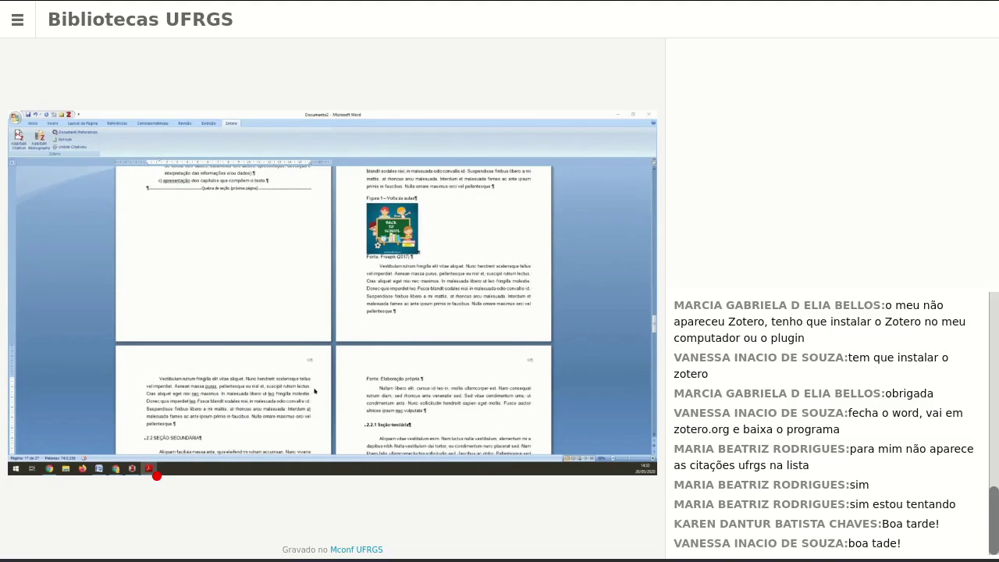
{"action": "triple_click", "coordinate": [162, 384]}
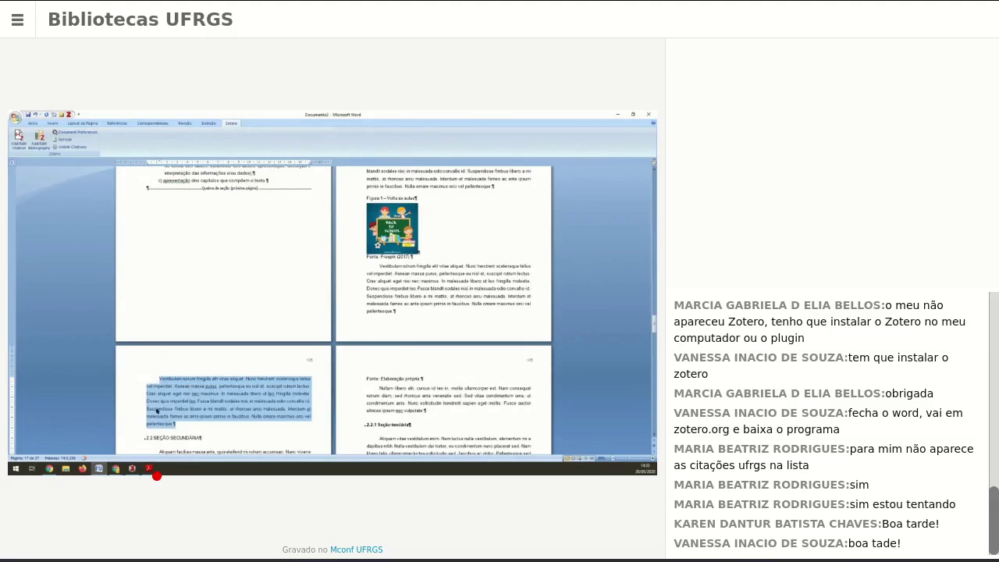
{"action": "left_click", "coordinate": [33, 123]}
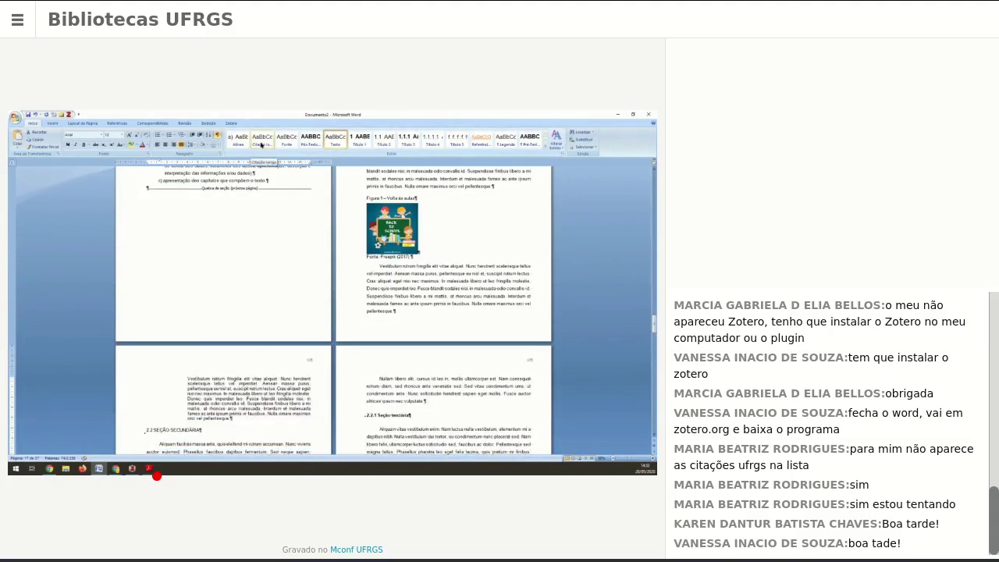
{"action": "left_click", "coordinate": [262, 134]}
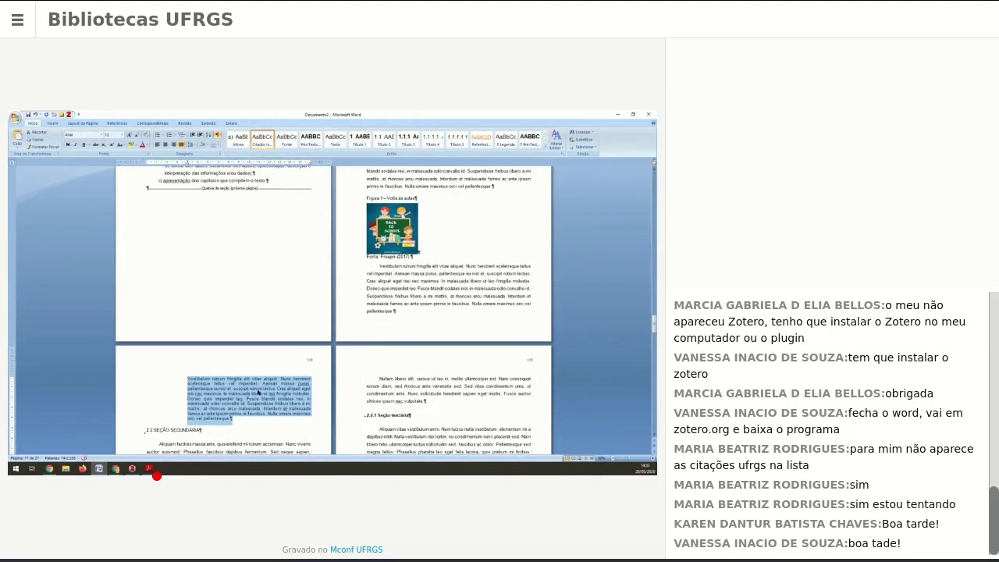
- Reduce the quotation's font by two sizes and update the long-quotation style to match the selection
{"action": "left_click", "coordinate": [137, 135]}
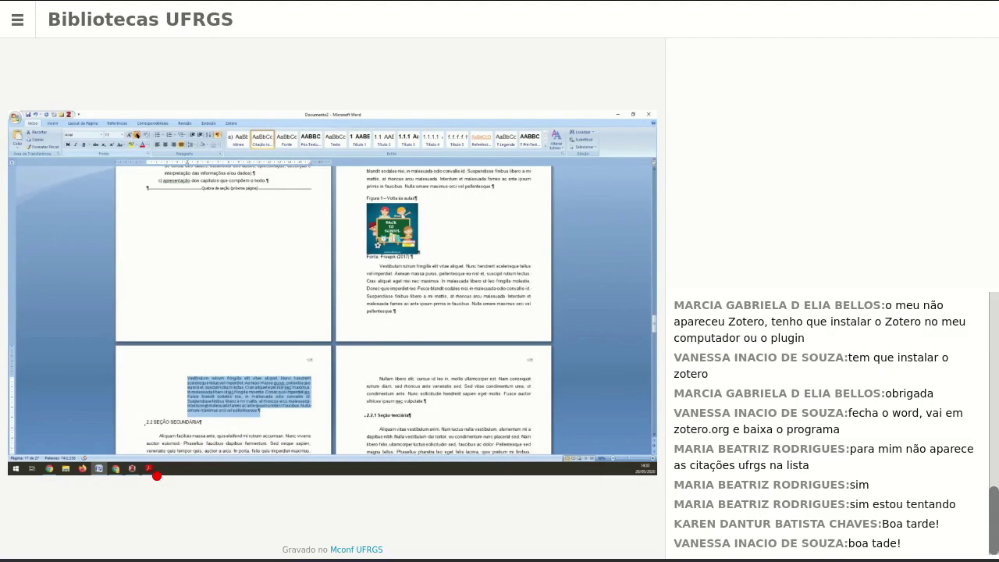
{"action": "left_click", "coordinate": [137, 135]}
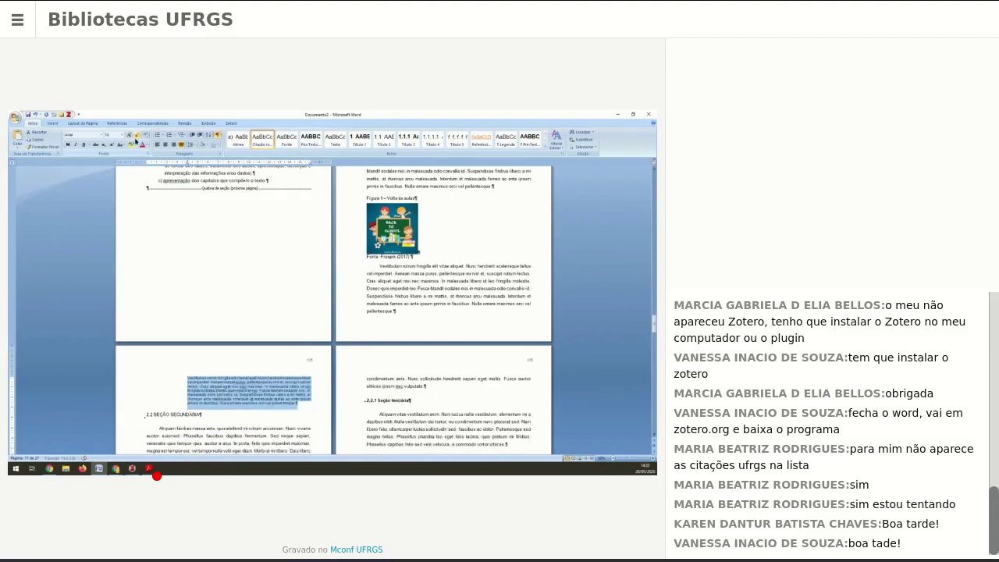
{"action": "right_click", "coordinate": [264, 142]}
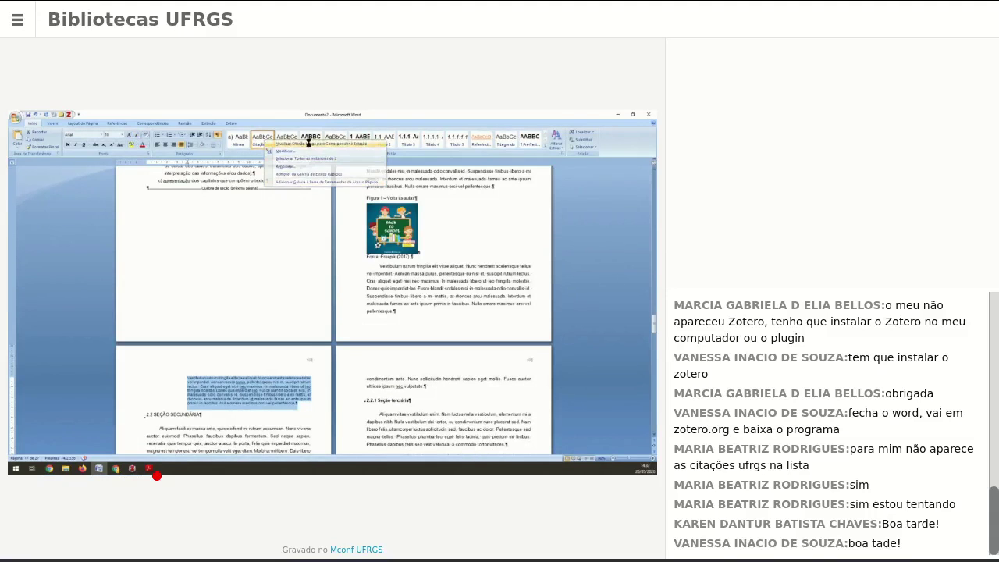
{"action": "left_click", "coordinate": [312, 144]}
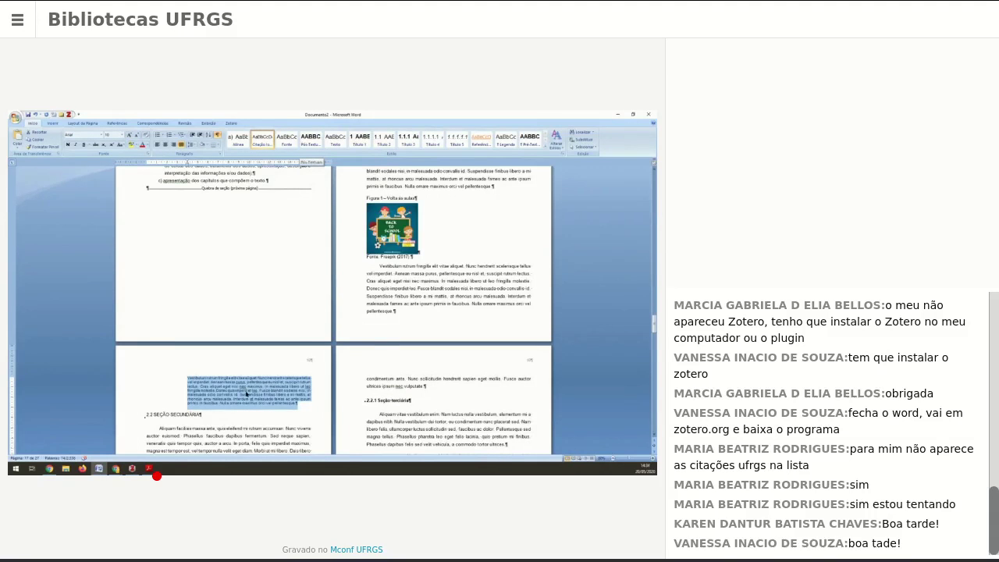
- Insert a Zotero citation in the long quotation for the 2011 work "O comportamento informacional de pós-graduandos da área de Educação"
{"action": "left_click", "coordinate": [189, 379]}
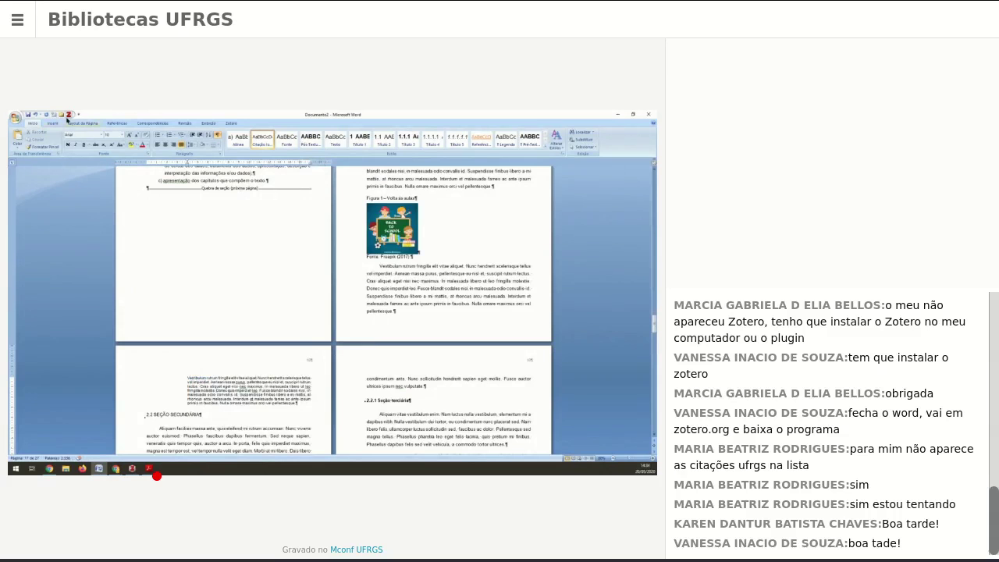
{"action": "key", "text": "ctrl+alt+c"}
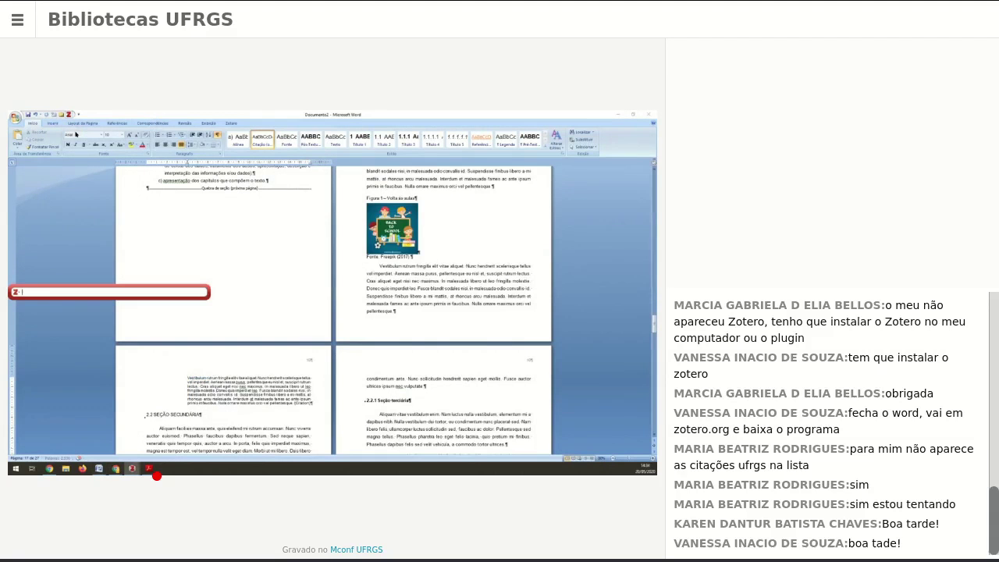
{"action": "type", "text": "pol"}
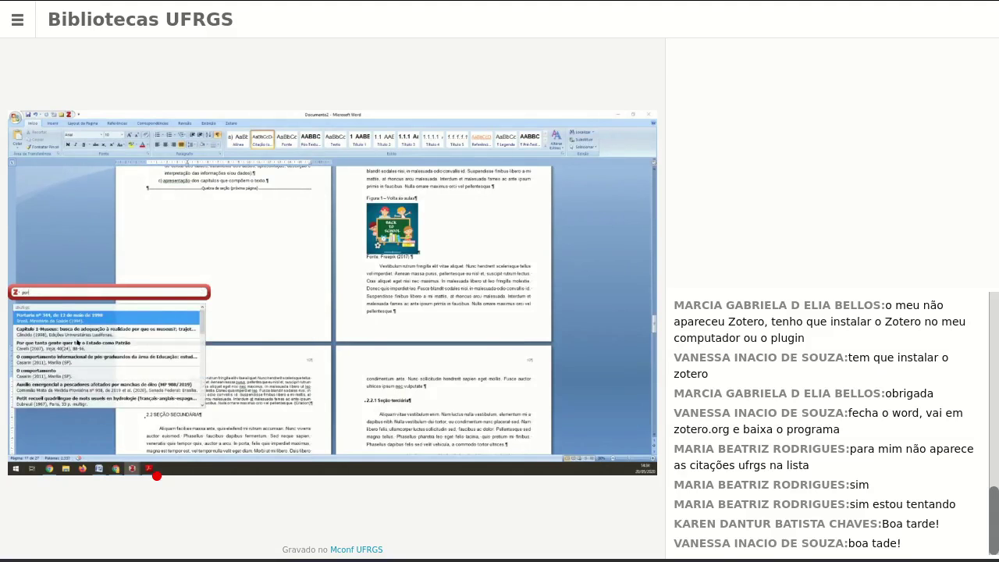
{"action": "left_click", "coordinate": [79, 359]}
{"action": "key", "text": "Return"}
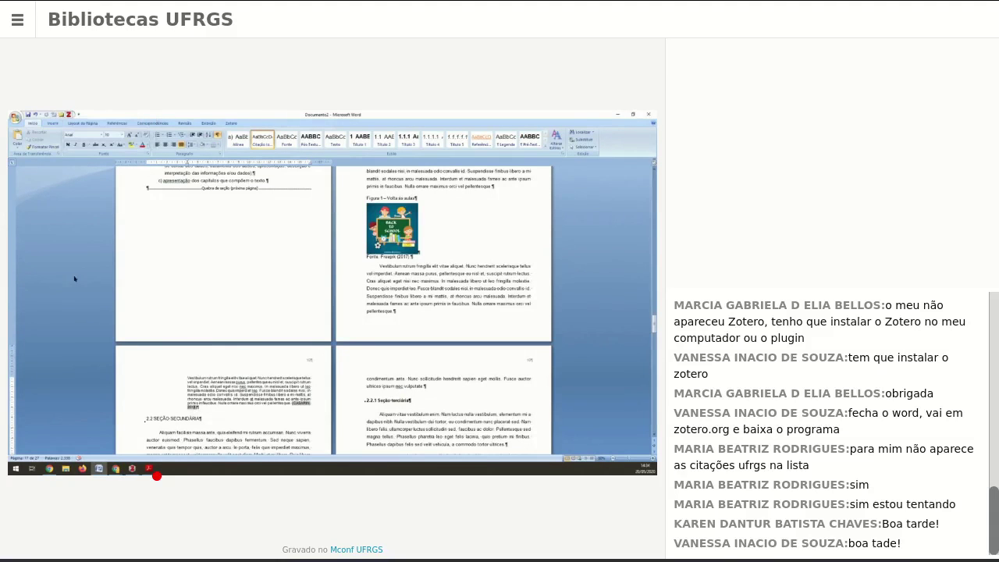
- Add page 65 to the Zotero citation at the end of the long quotation
{"action": "left_click", "coordinate": [35, 293]}
{"action": "left_click", "coordinate": [79, 334]}
{"action": "type", "text": "658"}
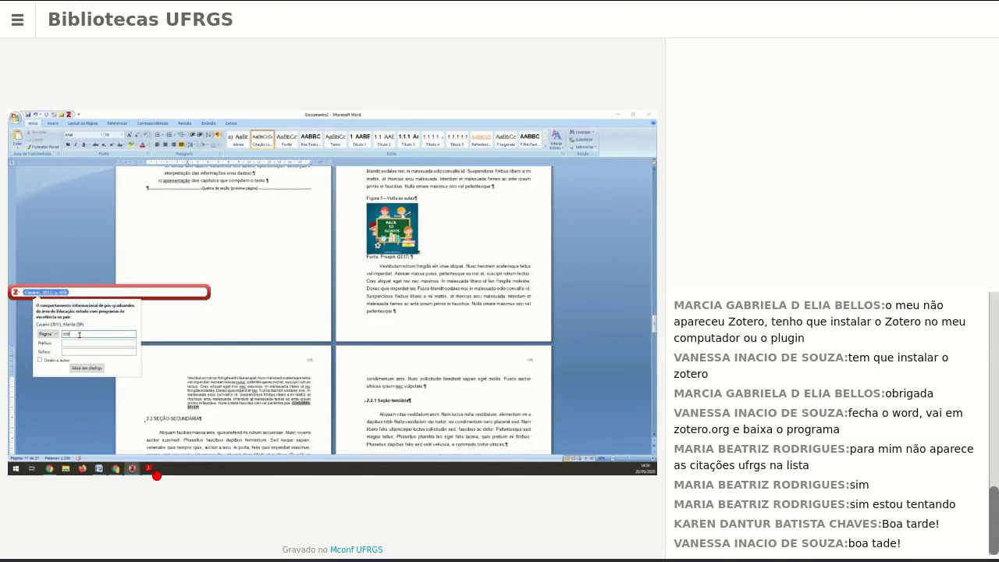
{"action": "key", "text": "BackSpace"}
{"action": "key", "text": "Return"}
{"action": "key", "text": "Return"}
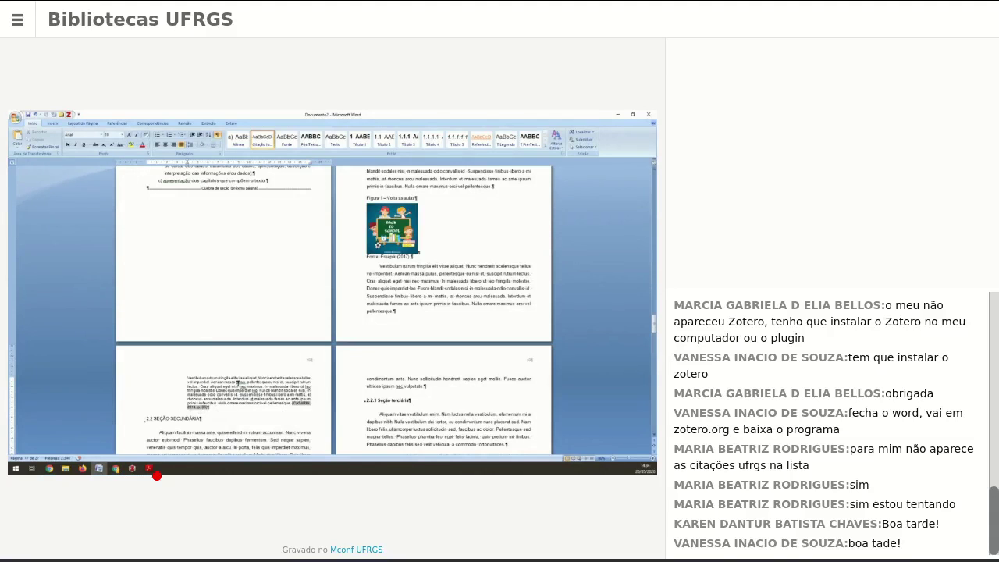
- Compare the formatting of the long quotation above section 2.2 with the indented quotation in section 2.2.1
{"action": "left_click", "coordinate": [148, 468]}
{"action": "left_click", "coordinate": [123, 399]}
{"action": "double_click", "coordinate": [129, 398]}
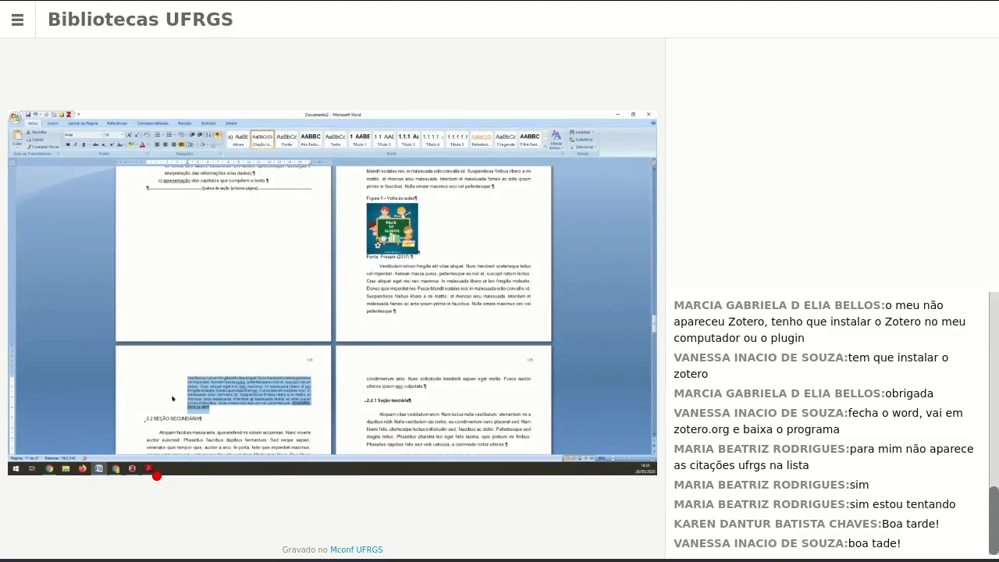
{"action": "scroll", "coordinate": [412, 384], "scroll_direction": "down", "scroll_amount": 3}
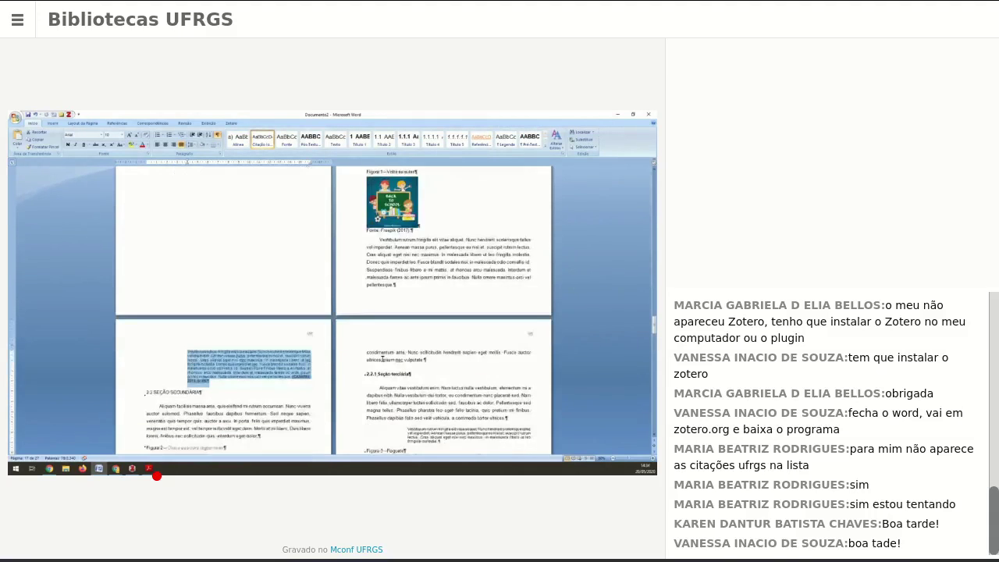
{"action": "triple_click", "coordinate": [418, 371]}
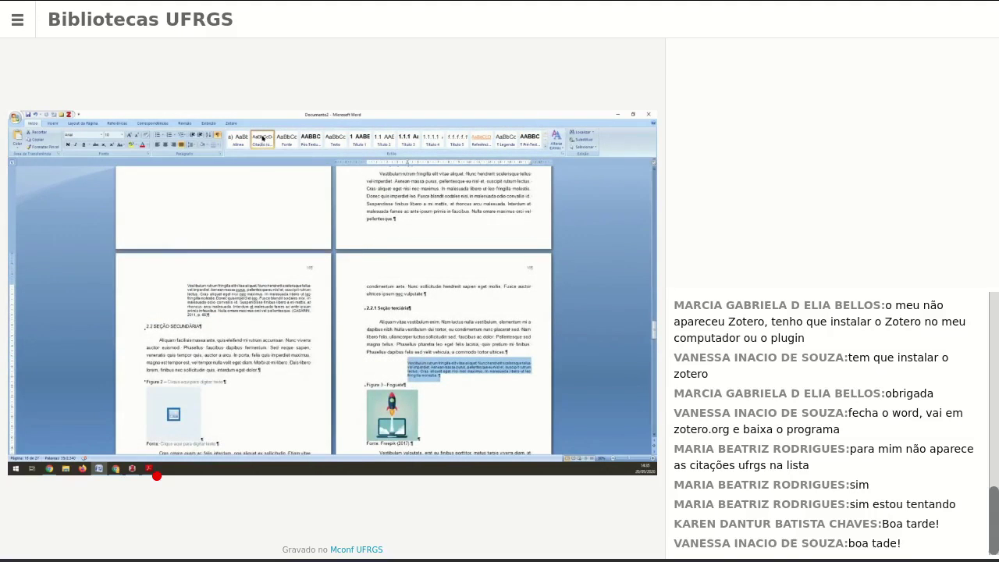
{"action": "left_click", "coordinate": [162, 303]}
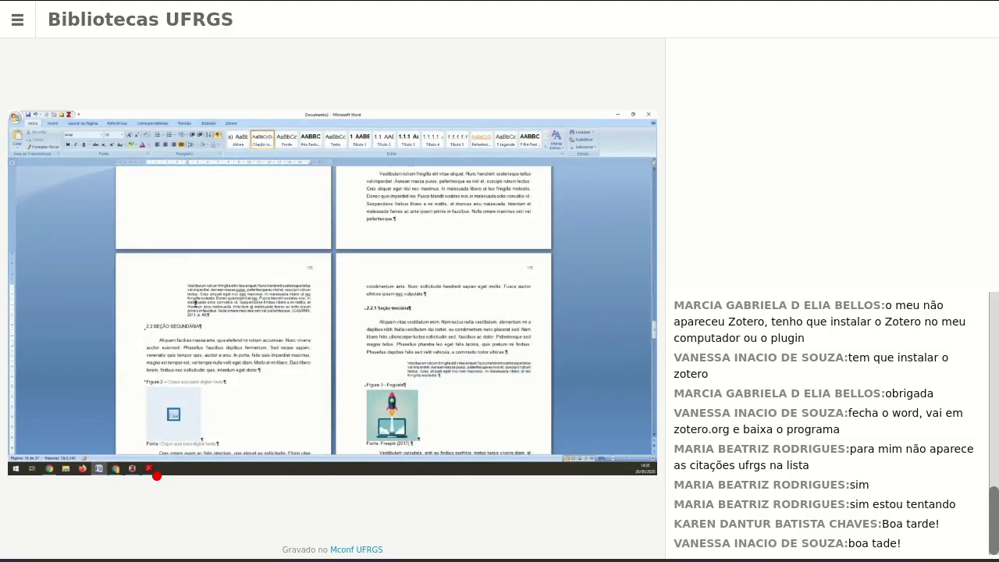
{"action": "double_click", "coordinate": [343, 378]}
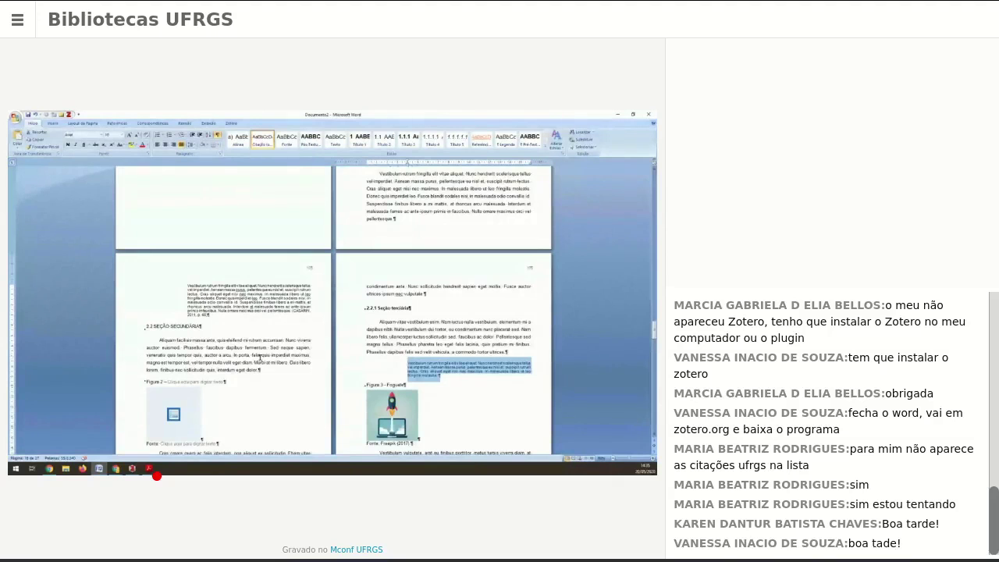
{"action": "scroll", "coordinate": [260, 356], "scroll_direction": "up", "scroll_amount": 3}
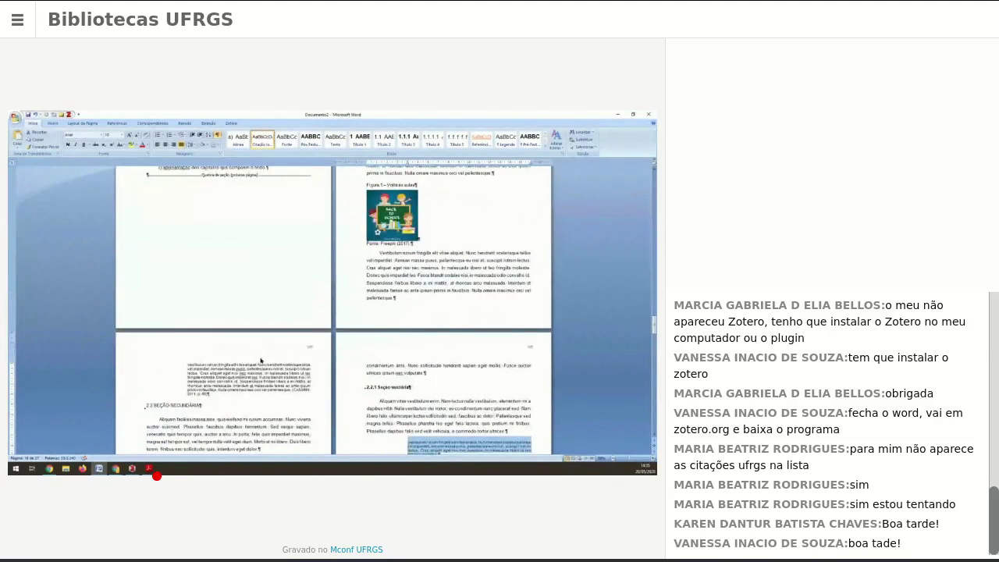
{"action": "scroll", "coordinate": [261, 360], "scroll_direction": "up", "scroll_amount": 1}
{"action": "left_click", "coordinate": [260, 359]}
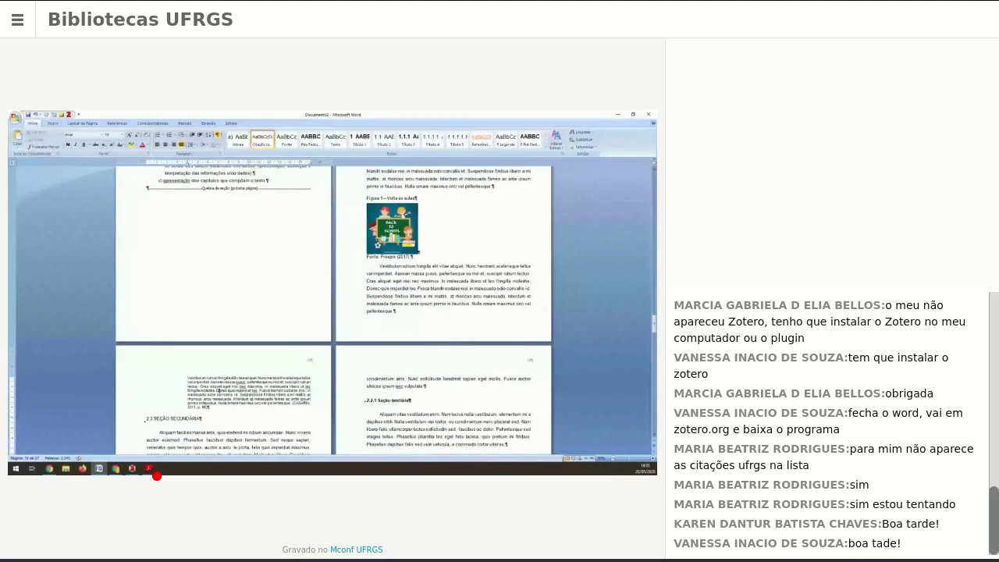
- Replace the sentence "Cras aliquet eget nisi nec maximus." in the long quotation with the omission mark "[...]"
{"action": "left_click_drag", "start_coordinate": [202, 387], "coordinate": [268, 387]}
{"action": "scroll", "coordinate": [259, 322], "scroll_direction": "up", "scroll_amount": 1}
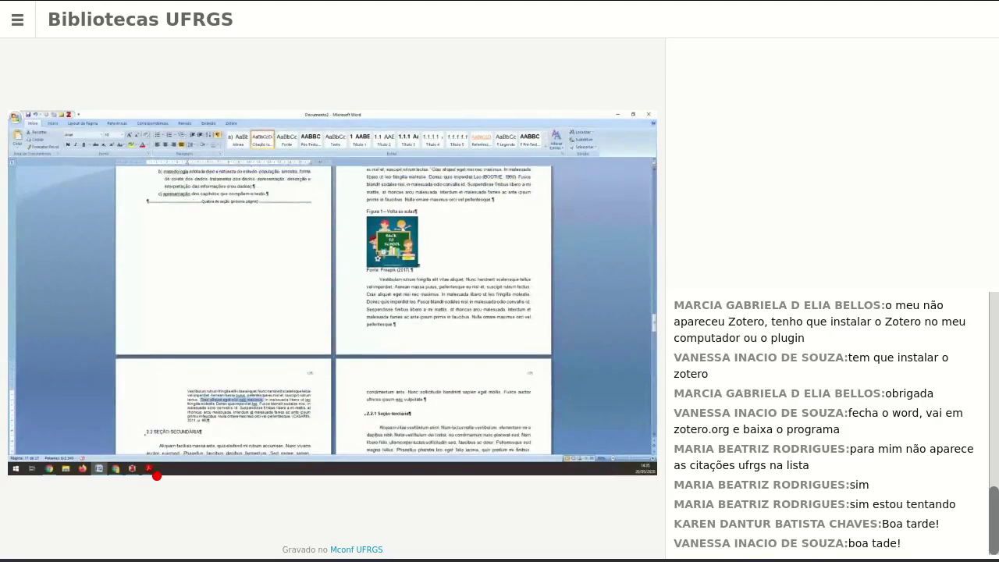
{"action": "scroll", "coordinate": [267, 328], "scroll_direction": "up", "scroll_amount": 2}
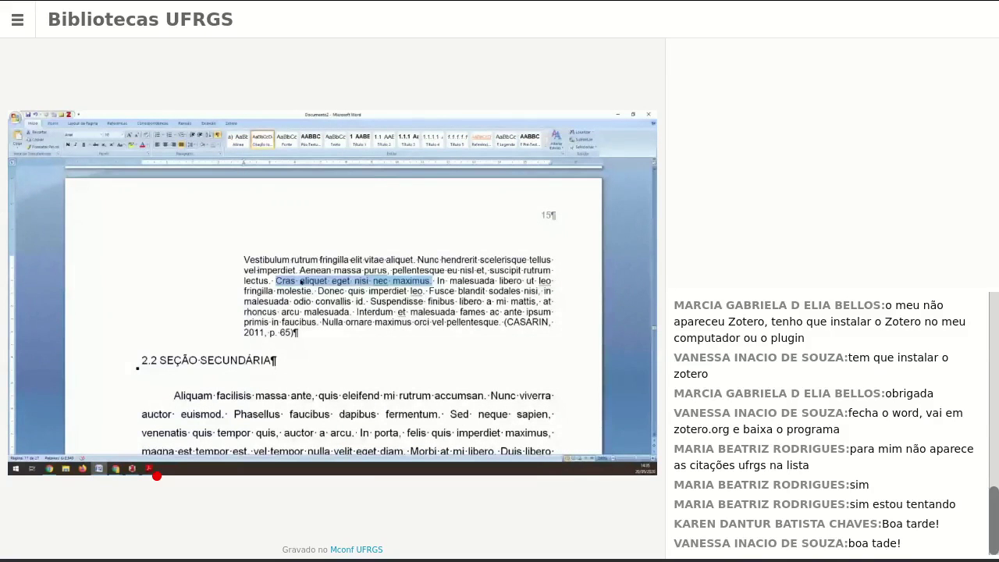
{"action": "left_click_drag", "start_coordinate": [276, 281], "coordinate": [432, 281]}
{"action": "type", "text": "["}
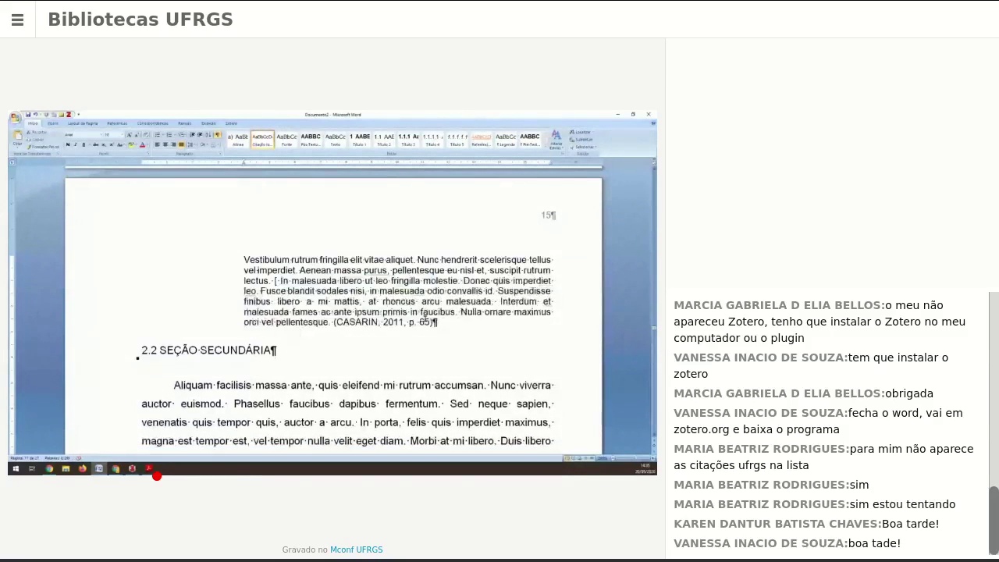
{"action": "type", "text": "...]"}
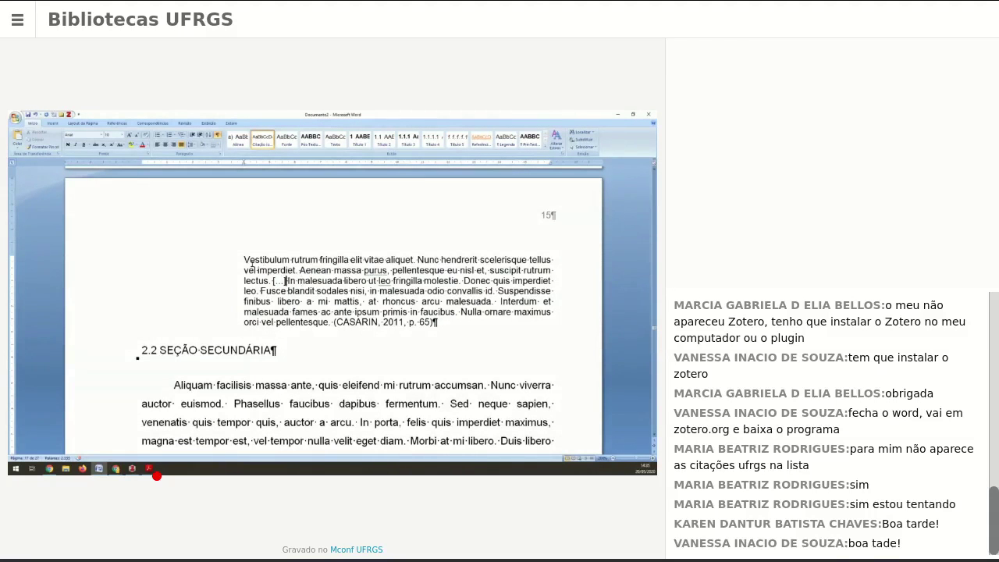
- Insert the sample words "A casa amarela Ela" before "Nunc hendrerit" in the long quotation above section 2.2
{"action": "scroll", "coordinate": [254, 312], "scroll_direction": "up", "scroll_amount": 3}
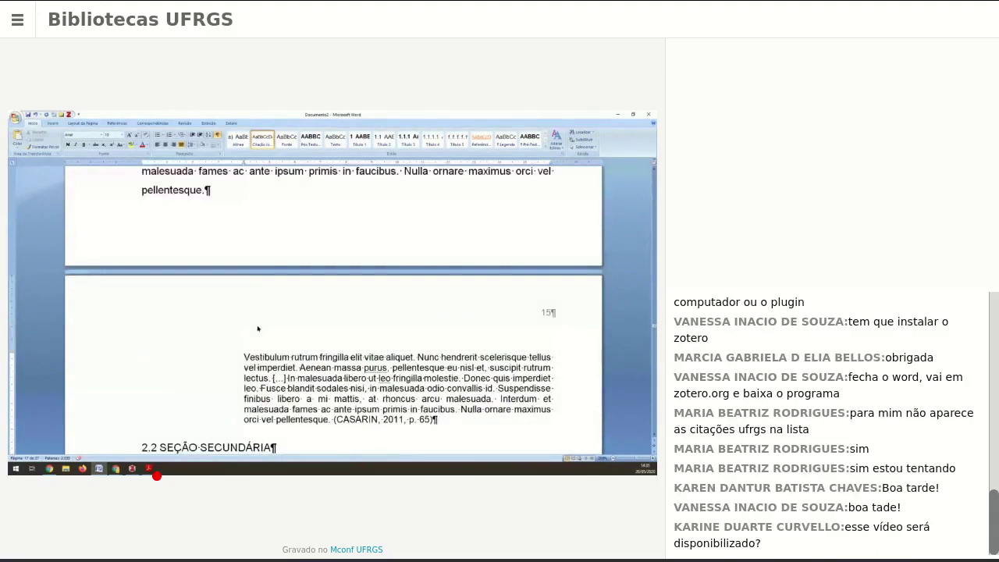
{"action": "scroll", "coordinate": [257, 329], "scroll_direction": "down", "scroll_amount": 3}
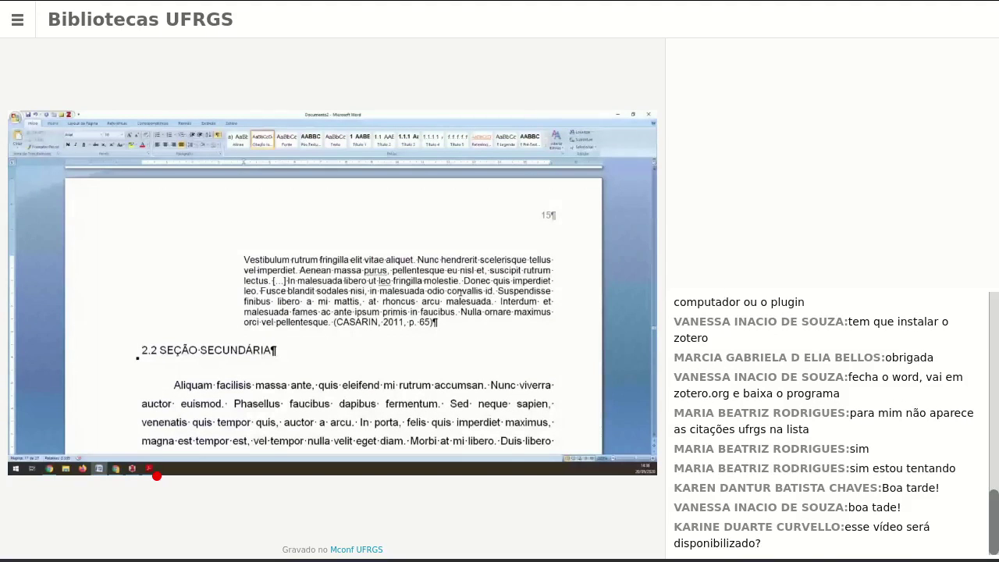
{"action": "scroll", "coordinate": [460, 291], "scroll_direction": "up", "scroll_amount": 3}
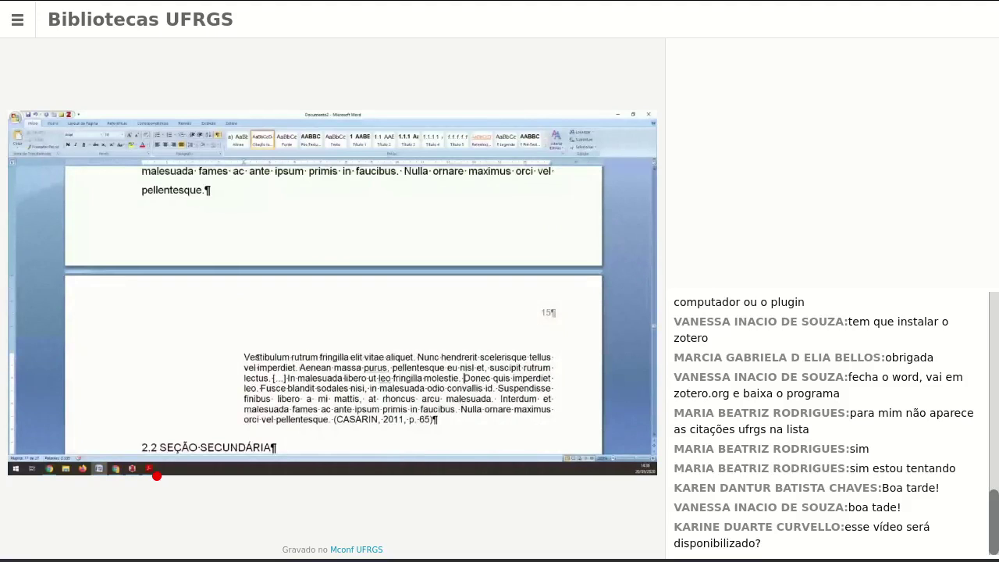
{"action": "left_click", "coordinate": [417, 357]}
{"action": "type", "text": "A casa"}
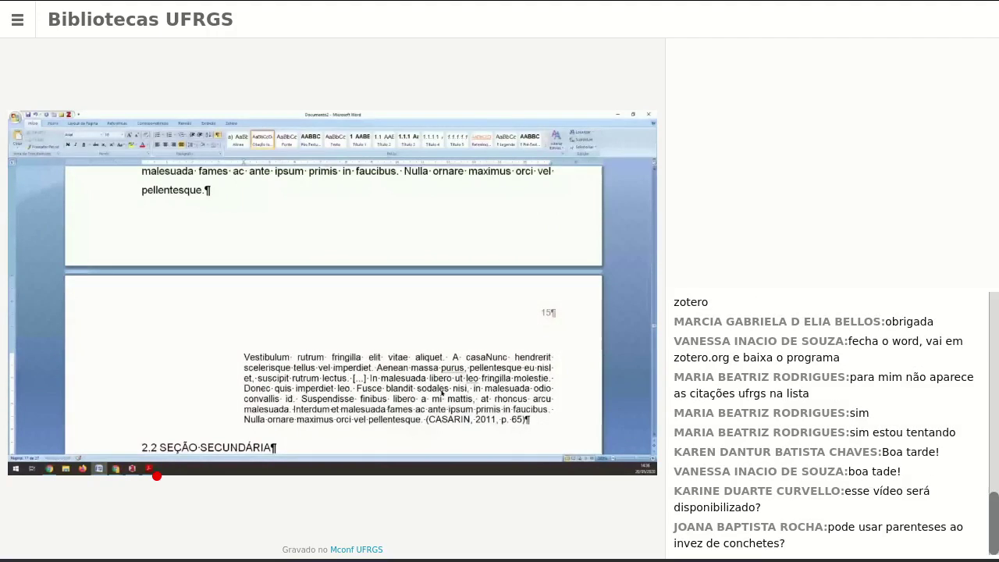
{"action": "type", "text": " amarela Ela"}
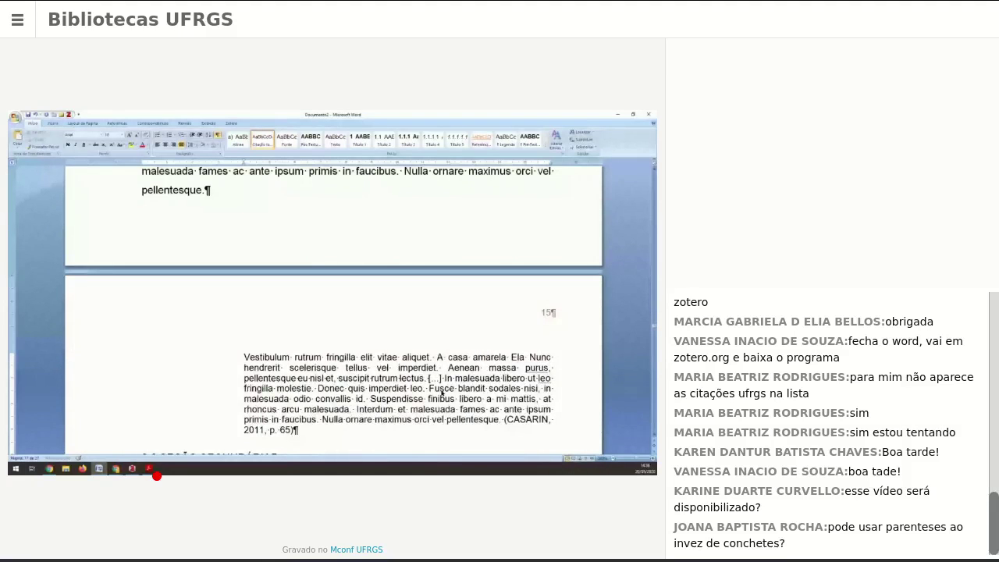
- Remove "A casa amarela" from before "Ela" in the long quotation and add the bracketed clarification "[a casa amarela]" after "Ela"
{"action": "left_click_drag", "start_coordinate": [437, 357], "coordinate": [511, 357]}
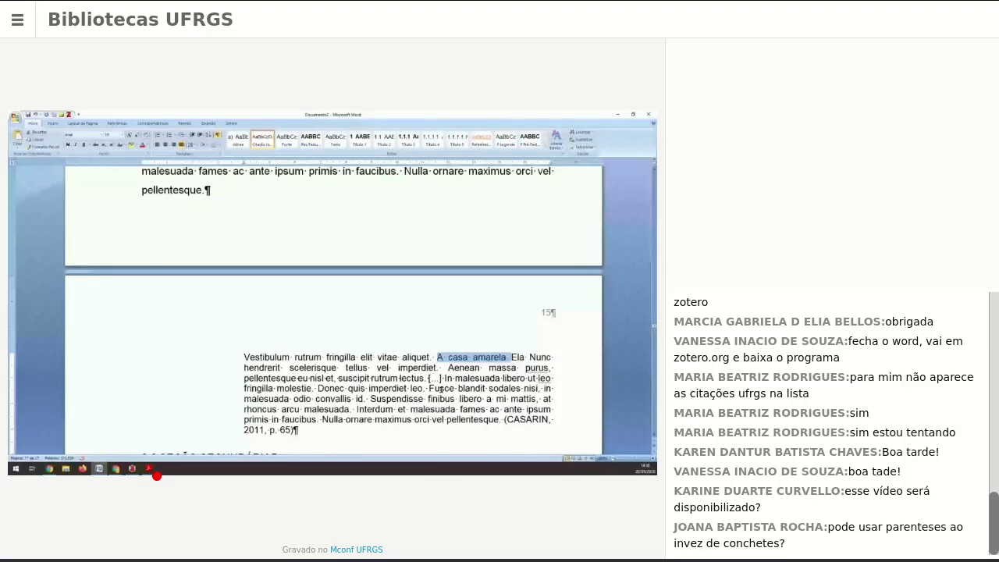
{"action": "key", "text": "Delete"}
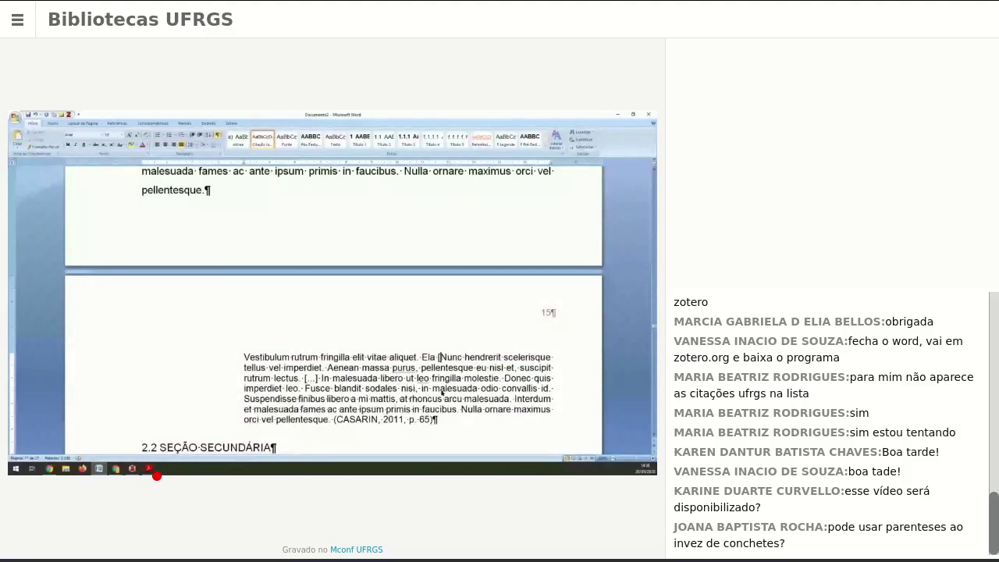
{"action": "type", "text": "a casa amarela"}
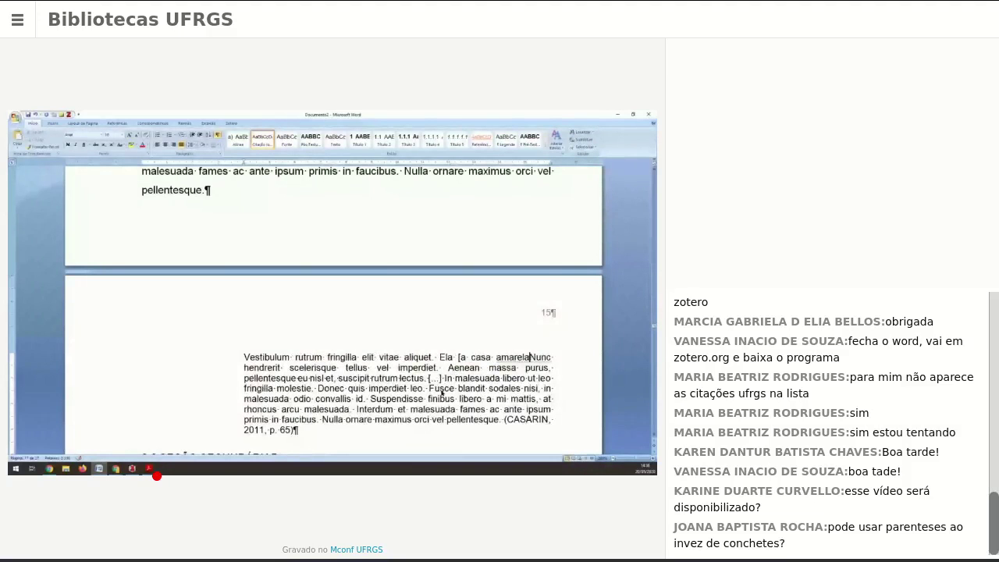
{"action": "type", "text": "]"}
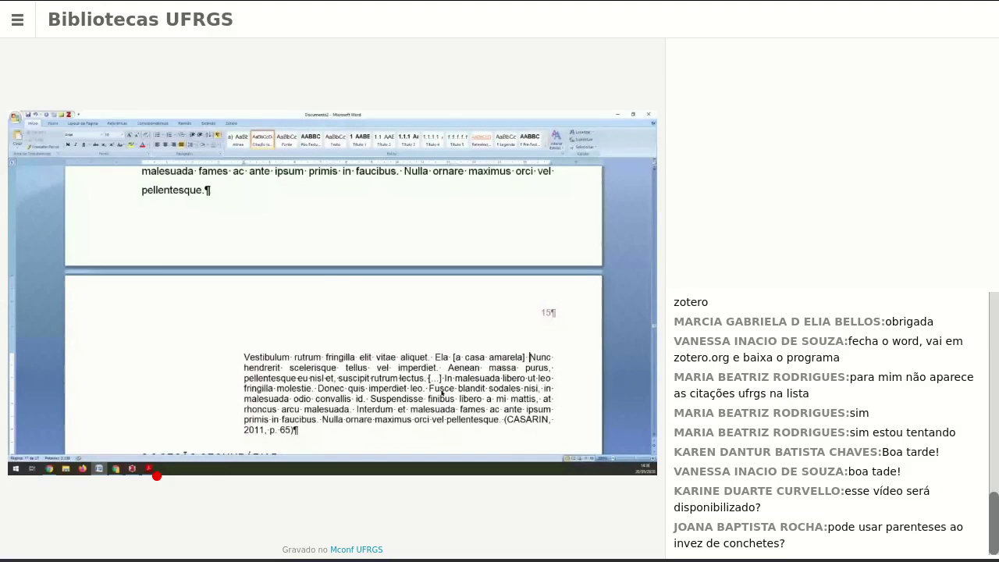
- Highlight the bracketed addition "[a casa amarela]" and the omission mark "[...]" in the long quotation to compare their use
{"action": "left_click", "coordinate": [460, 357]}
{"action": "left_click_drag", "start_coordinate": [453, 357], "coordinate": [528, 357]}
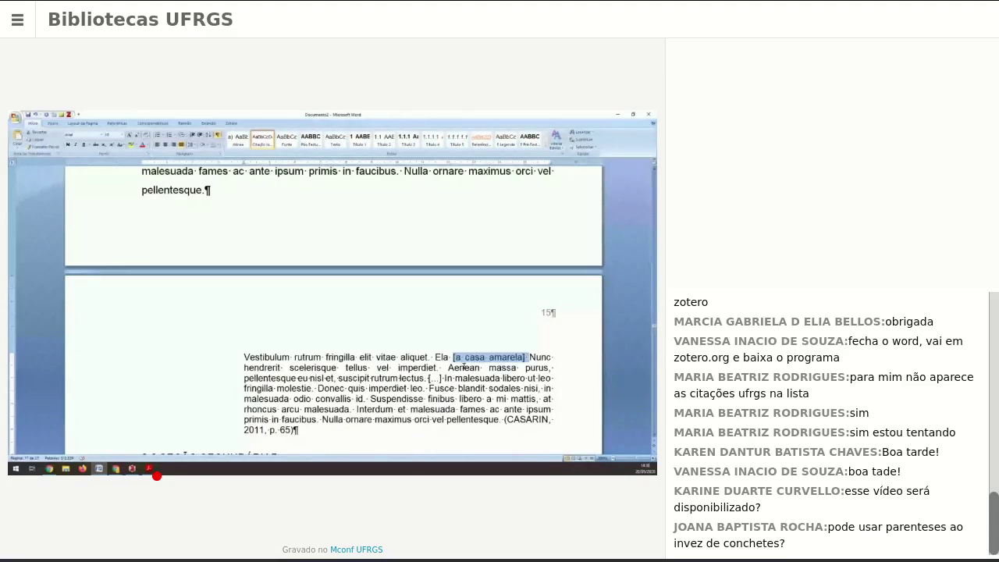
{"action": "left_click_drag", "start_coordinate": [428, 378], "coordinate": [444, 378]}
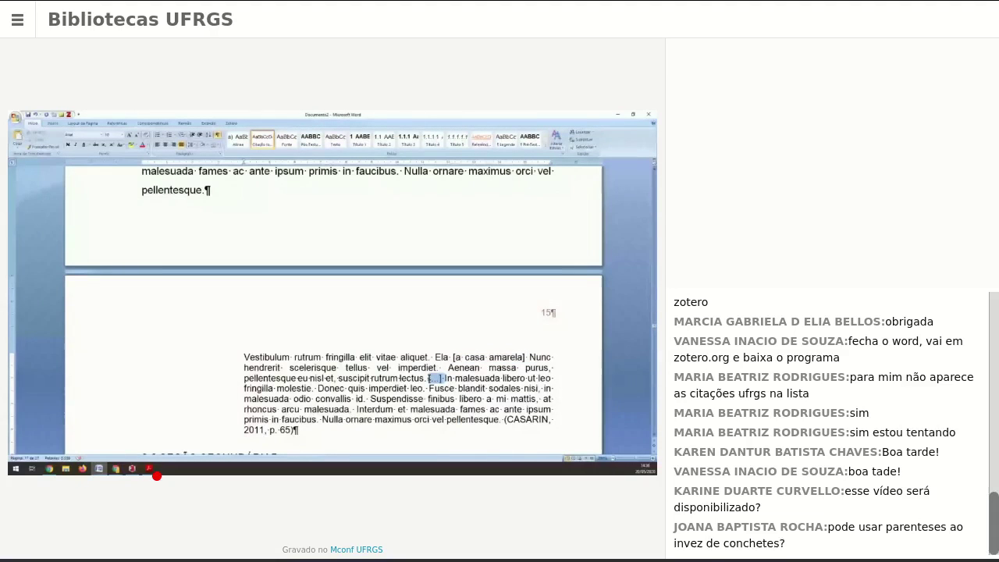
{"action": "left_click", "coordinate": [459, 357]}
{"action": "left_click_drag", "start_coordinate": [457, 356], "coordinate": [523, 356]}
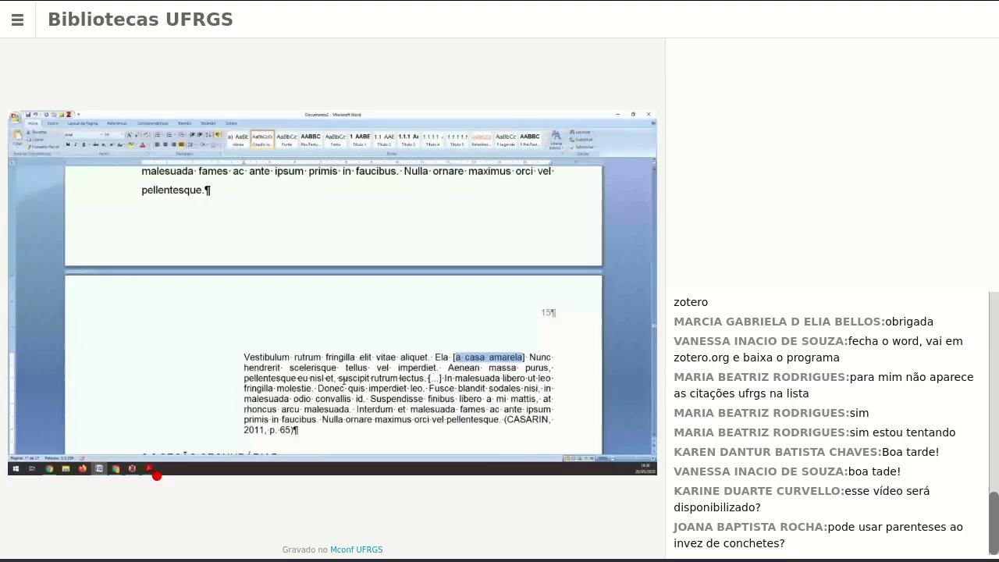
- Make the words "Suspendisse finibus libero" bold in the long quotation
{"action": "scroll", "coordinate": [375, 380], "scroll_direction": "down", "scroll_amount": 1}
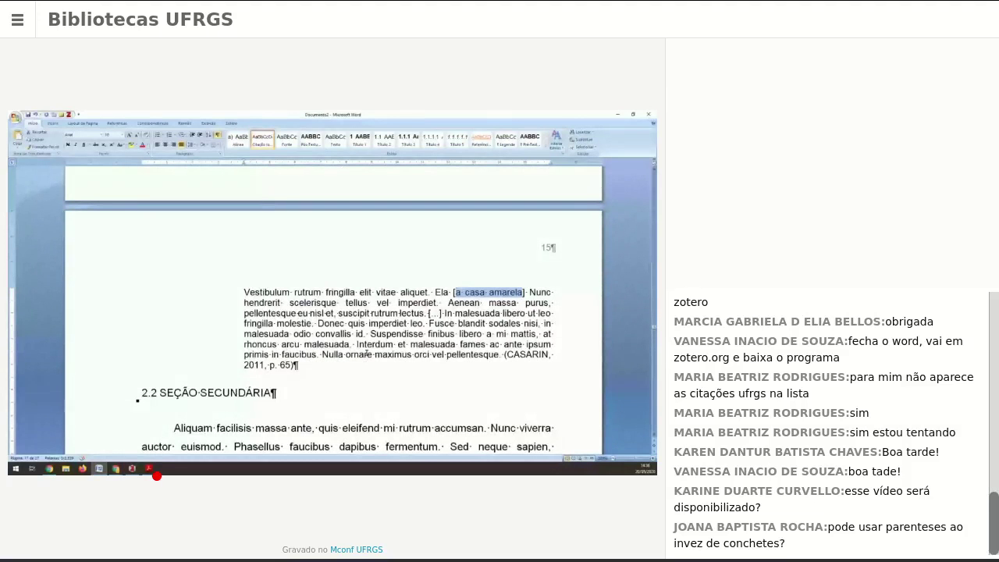
{"action": "double_click", "coordinate": [385, 334]}
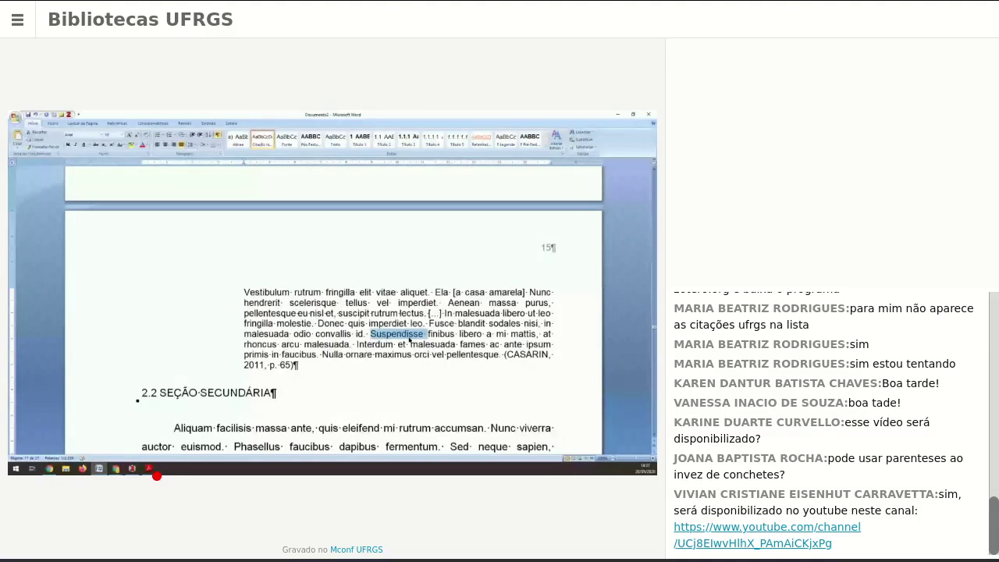
{"action": "left_click", "coordinate": [479, 335], "text": "shift"}
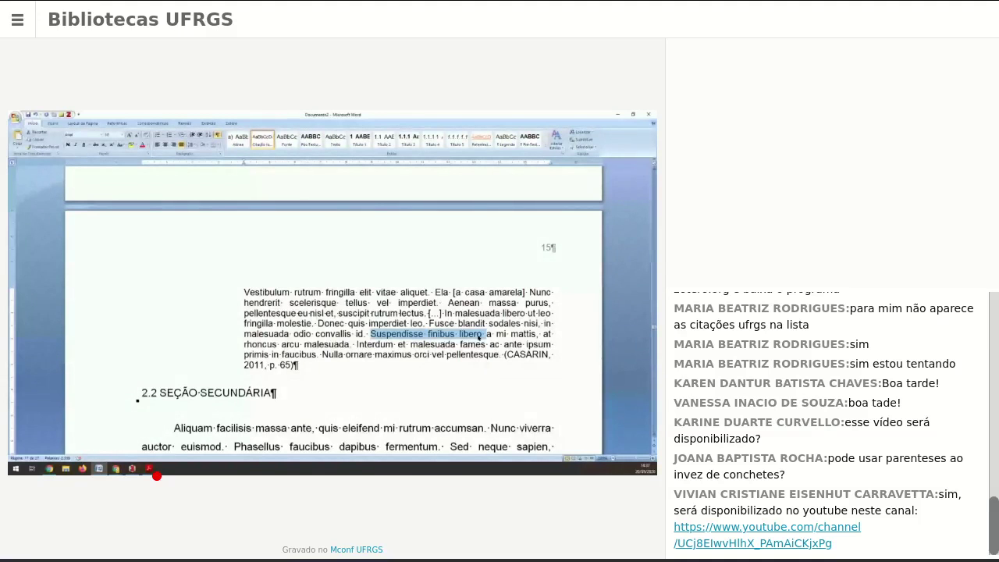
{"action": "key", "text": "ctrl+n"}
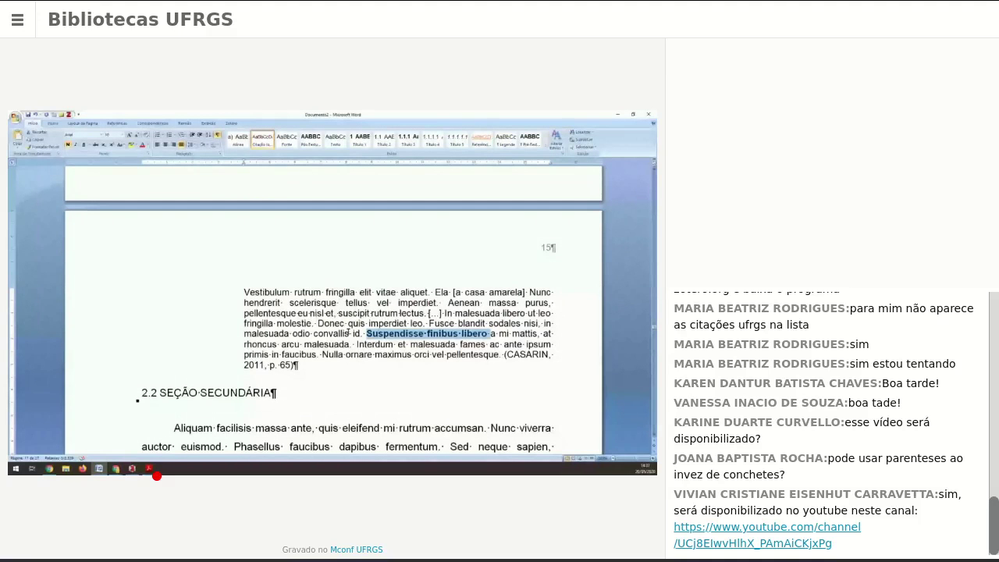
- Add the suffix ", grifo nosso" to the Zotero citation at the end of the long quotation
{"action": "left_click", "coordinate": [275, 365]}
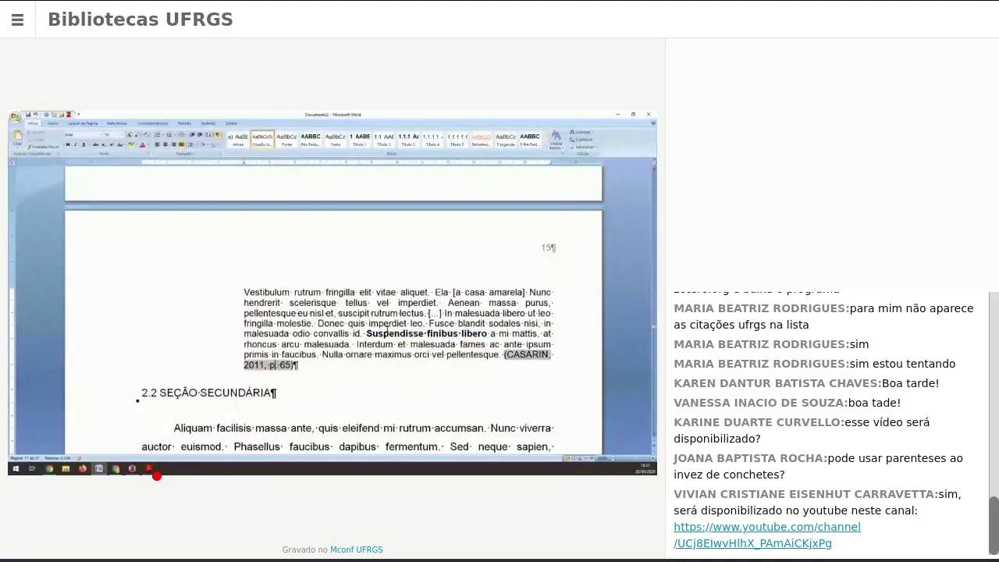
{"action": "type", "text": "."}
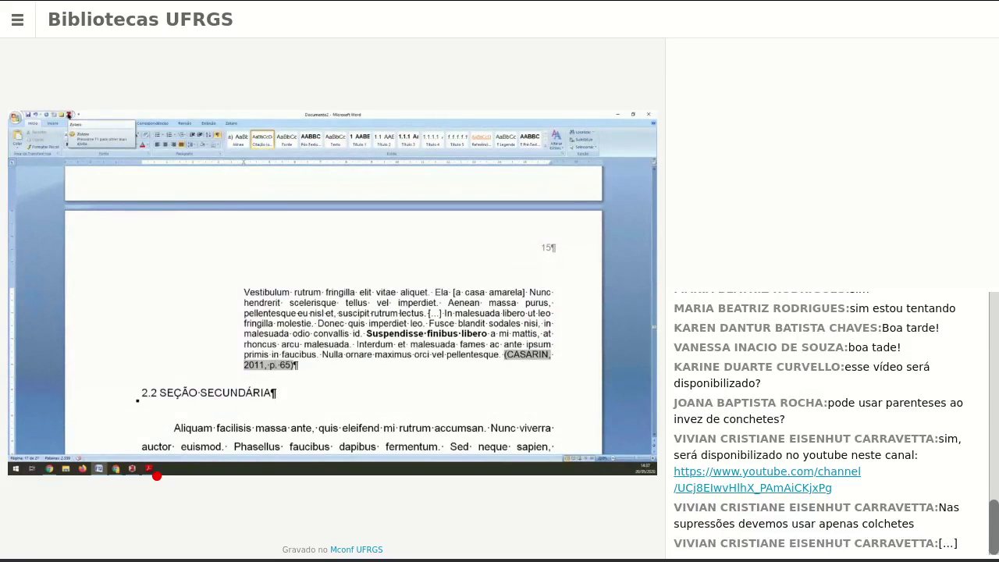
{"action": "left_click", "coordinate": [69, 115]}
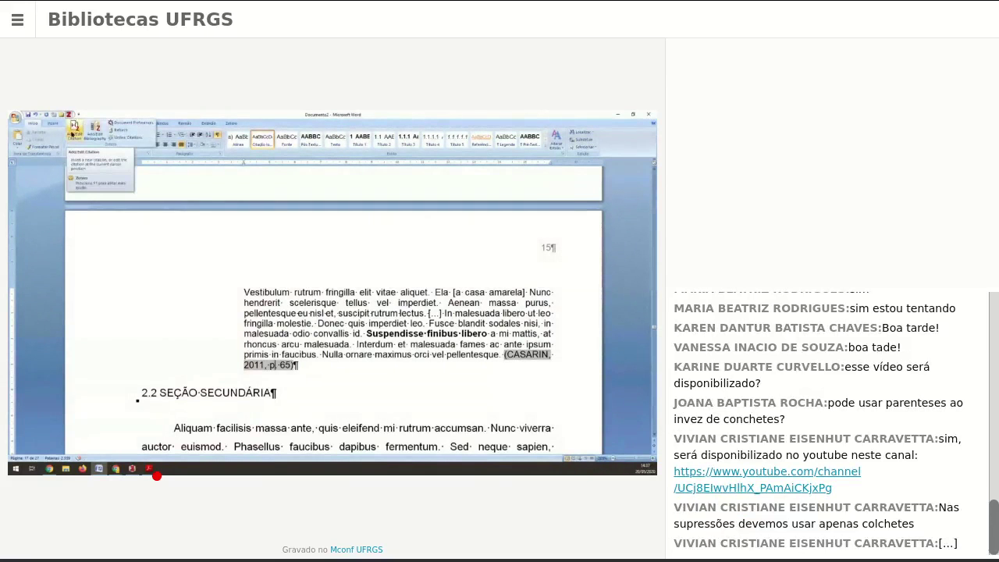
{"action": "left_click", "coordinate": [73, 131]}
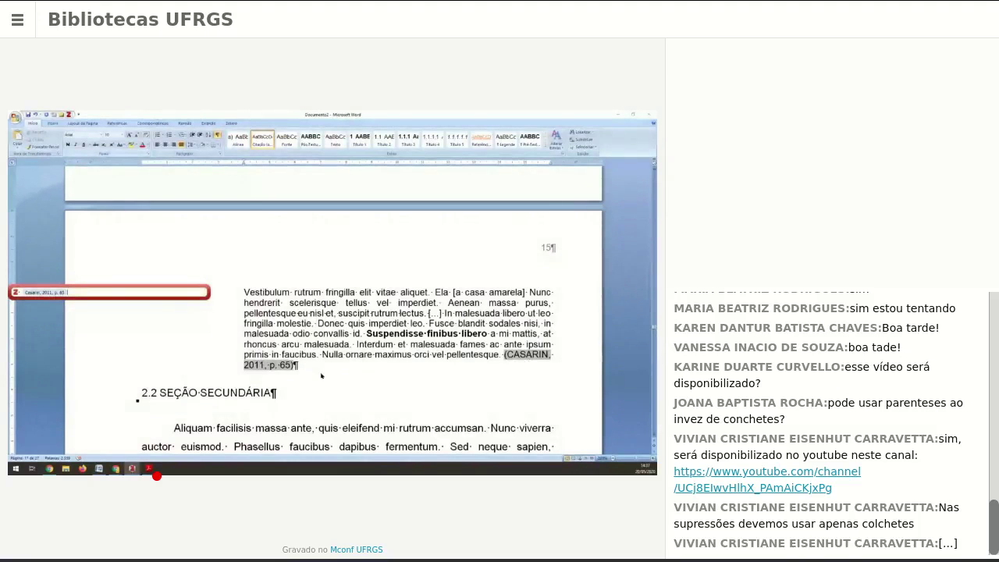
{"action": "left_click", "coordinate": [45, 292]}
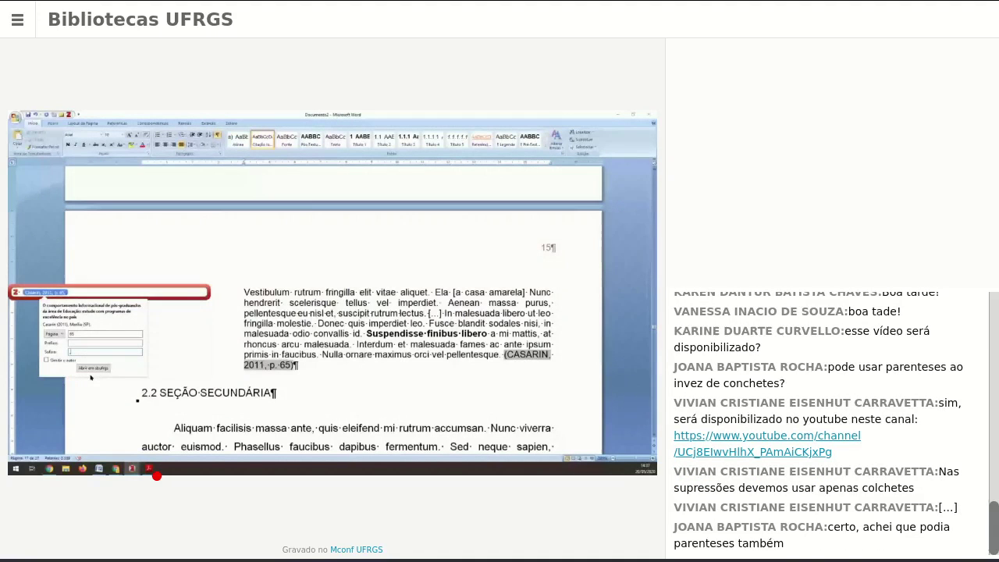
{"action": "type", "text": ", grifo nosso"}
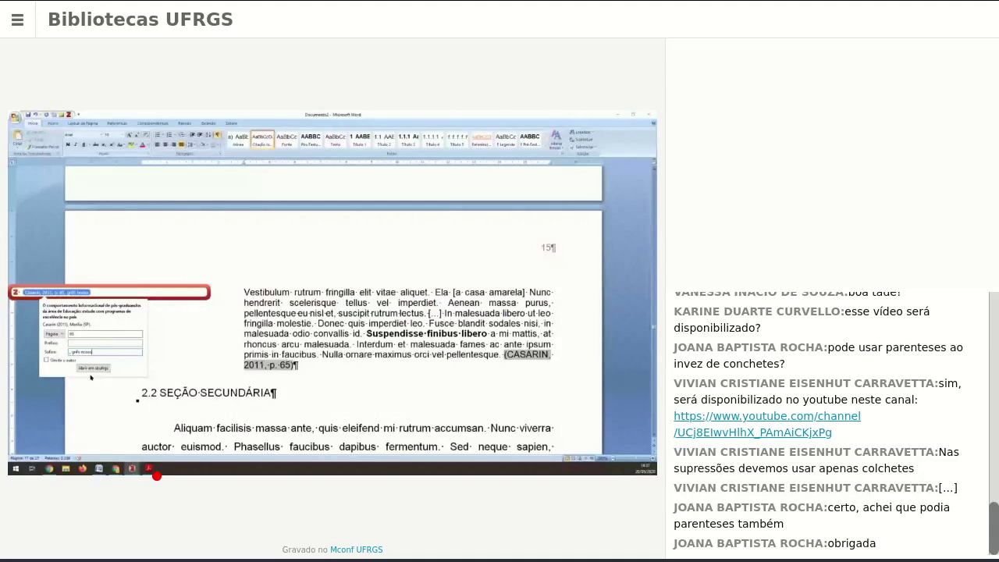
{"action": "key", "text": "Return"}
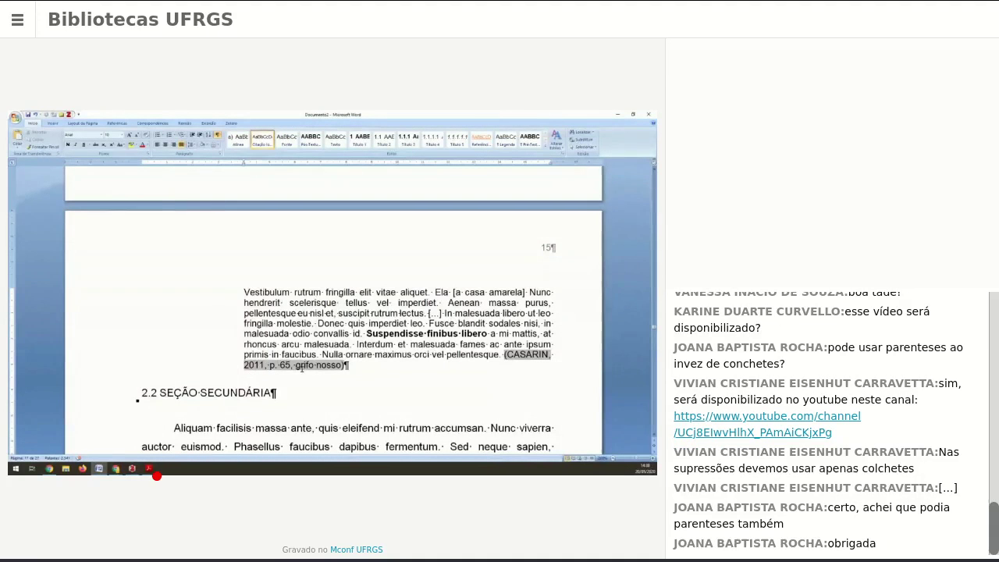
- Examine the "grifo nosso" note against the bold words in the long quotation, and check the quotation's opening words
{"action": "left_click_drag", "start_coordinate": [295, 367], "coordinate": [322, 378]}
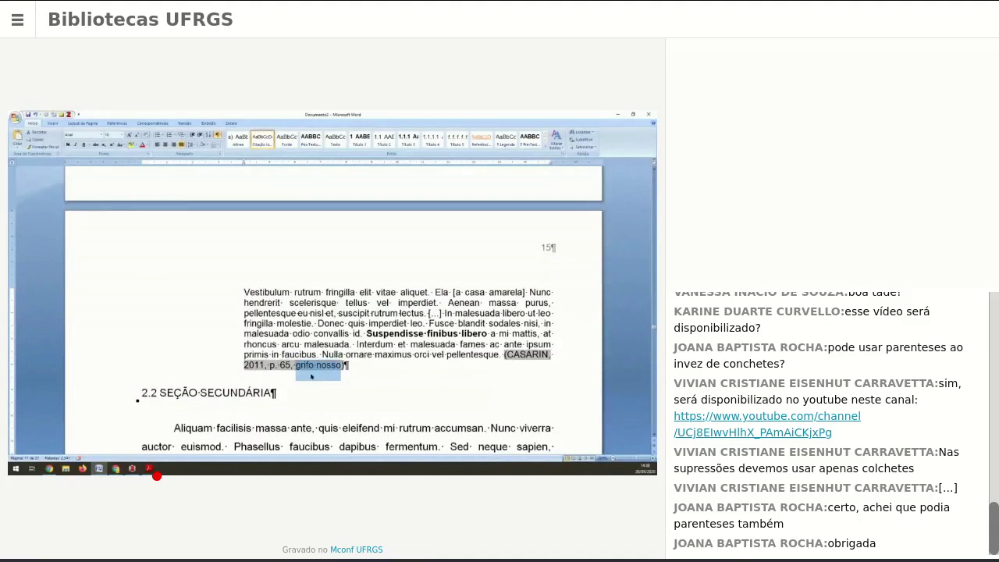
{"action": "double_click", "coordinate": [394, 334]}
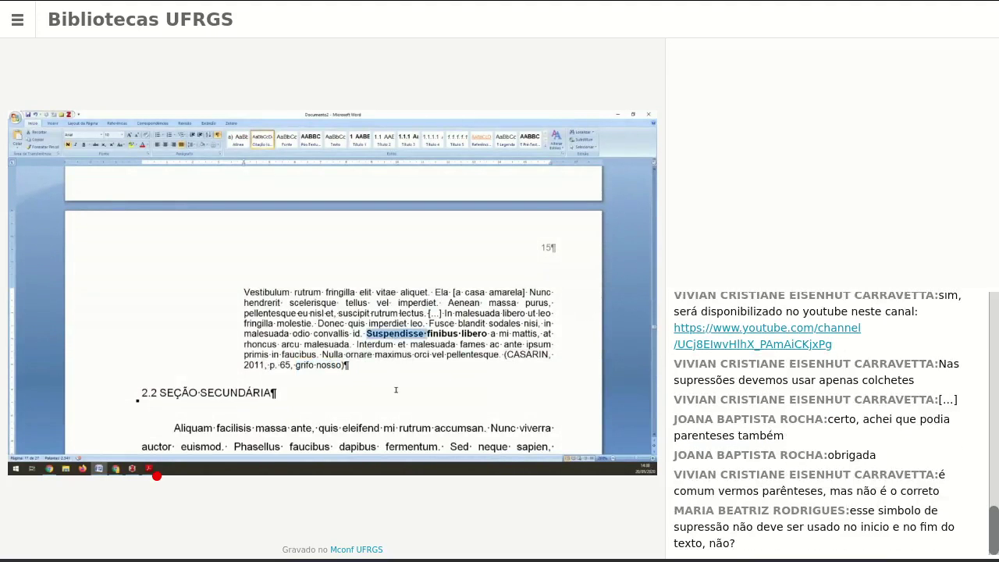
{"action": "left_click", "coordinate": [148, 469]}
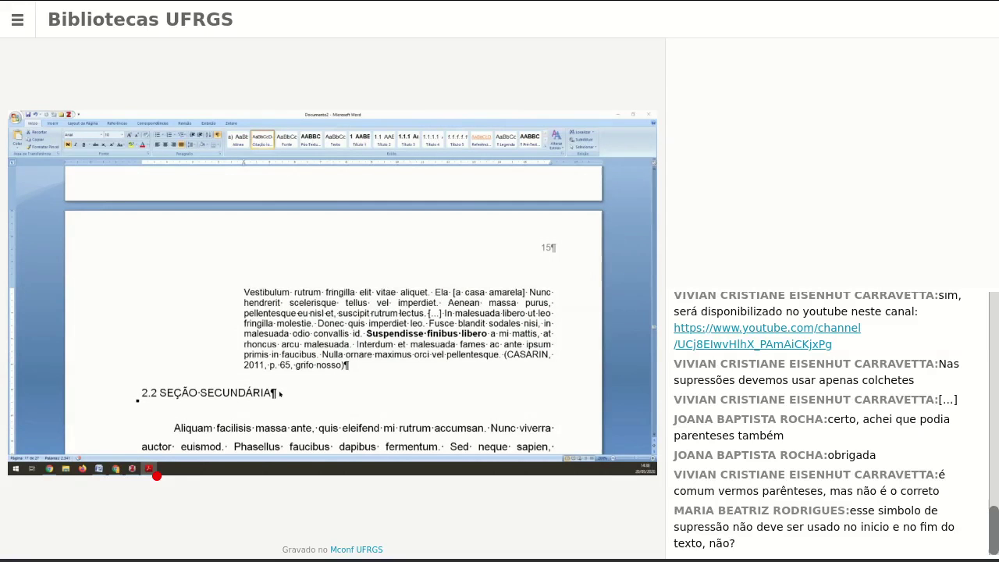
{"action": "left_click", "coordinate": [250, 293]}
{"action": "left_click_drag", "start_coordinate": [247, 293], "coordinate": [298, 293]}
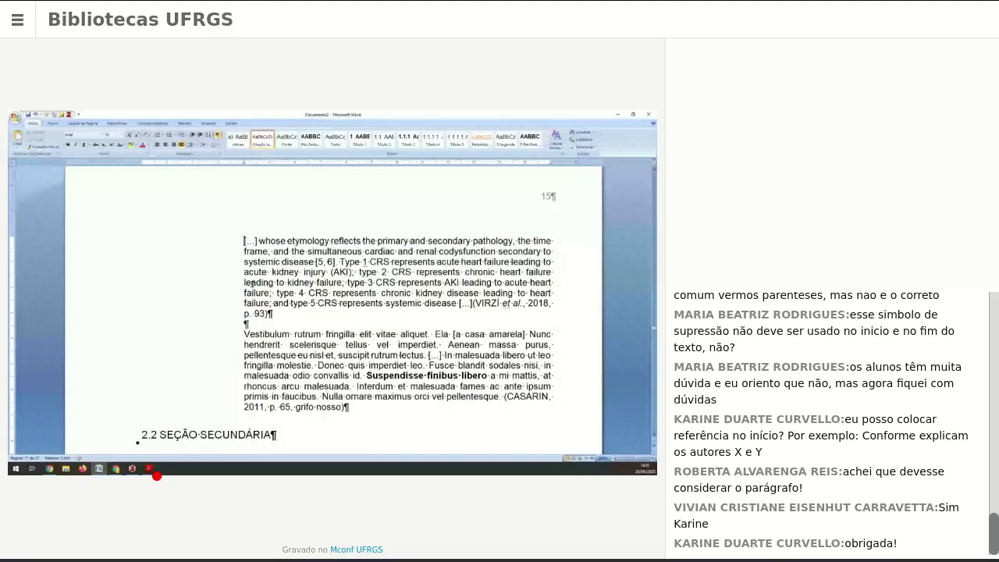
- Insert a Zotero citation of the 2009 article "Gestão de recursos humanos em bibliotecas universitárias: reflexões" at the start of the paragraph below the Freepik source line
{"action": "scroll", "coordinate": [252, 283], "scroll_direction": "up", "scroll_amount": 4}
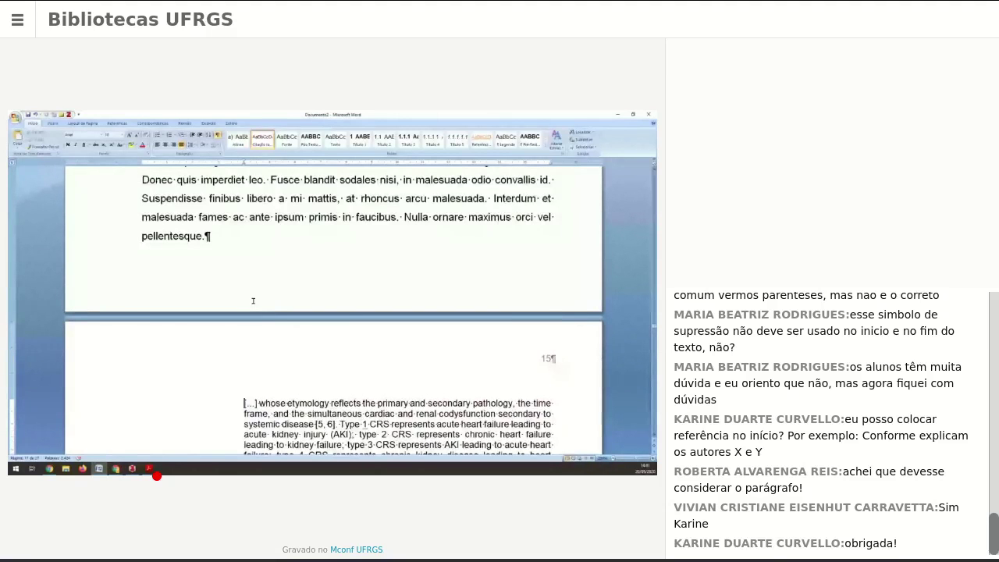
{"action": "scroll", "coordinate": [258, 304], "scroll_direction": "down", "scroll_amount": 6}
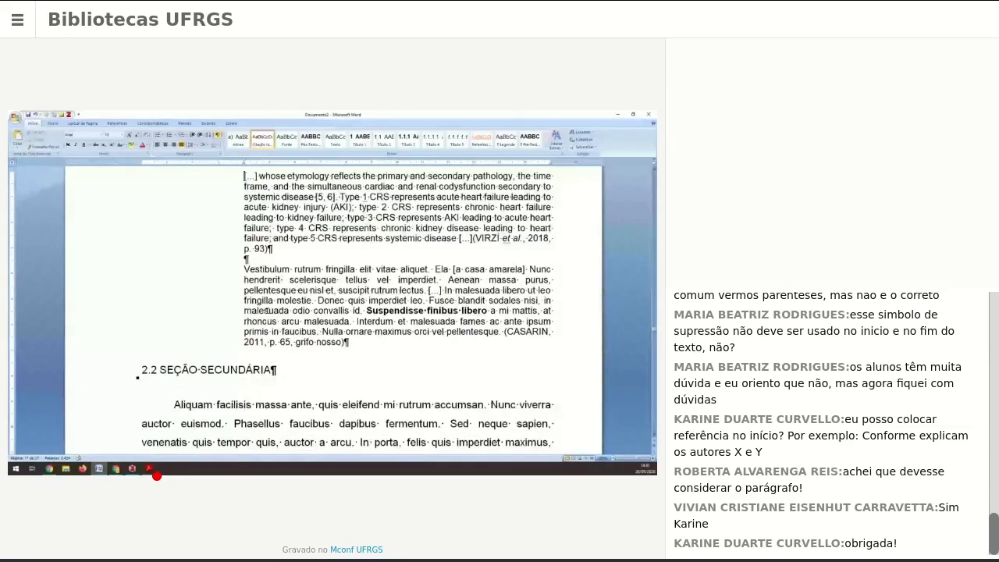
{"action": "scroll", "coordinate": [266, 310], "scroll_direction": "down", "scroll_amount": 3}
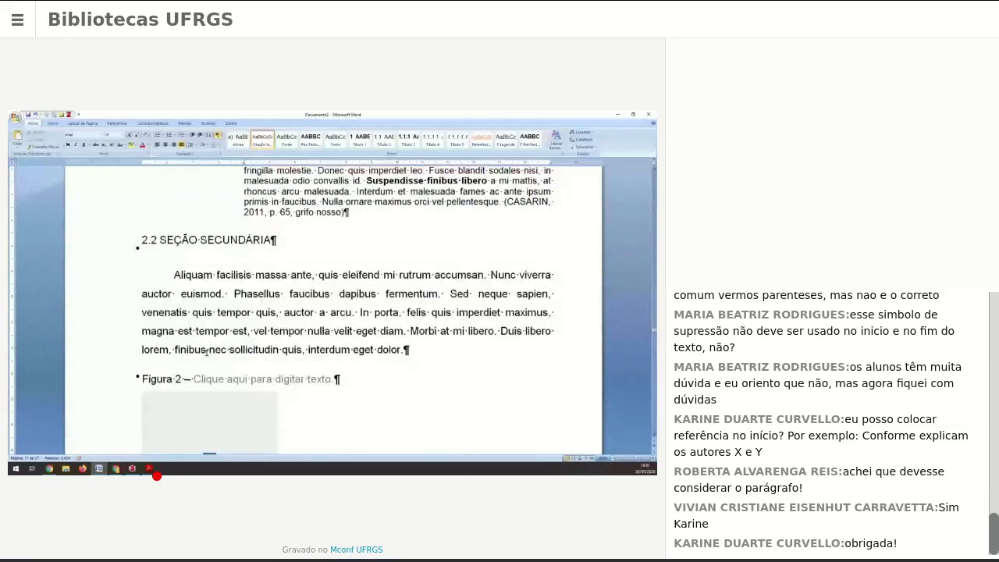
{"action": "scroll", "coordinate": [206, 353], "scroll_direction": "up", "scroll_amount": 5}
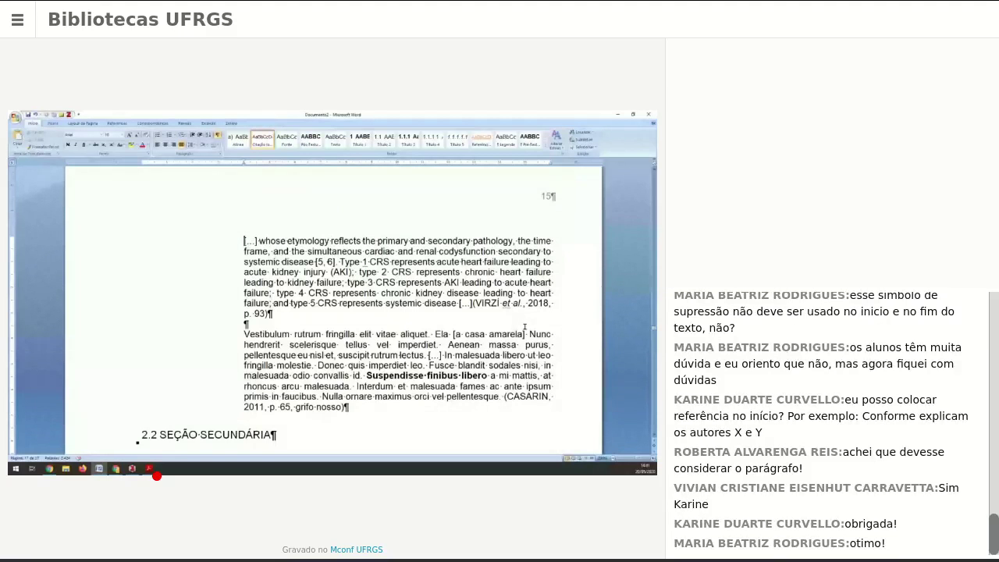
{"action": "scroll", "coordinate": [524, 326], "scroll_direction": "up", "scroll_amount": 5}
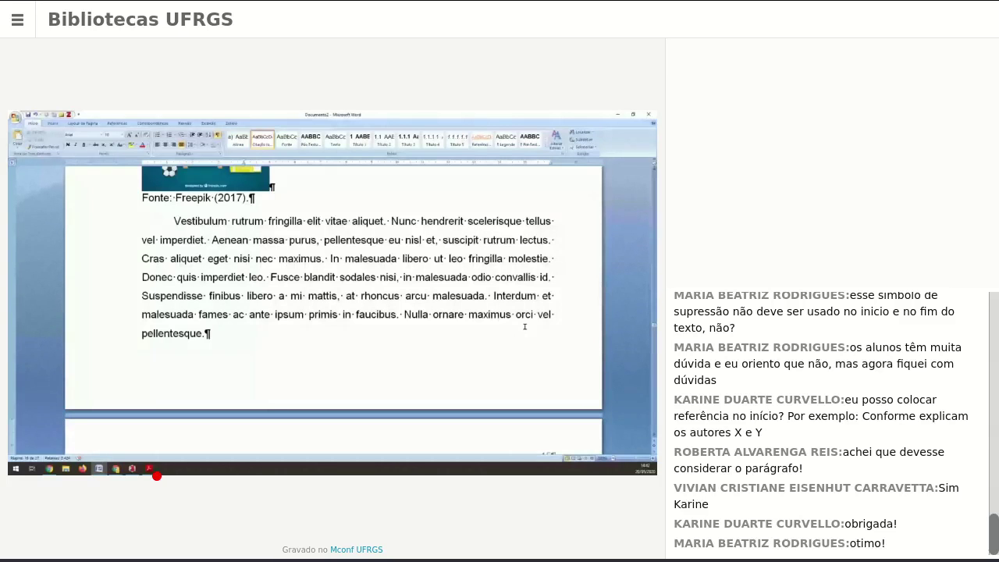
{"action": "left_click", "coordinate": [175, 221]}
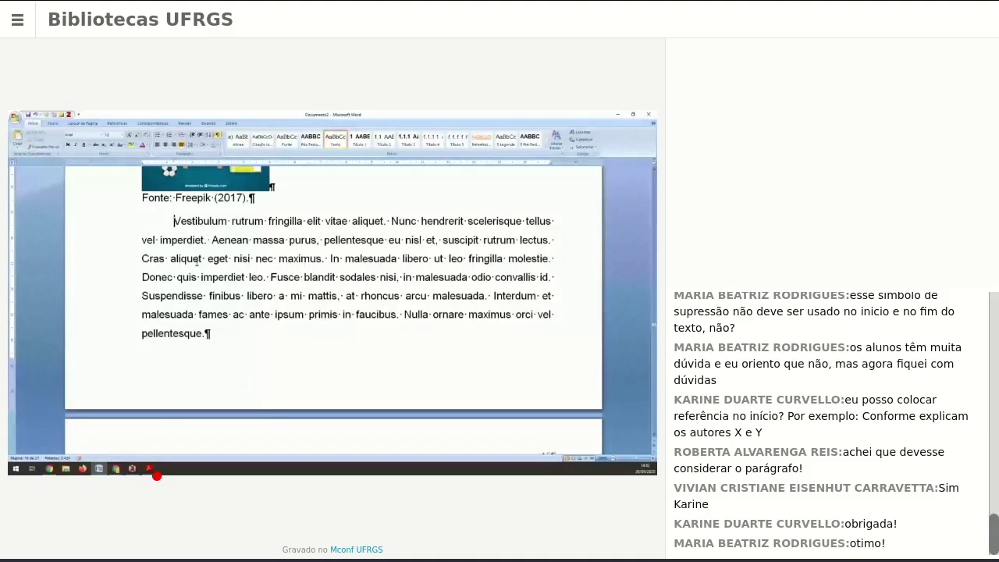
{"action": "type", "text": "o"}
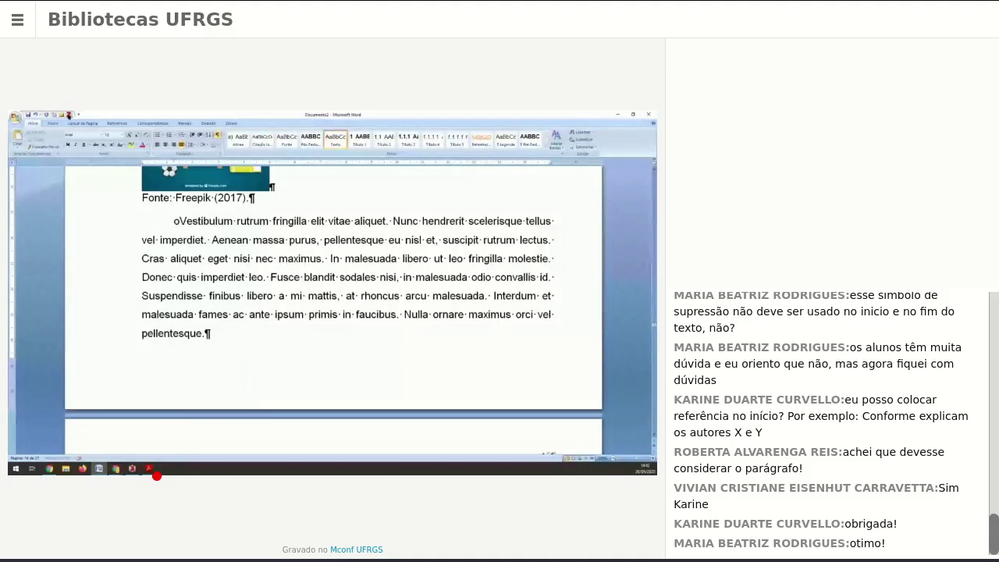
{"action": "left_click", "coordinate": [69, 115]}
{"action": "left_click", "coordinate": [76, 146]}
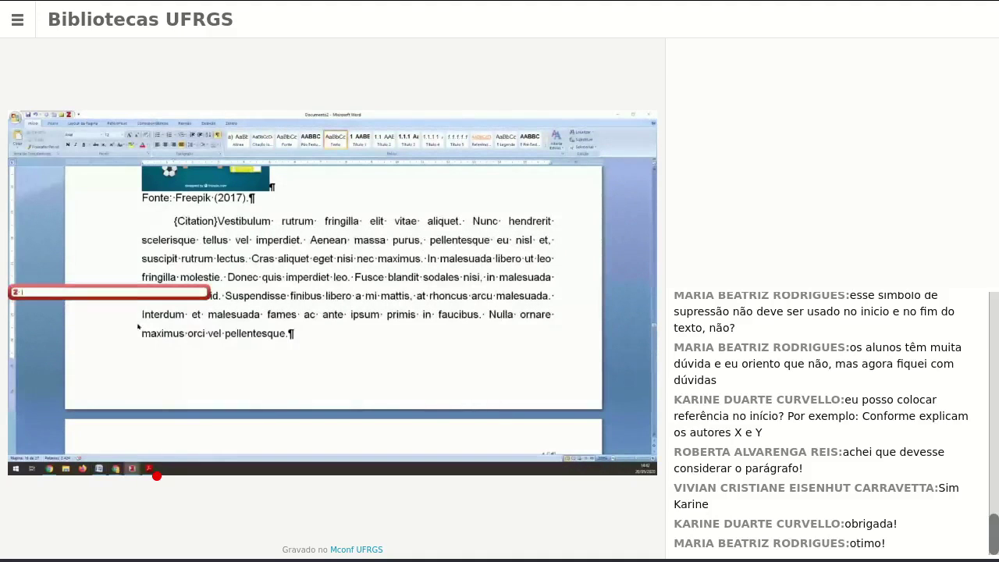
{"action": "type", "text": "silveira"}
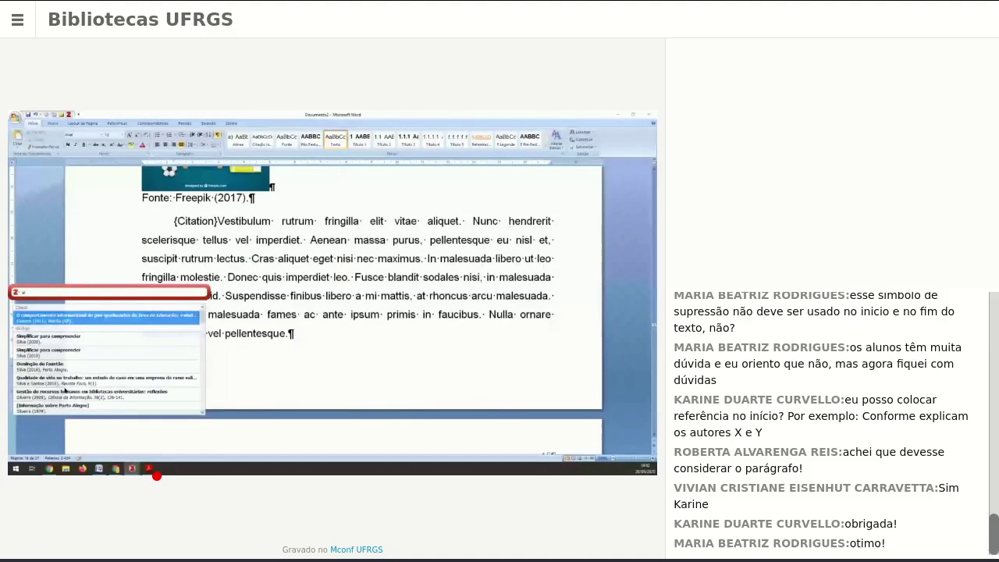
{"action": "left_click", "coordinate": [68, 398]}
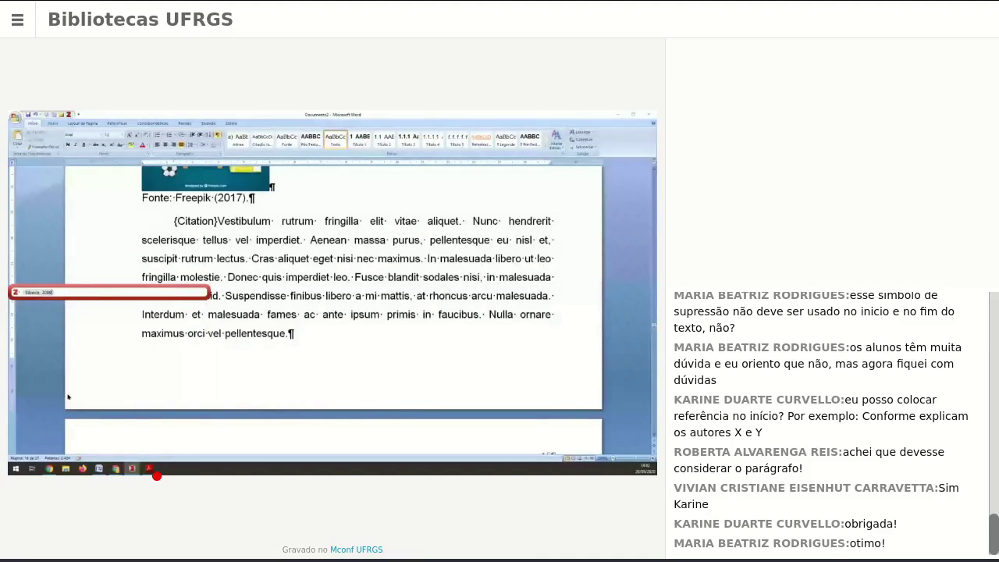
{"action": "key", "text": "Return"}
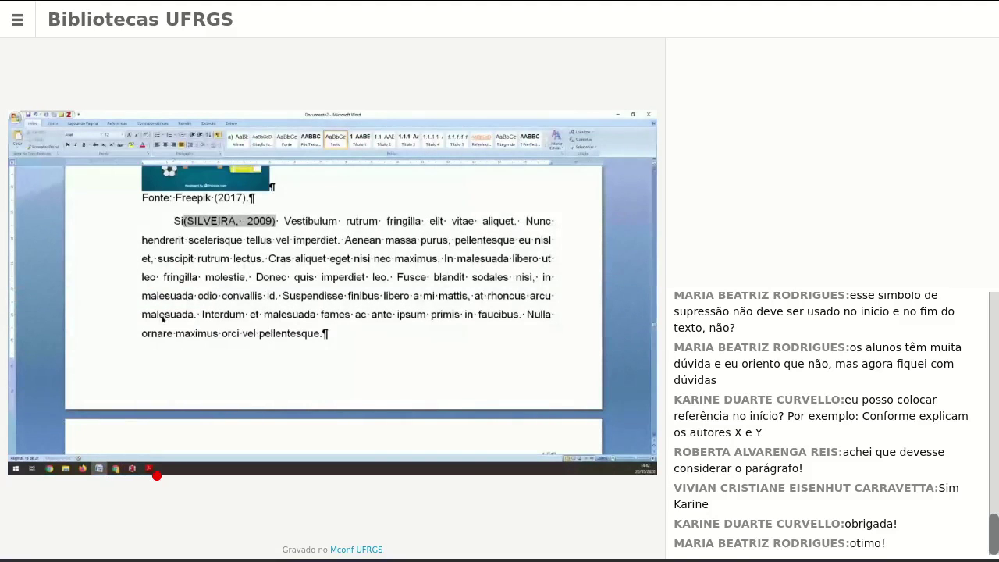
- Write the cited author's surname in running text before the 2009 citation and omit the author from the citation itself
{"action": "type", "text": "lveira"}
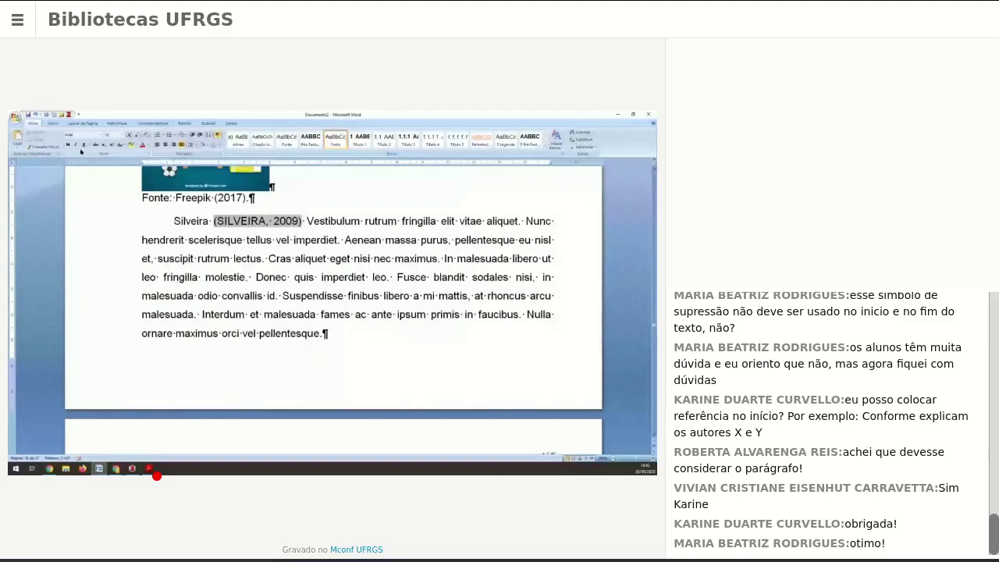
{"action": "left_click", "coordinate": [38, 293]}
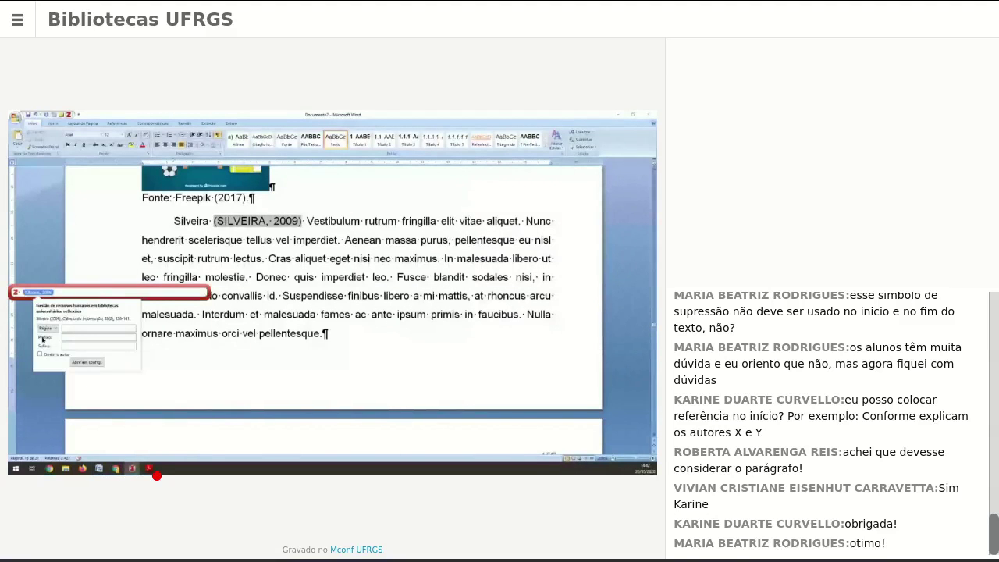
{"action": "key", "text": "Return"}
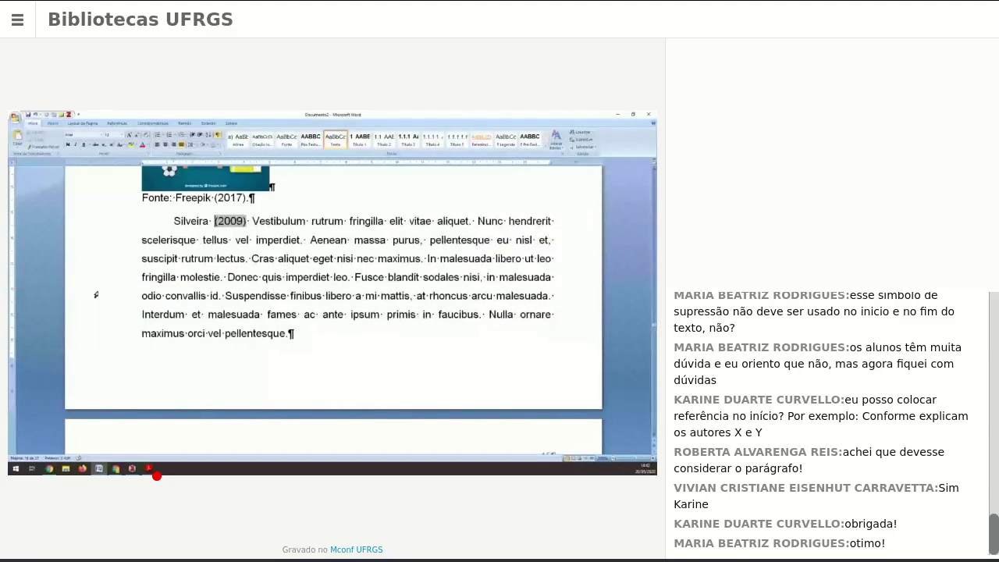
- Start a new paragraph at "Suspendisse finibus libero" and cite the same 2009 article in Zotero at its end, before the full stop
{"action": "left_click", "coordinate": [231, 277]}
{"action": "left_click", "coordinate": [225, 295]}
{"action": "key", "text": "Return"}
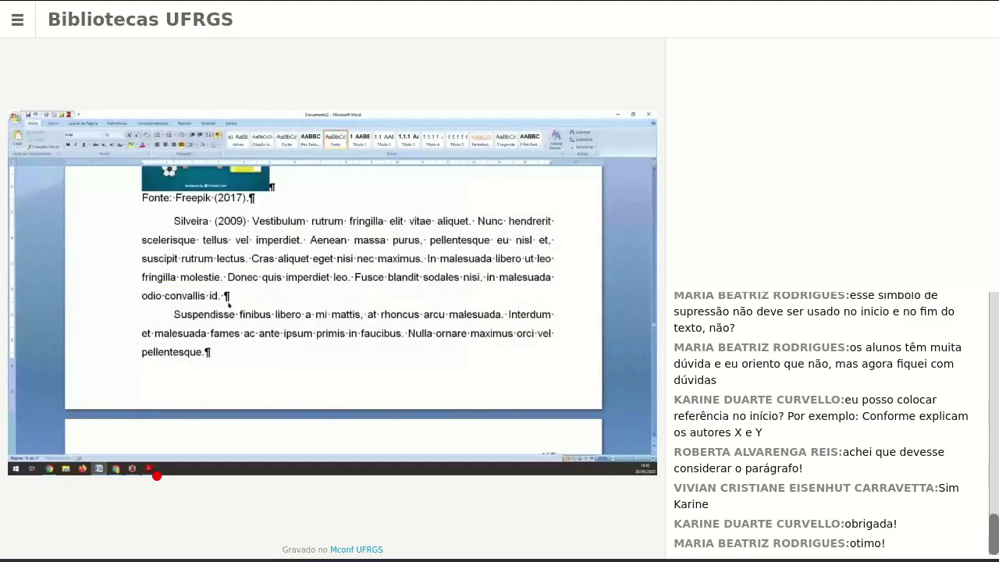
{"action": "left_click", "coordinate": [196, 364]}
{"action": "left_click", "coordinate": [70, 114]}
{"action": "type", "text": "silveira"}
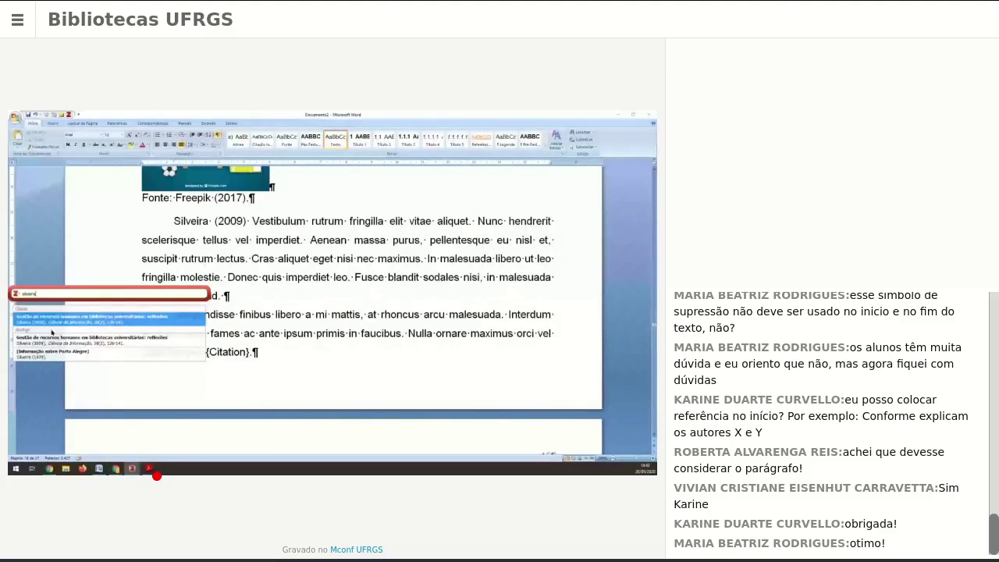
{"action": "key", "text": "Return"}
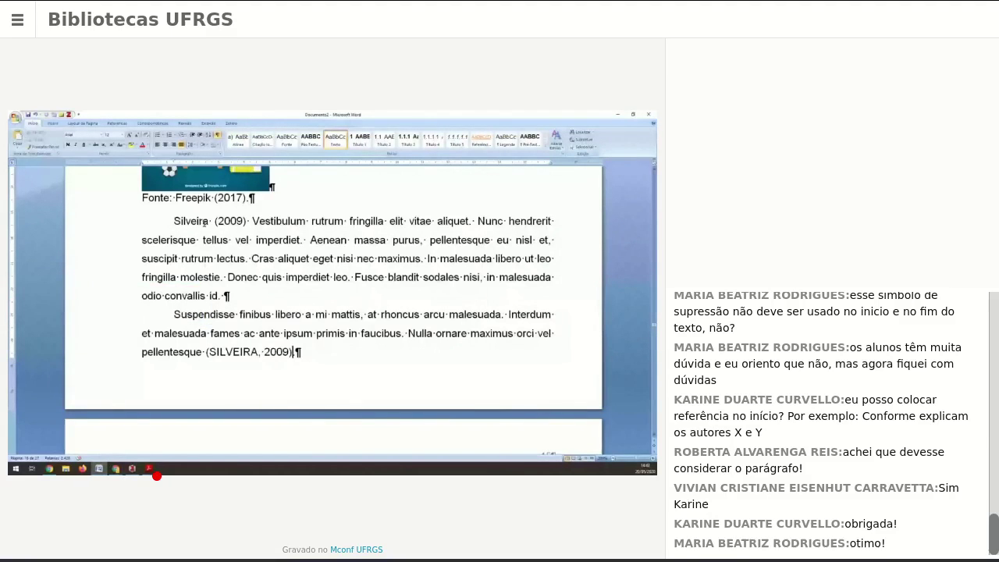
- Change "Vestibulum" to "vestibulum" so the sentence continues directly from the author and year opening the paragraph
{"action": "left_click_drag", "start_coordinate": [207, 221], "coordinate": [280, 343]}
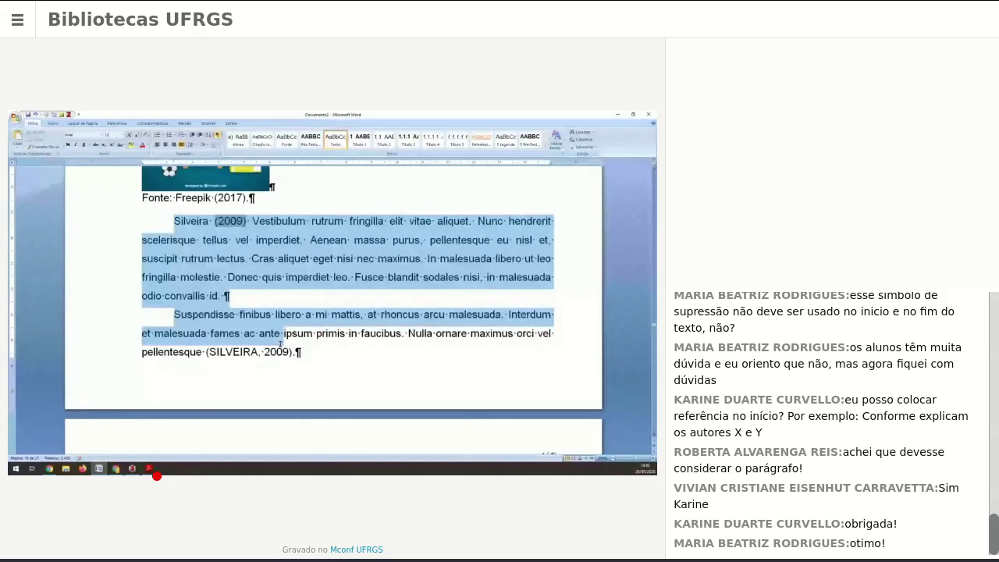
{"action": "left_click", "coordinate": [251, 221]}
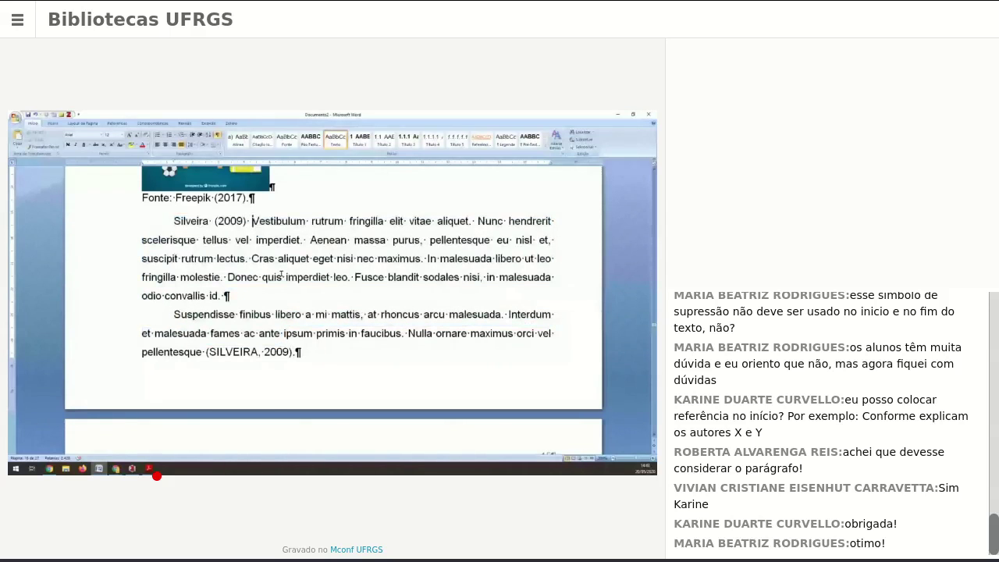
{"action": "key", "text": "Delete"}
{"action": "type", "text": "v"}
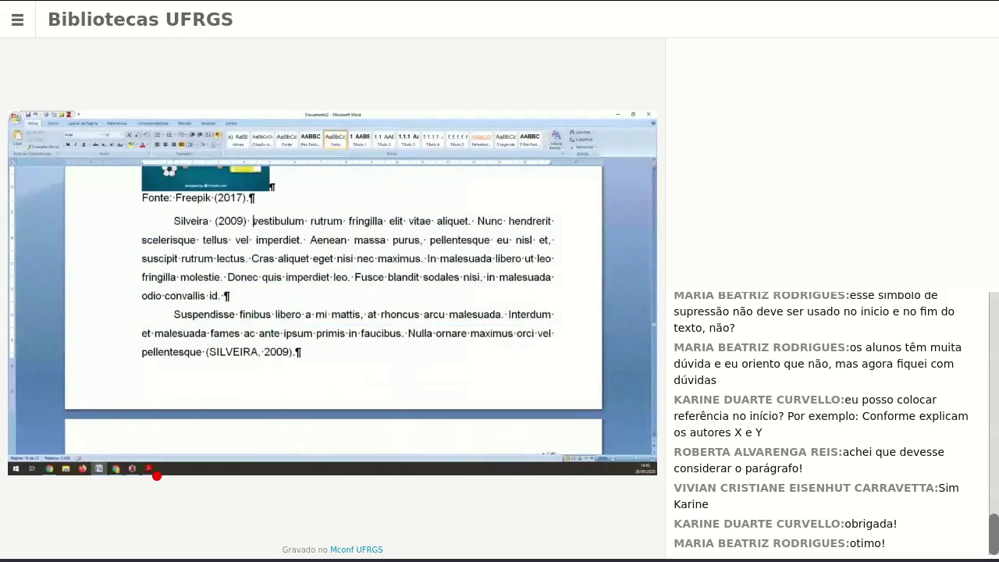
- Highlight the sentence text, the author-year citation opening the first paragraph and the parenthetical citation closing the second to compare both forms
{"action": "left_click_drag", "start_coordinate": [252, 221], "coordinate": [300, 241]}
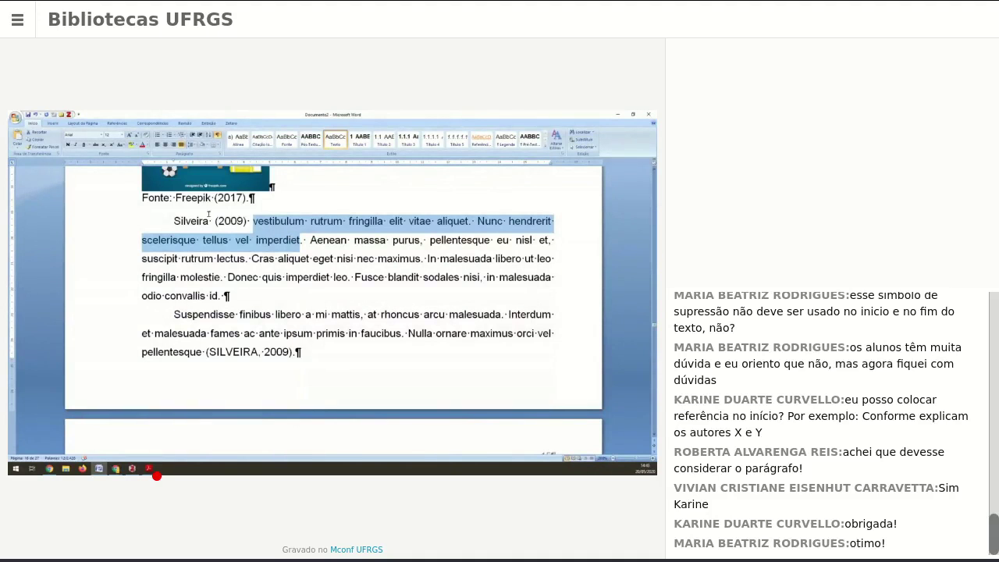
{"action": "left_click_drag", "start_coordinate": [175, 221], "coordinate": [250, 221]}
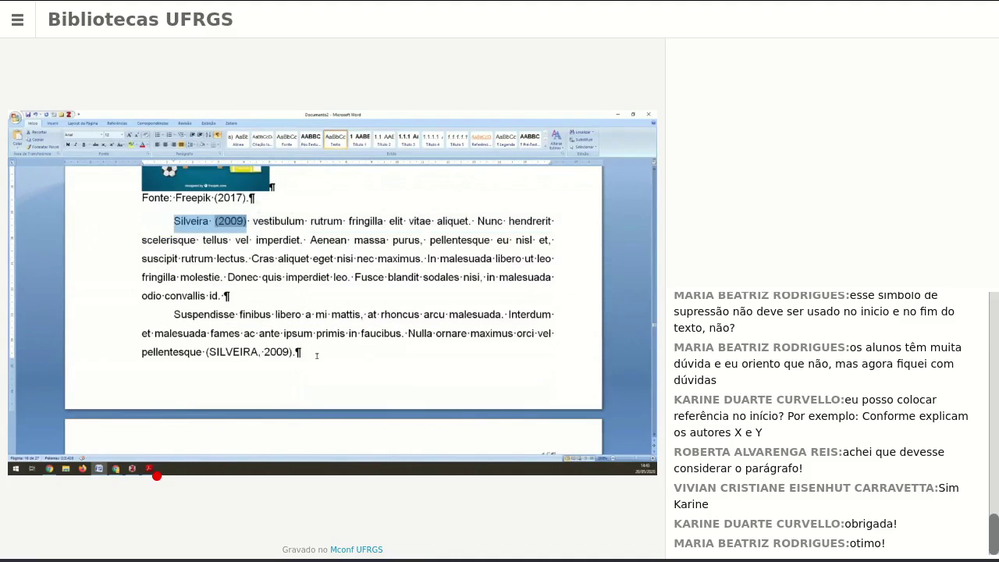
{"action": "left_click_drag", "start_coordinate": [294, 352], "coordinate": [213, 353]}
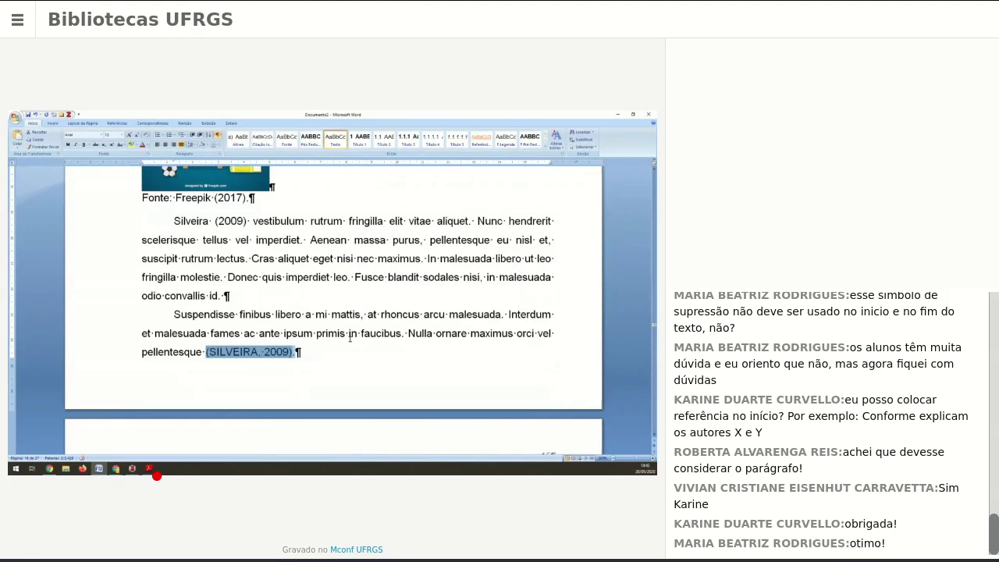
- Insert a Zotero citation of "Drug therapy in cats: mechanisms and evidence of adverse drug reactions" after "auctor euismod" in section 2.2
{"action": "scroll", "coordinate": [310, 283], "scroll_direction": "down", "scroll_amount": 3}
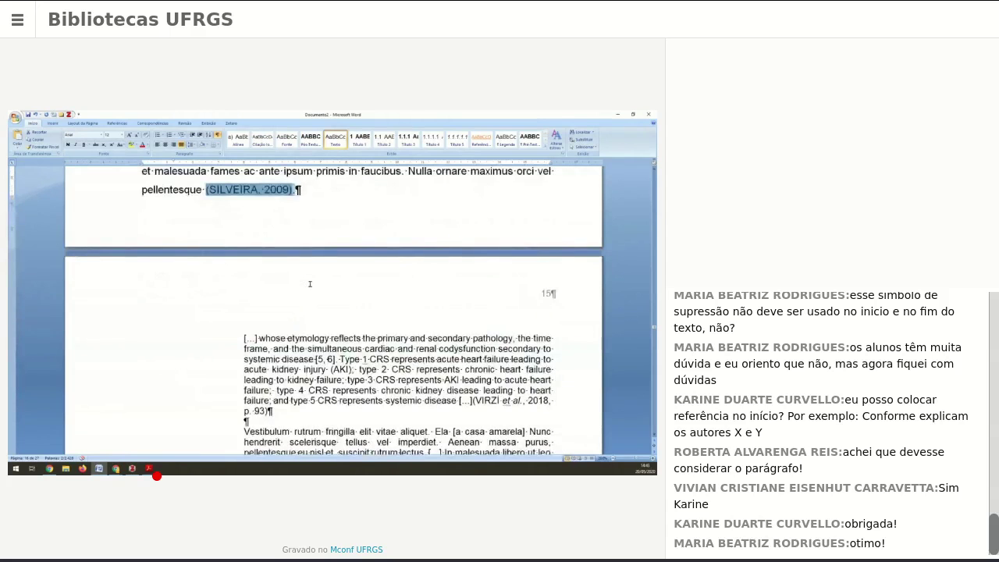
{"action": "scroll", "coordinate": [310, 283], "scroll_direction": "down", "scroll_amount": 2}
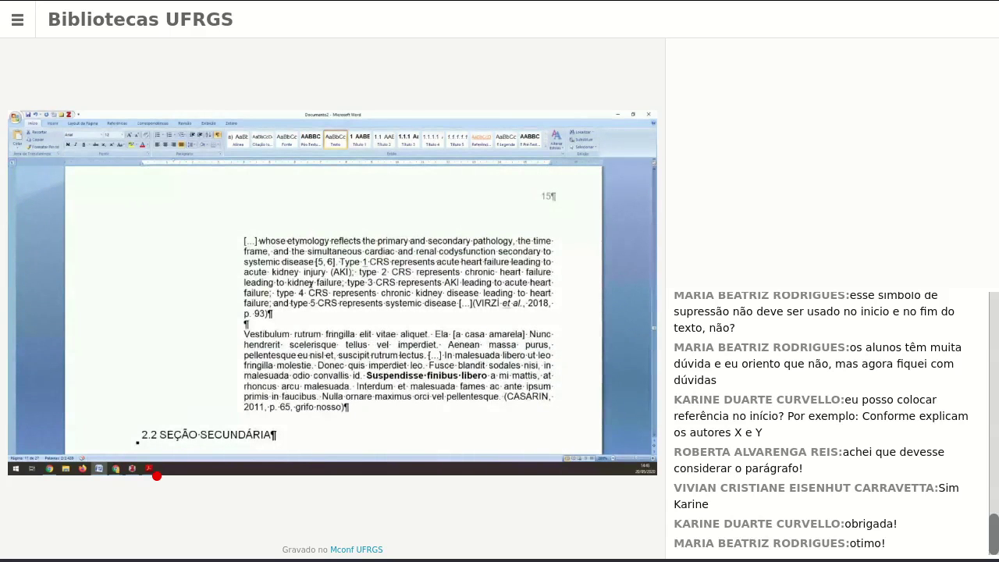
{"action": "scroll", "coordinate": [262, 270], "scroll_direction": "up", "scroll_amount": 5}
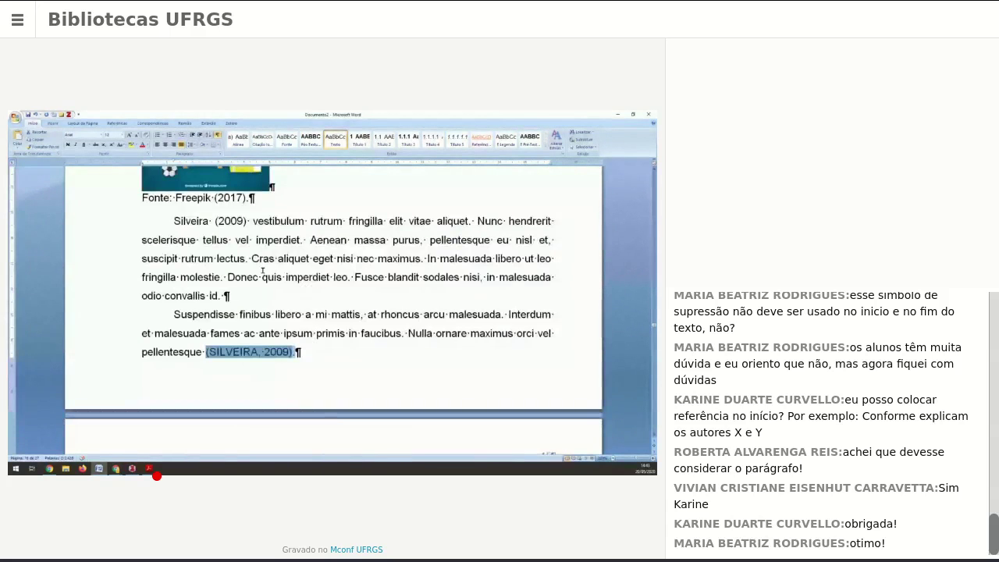
{"action": "scroll", "coordinate": [262, 271], "scroll_direction": "down", "scroll_amount": 4}
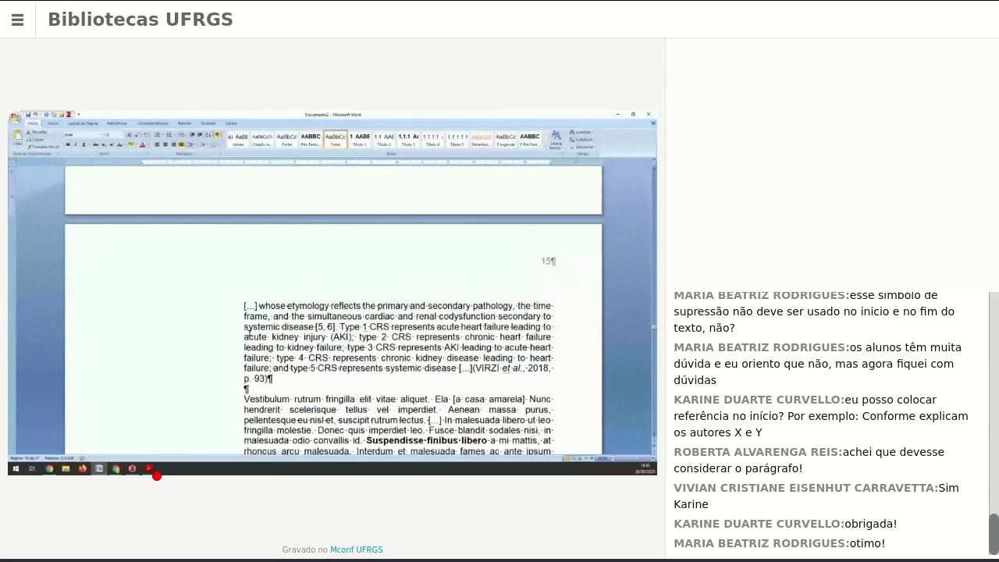
{"action": "scroll", "coordinate": [246, 334], "scroll_direction": "down", "scroll_amount": 5}
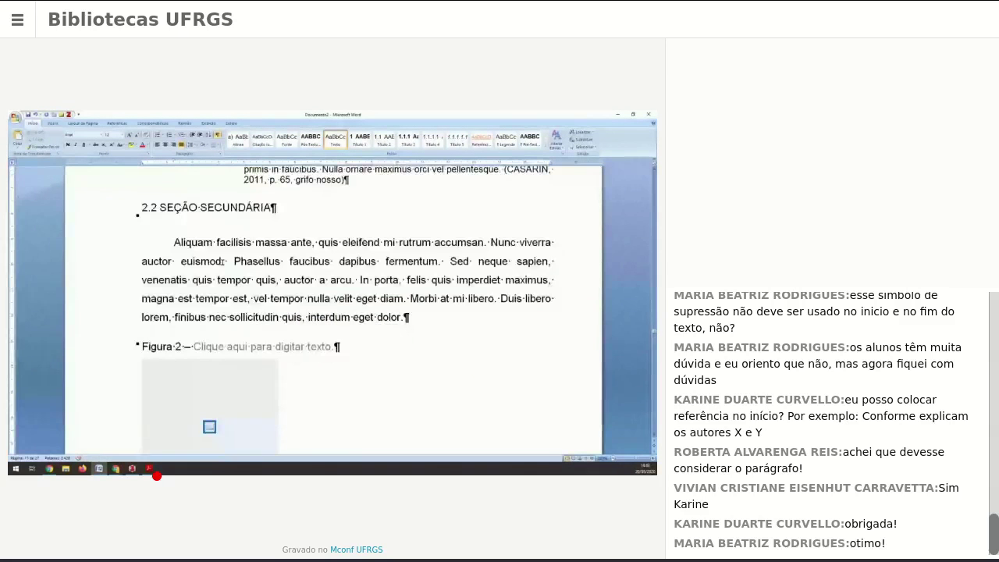
{"action": "left_click", "coordinate": [71, 114]}
{"action": "type", "text": "boot"}
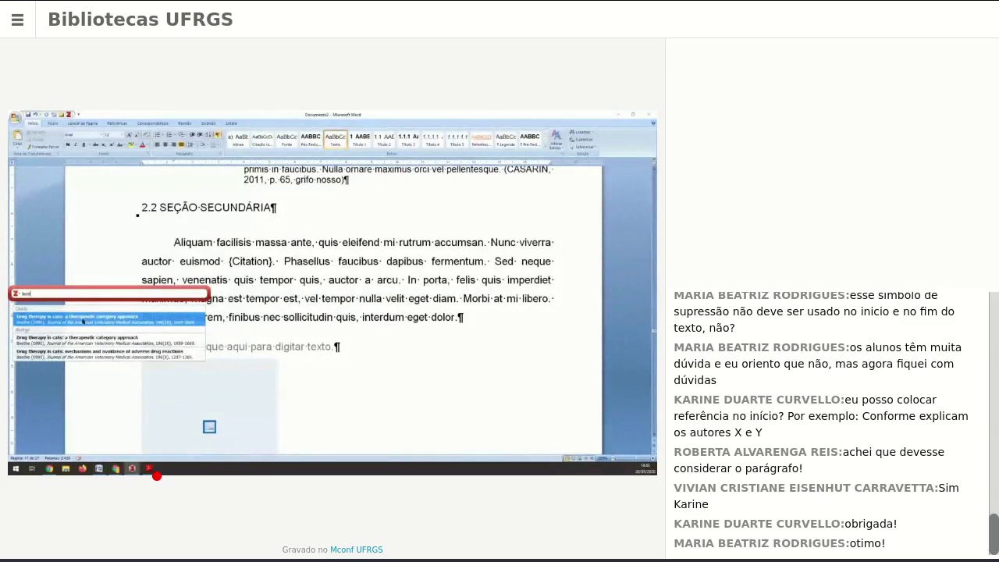
{"action": "left_click", "coordinate": [110, 351]}
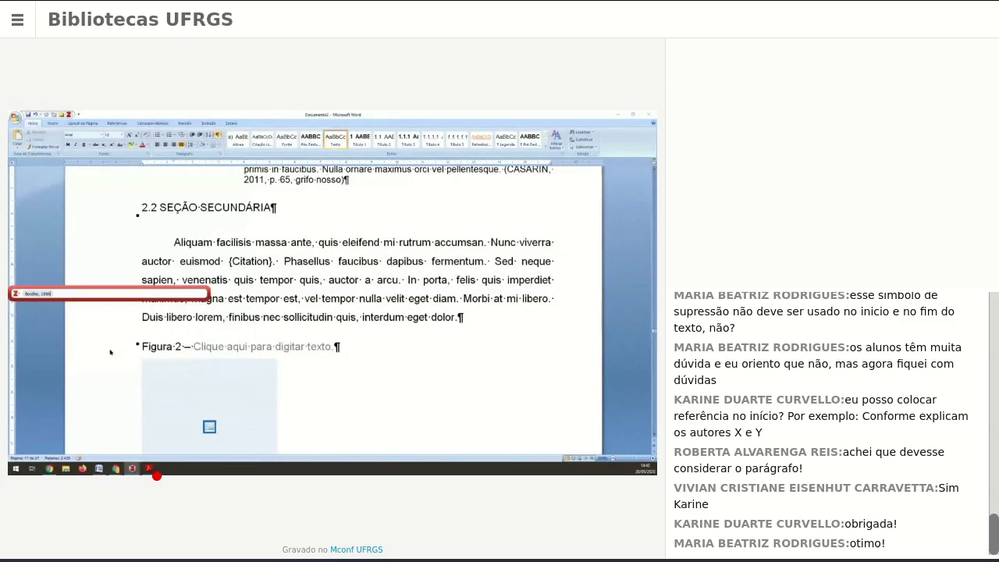
{"action": "key", "text": "Return"}
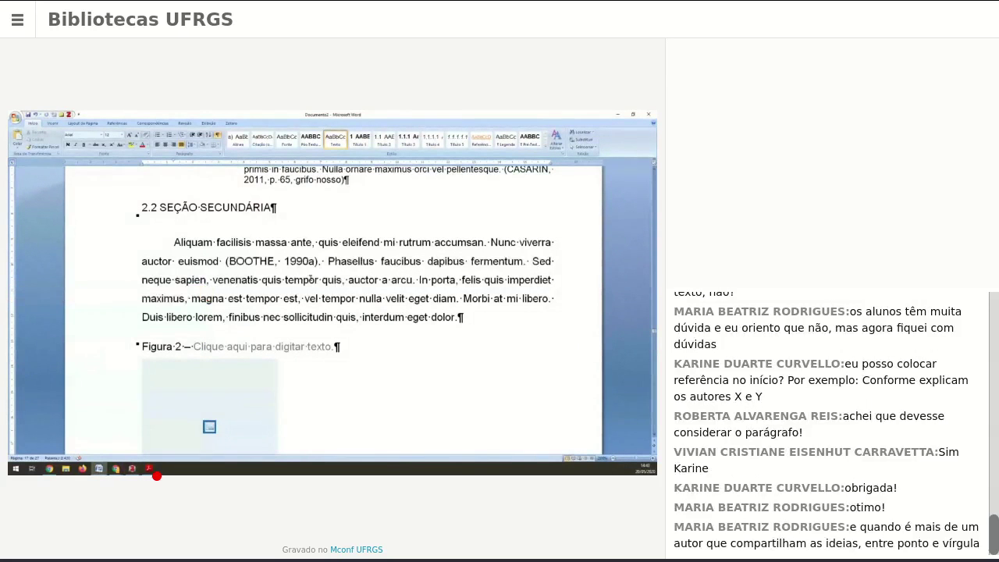
- Find the parenthetical 1990b citation in section 2.1 and highlight it to compare its year letter with the citation in section 2.2
{"action": "scroll", "coordinate": [309, 277], "scroll_direction": "down", "scroll_amount": 10}
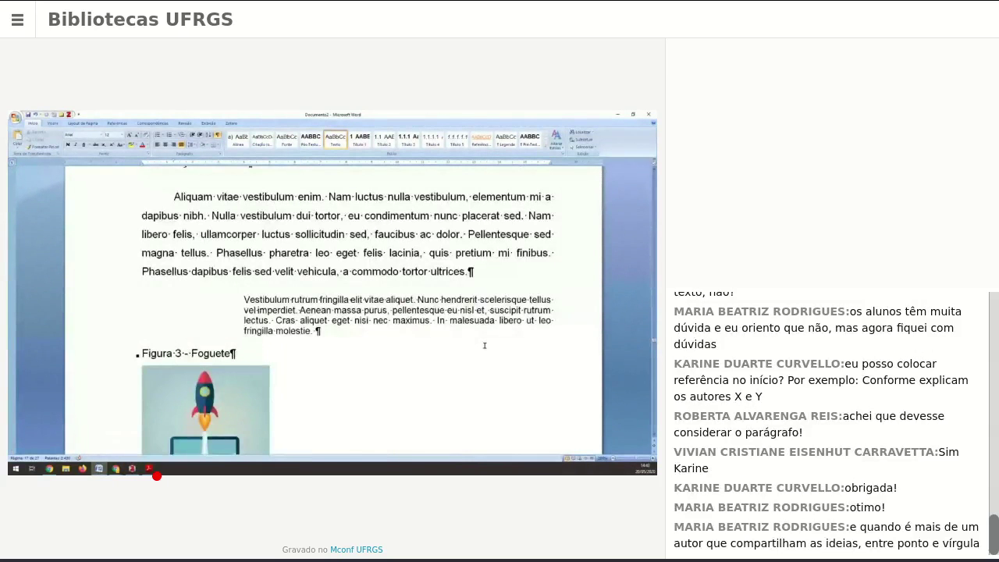
{"action": "scroll", "coordinate": [483, 345], "scroll_direction": "up", "scroll_amount": 8}
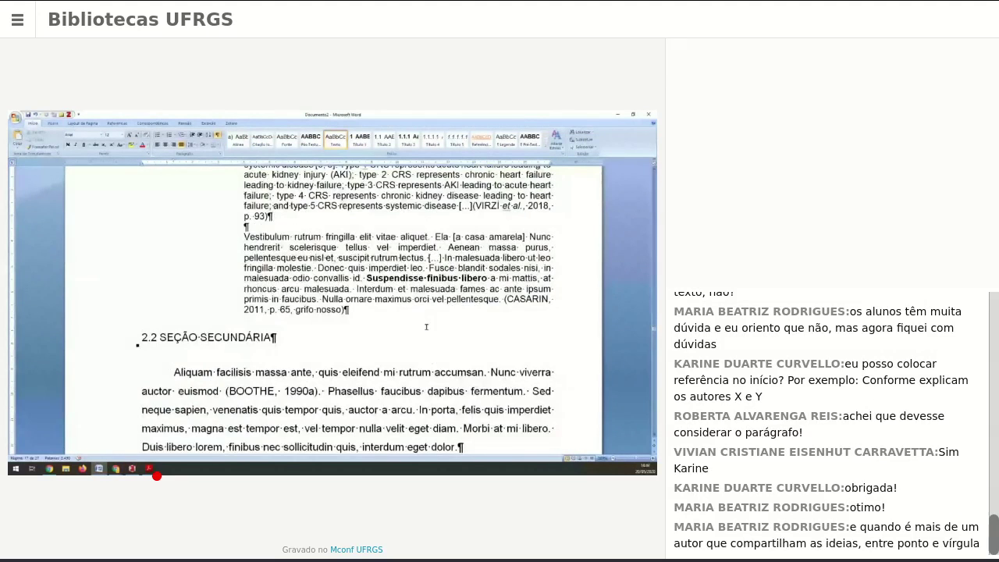
{"action": "scroll", "coordinate": [426, 326], "scroll_direction": "up", "scroll_amount": 5}
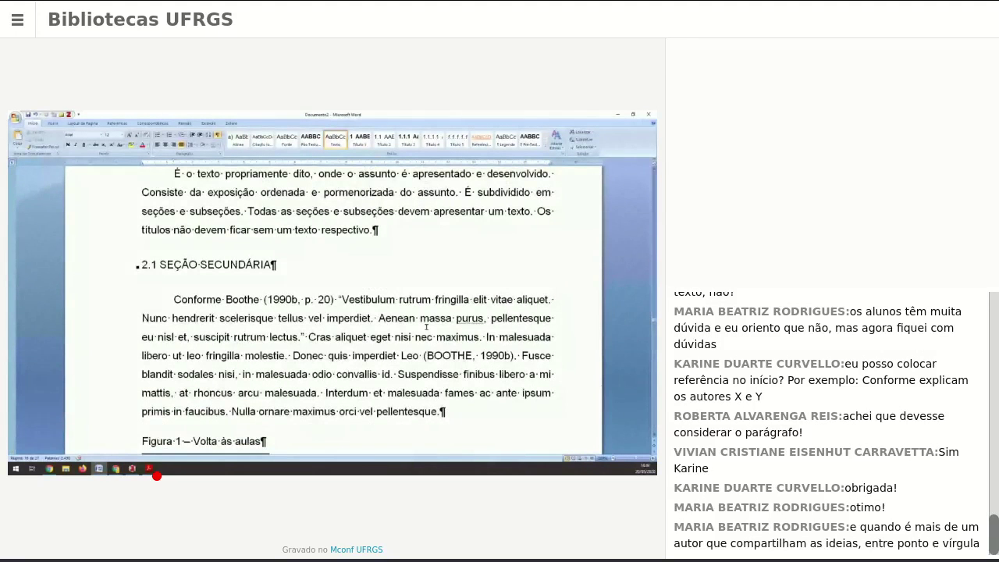
{"action": "left_click_drag", "start_coordinate": [424, 355], "coordinate": [513, 355]}
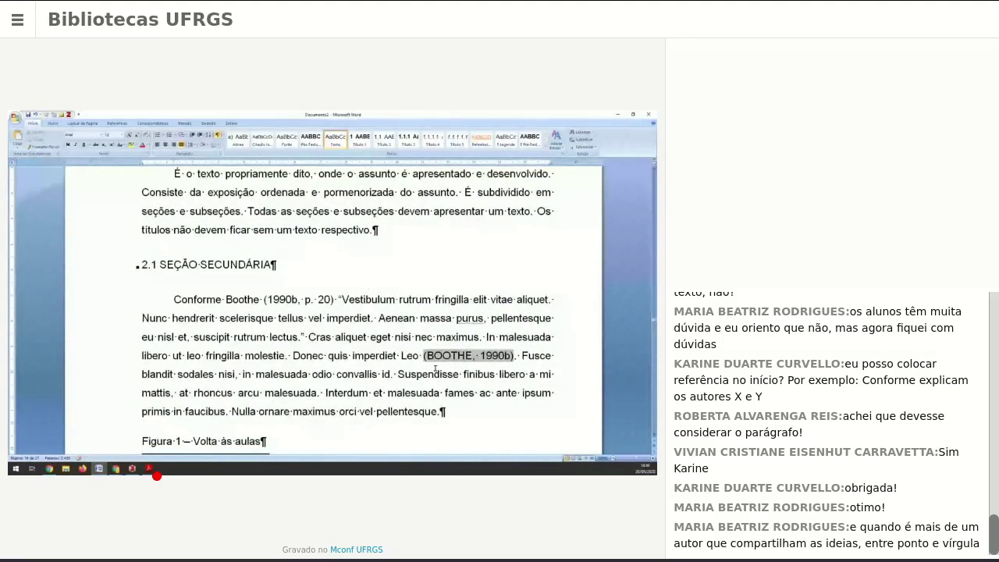
- Add the same author's other 1990 work to the page 20 citation opening the paragraph in section 2.1
{"action": "left_click", "coordinate": [62, 115]}
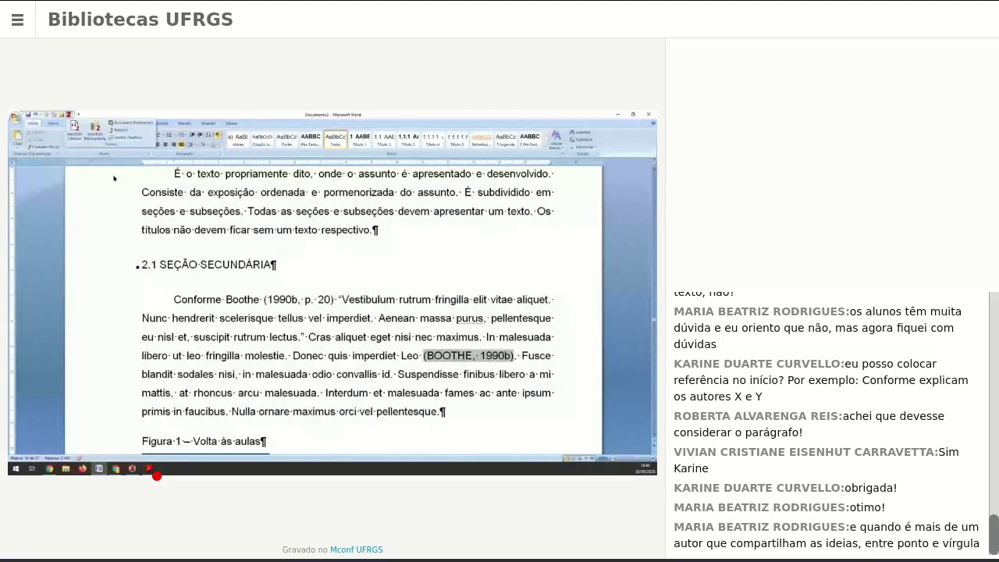
{"action": "left_click_drag", "start_coordinate": [264, 299], "coordinate": [333, 300]}
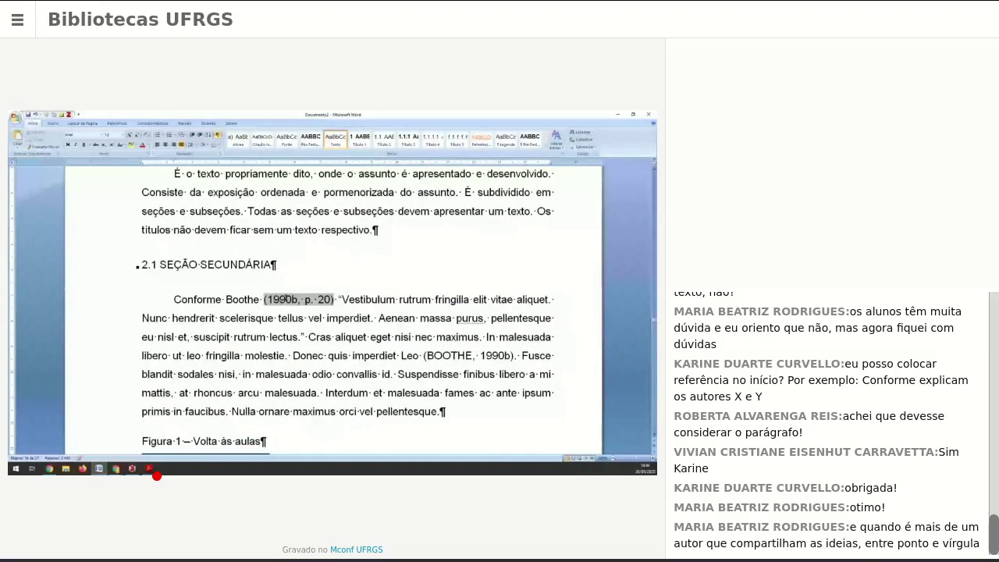
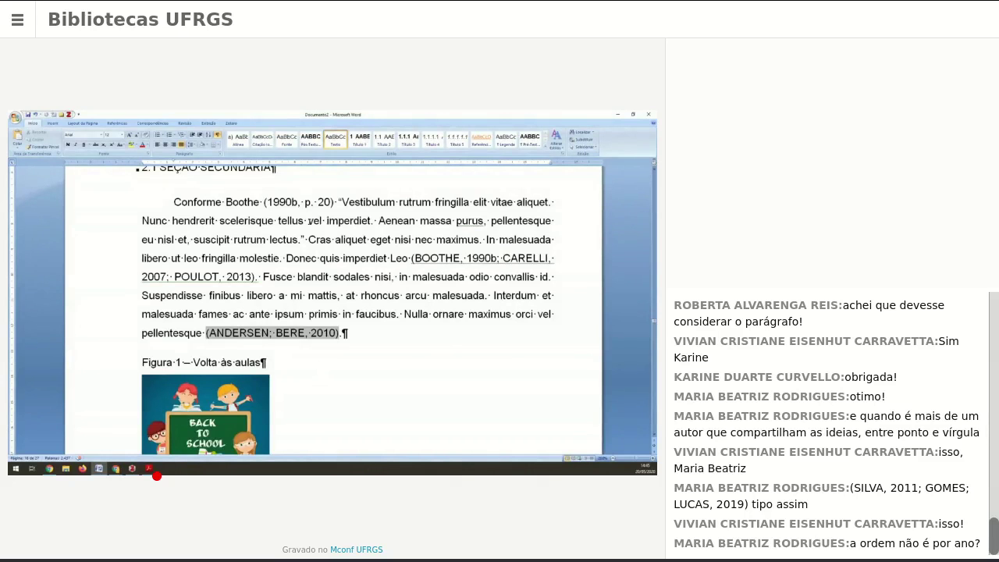
{"action": "left_click", "coordinate": [277, 205]}
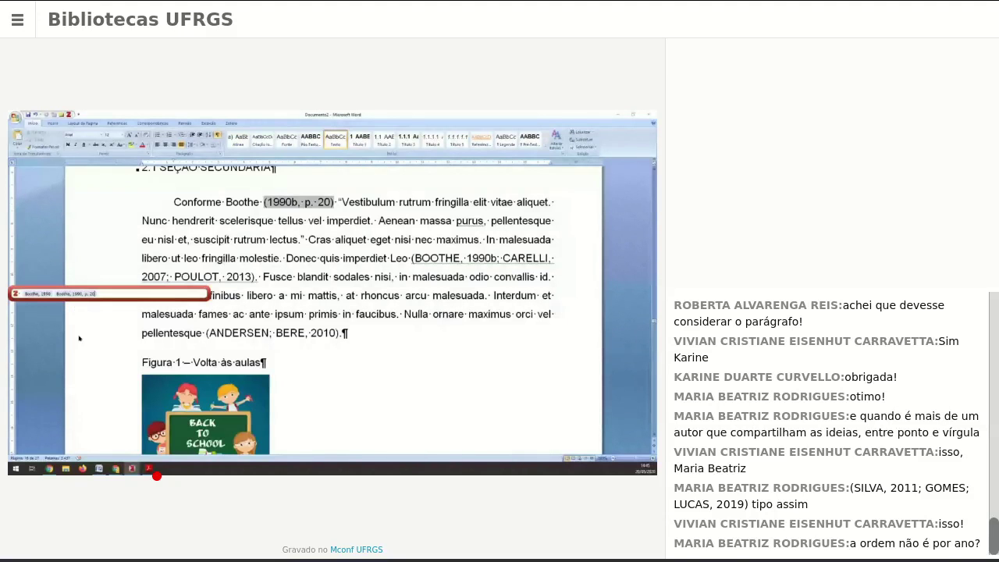
{"action": "key", "text": "Return"}
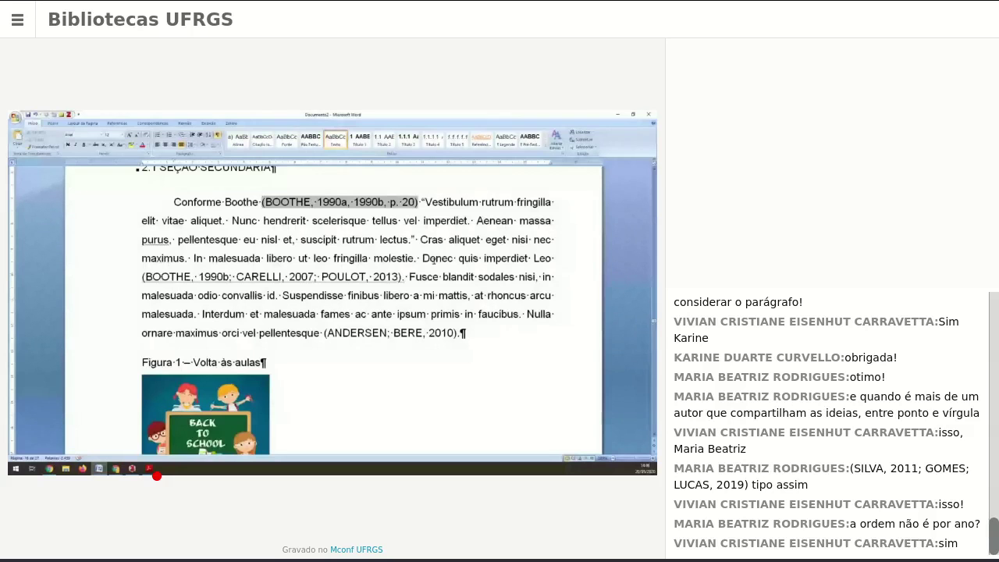
- Insert a multiple-source Zotero citation of the 2019 and 2020 Biblioteca Central UFRGS items after "leo fringilla molestie" in section 2.1
{"action": "left_click", "coordinate": [433, 260]}
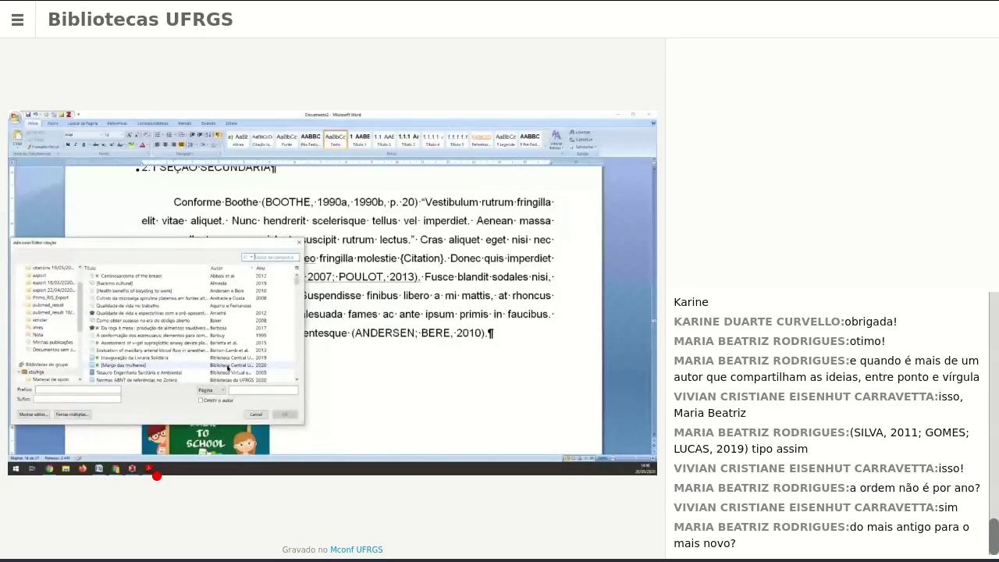
{"action": "left_click", "coordinate": [228, 365], "text": "ctrl"}
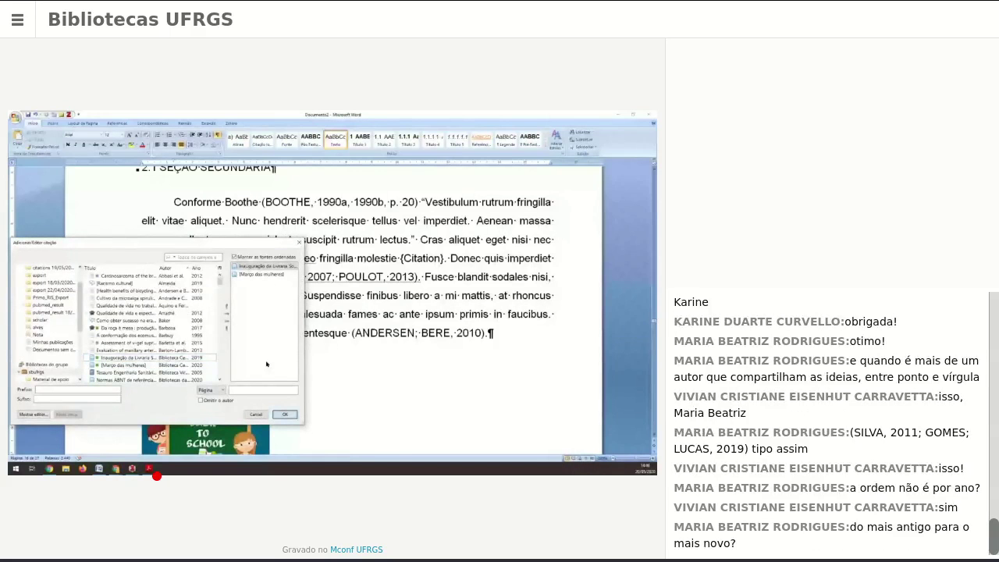
{"action": "key", "text": "Return"}
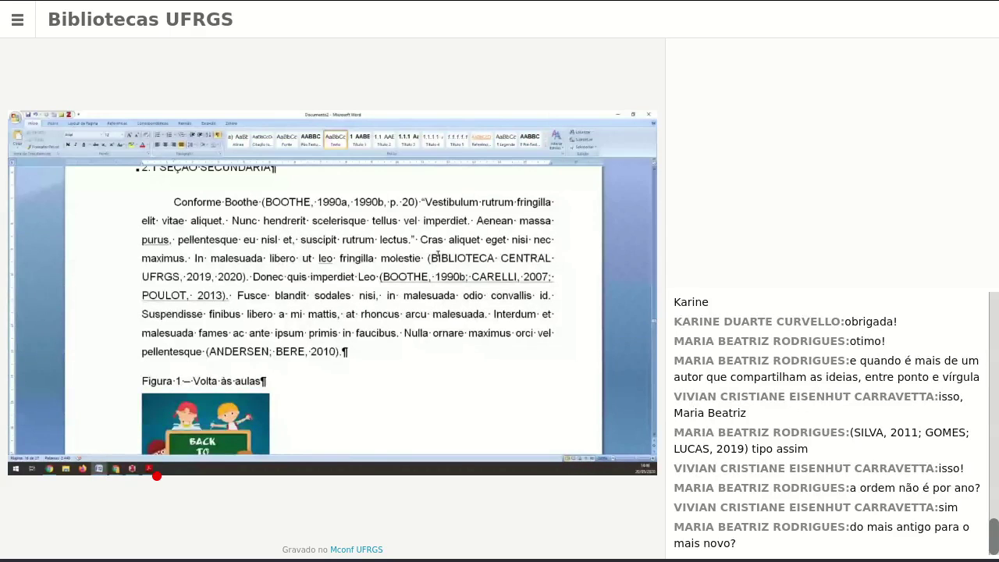
- Highlight the Biblioteca Central UFRGS citation and its year 2019 to examine how two works by one author are ordered
{"action": "left_click", "coordinate": [195, 279]}
{"action": "left_click", "coordinate": [189, 277]}
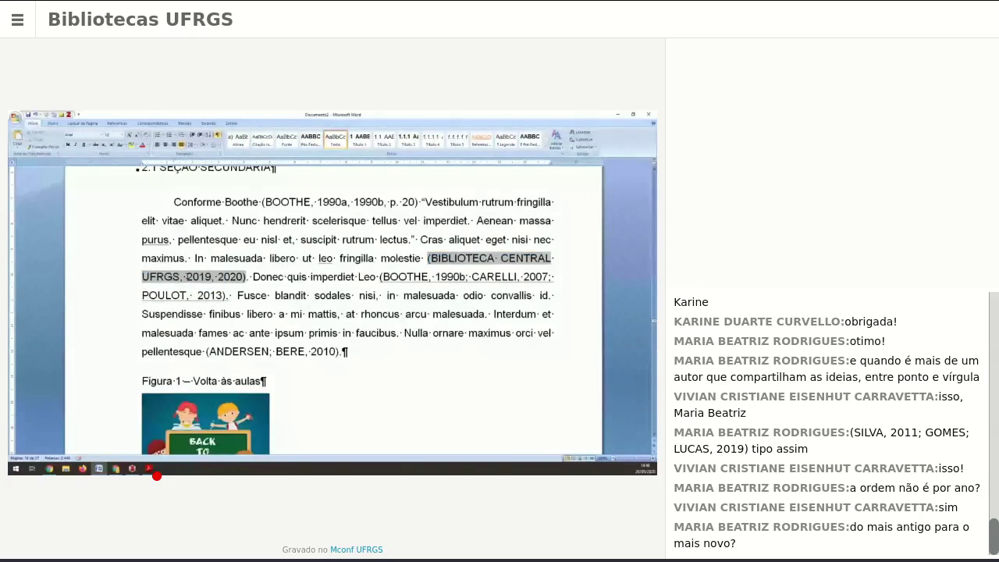
{"action": "double_click", "coordinate": [198, 277]}
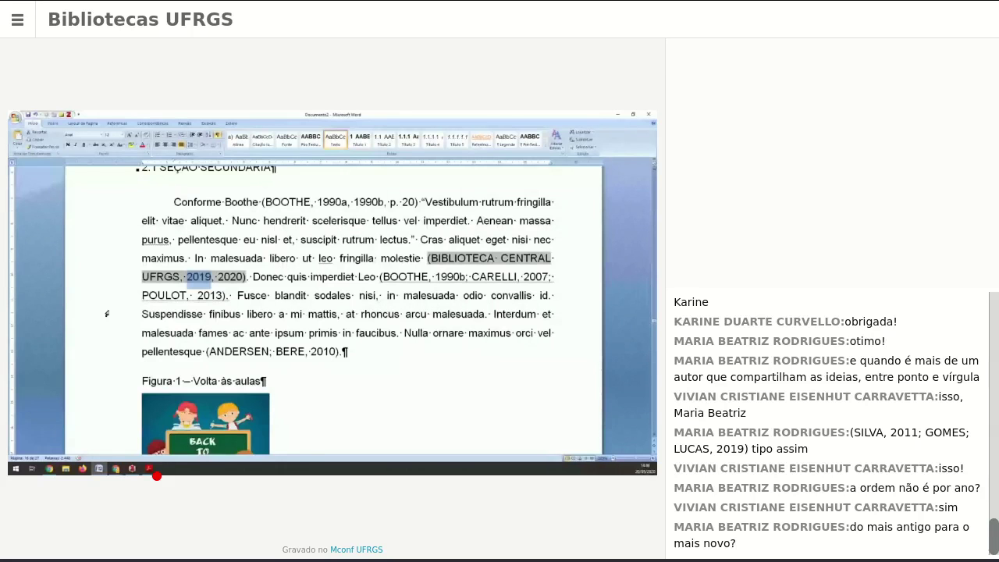
- Switch to the PDF slide "Citação de citação (apud)" and highlight the listed citation components and the word "apud" in the example
{"action": "scroll", "coordinate": [398, 327], "scroll_direction": "down", "scroll_amount": 5}
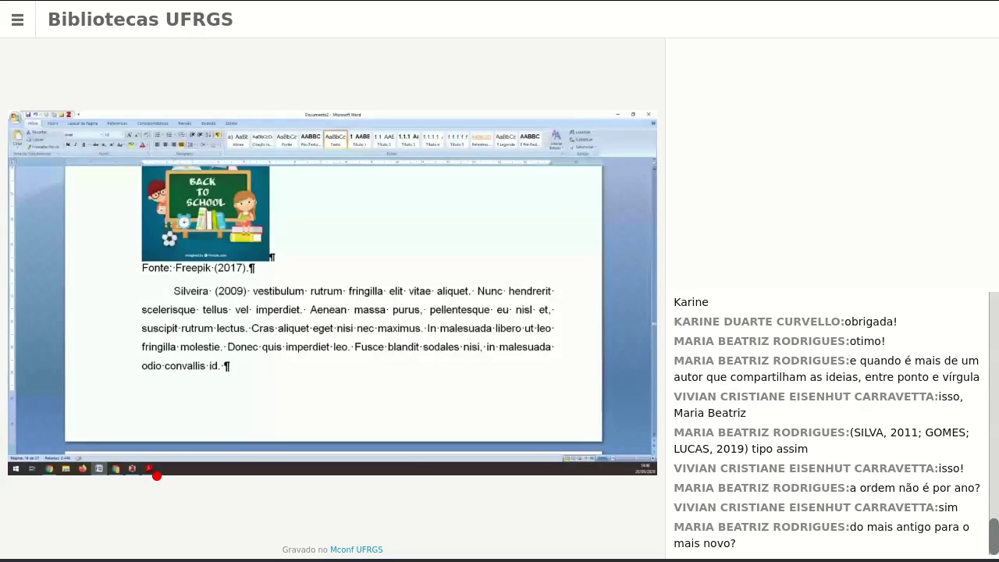
{"action": "left_click", "coordinate": [149, 468]}
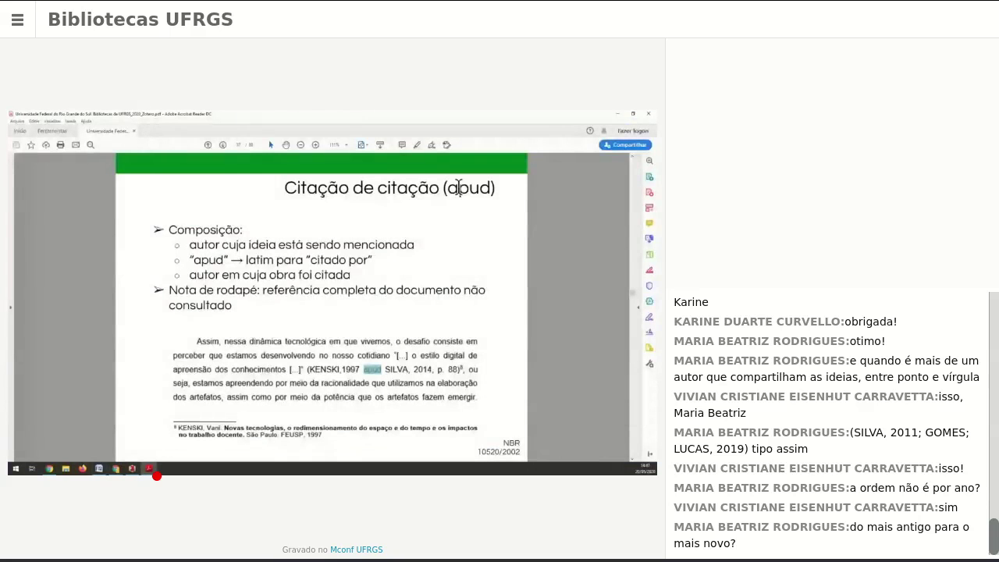
{"action": "triple_click", "coordinate": [248, 249]}
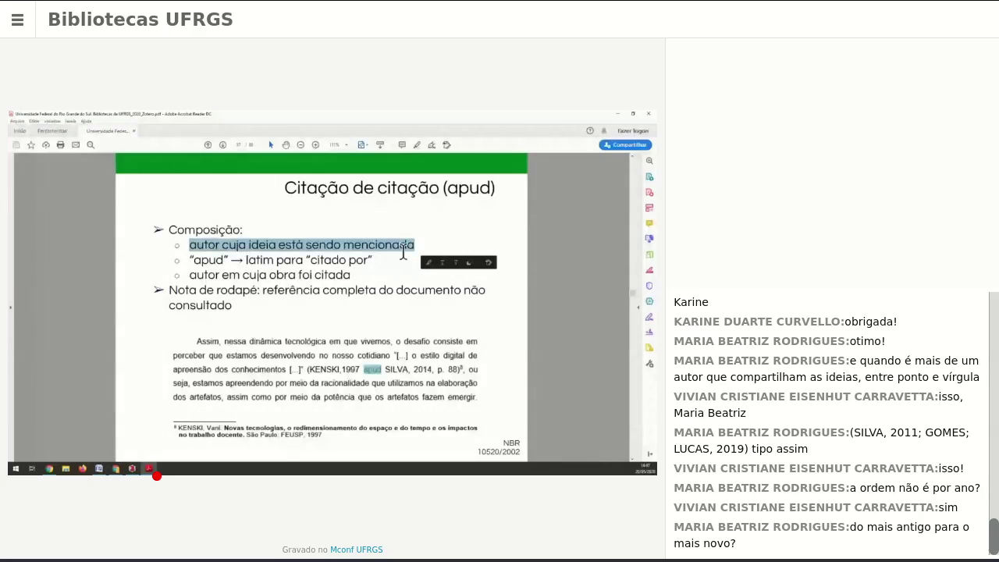
{"action": "double_click", "coordinate": [209, 261]}
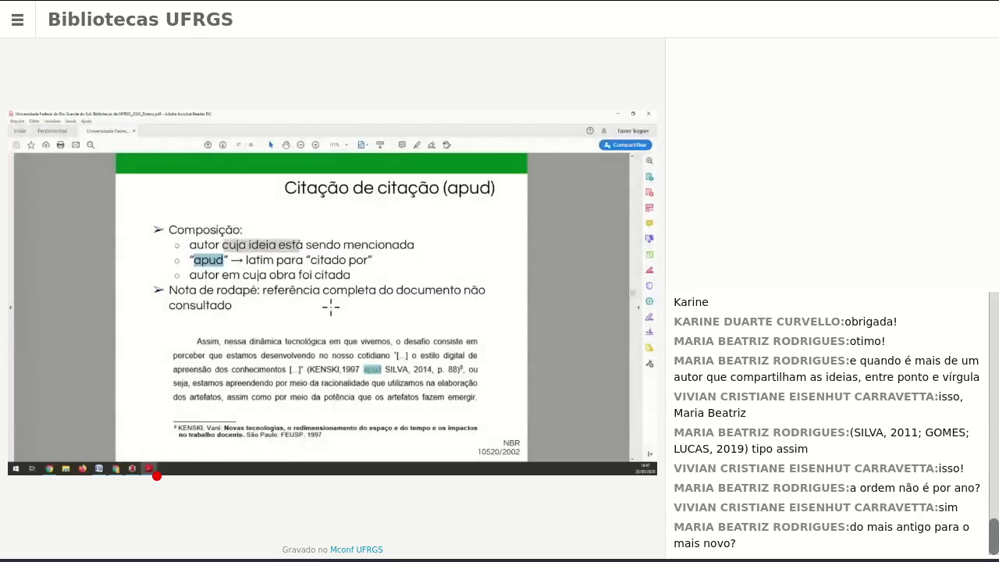
{"action": "left_click_drag", "start_coordinate": [376, 291], "coordinate": [359, 276]}
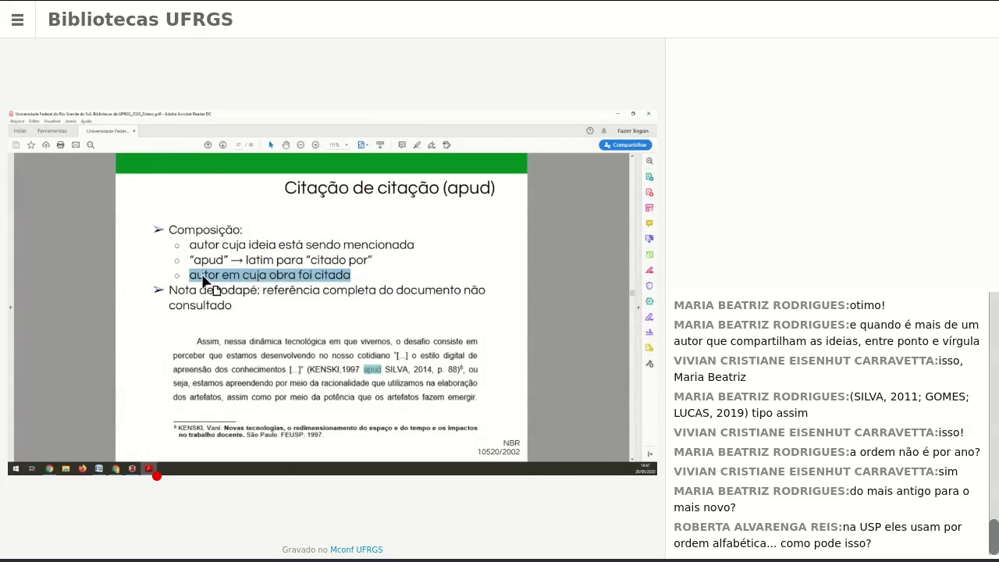
{"action": "double_click", "coordinate": [373, 370]}
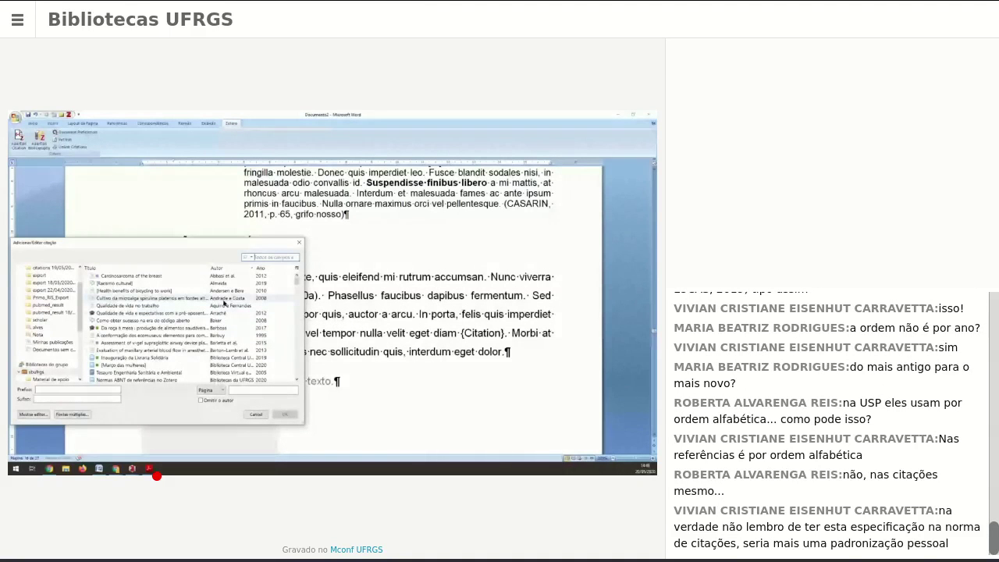
- Cite the 2012 work "Qualidade de vida e expectativas" after "velit eget diam" in section 2.2, prefixed with the original authors' surnames and "2008 apud"
{"action": "left_click", "coordinate": [198, 312]}
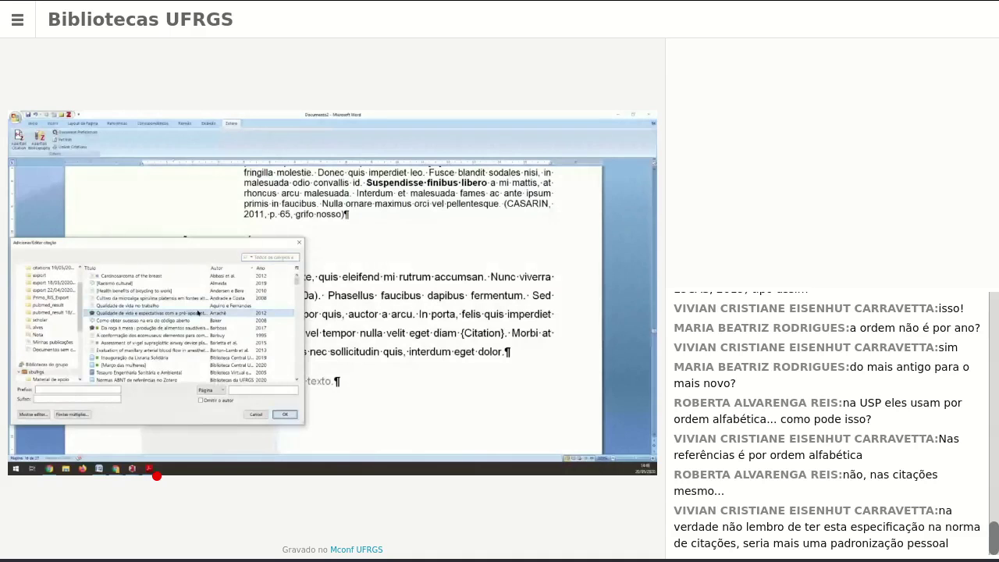
{"action": "left_click", "coordinate": [285, 414]}
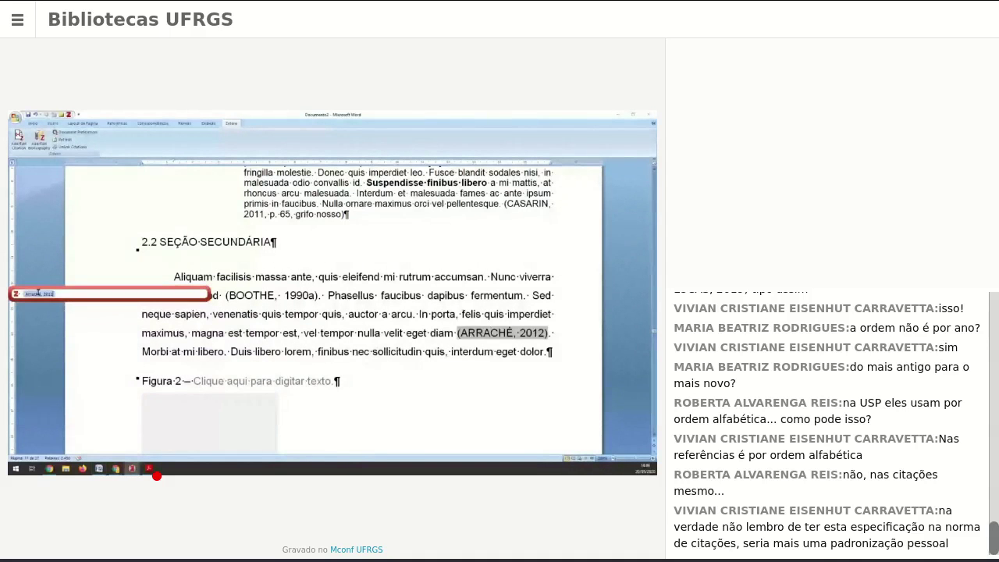
{"action": "left_click", "coordinate": [37, 292]}
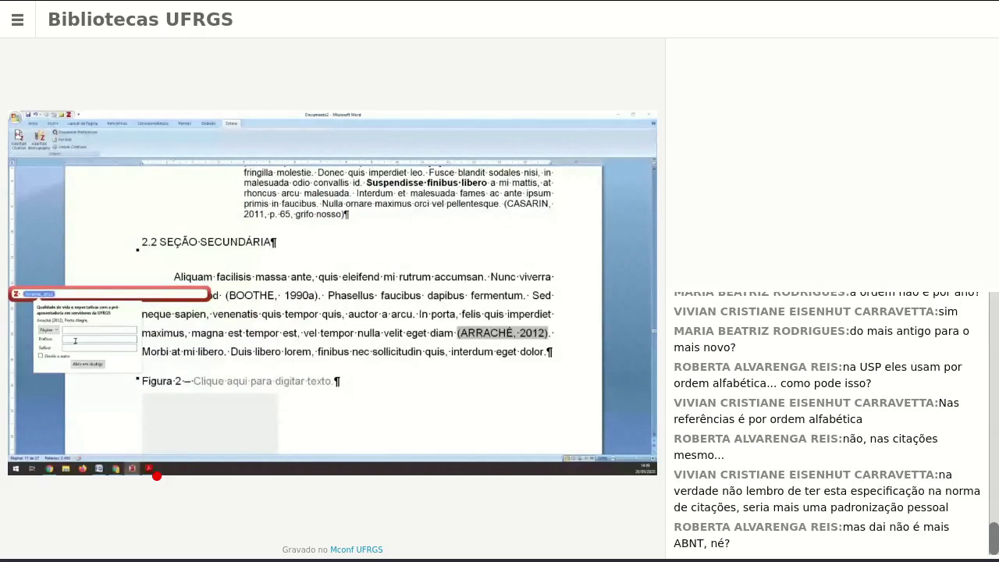
{"action": "type", "text": "ANDRADE; COSTA, 2008 apud"}
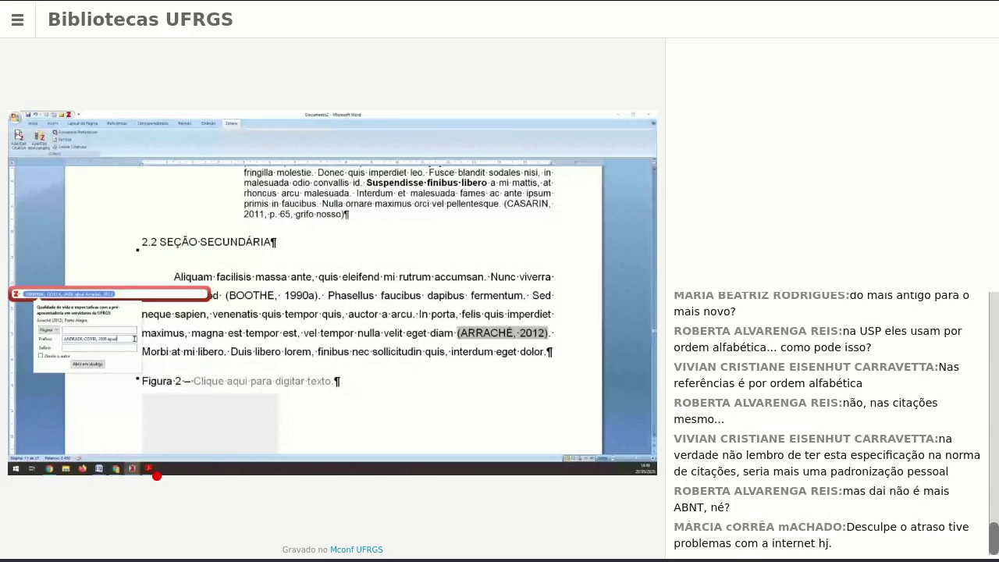
{"action": "key", "text": "Return"}
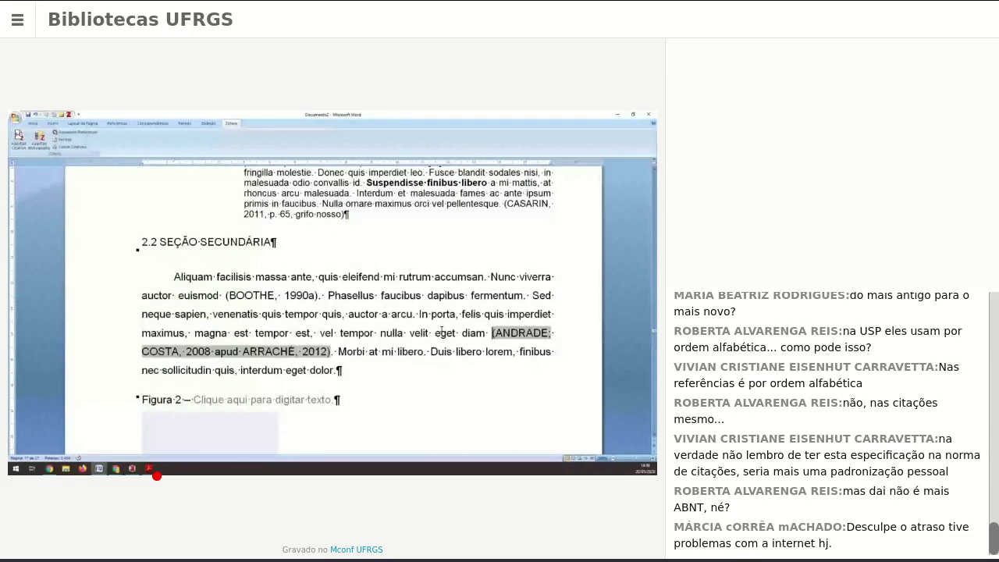
- Highlight the consulted source and the original authors in the apud citation in section 2.2 to examine its composition
{"action": "left_click_drag", "start_coordinate": [331, 352], "coordinate": [190, 353]}
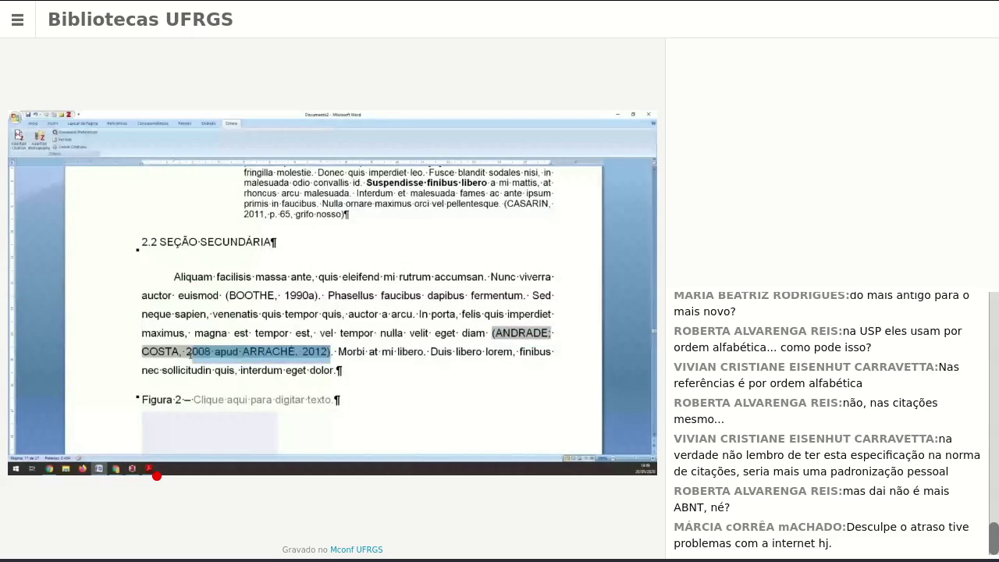
{"action": "left_click", "coordinate": [172, 352]}
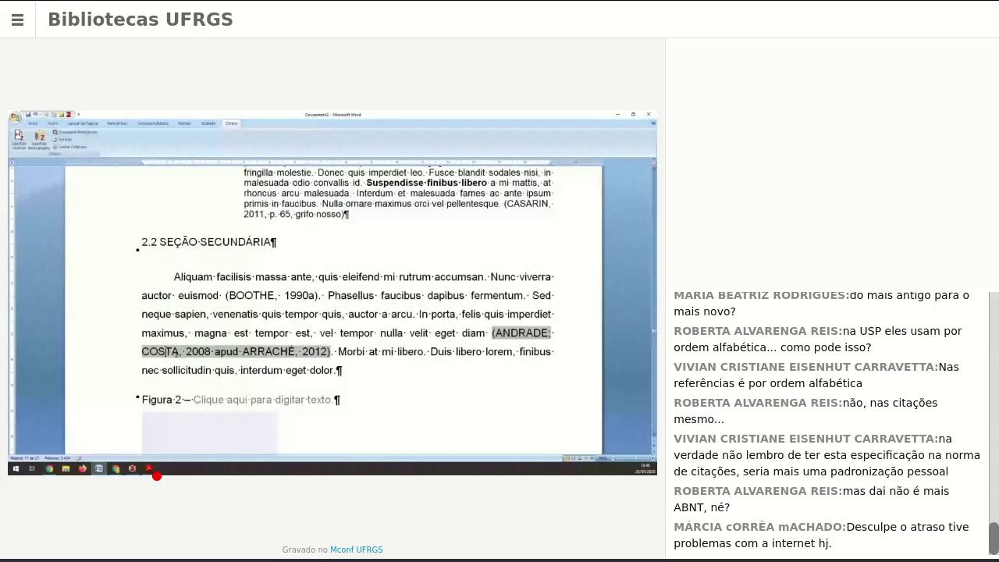
{"action": "left_click", "coordinate": [221, 351]}
- Insert an empty footnote right after the apud citation's closing period in section 2.2
{"action": "scroll", "coordinate": [299, 367], "scroll_direction": "down", "scroll_amount": 5}
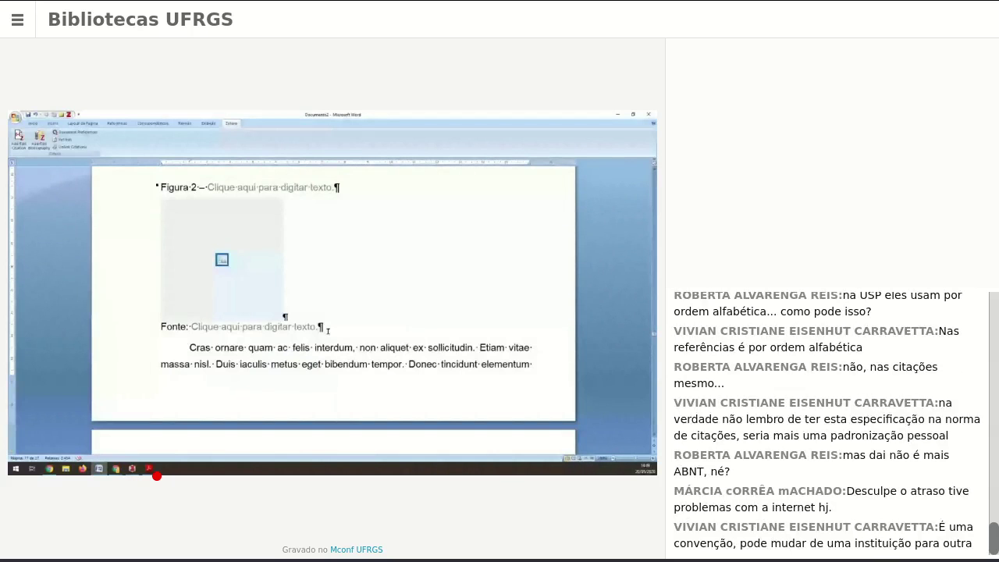
{"action": "scroll", "coordinate": [328, 331], "scroll_direction": "up", "scroll_amount": 1}
{"action": "left_click", "coordinate": [335, 174]}
{"action": "left_click", "coordinate": [117, 124]}
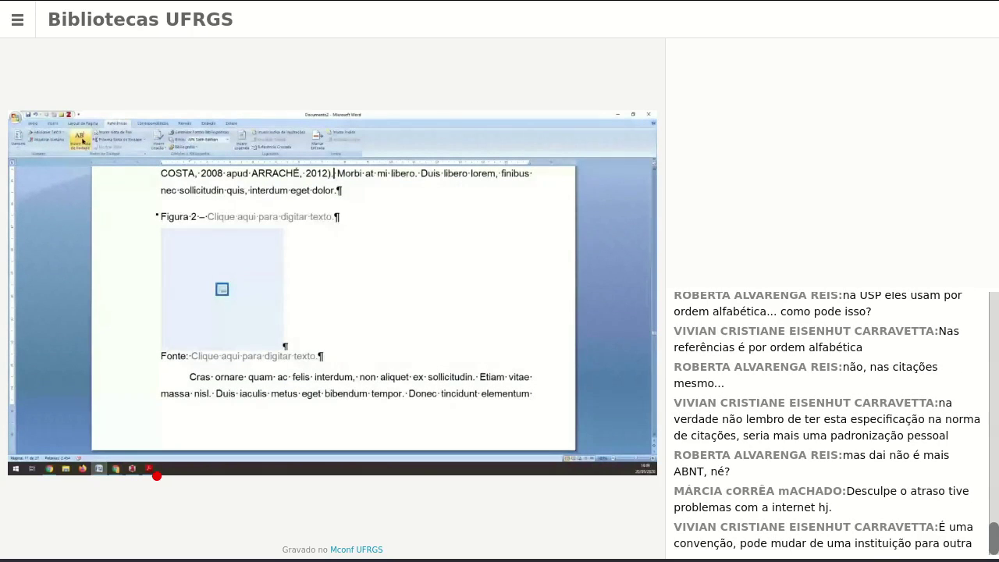
{"action": "left_click", "coordinate": [81, 140]}
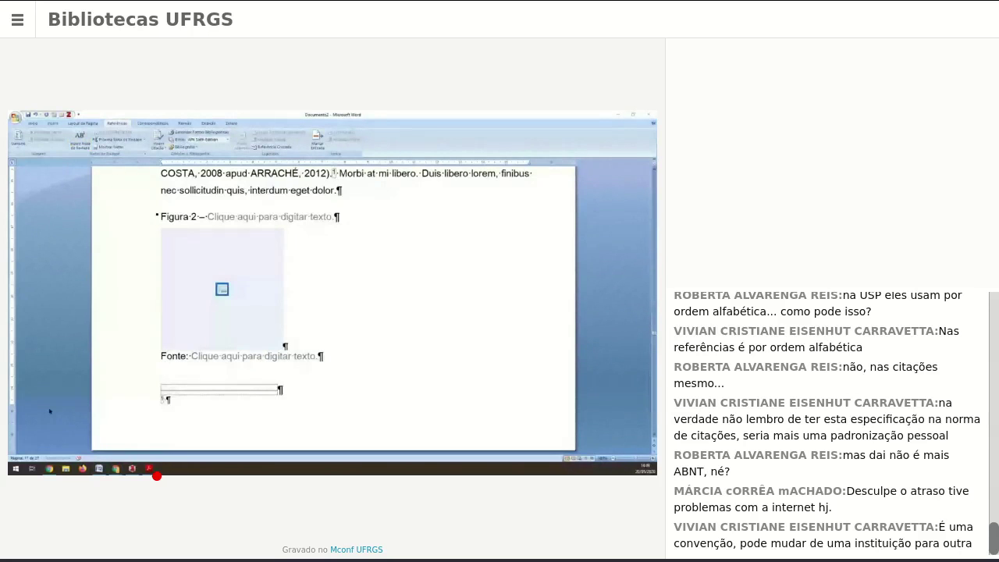
- Switch to Zotero, place it side by side with the Word document, and widen the item list at its first entries
{"action": "left_click", "coordinate": [132, 469]}
{"action": "left_click_drag", "start_coordinate": [192, 113], "coordinate": [9, 213]}
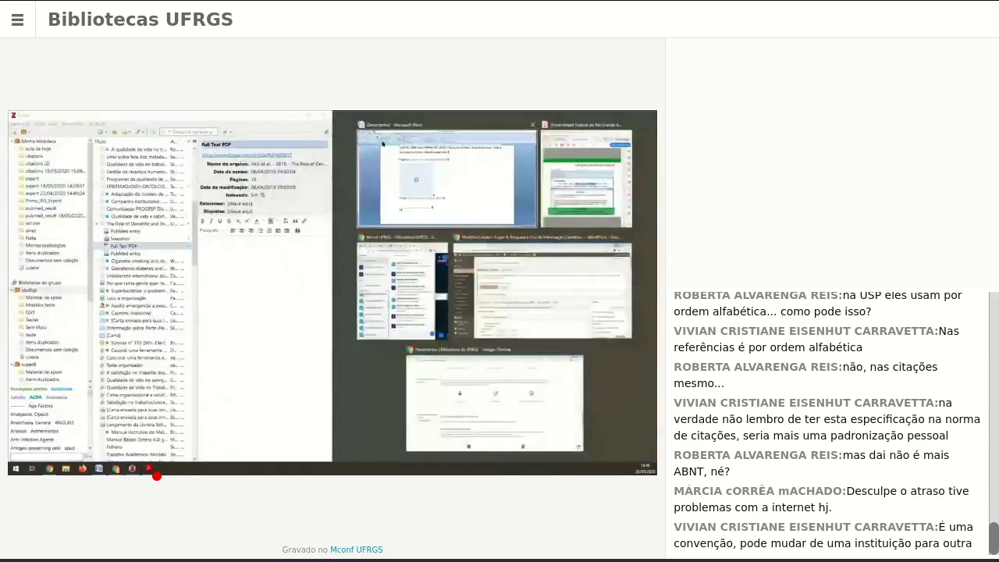
{"action": "left_click", "coordinate": [472, 406]}
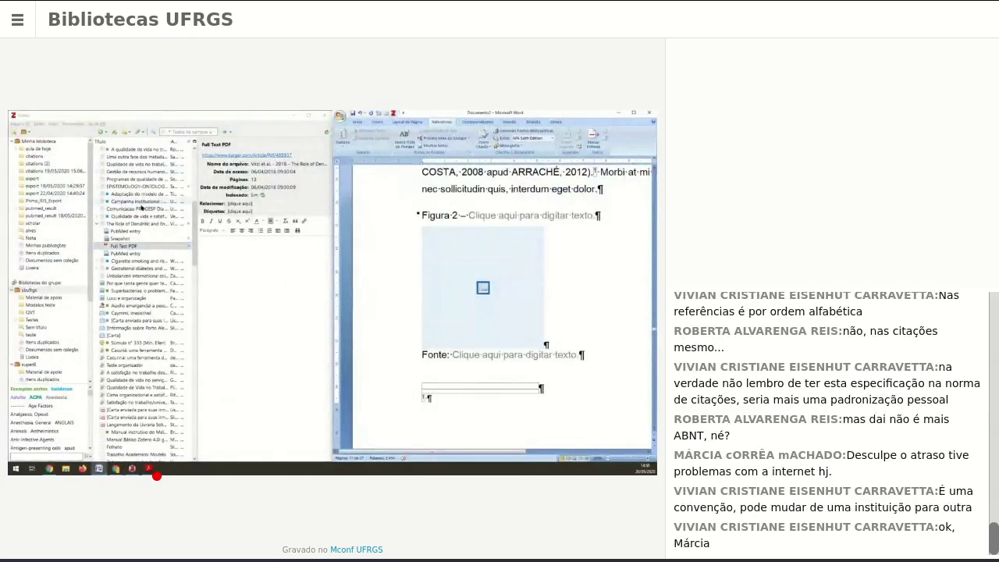
{"action": "scroll", "coordinate": [153, 236], "scroll_direction": "up", "scroll_amount": 10}
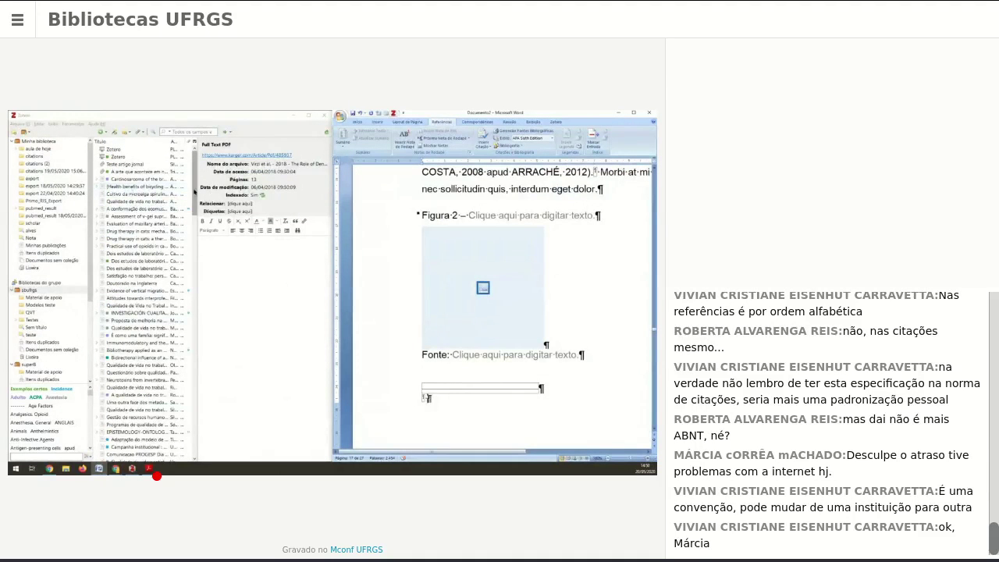
{"action": "left_click", "coordinate": [196, 187]}
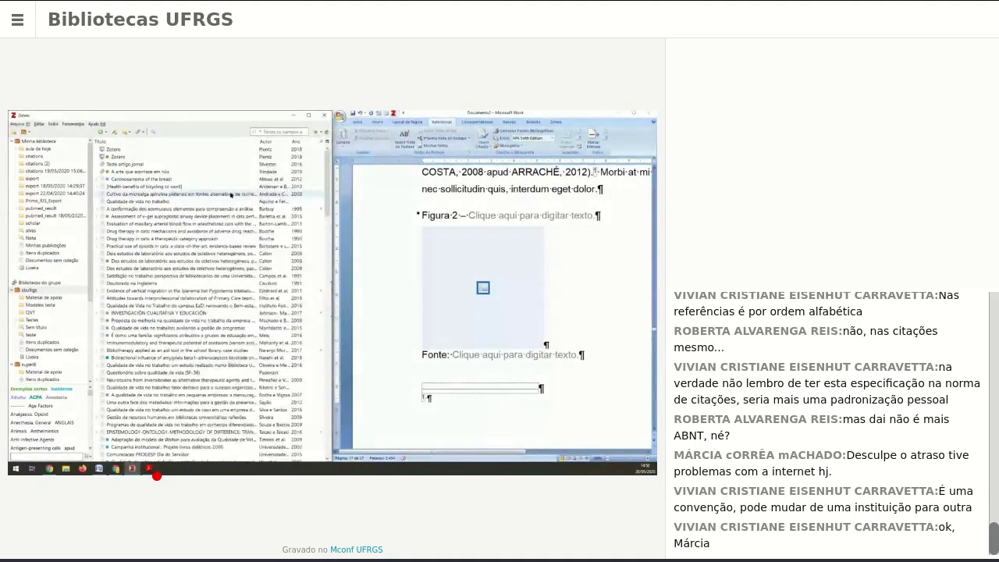
- Copy the "Cultivo da microalga spirulina platensis" reference from Zotero as a bibliography in Universidade Federal do Rio Grande do Sul - ABNT style and paste it into the footnote
{"action": "right_click", "coordinate": [131, 195]}
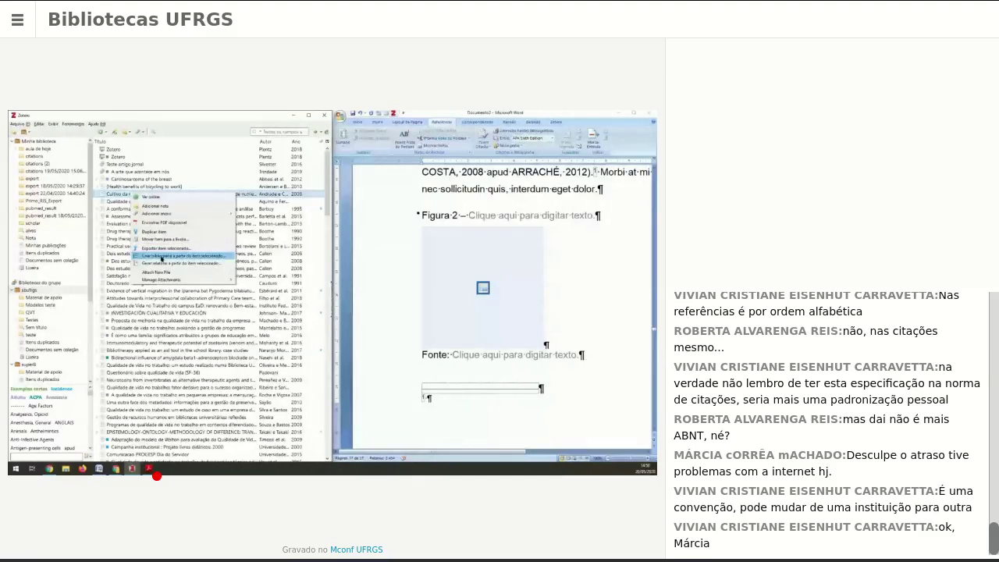
{"action": "left_click", "coordinate": [162, 257]}
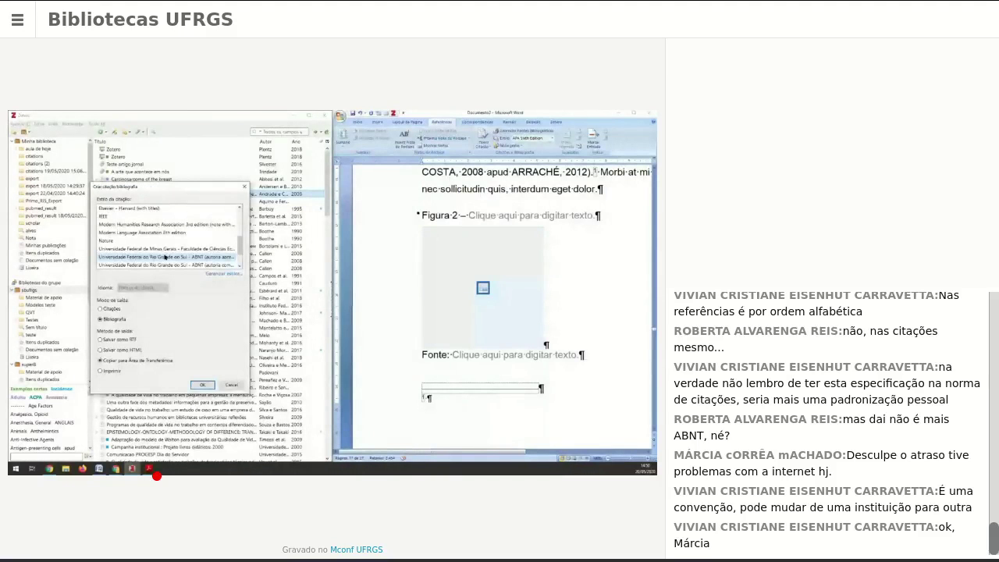
{"action": "left_click", "coordinate": [201, 384]}
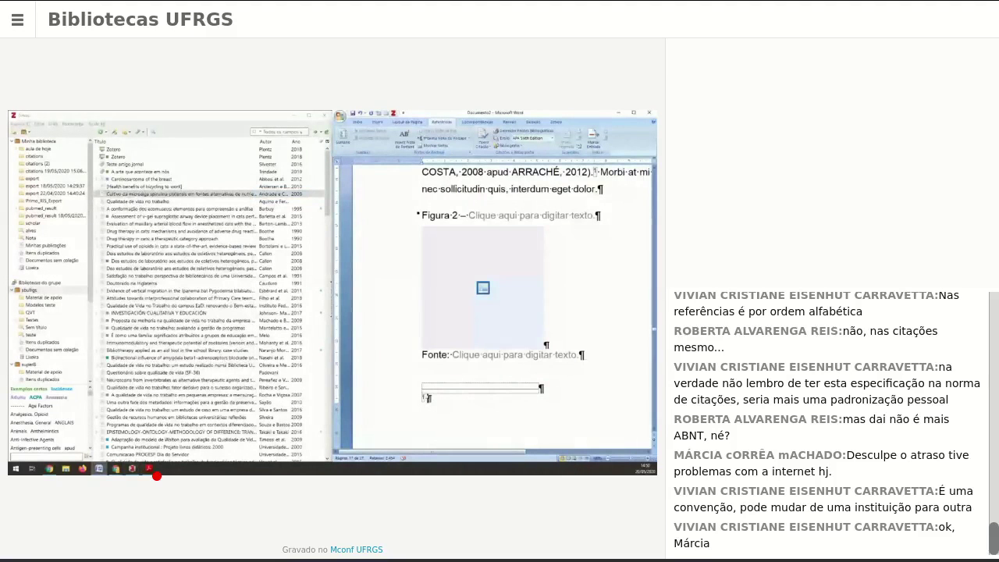
{"action": "key", "text": "ctrl+v"}
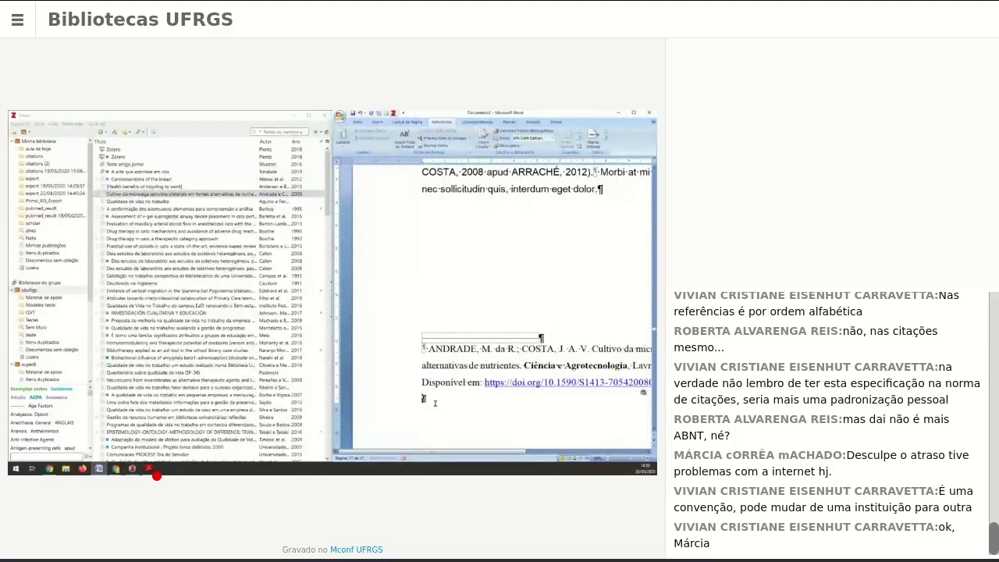
{"action": "scroll", "coordinate": [437, 398], "scroll_direction": "down", "scroll_amount": 4}
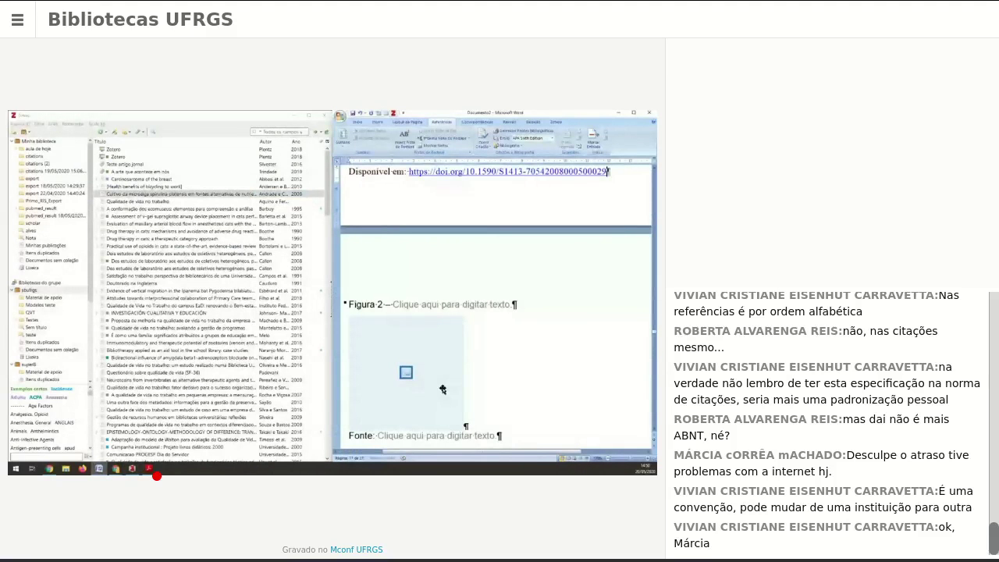
- View the pasted footnote reference in a maximized Word window, then restore the side-by-side layout with Zotero
{"action": "scroll", "coordinate": [442, 390], "scroll_direction": "up", "scroll_amount": 4}
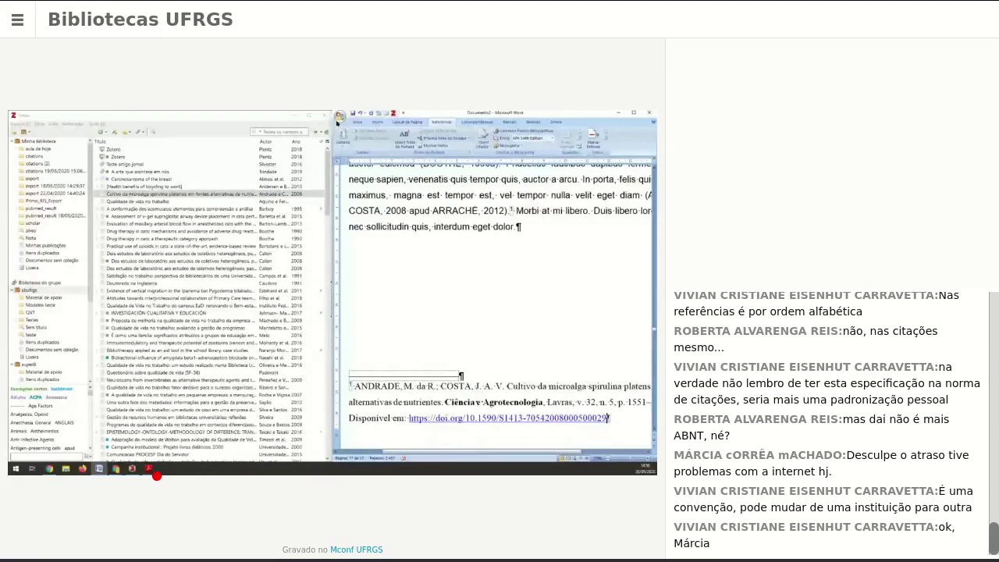
{"action": "left_click", "coordinate": [633, 113]}
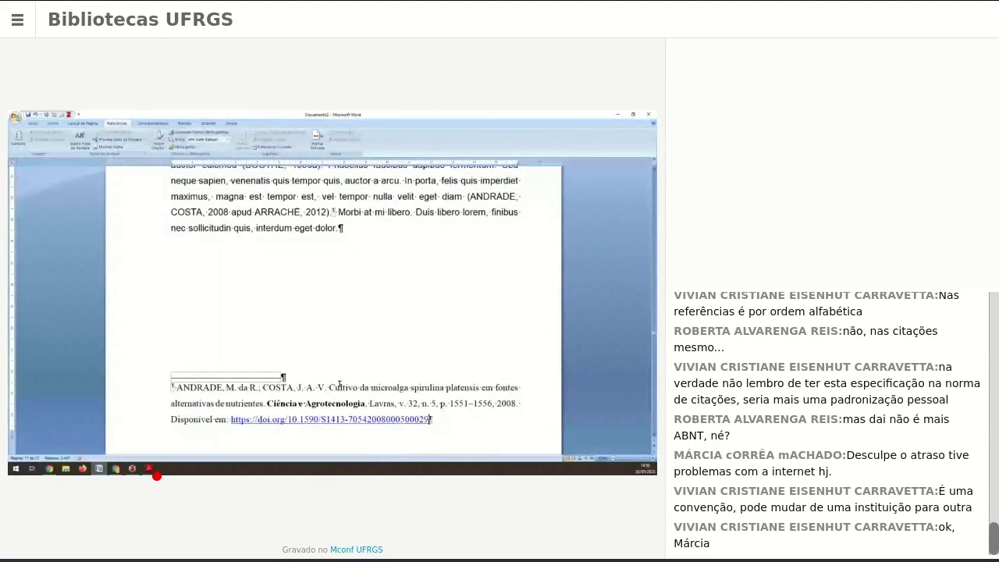
{"action": "left_click_drag", "start_coordinate": [367, 115], "coordinate": [655, 188]}
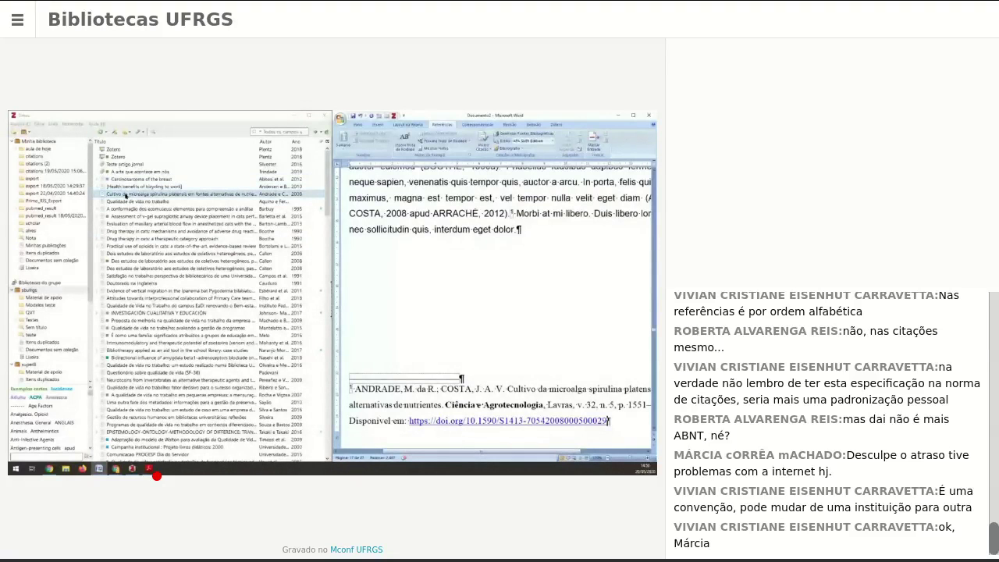
- In Zotero, relate the "Cultivo da microalga spirulina platensis" article to the "Qualidade de vida e expectativas" work, searching for "arra"
{"action": "left_click", "coordinate": [125, 195]}
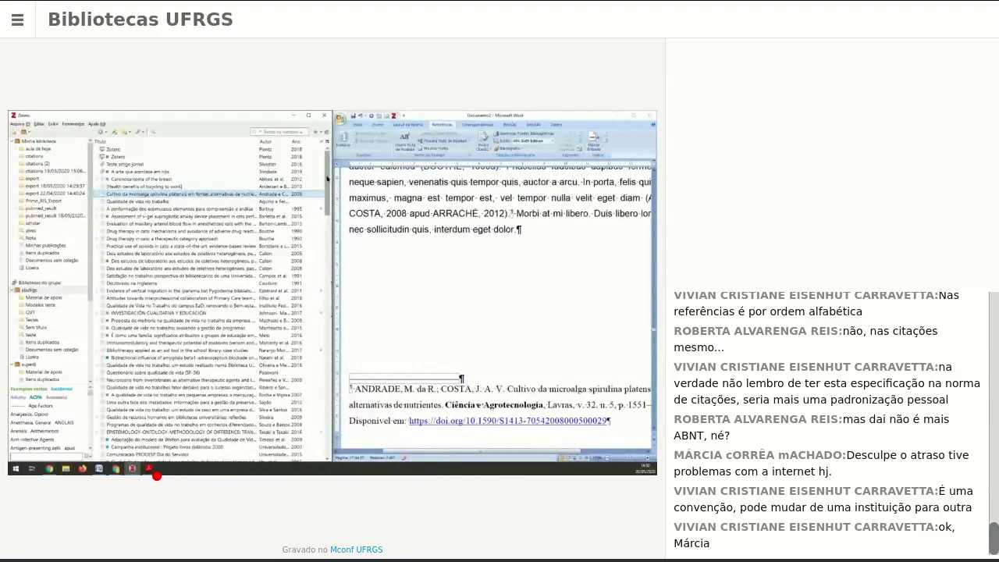
{"action": "left_click_drag", "start_coordinate": [327, 180], "coordinate": [209, 184]}
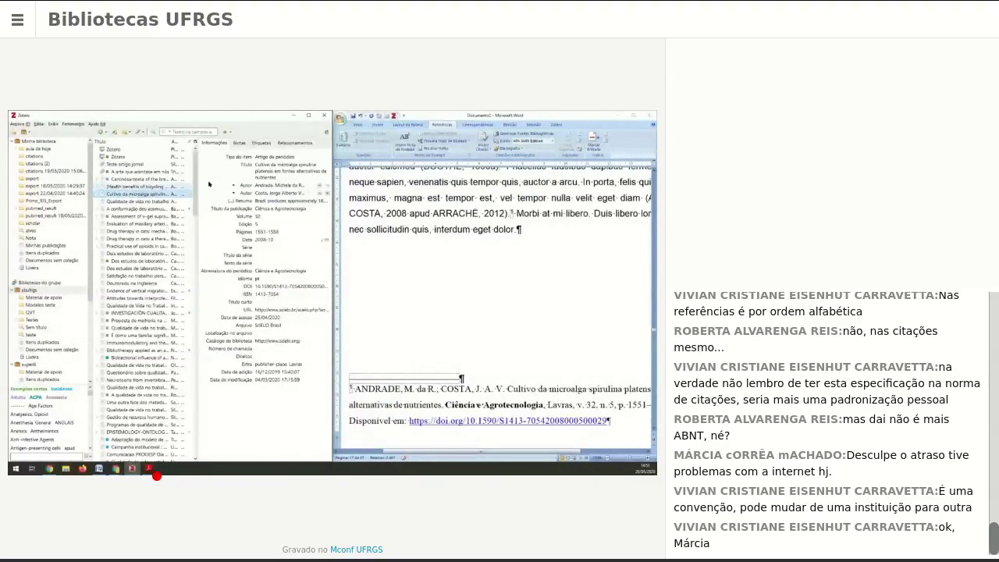
{"action": "left_click", "coordinate": [294, 143]}
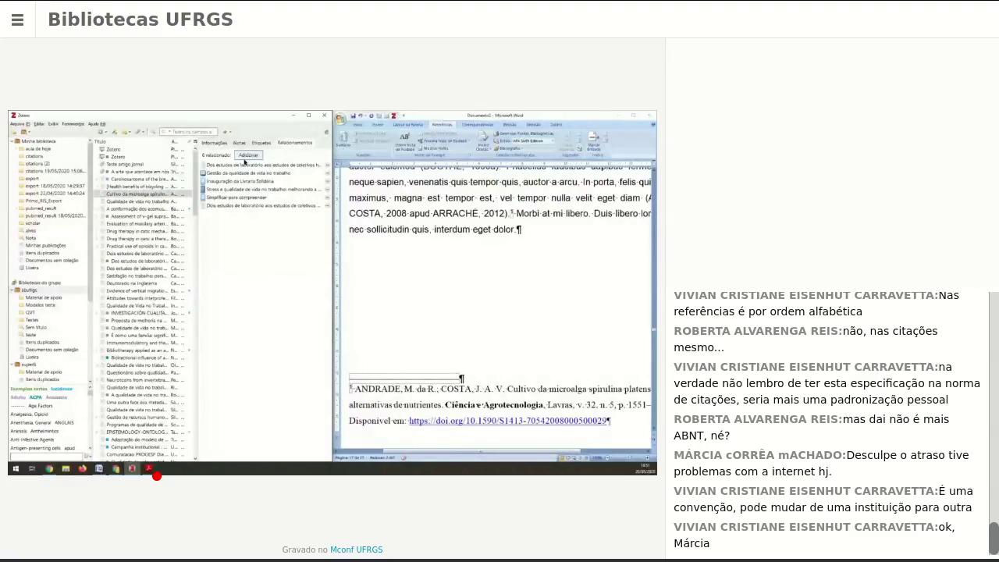
{"action": "left_click", "coordinate": [247, 155]}
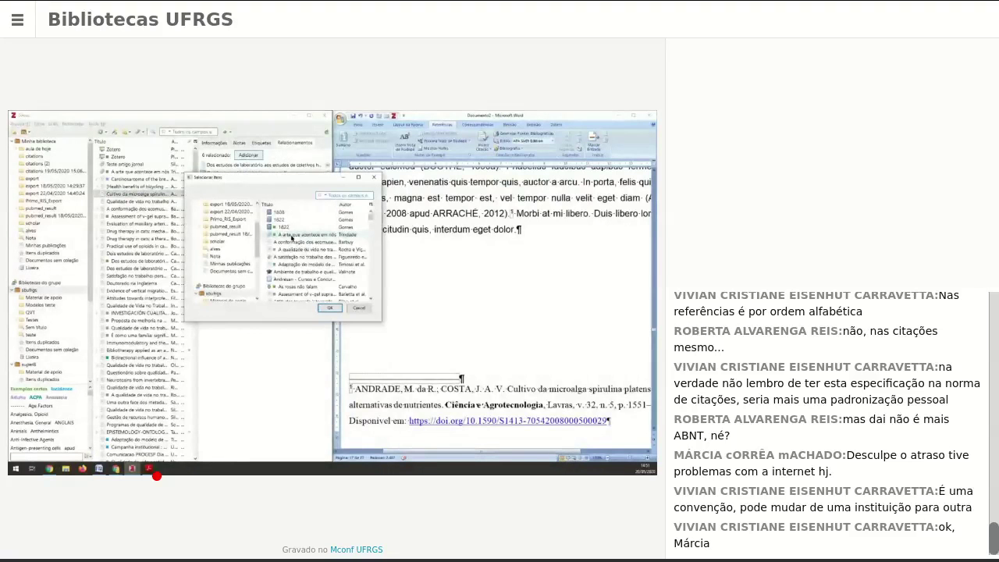
{"action": "type", "text": "a"}
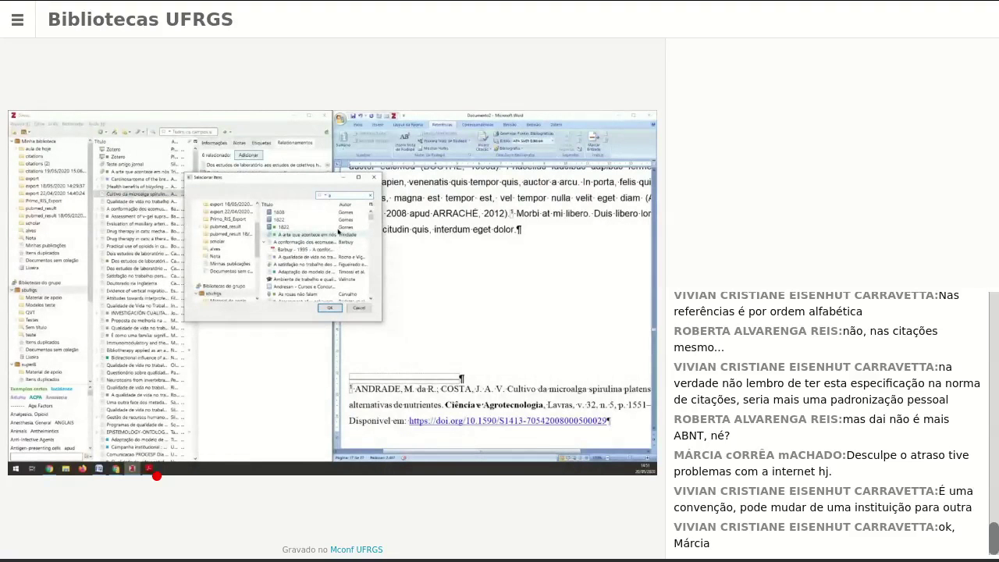
{"action": "type", "text": "rra"}
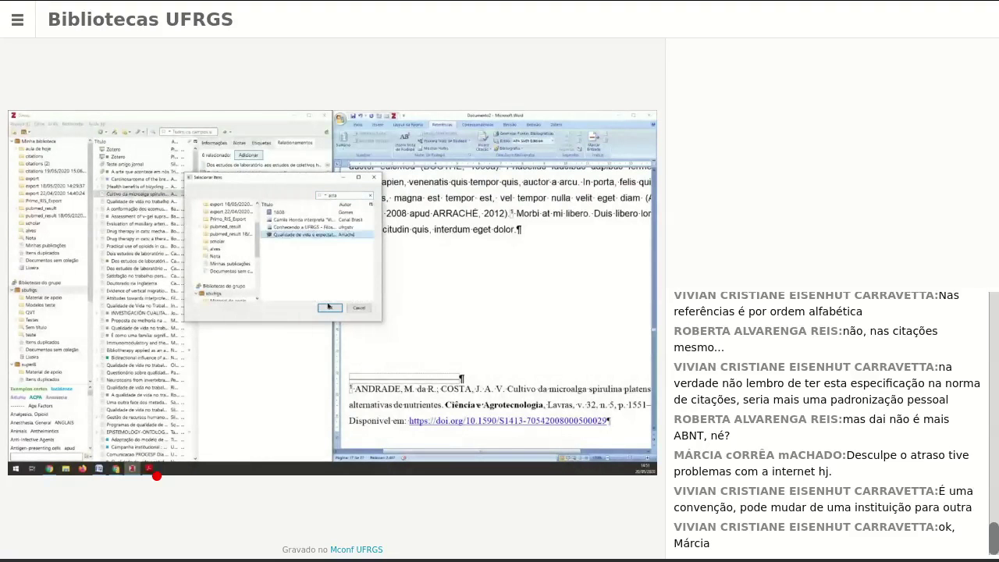
{"action": "left_click", "coordinate": [328, 307]}
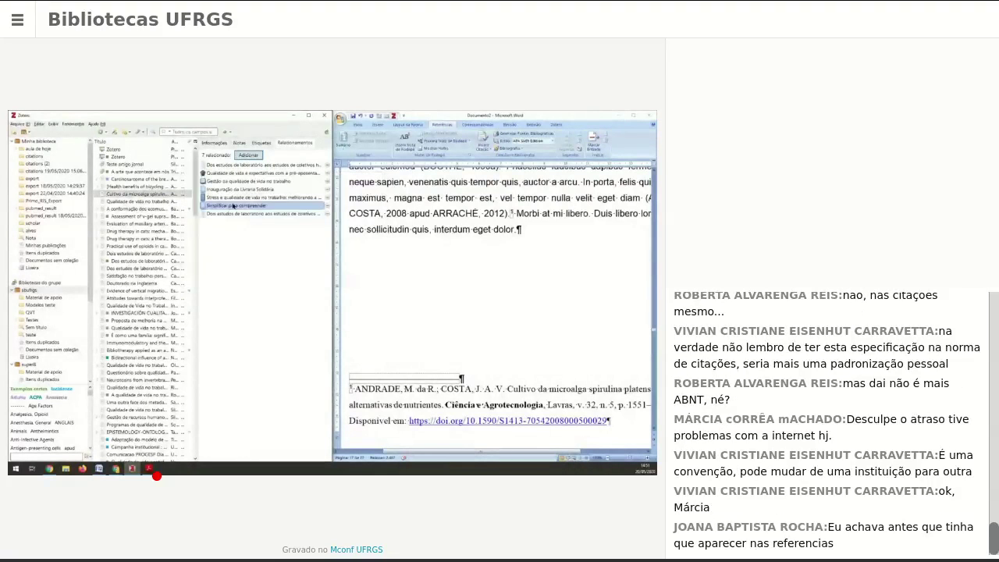
- Follow the related-item links from the spirulina article to the newly related work and back, and redisplay the article's details
{"action": "left_click", "coordinate": [224, 173]}
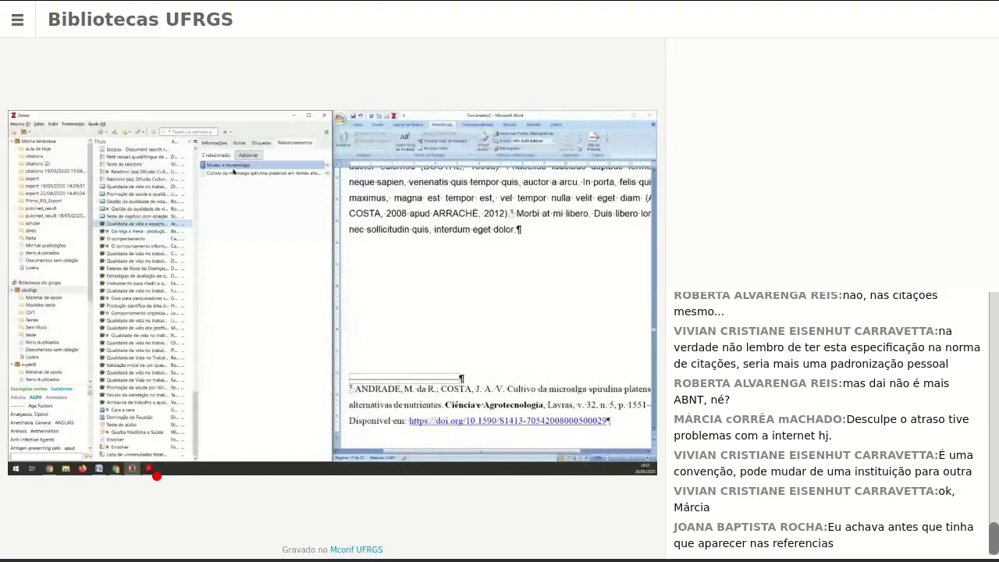
{"action": "left_click", "coordinate": [236, 166]}
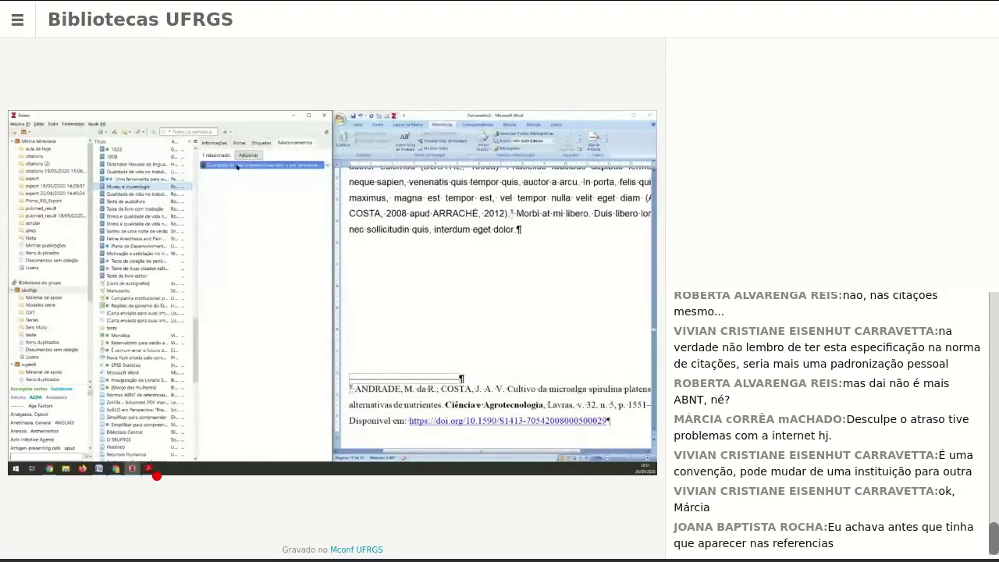
{"action": "left_click", "coordinate": [237, 166]}
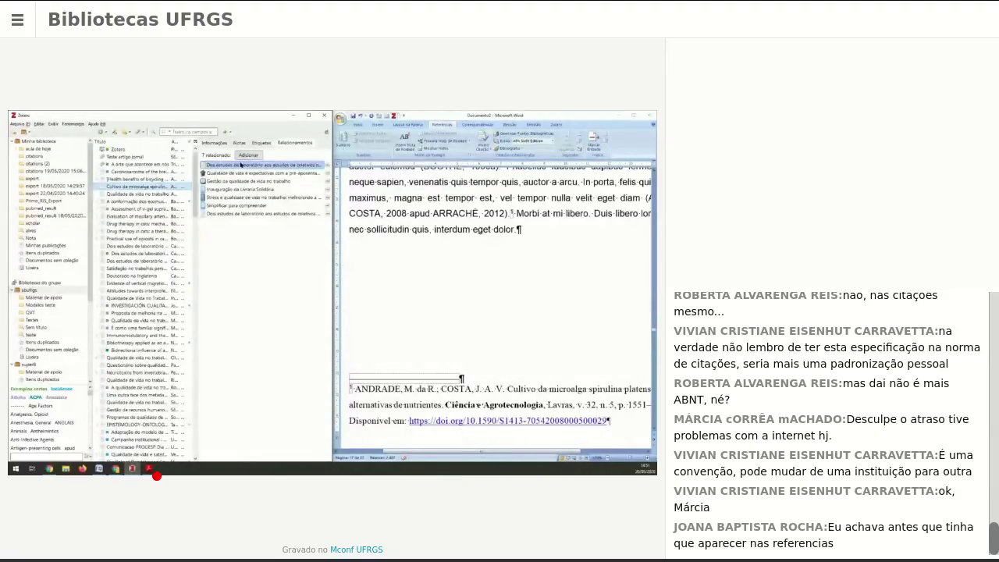
{"action": "left_click", "coordinate": [214, 143]}
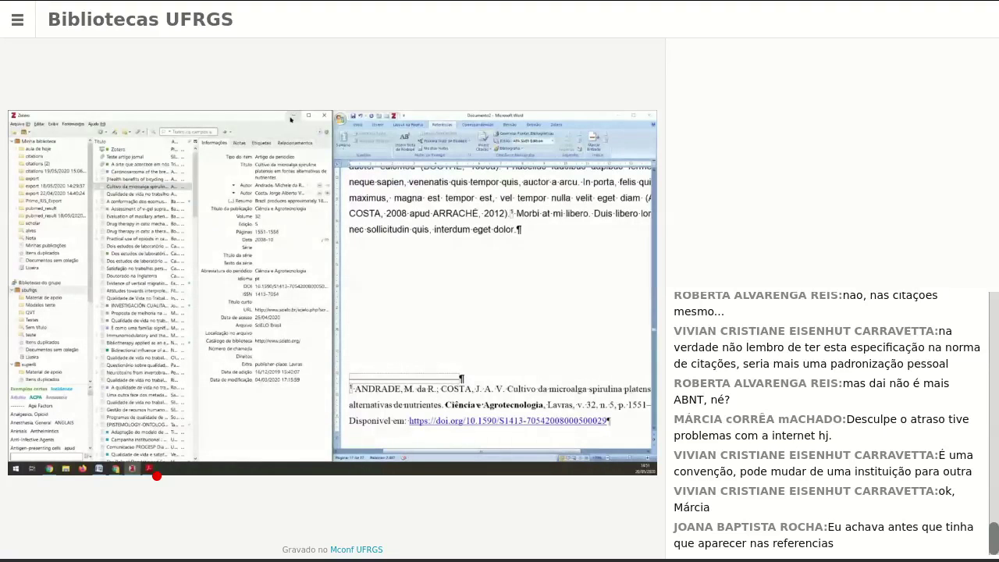
- Return to Word at full size and open the apud citation in section 2.2 in the citation editor to check its prefix, then confirm
{"action": "left_click", "coordinate": [290, 118]}
{"action": "double_click", "coordinate": [449, 116]}
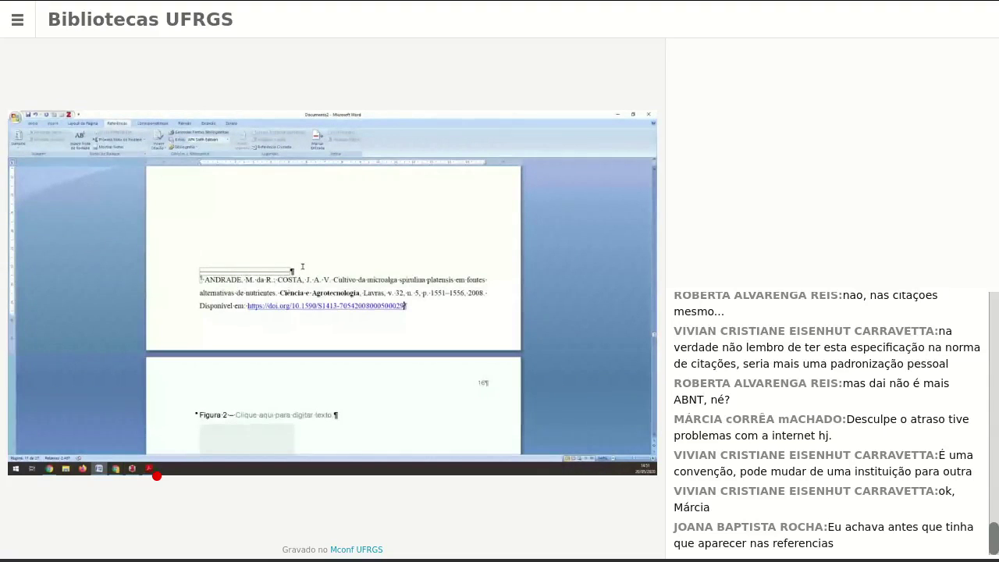
{"action": "scroll", "coordinate": [301, 266], "scroll_direction": "up", "scroll_amount": 3}
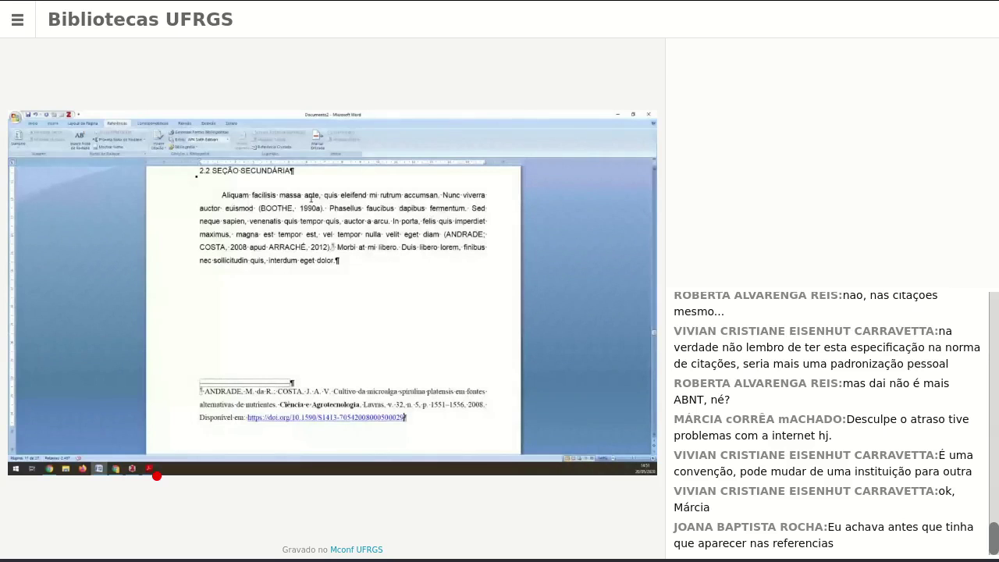
{"action": "left_click", "coordinate": [231, 247]}
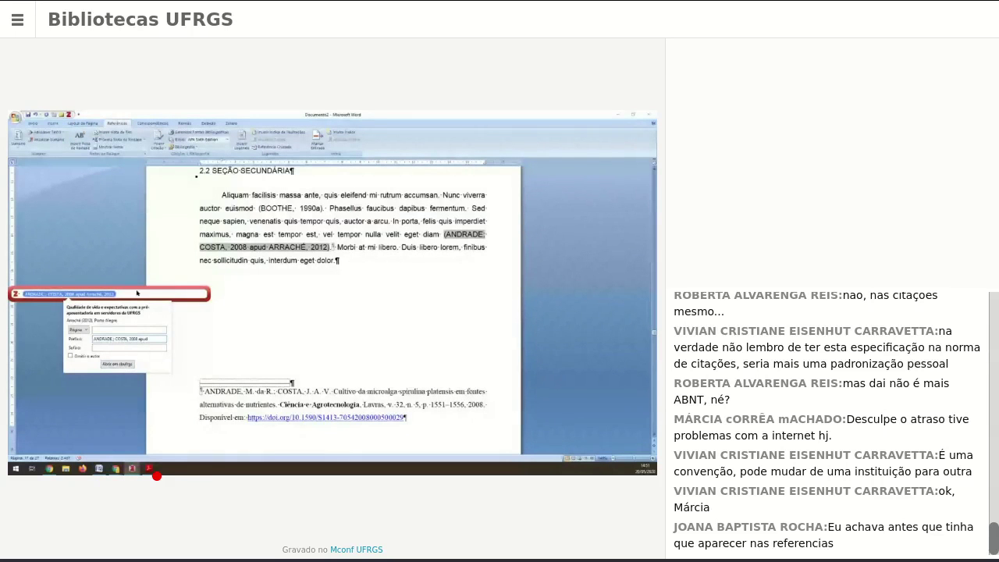
{"action": "key", "text": "Return"}
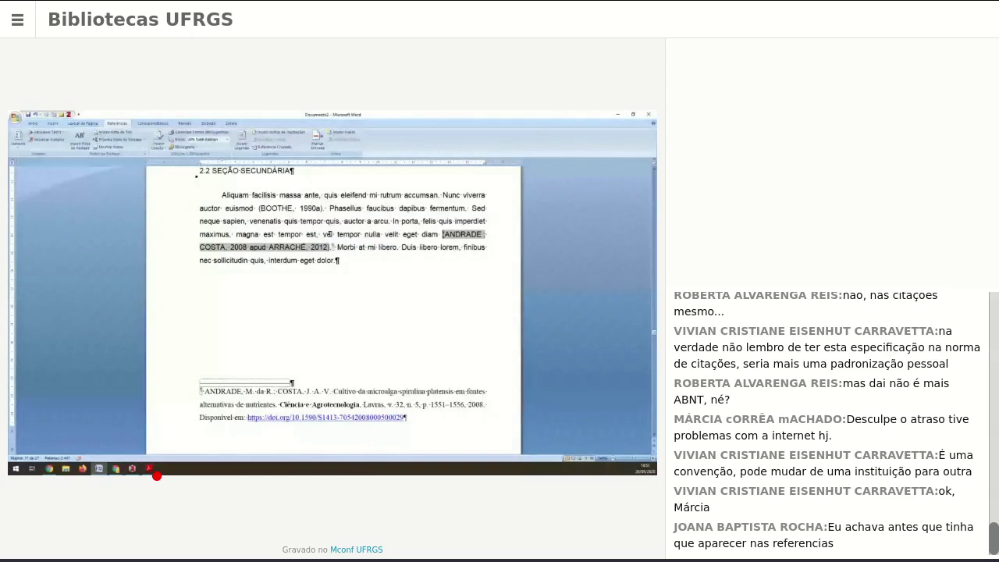
- Examine the apud citation field and its footnote mark in section 2.2 by selecting each in the text
{"action": "key", "text": "Right"}
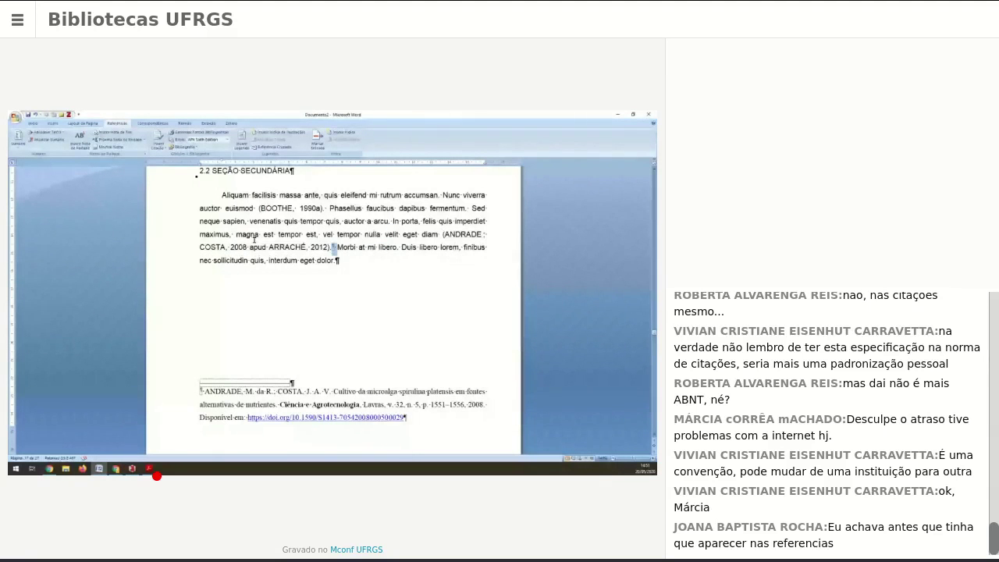
{"action": "left_click", "coordinate": [254, 242]}
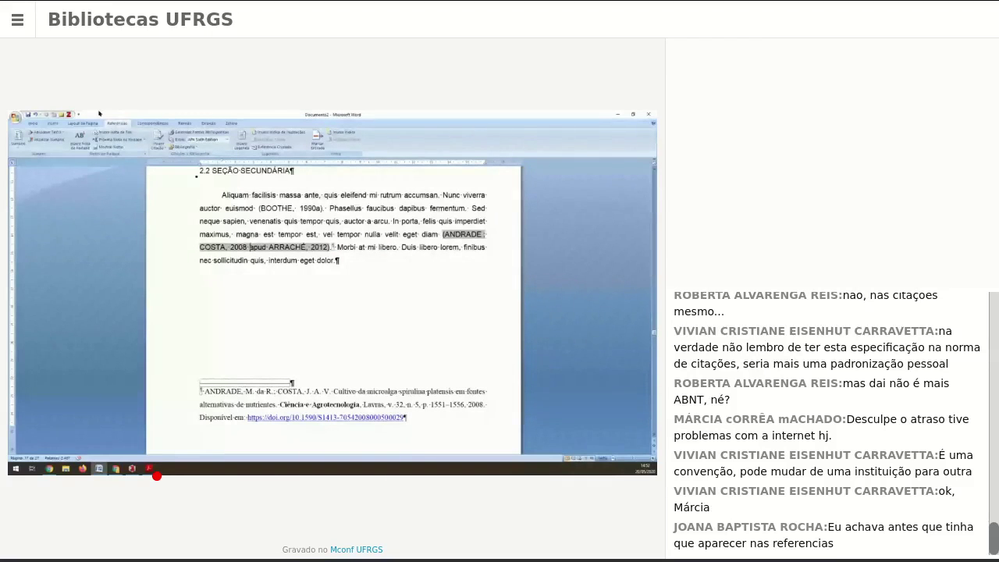
{"action": "left_click", "coordinate": [231, 122]}
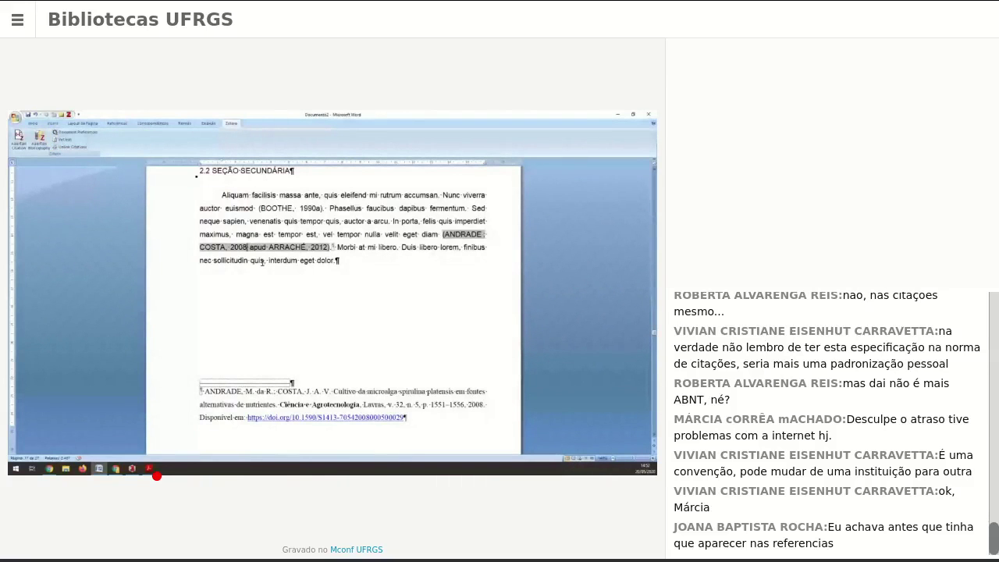
{"action": "left_click_drag", "start_coordinate": [332, 248], "coordinate": [337, 247]}
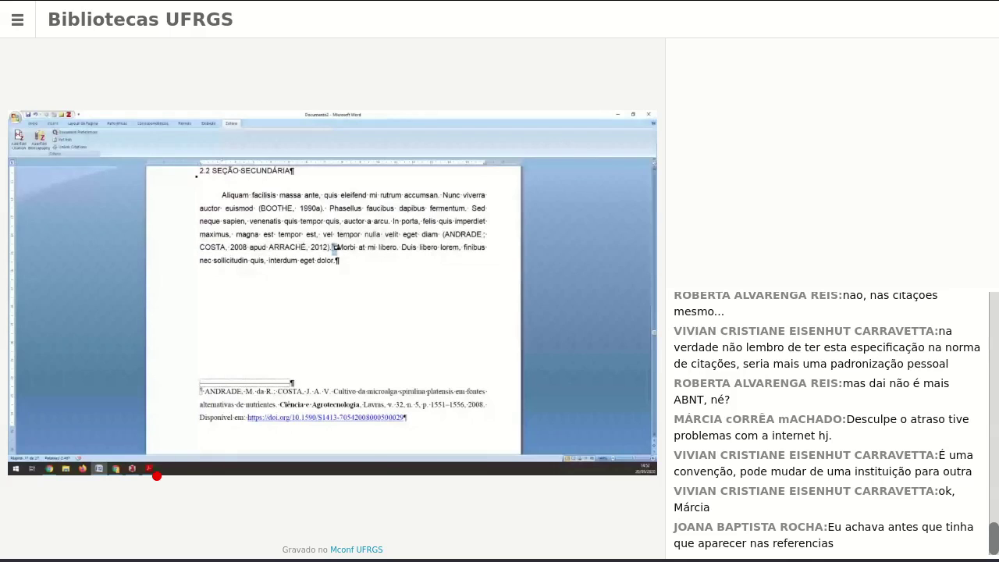
{"action": "mouse_move", "coordinate": [336, 247]}
{"action": "left_click", "coordinate": [341, 249]}
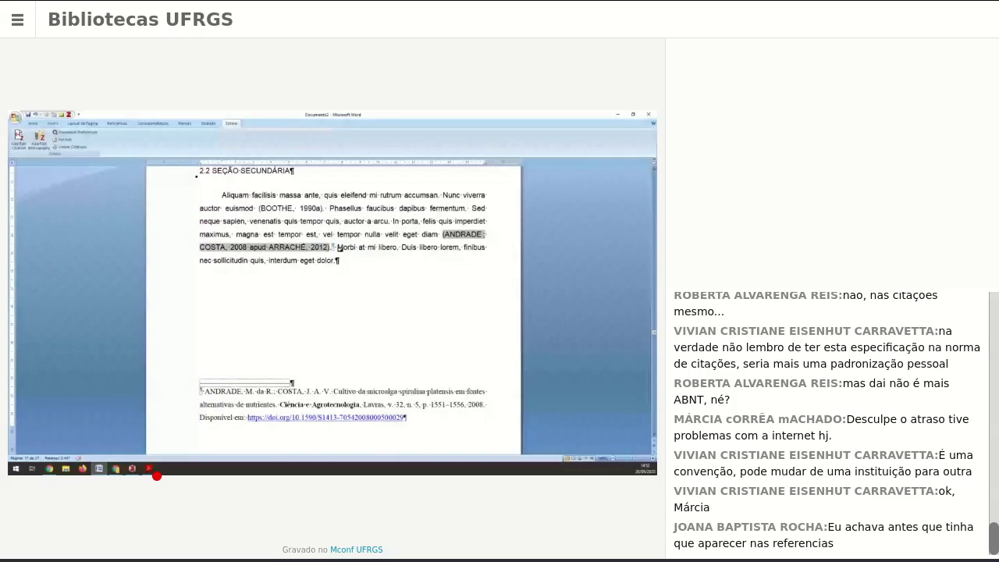
- Select the entire footnote reference and browse the document's text styles for it without applying one
{"action": "mouse_move", "coordinate": [407, 417]}
{"action": "left_mouse_down"}
{"action": "mouse_move", "coordinate": [203, 417]}
{"action": "mouse_move", "coordinate": [177, 402]}
{"action": "left_mouse_up"}
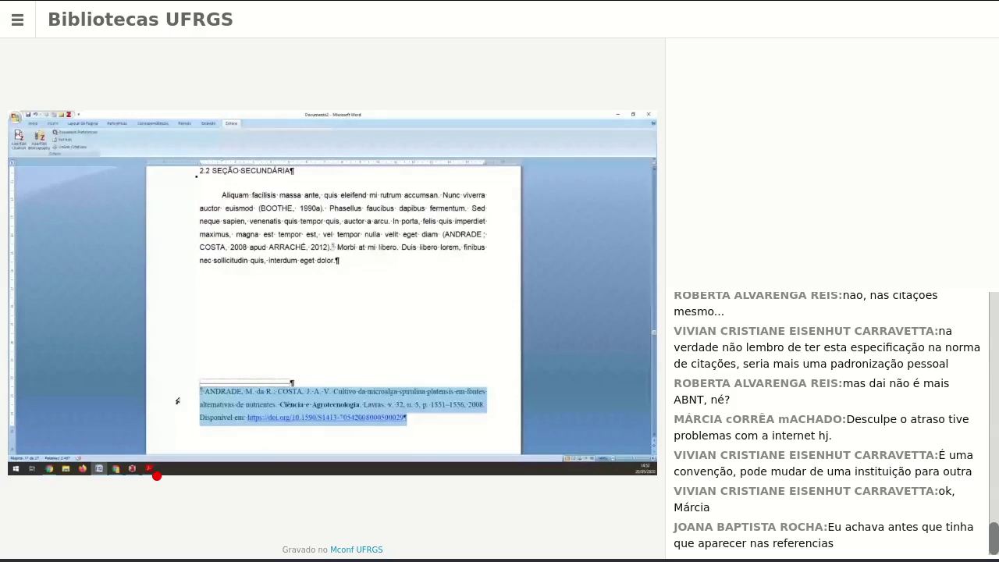
{"action": "left_click", "coordinate": [32, 123]}
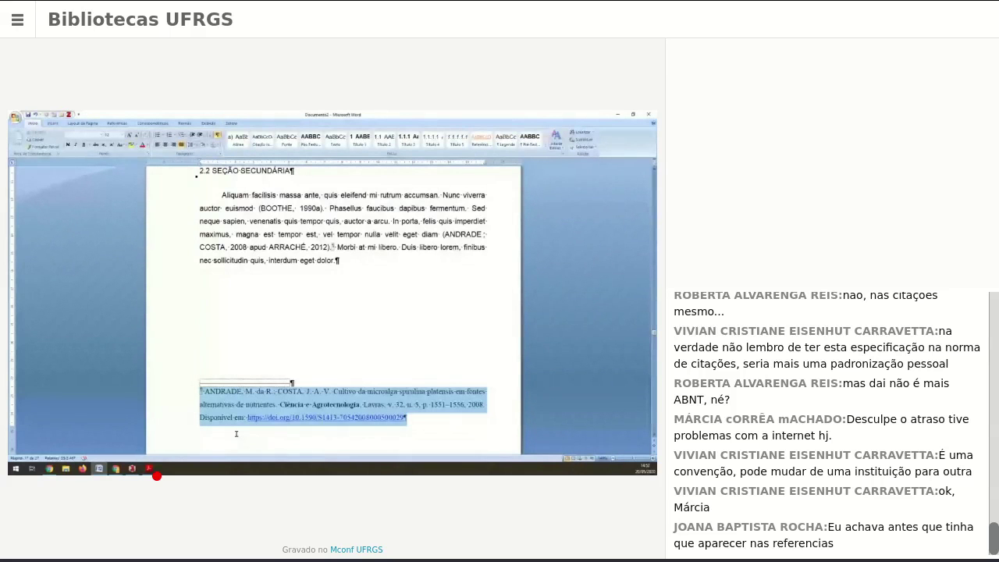
{"action": "left_click", "coordinate": [537, 148]}
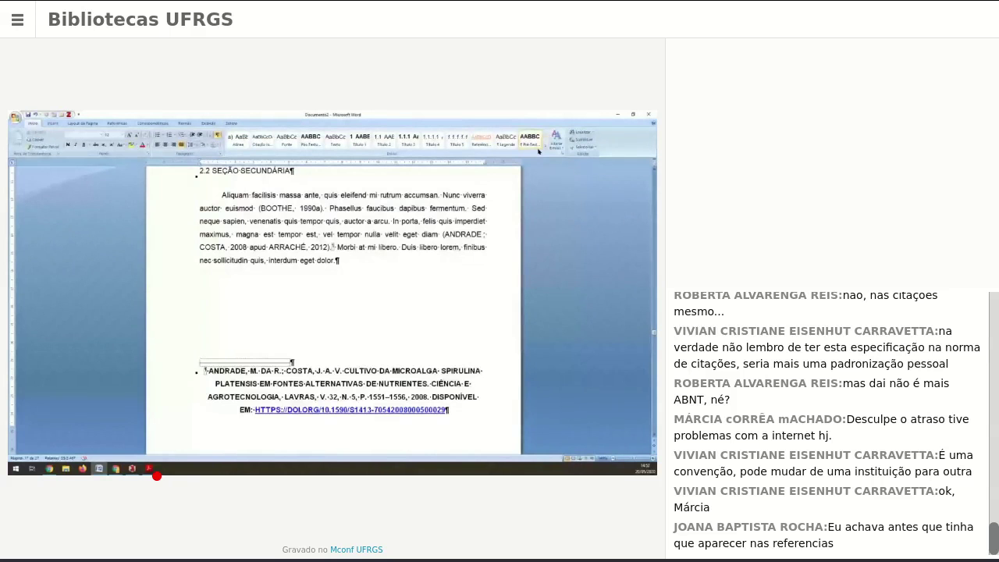
{"action": "left_click", "coordinate": [546, 147]}
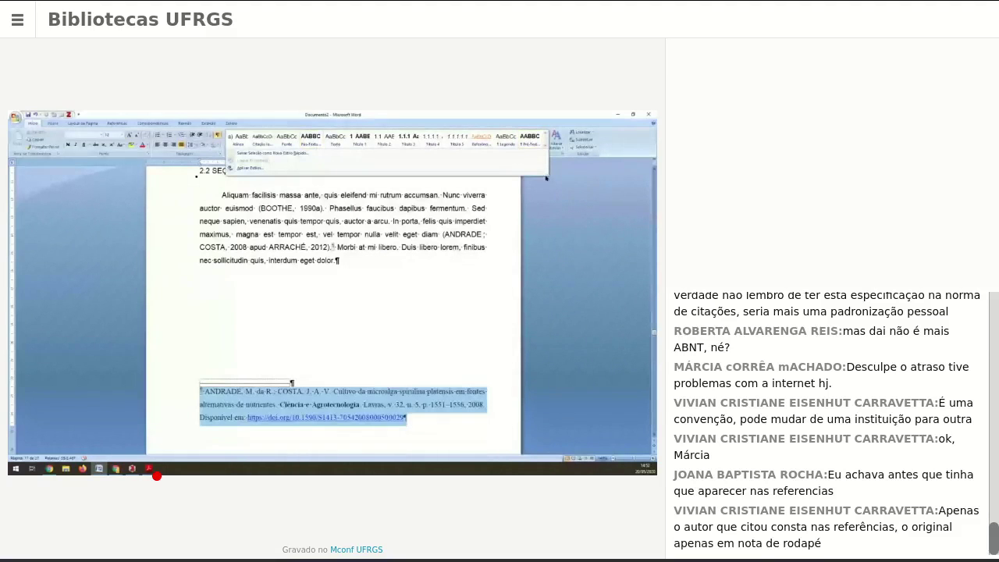
{"action": "left_click_drag", "start_coordinate": [546, 177], "coordinate": [395, 187]}
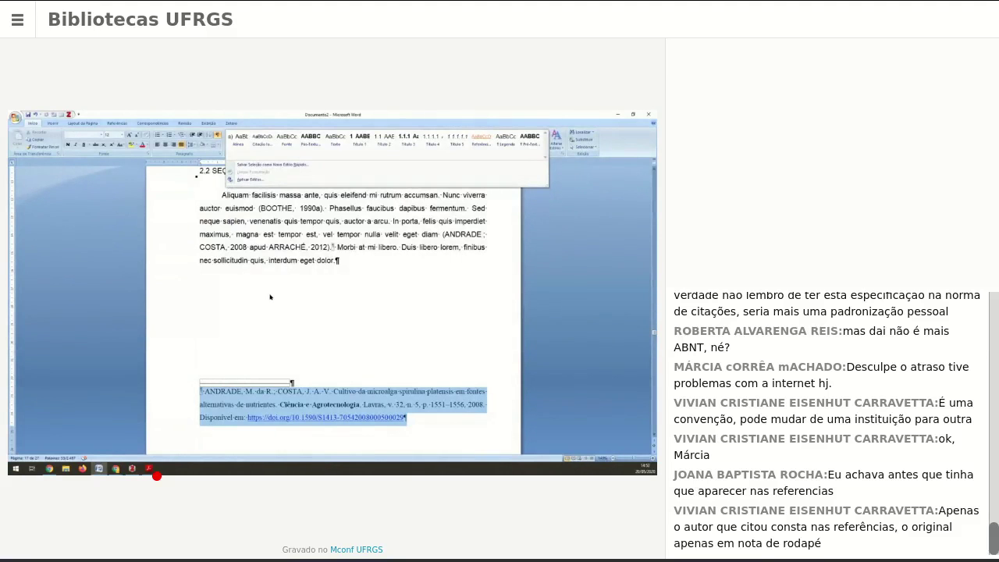
{"action": "key", "text": "Escape"}
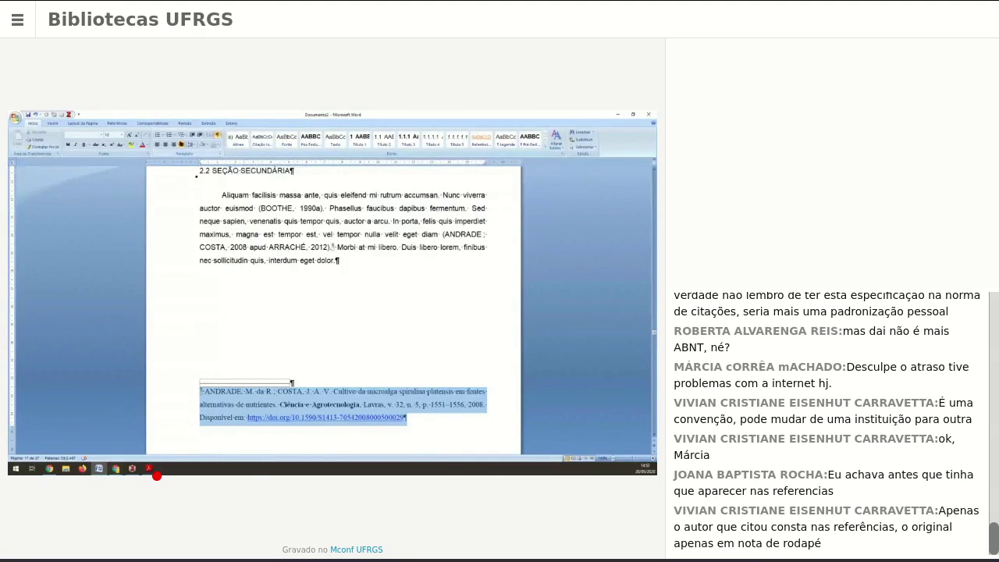
{"action": "scroll", "coordinate": [211, 292], "scroll_direction": "up", "scroll_amount": 4}
{"action": "scroll", "coordinate": [211, 297], "scroll_direction": "down", "scroll_amount": 3}
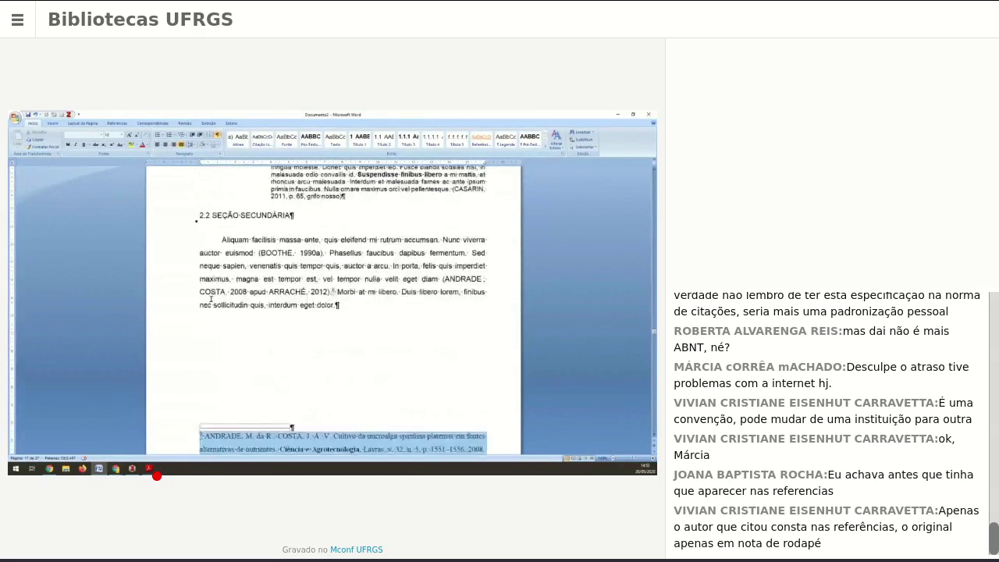
{"action": "scroll", "coordinate": [210, 299], "scroll_direction": "down", "scroll_amount": 1}
- Format the selected footnote reference with single line spacing and the Arial font
{"action": "left_click", "coordinate": [192, 145]}
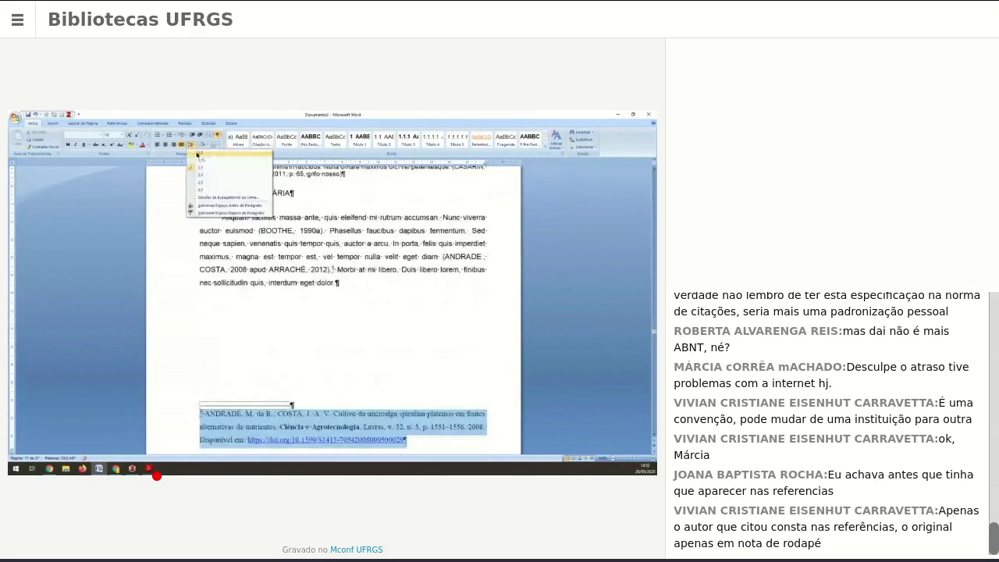
{"action": "left_click", "coordinate": [197, 154]}
{"action": "left_click", "coordinate": [192, 144]}
{"action": "left_click", "coordinate": [192, 145]}
{"action": "scroll", "coordinate": [241, 227], "scroll_direction": "up", "scroll_amount": 3}
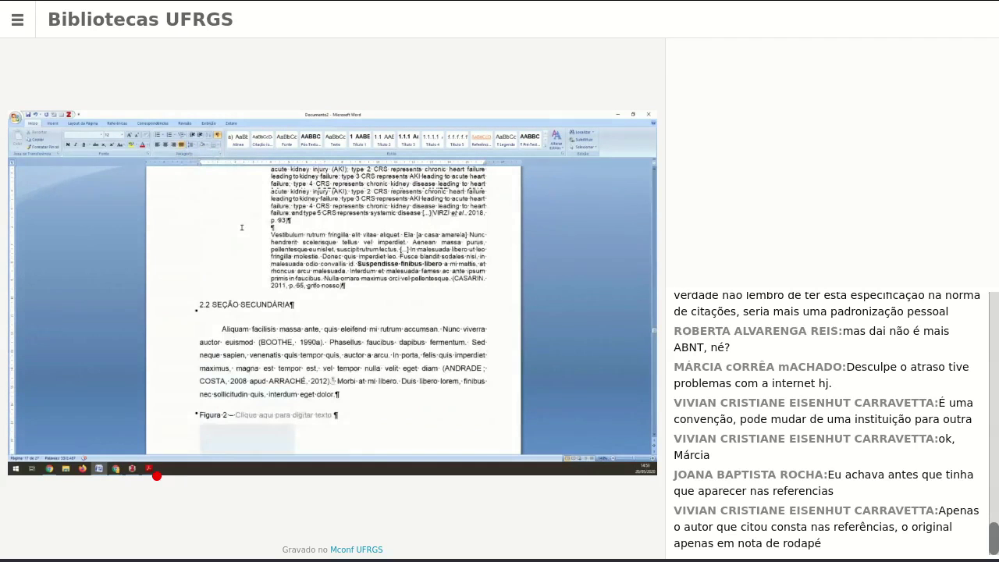
{"action": "scroll", "coordinate": [178, 258], "scroll_direction": "down", "scroll_amount": 3}
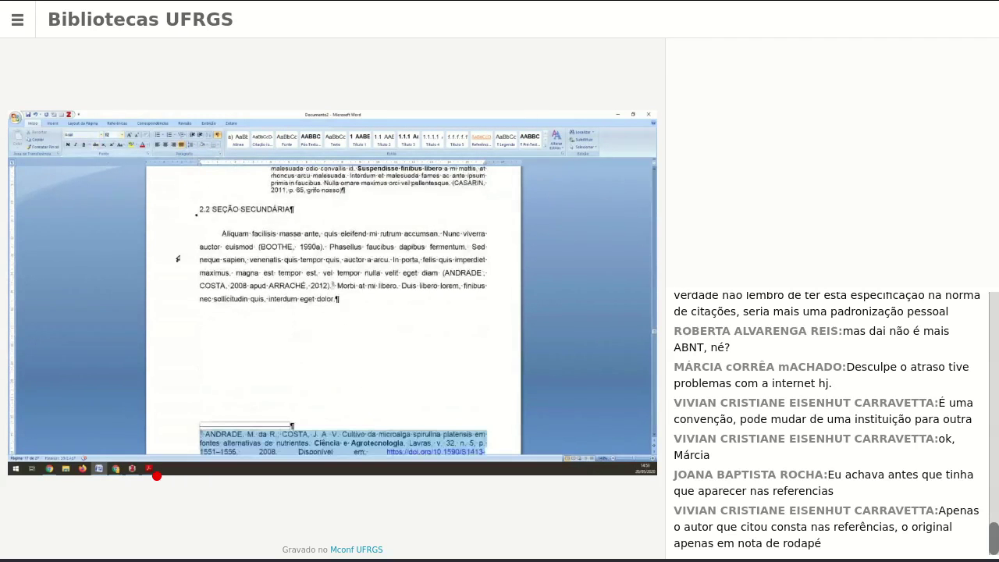
{"action": "scroll", "coordinate": [178, 258], "scroll_direction": "down", "scroll_amount": 3}
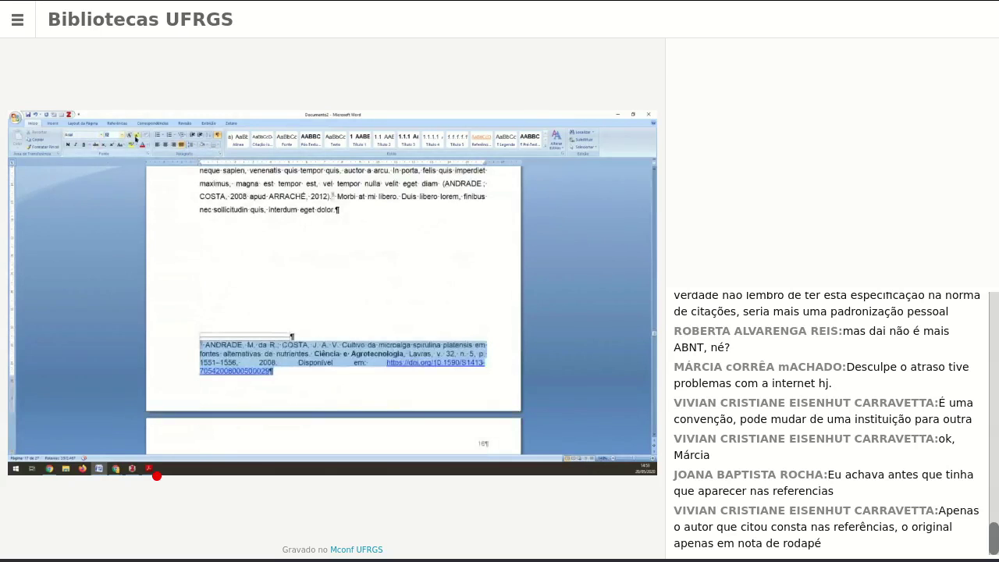
- Reduce the footnote reference's font size by two steps and deselect the text
{"action": "left_click", "coordinate": [138, 135]}
{"action": "left_click", "coordinate": [138, 135]}
{"action": "left_click", "coordinate": [355, 384]}
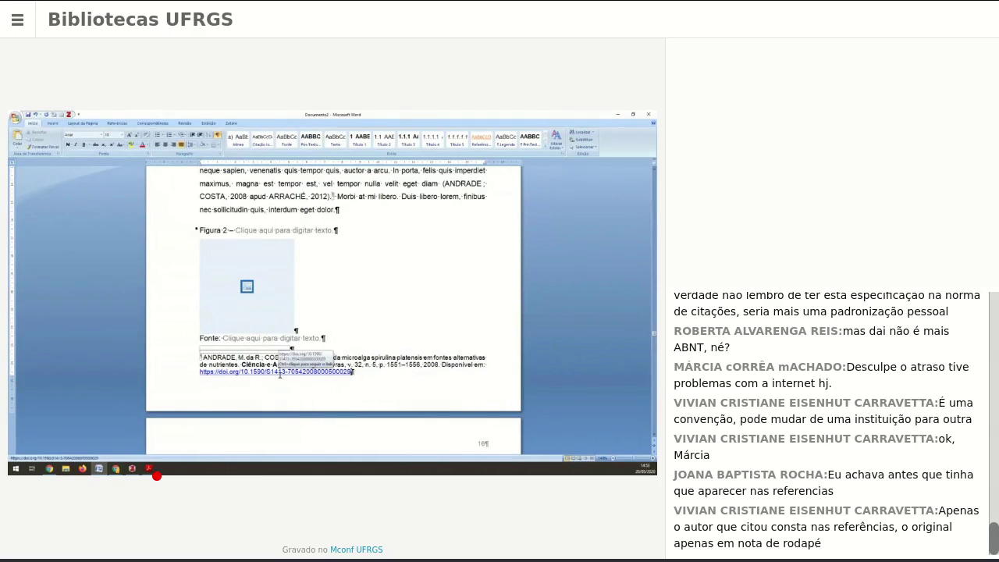
- Give the entire apud footnote reference a slight hanging indent so its continuation lines align with the text after the footnote number
{"action": "scroll", "coordinate": [267, 400], "scroll_direction": "up", "scroll_amount": 3}
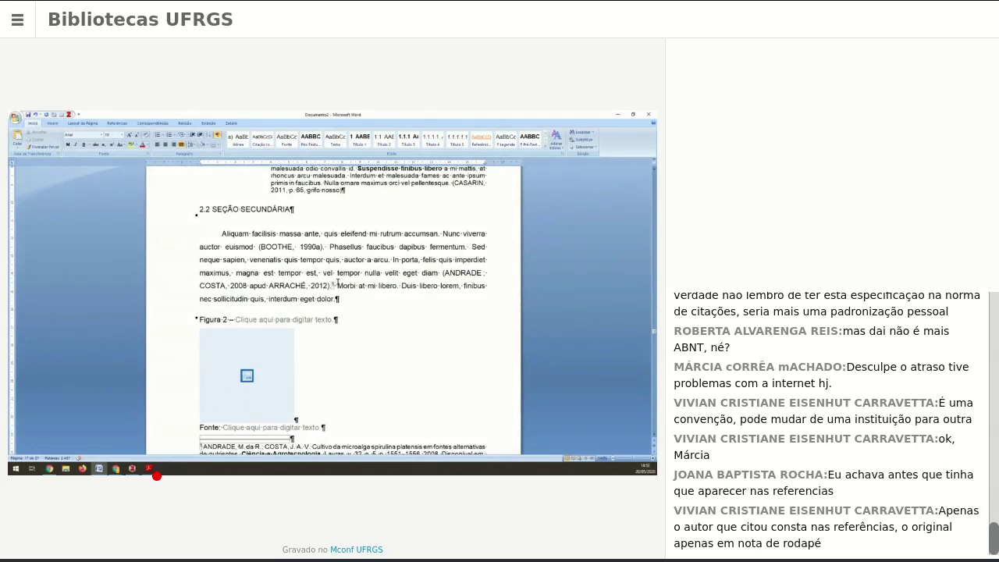
{"action": "mouse_move", "coordinate": [339, 283]}
{"action": "scroll", "coordinate": [261, 380], "scroll_direction": "down", "scroll_amount": 1}
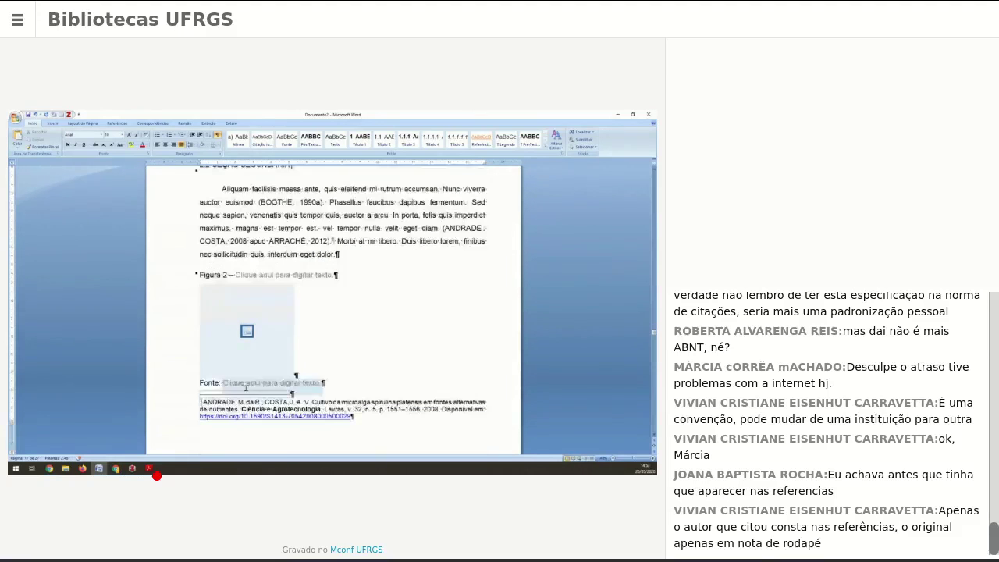
{"action": "triple_click", "coordinate": [208, 409]}
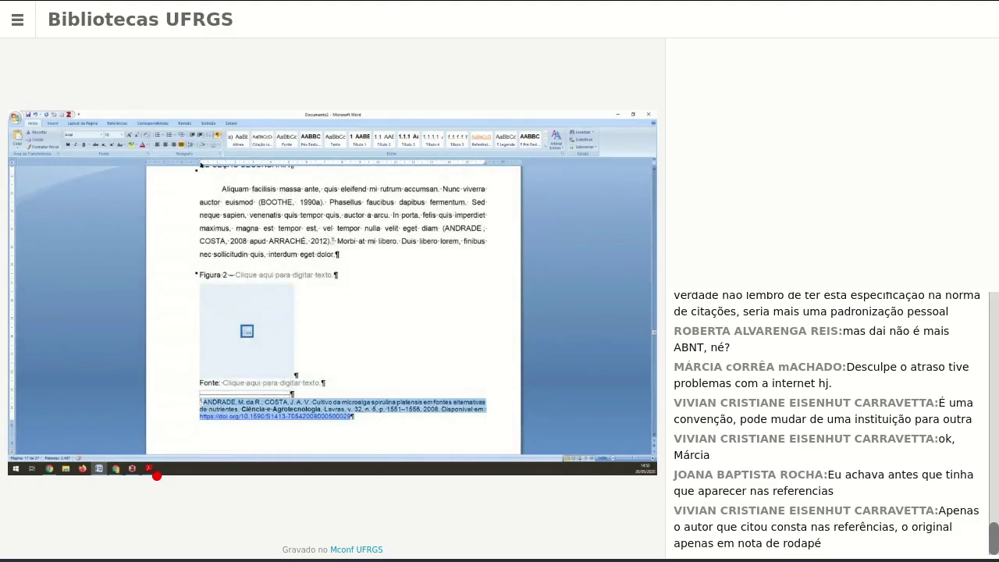
{"action": "left_click_drag", "start_coordinate": [199, 165], "coordinate": [204, 164]}
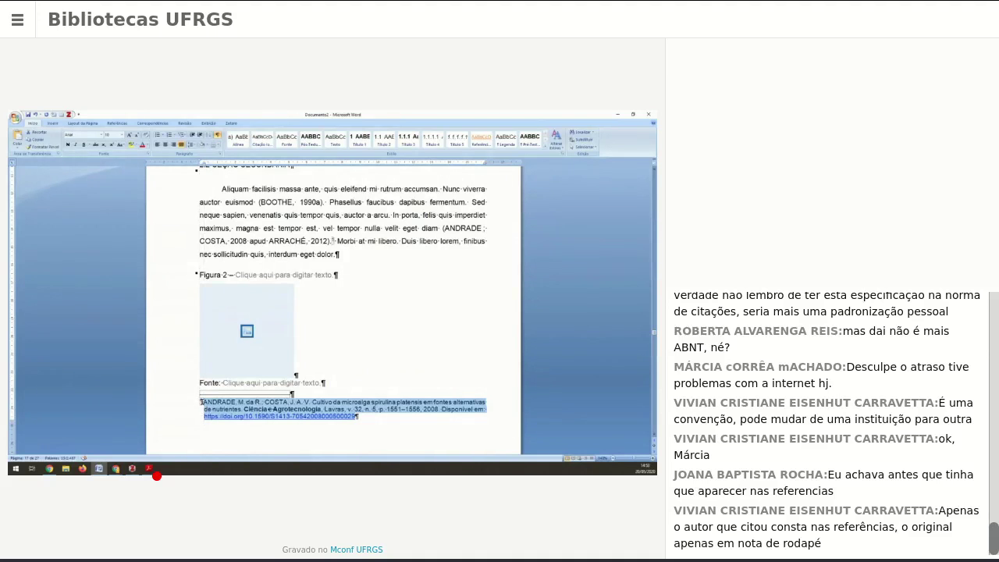
{"action": "left_click", "coordinate": [202, 402]}
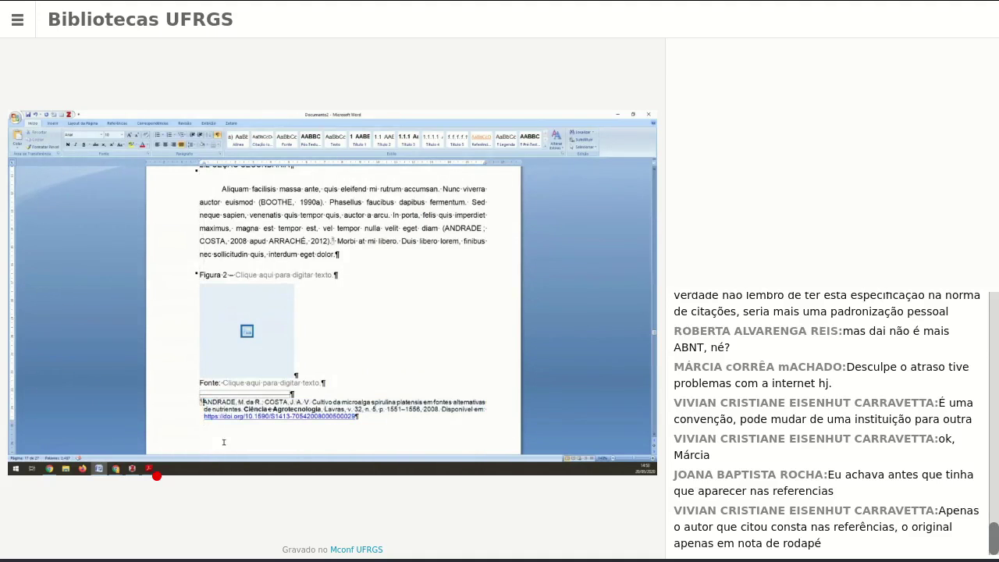
{"action": "key", "text": "shift+Left"}
{"action": "left_click", "coordinate": [231, 408]}
{"action": "double_click", "coordinate": [181, 419]}
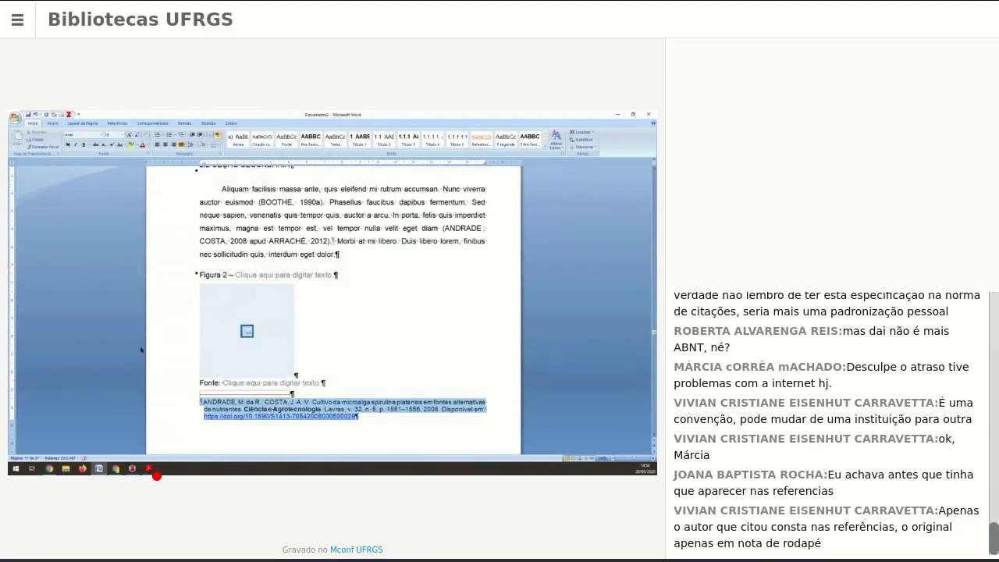
- Examine the indented footnote, the apud citation field in section 2.2 and the start of the following page
{"action": "scroll", "coordinate": [404, 317], "scroll_direction": "down", "scroll_amount": 3}
{"action": "scroll", "coordinate": [378, 321], "scroll_direction": "up", "scroll_amount": 1}
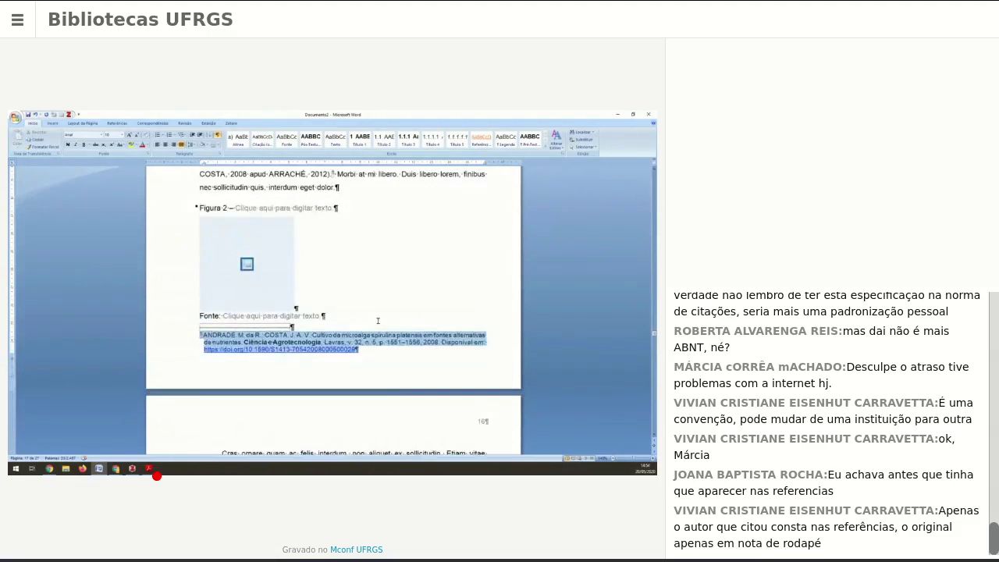
{"action": "scroll", "coordinate": [378, 321], "scroll_direction": "up", "scroll_amount": 3}
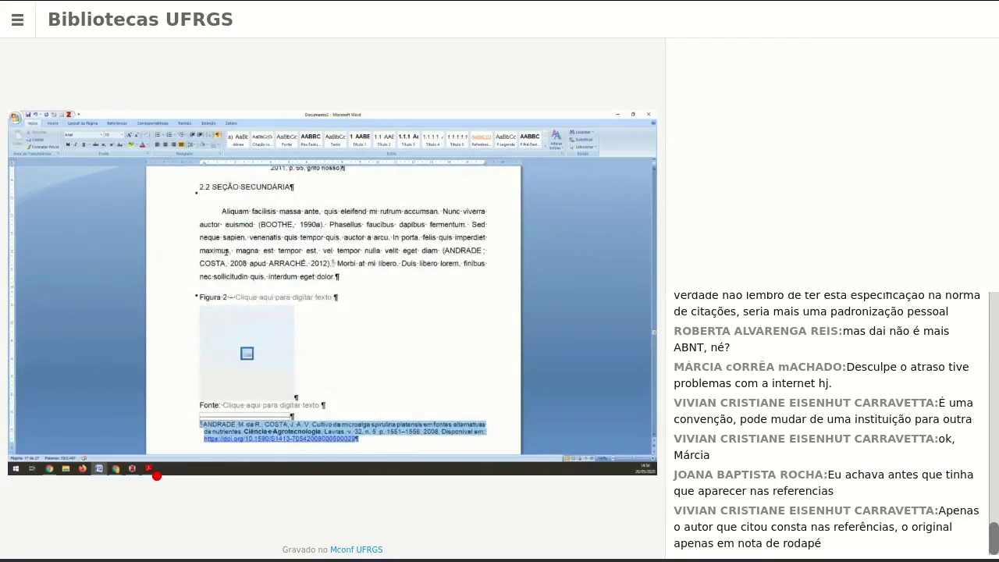
{"action": "left_click", "coordinate": [257, 263]}
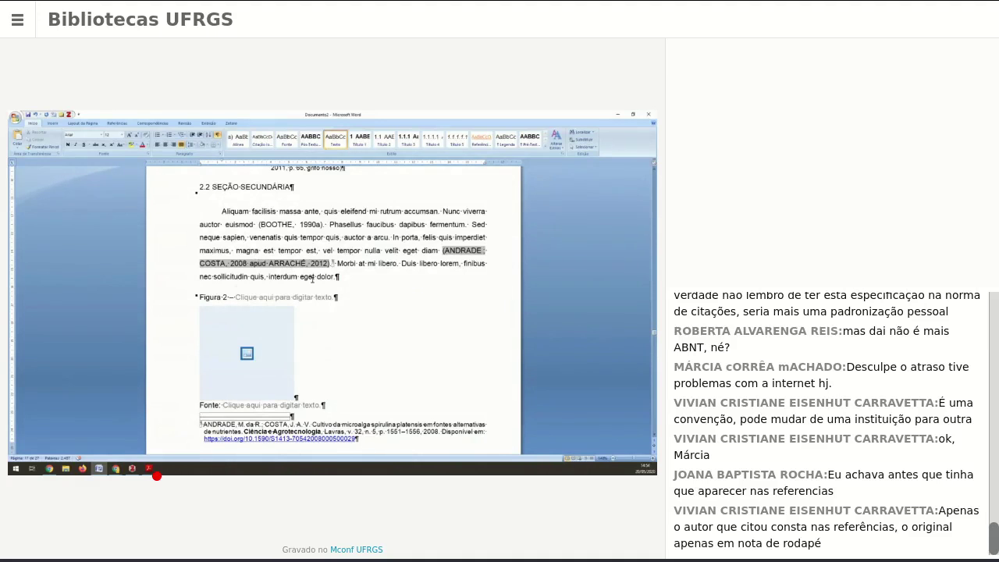
{"action": "scroll", "coordinate": [314, 289], "scroll_direction": "down", "scroll_amount": 1}
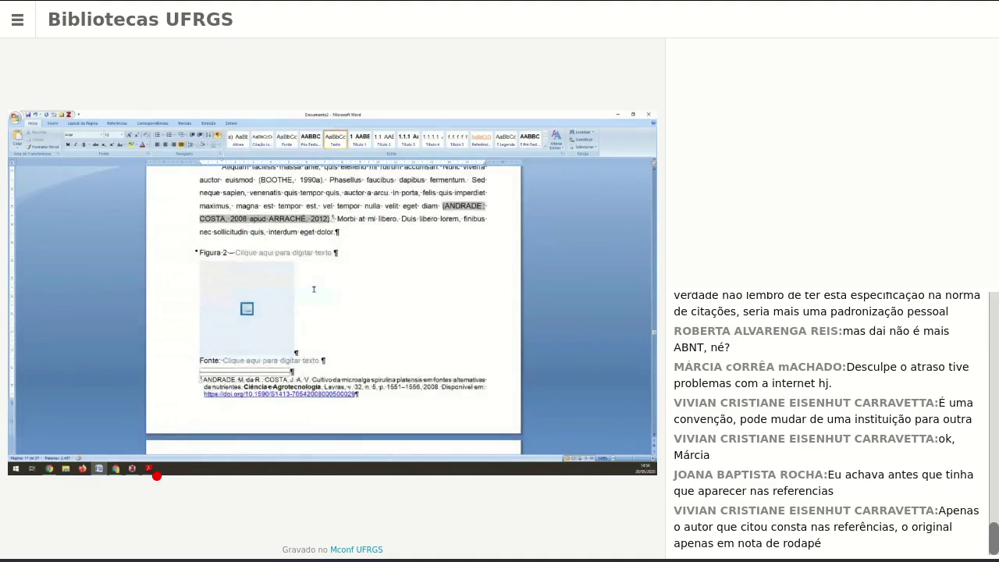
{"action": "scroll", "coordinate": [313, 289], "scroll_direction": "down", "scroll_amount": 2}
{"action": "scroll", "coordinate": [313, 289], "scroll_direction": "down", "scroll_amount": 3}
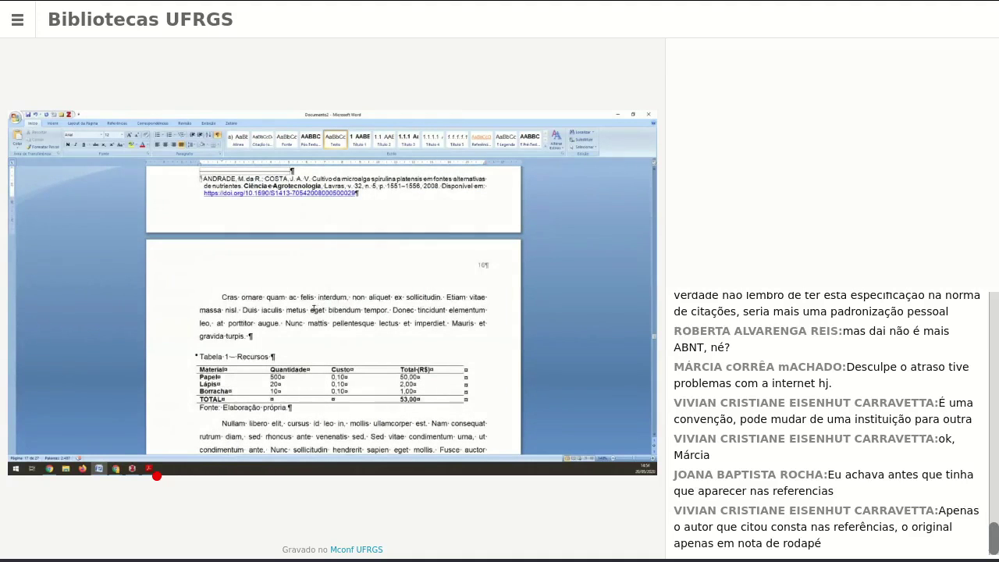
{"action": "scroll", "coordinate": [314, 310], "scroll_direction": "up", "scroll_amount": 1}
- Review the foreign-language citation slide in Adobe Acrobat Reader, highlighting "tradução nossa" and the footnote examples, and return to Word
{"action": "left_click", "coordinate": [156, 475]}
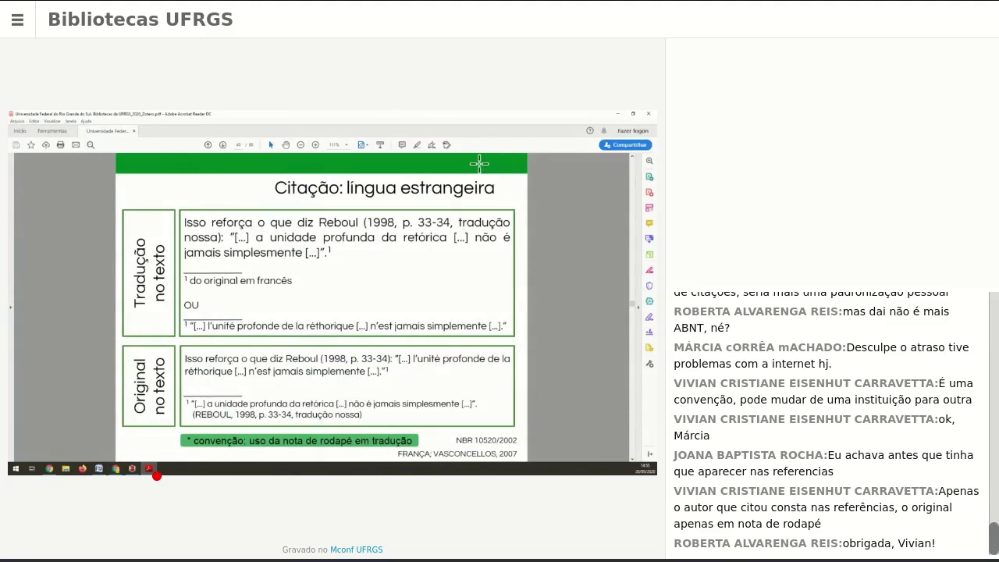
{"action": "left_click_drag", "start_coordinate": [458, 223], "coordinate": [224, 240]}
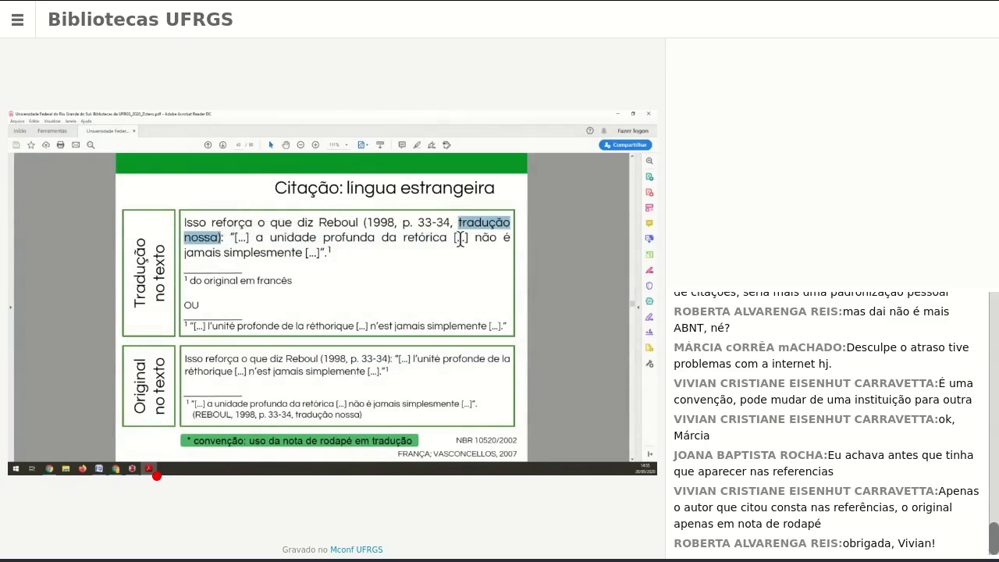
{"action": "left_click", "coordinate": [331, 251]}
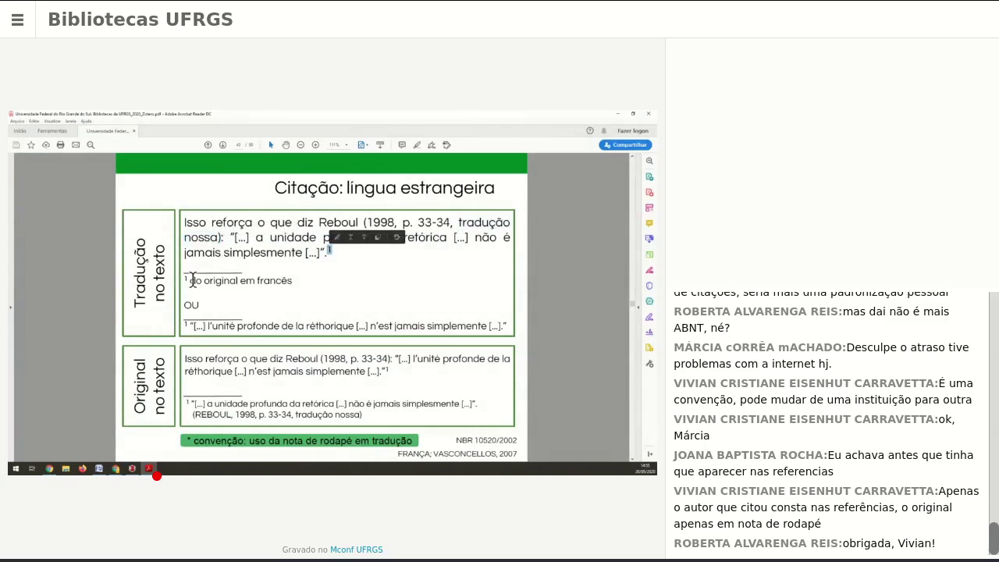
{"action": "left_click_drag", "start_coordinate": [188, 282], "coordinate": [298, 284]}
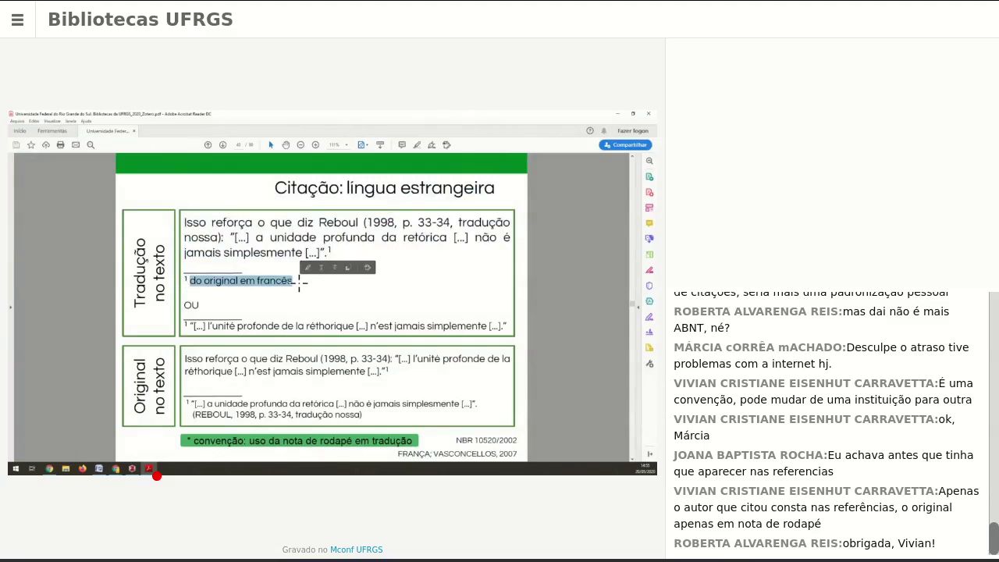
{"action": "left_click_drag", "start_coordinate": [188, 326], "coordinate": [505, 333]}
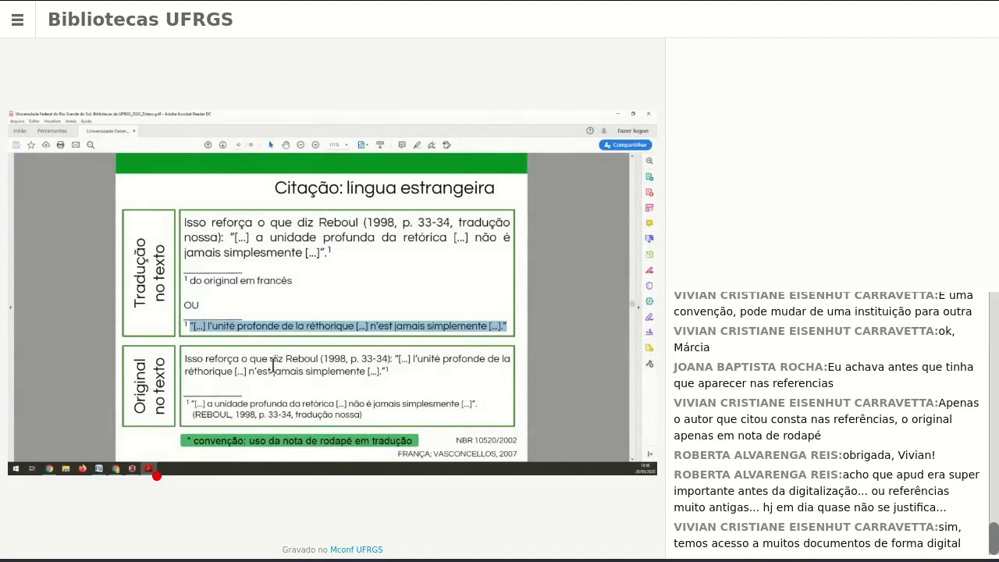
{"action": "left_click_drag", "start_coordinate": [295, 414], "coordinate": [361, 414]}
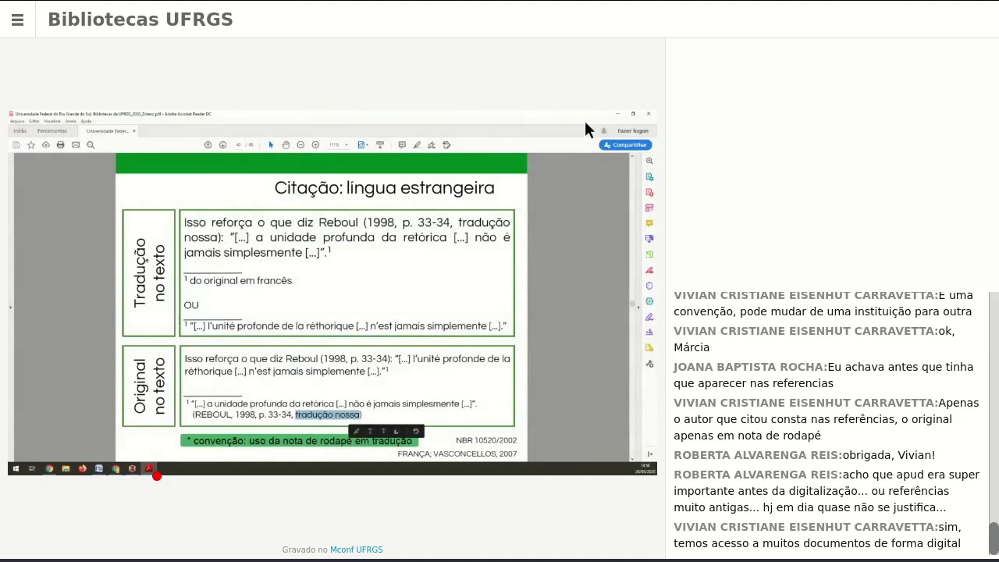
{"action": "left_click", "coordinate": [617, 114]}
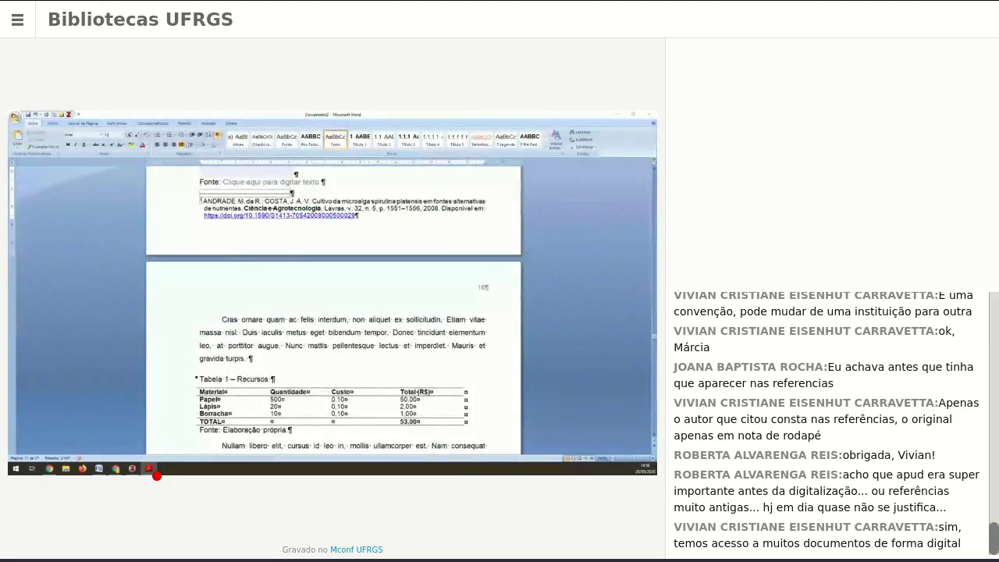
- Start a Zotero citation after "massa nisl" above Tabela 1, search for "ta" and pick the 2016 "Epistemology-ontology-methodology of difference" article
{"action": "left_click", "coordinate": [252, 334]}
{"action": "scroll", "coordinate": [253, 336], "scroll_direction": "down", "scroll_amount": 2}
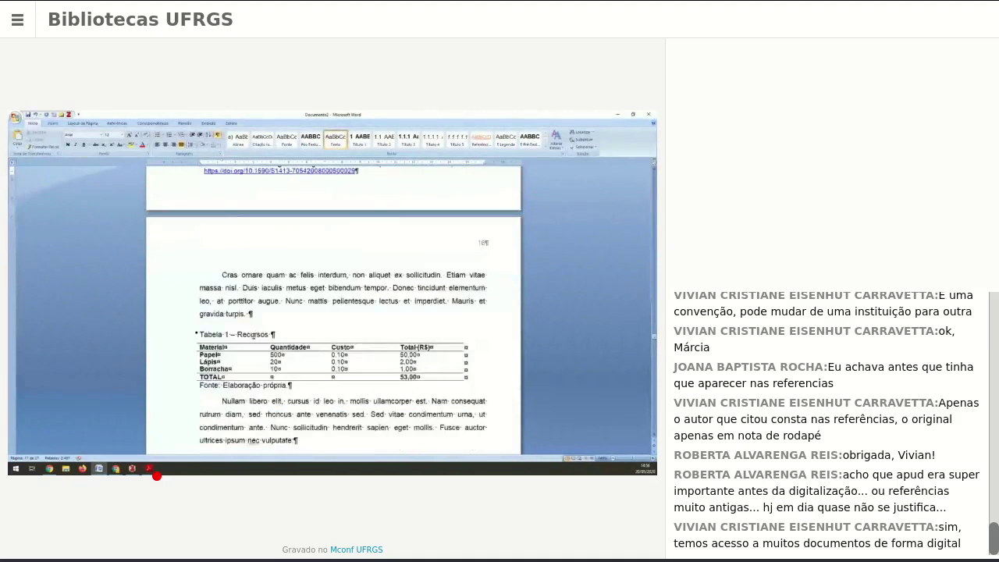
{"action": "scroll", "coordinate": [253, 336], "scroll_direction": "up", "scroll_amount": 2}
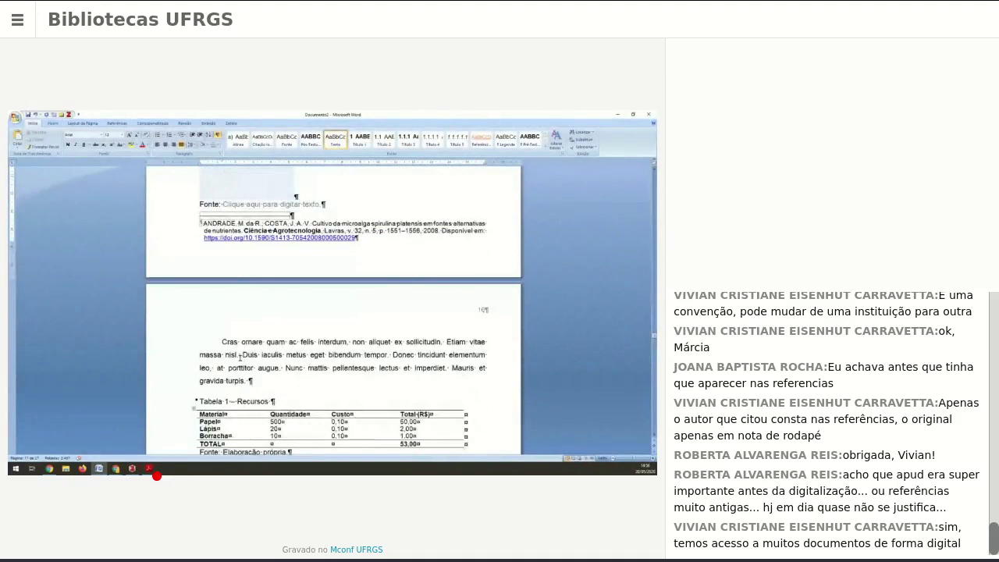
{"action": "left_click", "coordinate": [238, 355]}
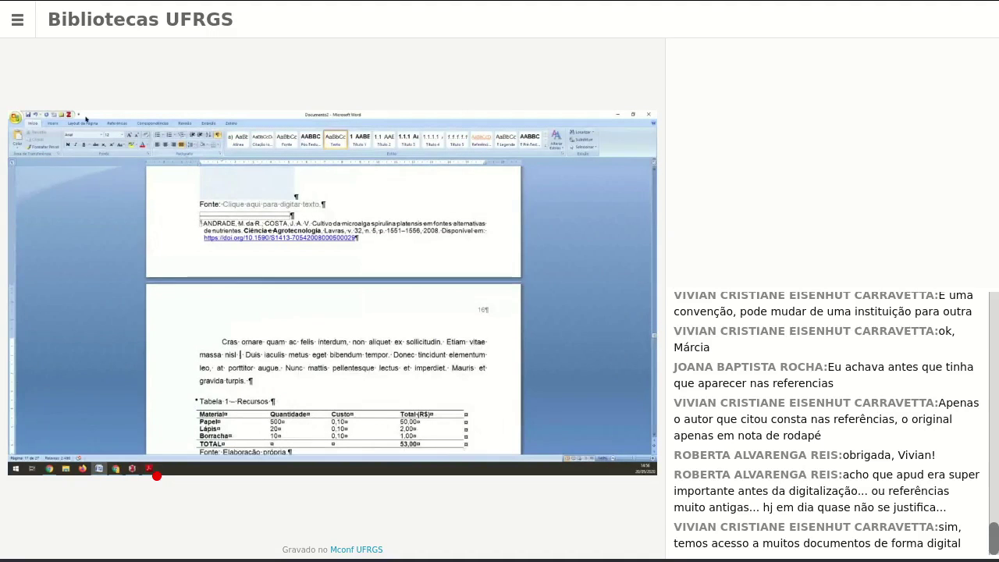
{"action": "key", "text": "ctrl+alt+c"}
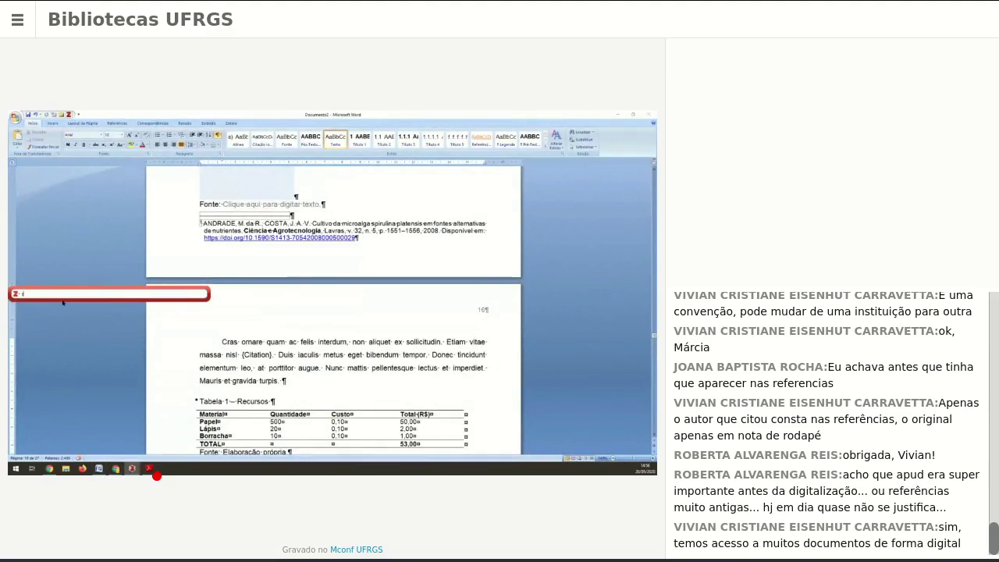
{"action": "type", "text": "ta"}
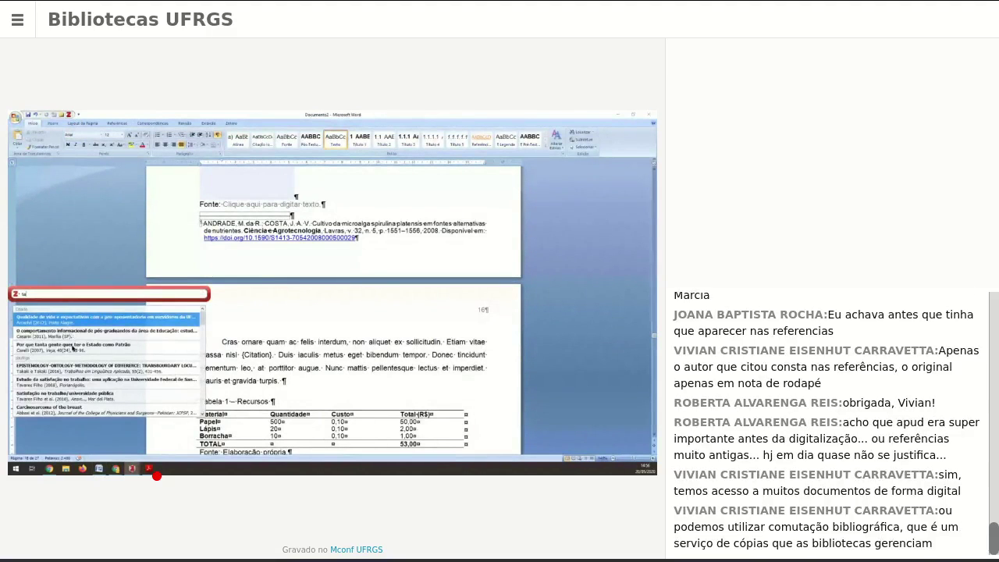
{"action": "left_click", "coordinate": [93, 369]}
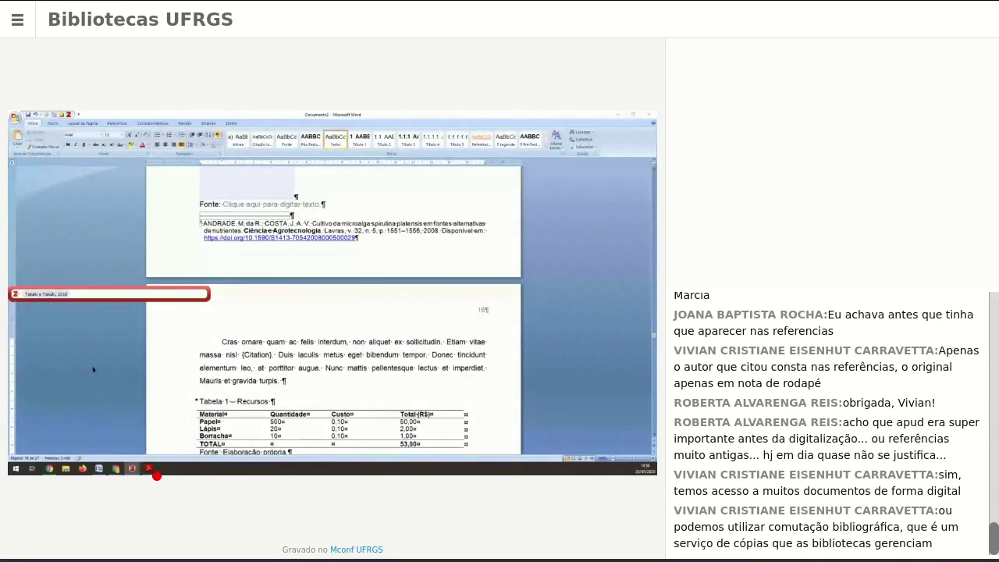
- Add the suffix ", tradução nossa" to the selected citation and insert it in the text
{"action": "left_click", "coordinate": [47, 294]}
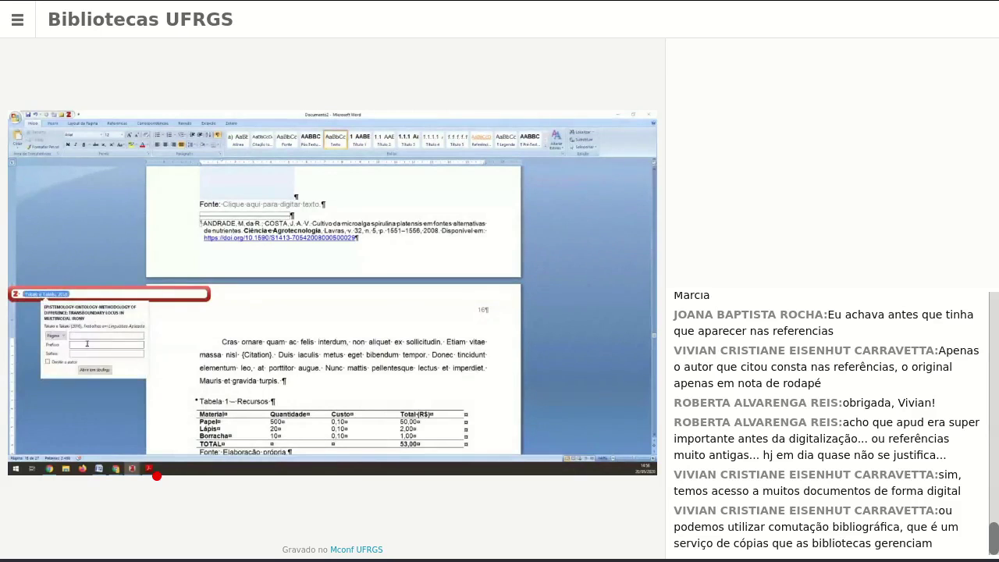
{"action": "type", "text": ", tradução nossa"}
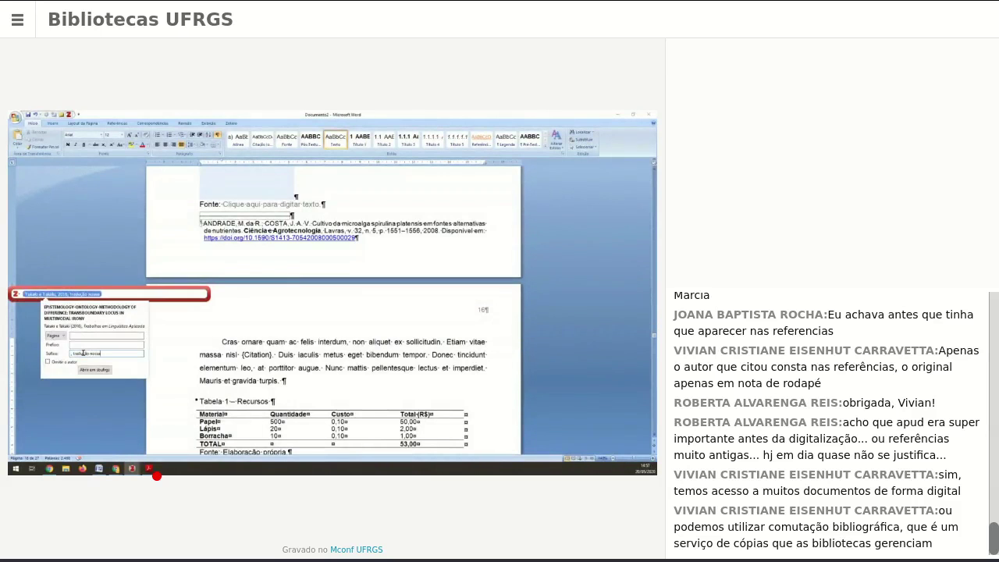
{"action": "key", "text": "Return"}
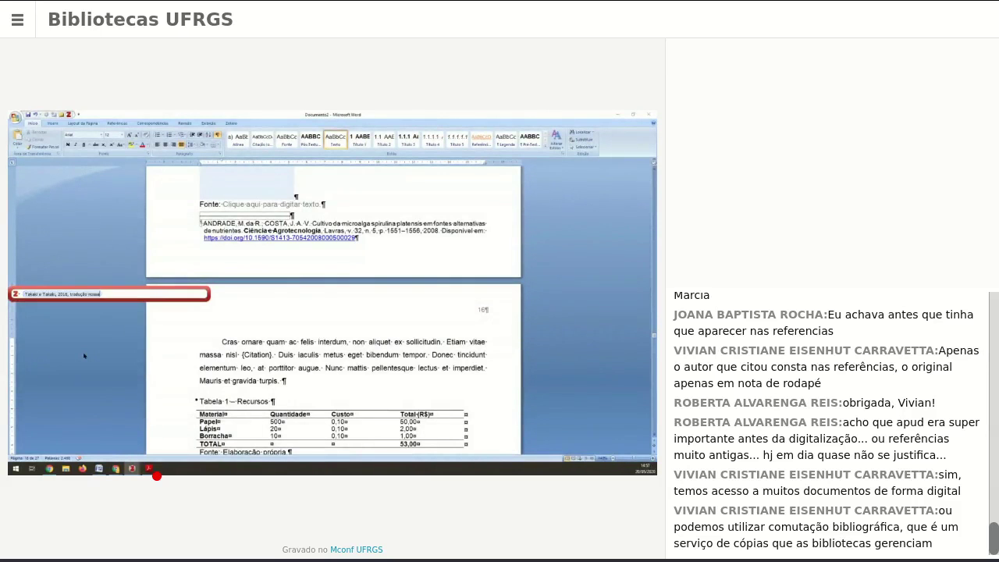
{"action": "key", "text": "Return"}
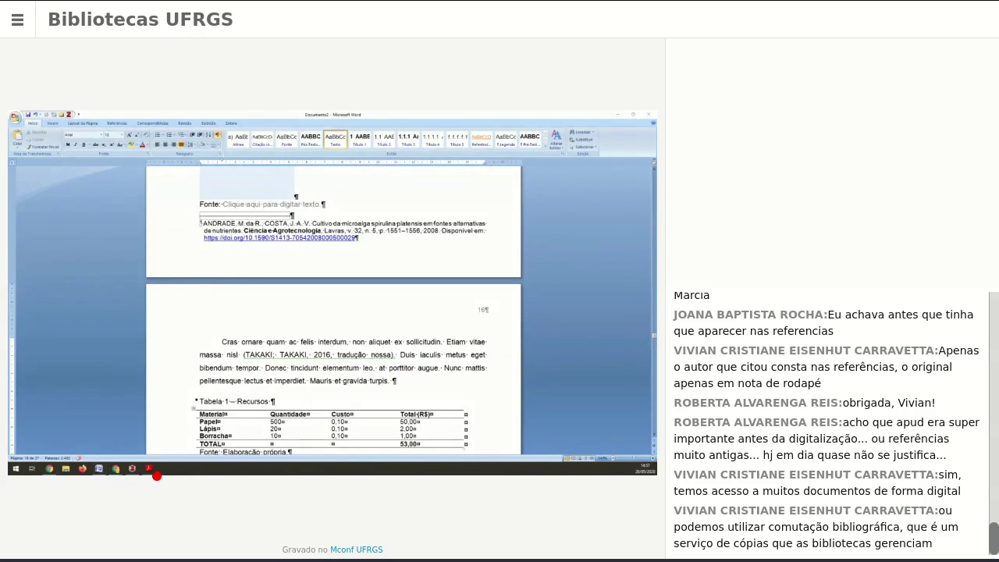
- Switch to Zotero, search the library for "tak" and select the "Epistemology-ontology-methodology" article
{"action": "left_click", "coordinate": [133, 469]}
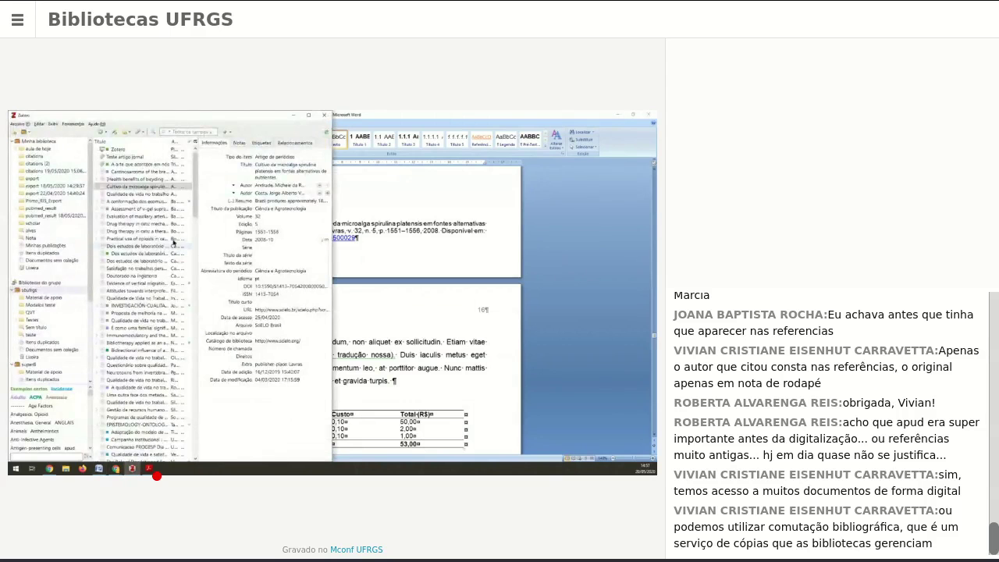
{"action": "left_click", "coordinate": [185, 130]}
{"action": "type", "text": "tac"}
{"action": "left_click", "coordinate": [144, 149]}
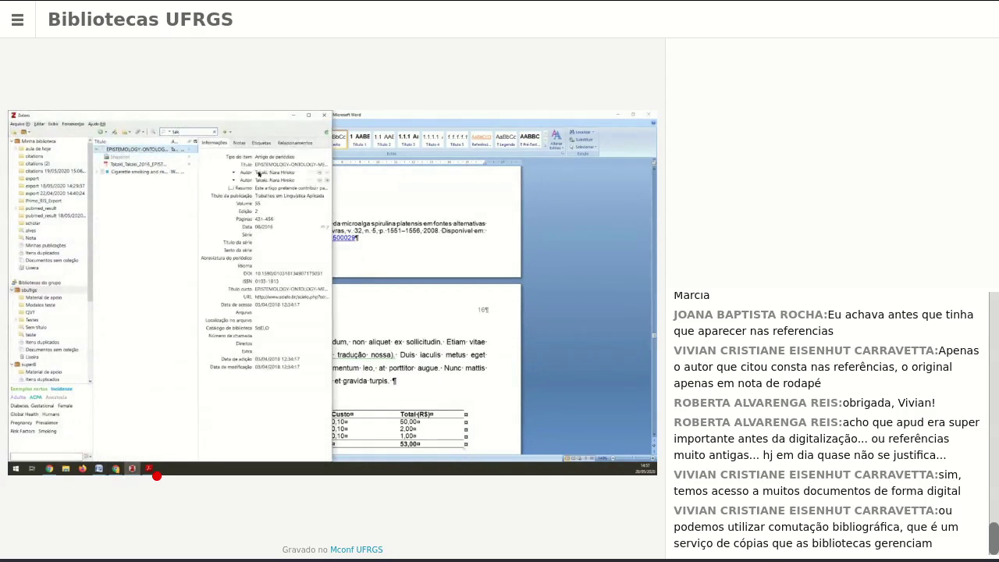
- Convert the selected article's title to sentence case, clear the library search and return to Word
{"action": "left_click", "coordinate": [284, 170]}
{"action": "key", "text": "Return"}
{"action": "right_click", "coordinate": [270, 167]}
{"action": "left_click", "coordinate": [291, 179]}
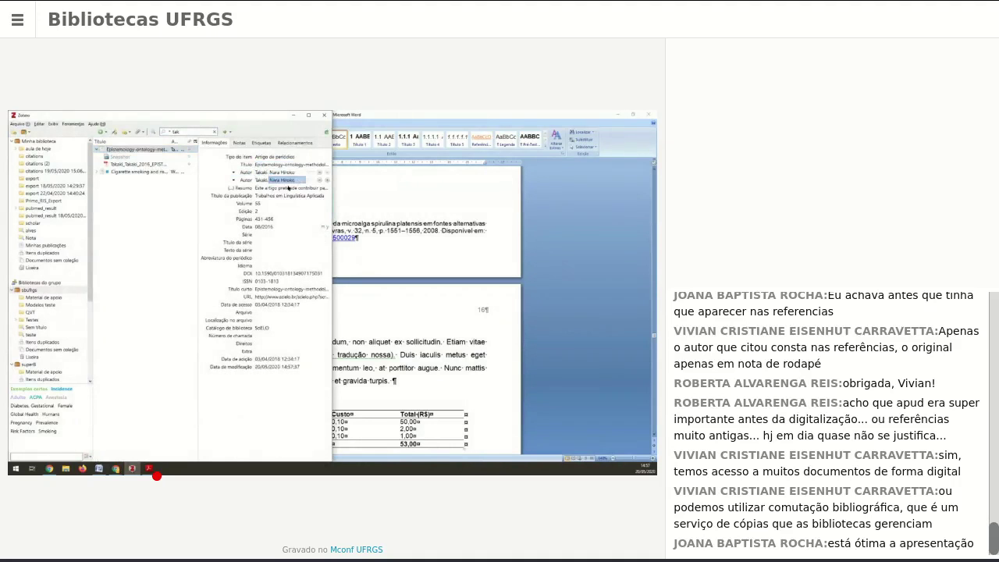
{"action": "left_click", "coordinate": [214, 132]}
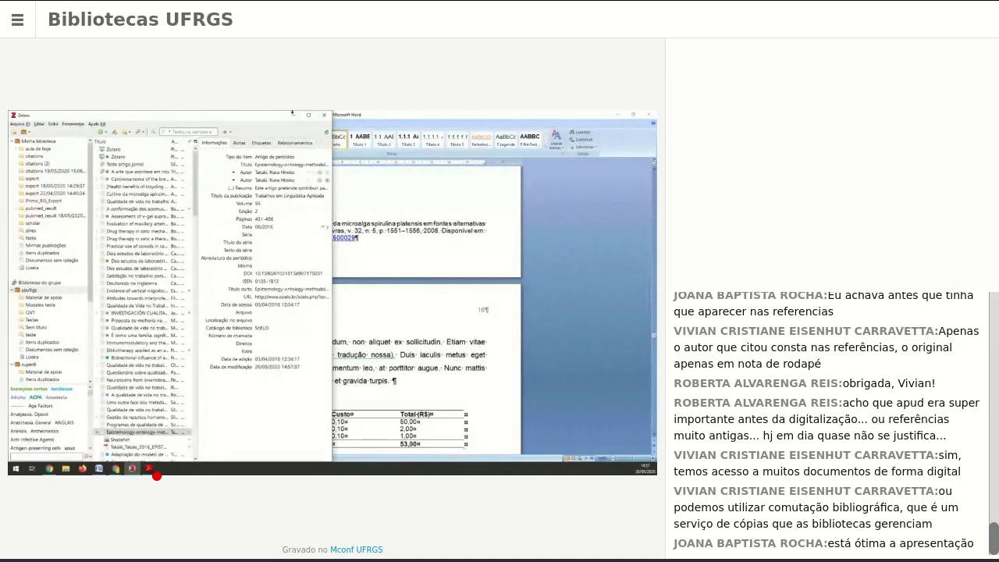
{"action": "left_click", "coordinate": [292, 116]}
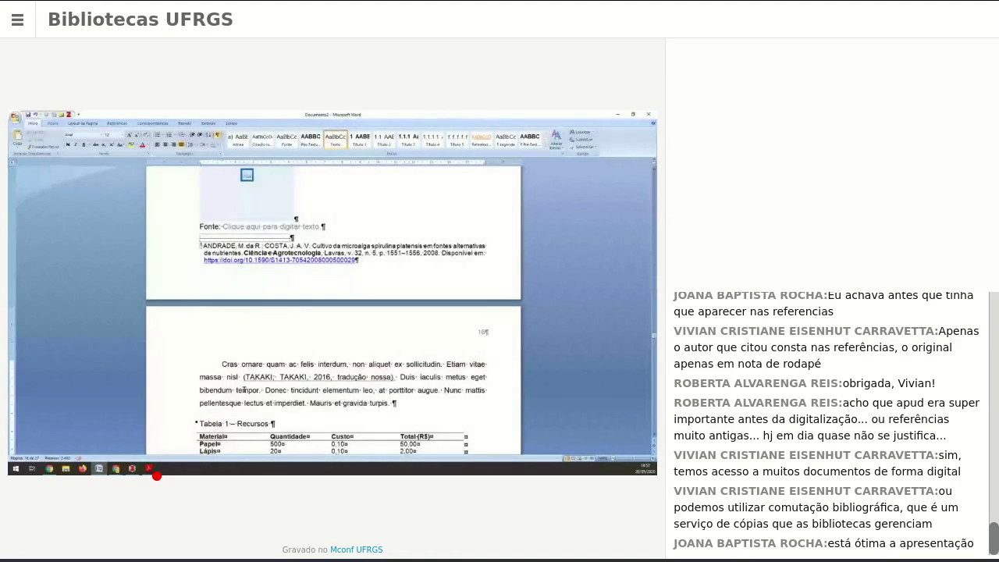
- Arrange the PDF slides with the "Ilustração" page side by side with the Word document
{"action": "left_click", "coordinate": [149, 468]}
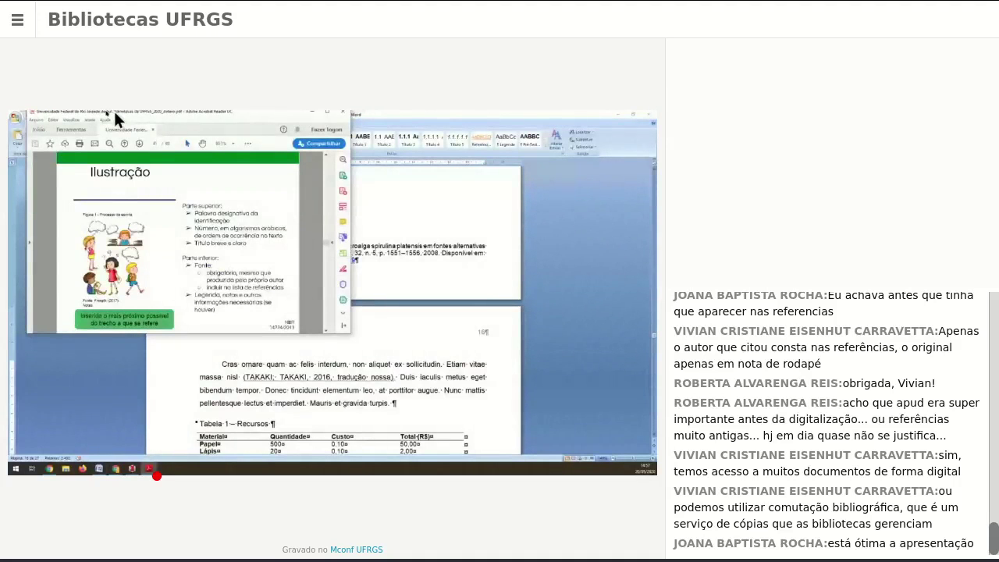
{"action": "key", "text": "super+Left"}
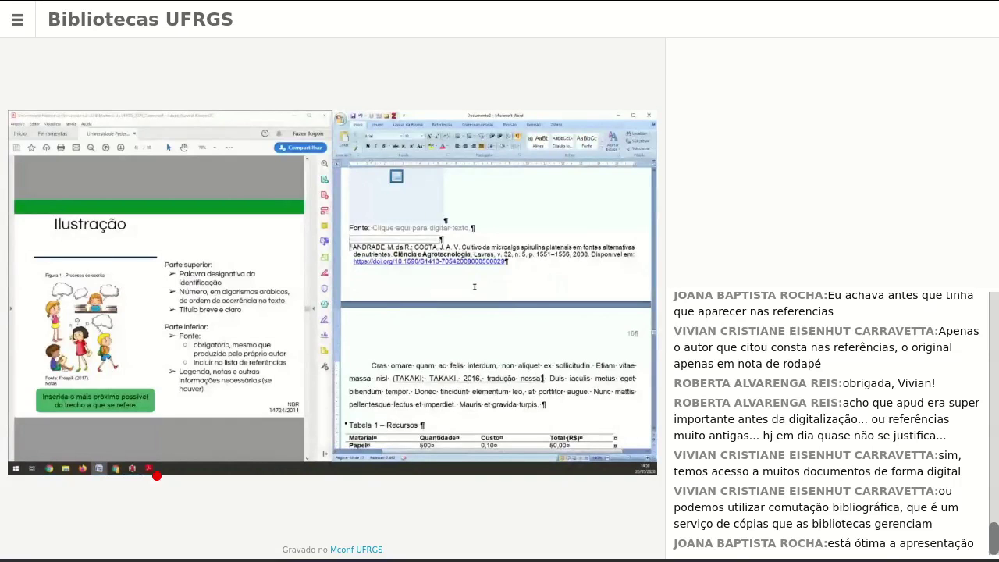
{"action": "scroll", "coordinate": [474, 286], "scroll_direction": "down", "scroll_amount": 5}
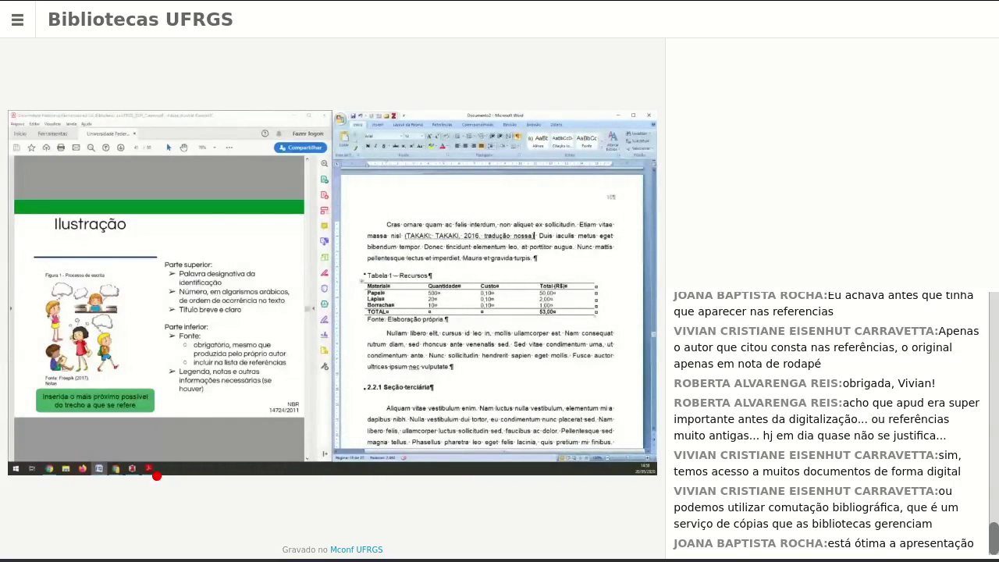
{"action": "left_click", "coordinate": [117, 469]}
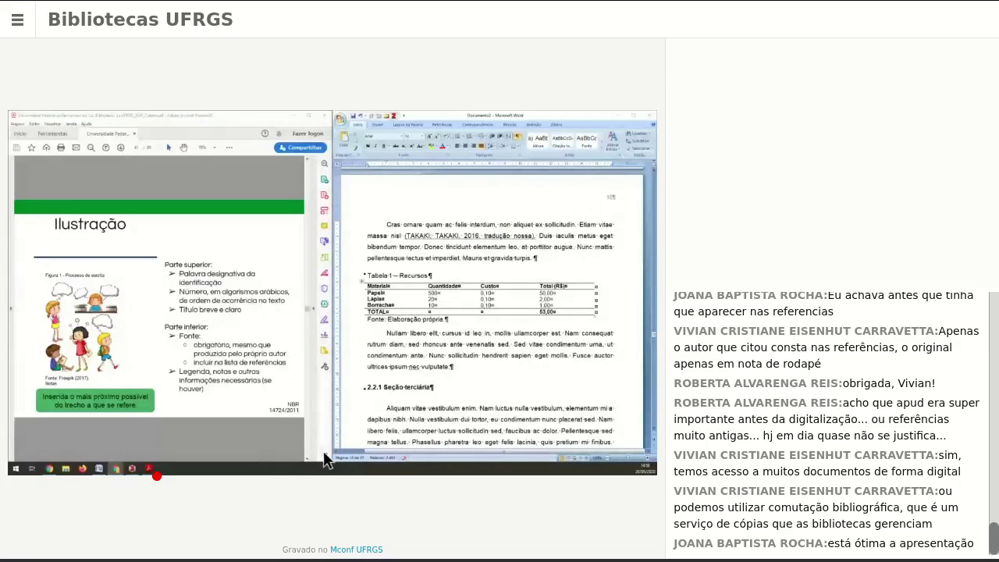
{"action": "left_click", "coordinate": [314, 308]}
{"action": "left_click", "coordinate": [517, 353]}
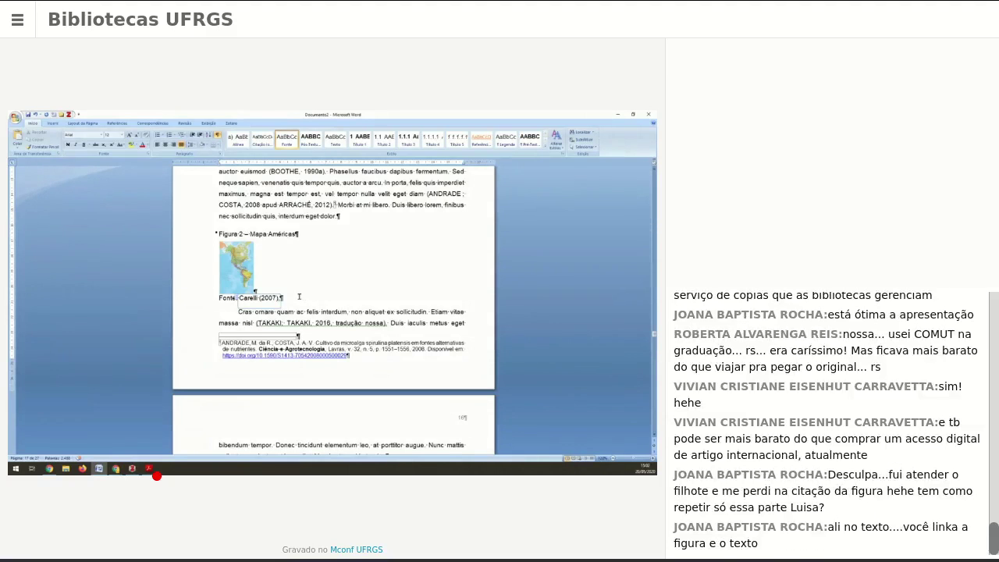
- Insert a cross-reference to Figura 2, label and number only, in parentheses after "auctor a arcu" in section 2.2
{"action": "scroll", "coordinate": [362, 240], "scroll_direction": "up", "scroll_amount": 1}
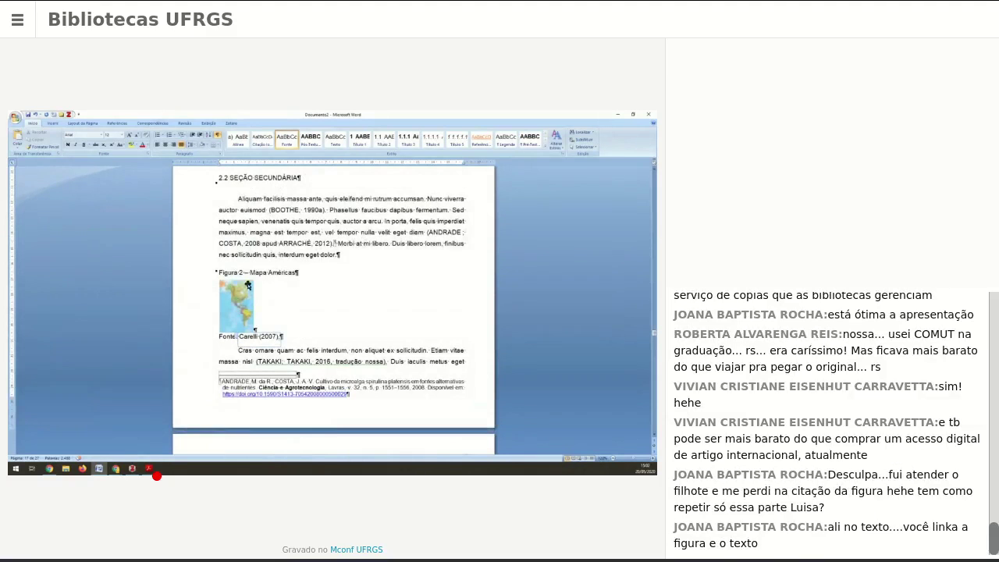
{"action": "left_click_drag", "start_coordinate": [203, 272], "coordinate": [204, 293]}
{"action": "left_click_drag", "start_coordinate": [200, 331], "coordinate": [202, 338]}
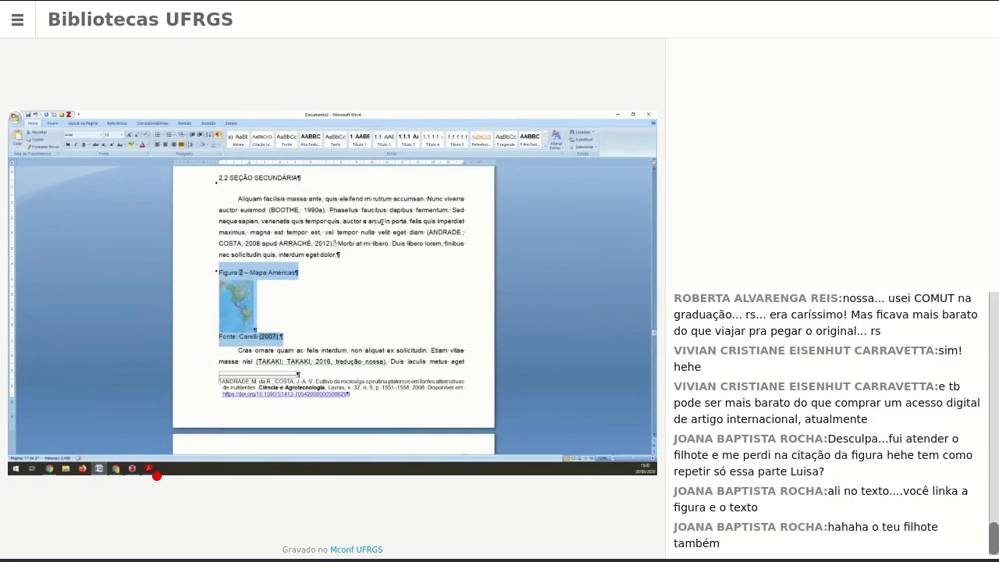
{"action": "left_click", "coordinate": [343, 213]}
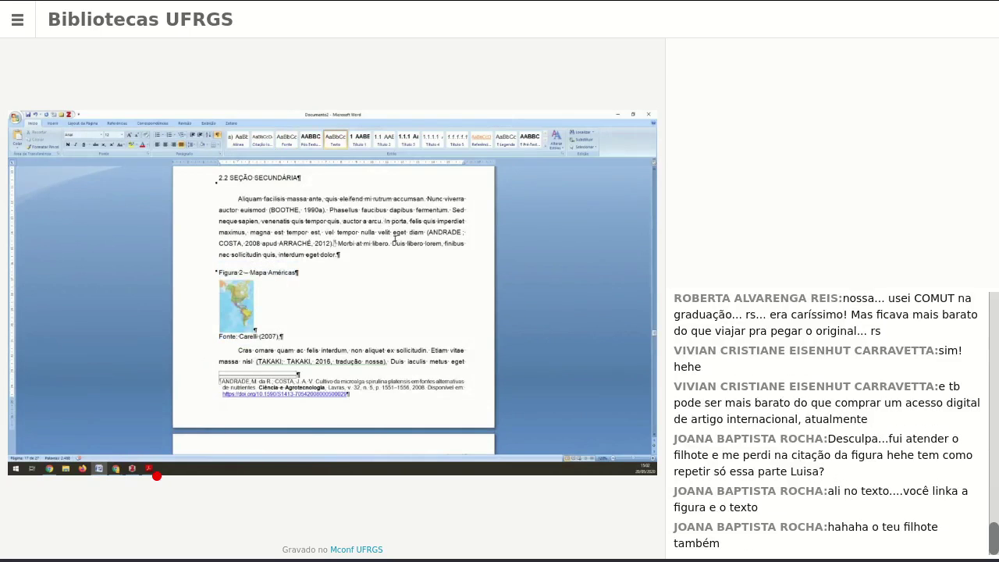
{"action": "type", "text": "()"}
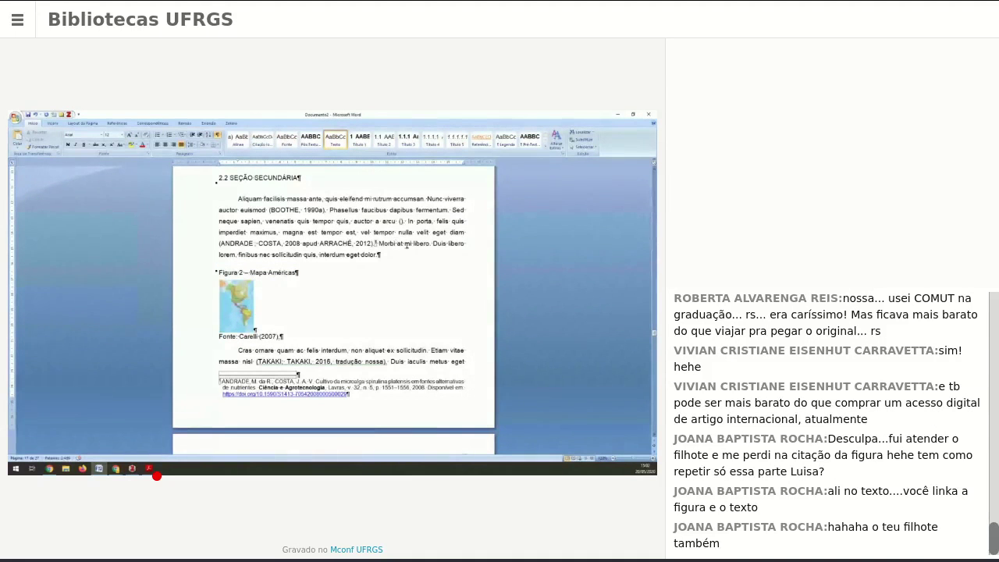
{"action": "left_click", "coordinate": [116, 123]}
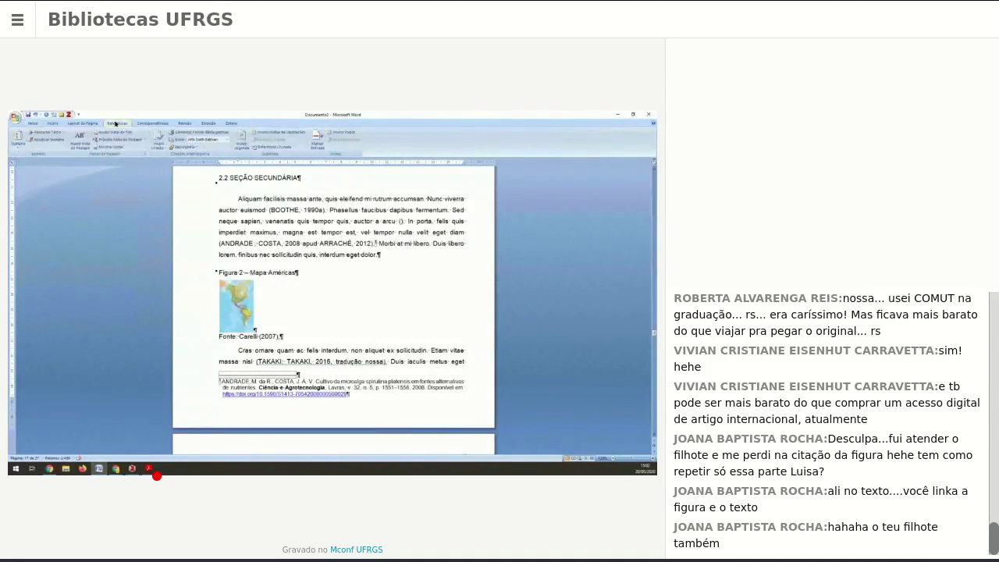
{"action": "left_click", "coordinate": [283, 146]}
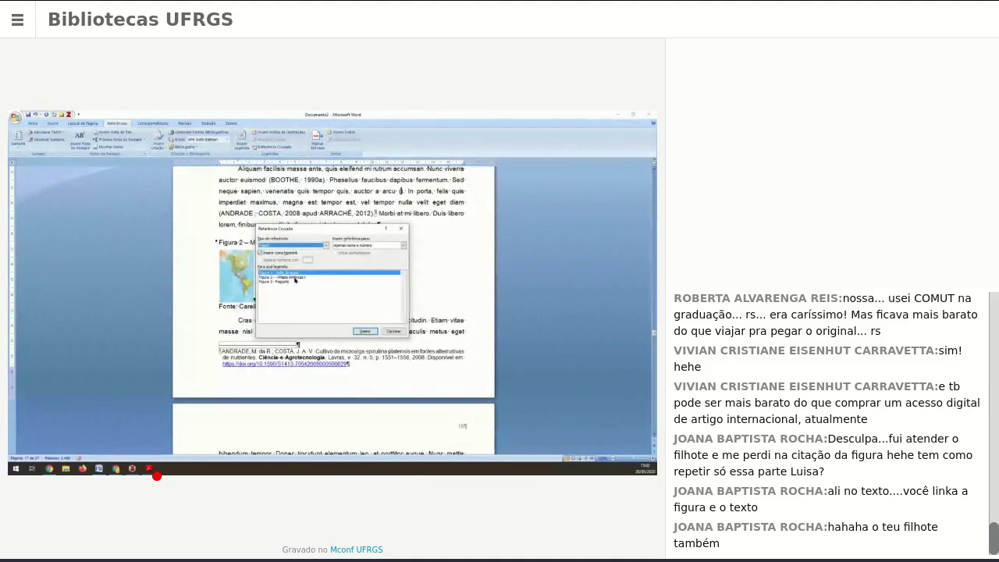
{"action": "left_click", "coordinate": [295, 278]}
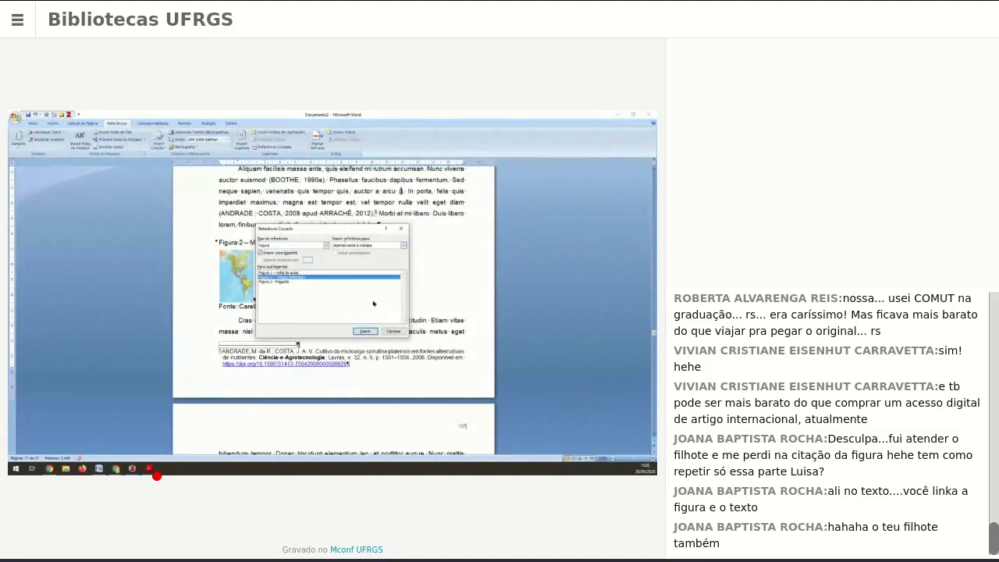
{"action": "left_click", "coordinate": [362, 332]}
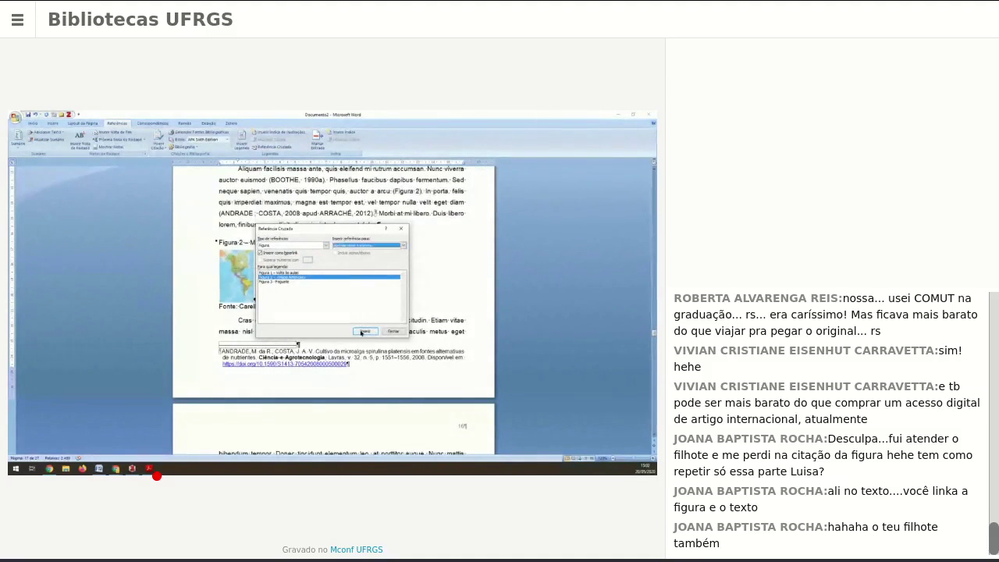
{"action": "left_click", "coordinate": [393, 331]}
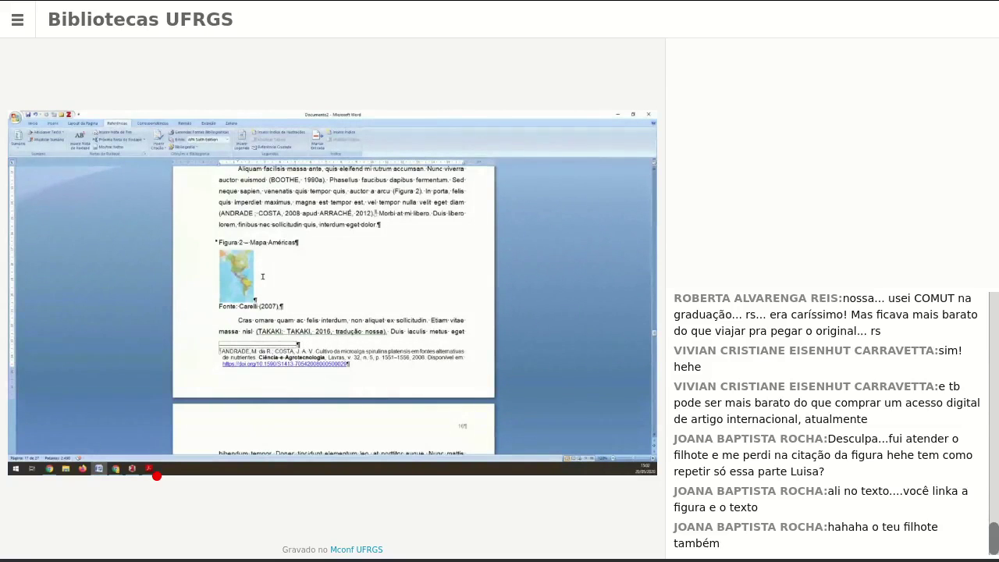
- Copy the "Volta às aulas" figure with its caption and source line and paste it between the two long quotations above section 2.2
{"action": "scroll", "coordinate": [184, 264], "scroll_direction": "up", "scroll_amount": 2}
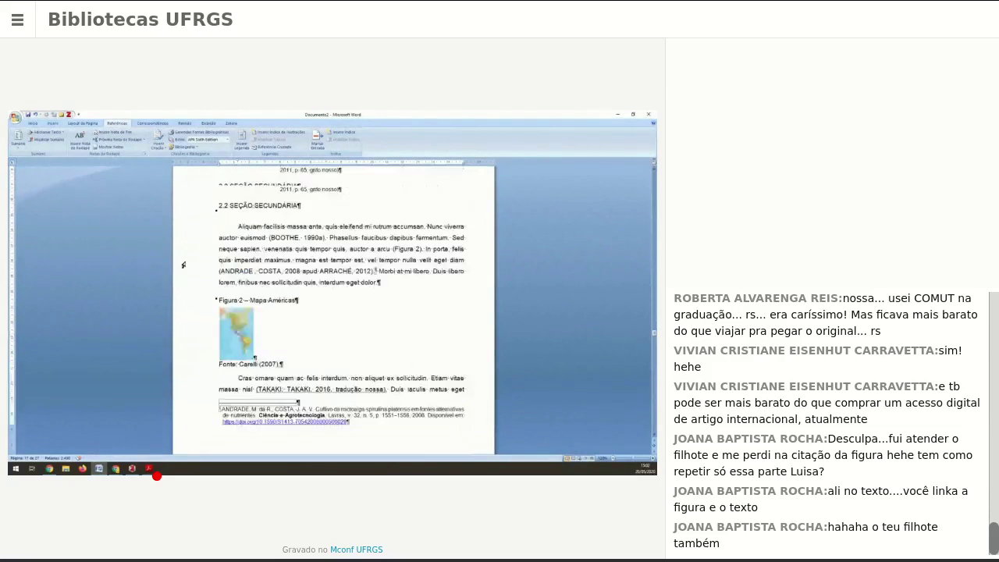
{"action": "scroll", "coordinate": [183, 264], "scroll_direction": "up", "scroll_amount": 2}
{"action": "scroll", "coordinate": [249, 236], "scroll_direction": "up", "scroll_amount": 1}
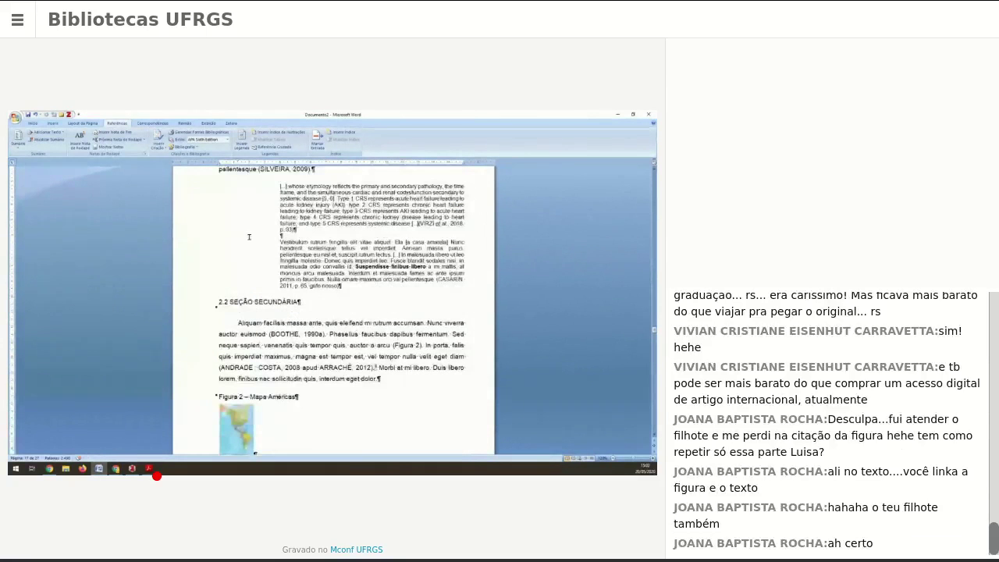
{"action": "scroll", "coordinate": [248, 236], "scroll_direction": "down", "scroll_amount": 3}
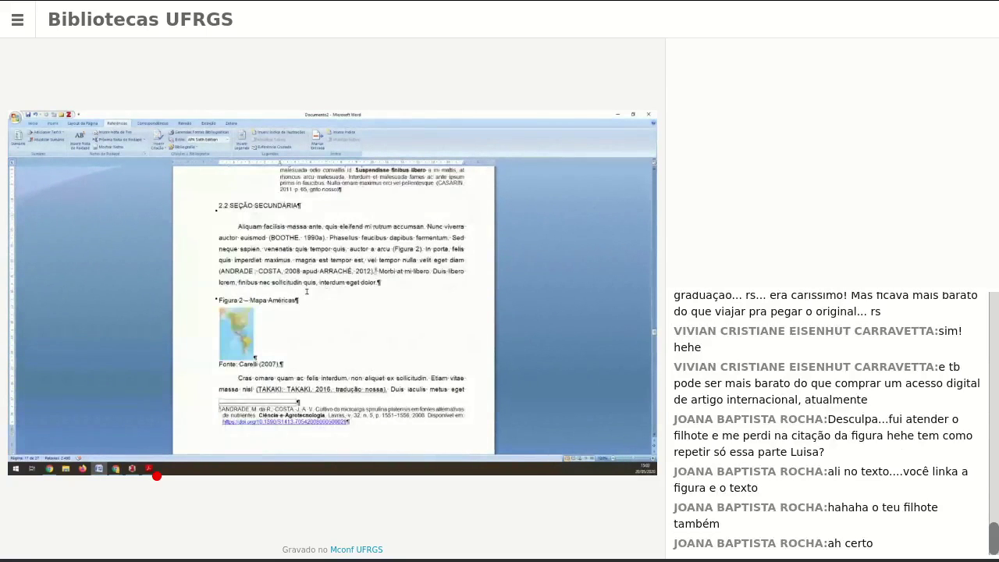
{"action": "scroll", "coordinate": [183, 377], "scroll_direction": "up", "scroll_amount": 4}
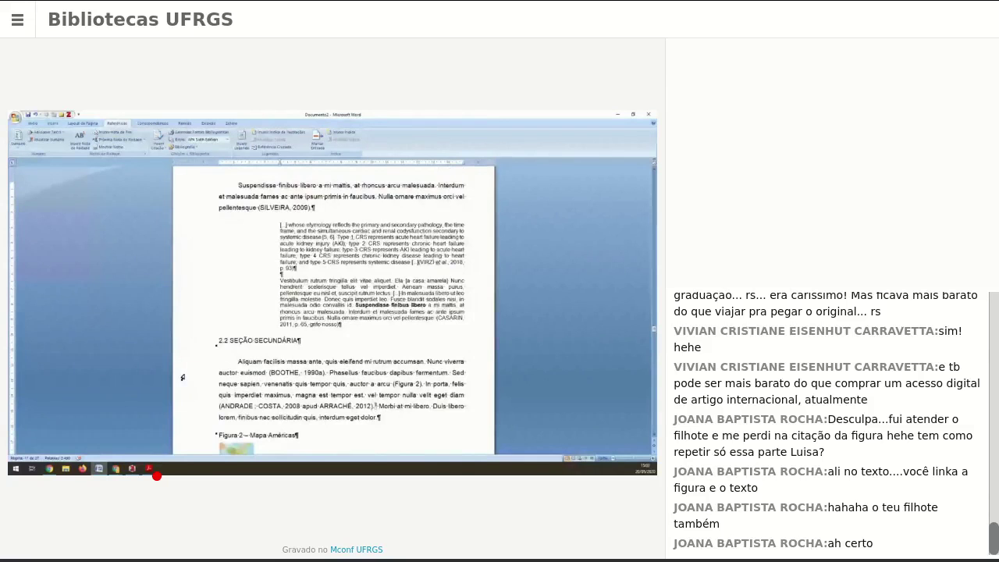
{"action": "scroll", "coordinate": [183, 377], "scroll_direction": "up", "scroll_amount": 10}
{"action": "left_click_drag", "start_coordinate": [198, 345], "coordinate": [191, 268]}
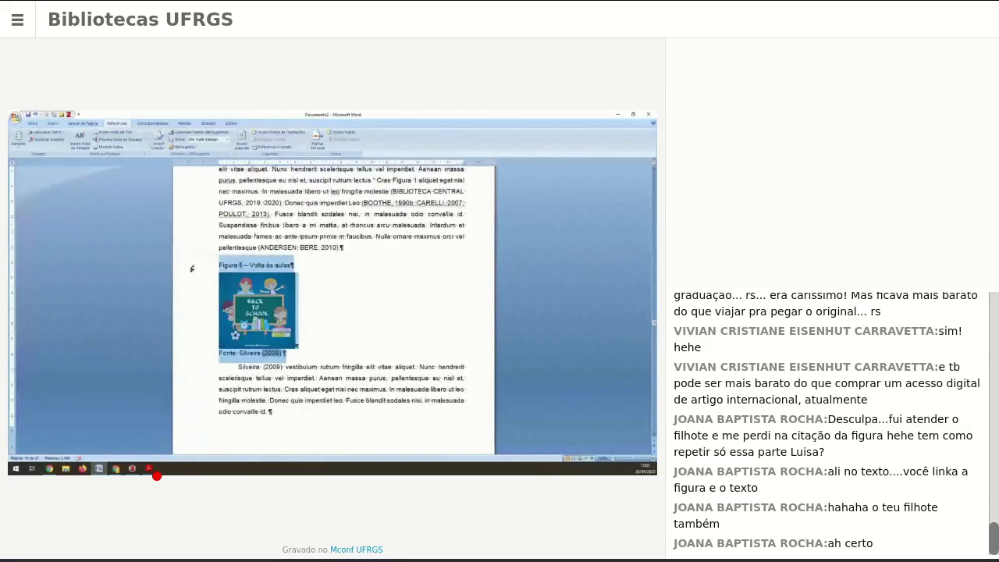
{"action": "scroll", "coordinate": [220, 307], "scroll_direction": "down", "scroll_amount": 4}
{"action": "scroll", "coordinate": [220, 306], "scroll_direction": "down", "scroll_amount": 5}
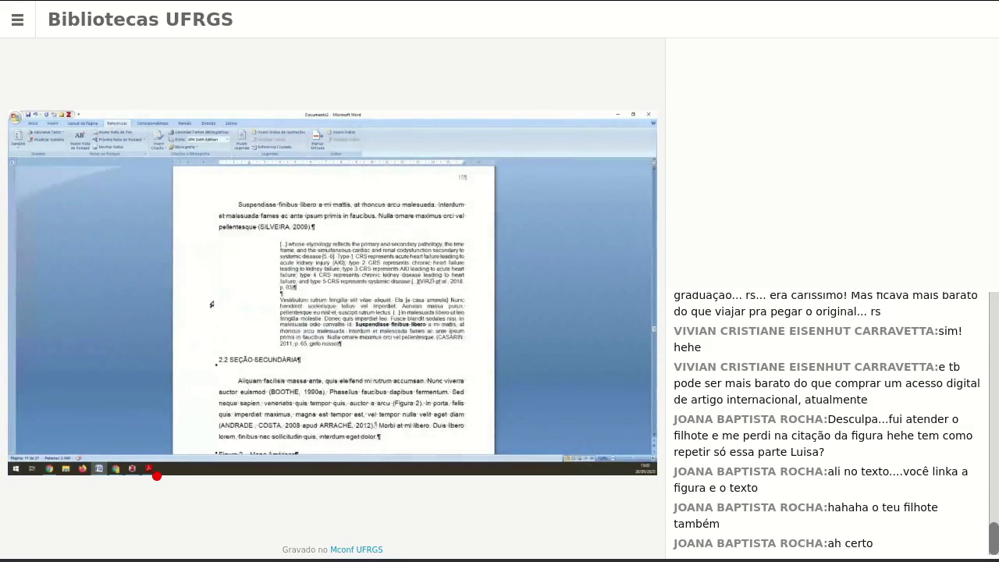
{"action": "key", "text": "ctrl+v"}
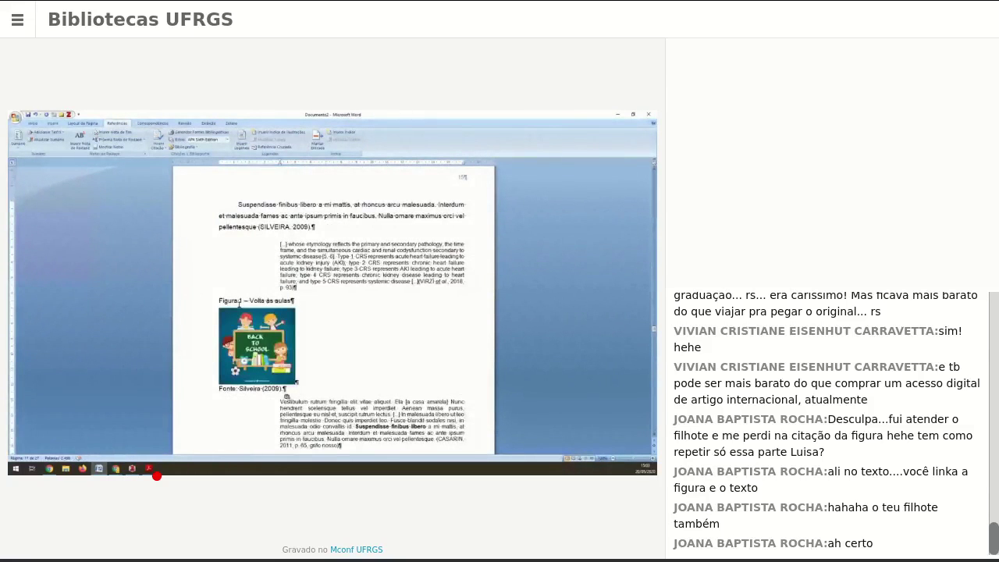
- Replace the picture in the pasted figure block with the "download" image from the Downloads folder
{"action": "key", "text": "Delete"}
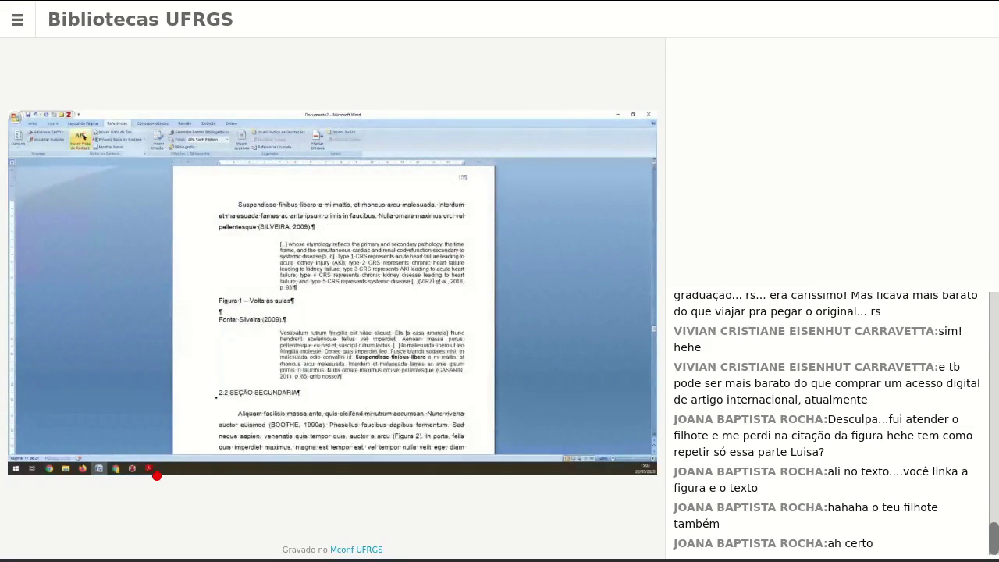
{"action": "left_click", "coordinate": [34, 123]}
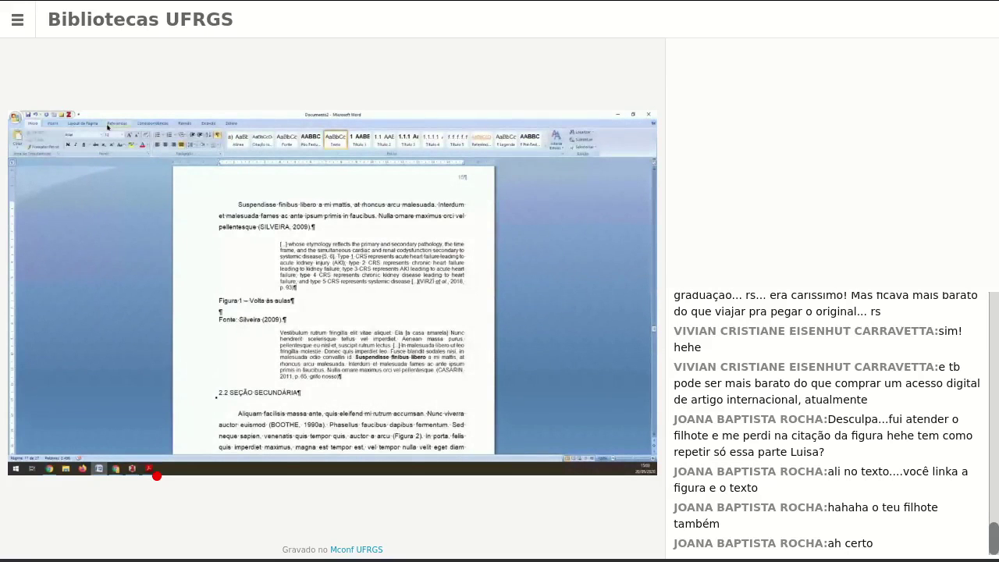
{"action": "scroll", "coordinate": [101, 129], "scroll_direction": "down", "scroll_amount": 1}
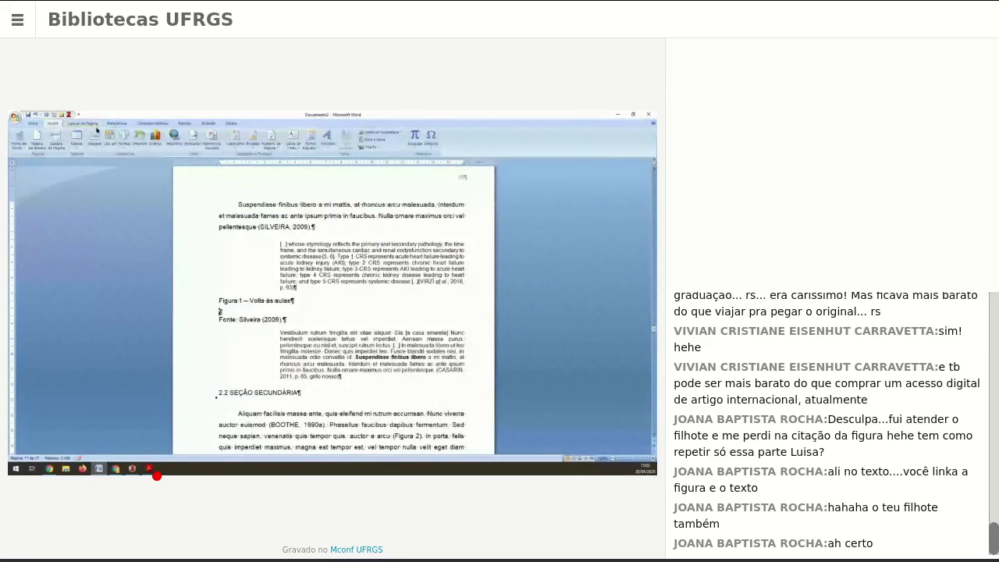
{"action": "left_click", "coordinate": [95, 135]}
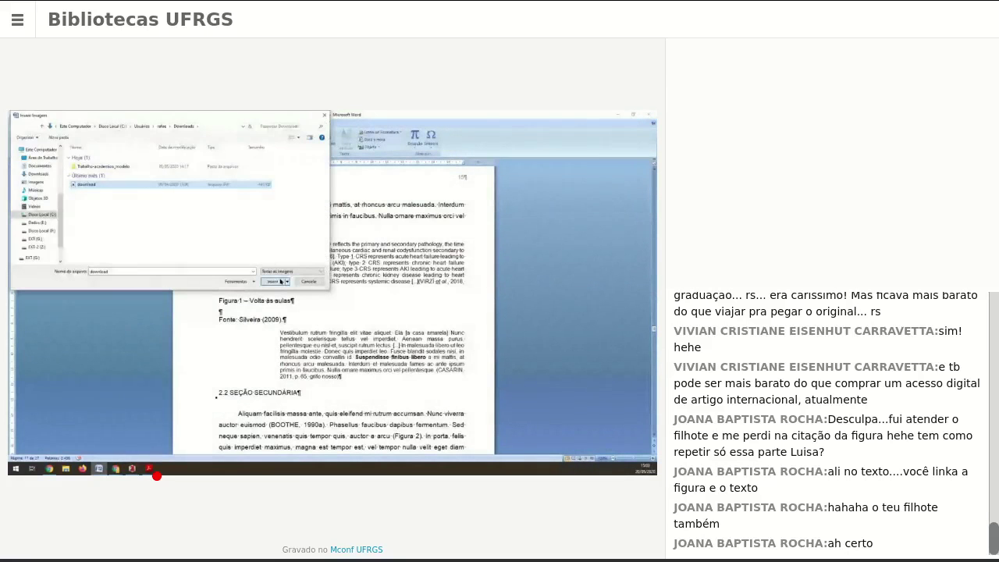
{"action": "left_click", "coordinate": [272, 281]}
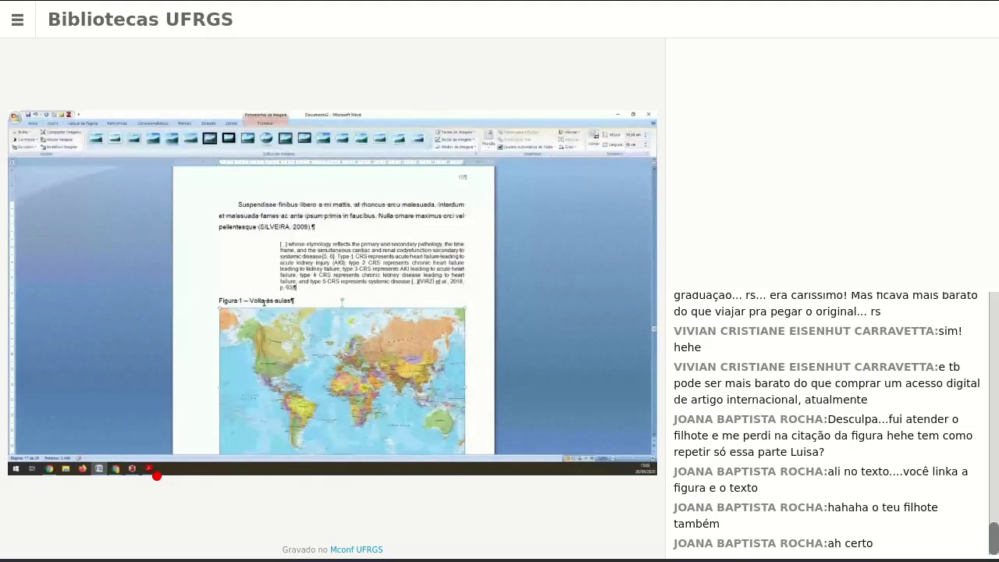
- Change the title in the pasted figure's caption to "Mapa Mundi"
{"action": "left_click_drag", "start_coordinate": [291, 302], "coordinate": [250, 301]}
{"action": "type", "text": "Mapa "}
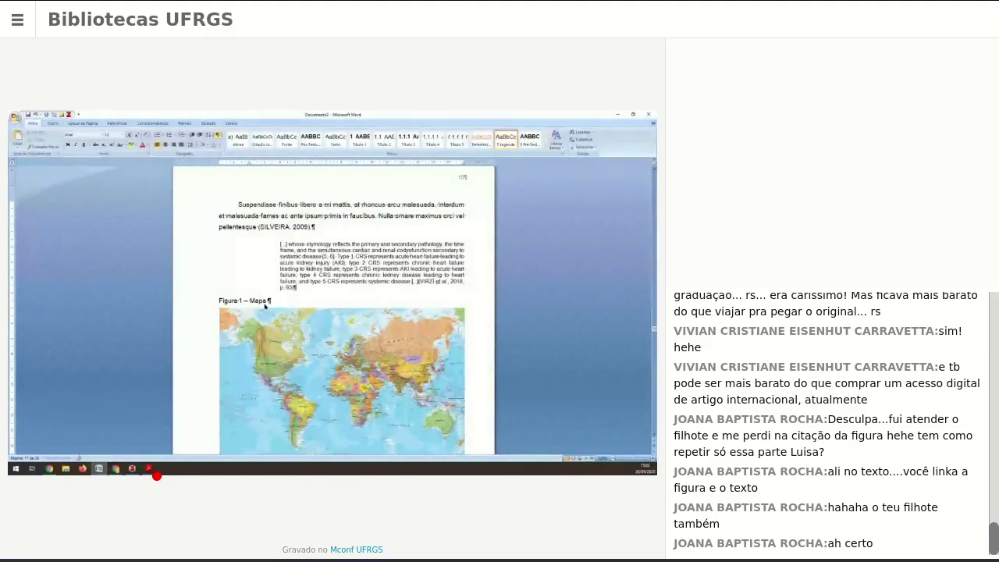
{"action": "type", "text": "Mundi"}
{"action": "scroll", "coordinate": [314, 309], "scroll_direction": "down", "scroll_amount": 2}
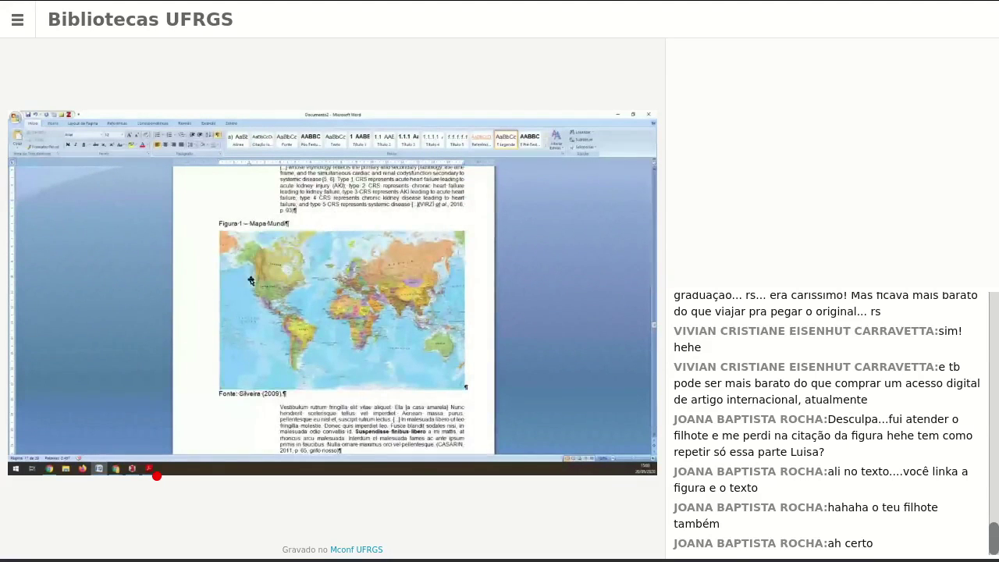
- Copy the "Suspendisse finibus libero" paragraph from the start of the page and paste it just above the "Mapa Mundi" caption
{"action": "left_click", "coordinate": [198, 227]}
{"action": "scroll", "coordinate": [333, 334], "scroll_direction": "up", "scroll_amount": 2}
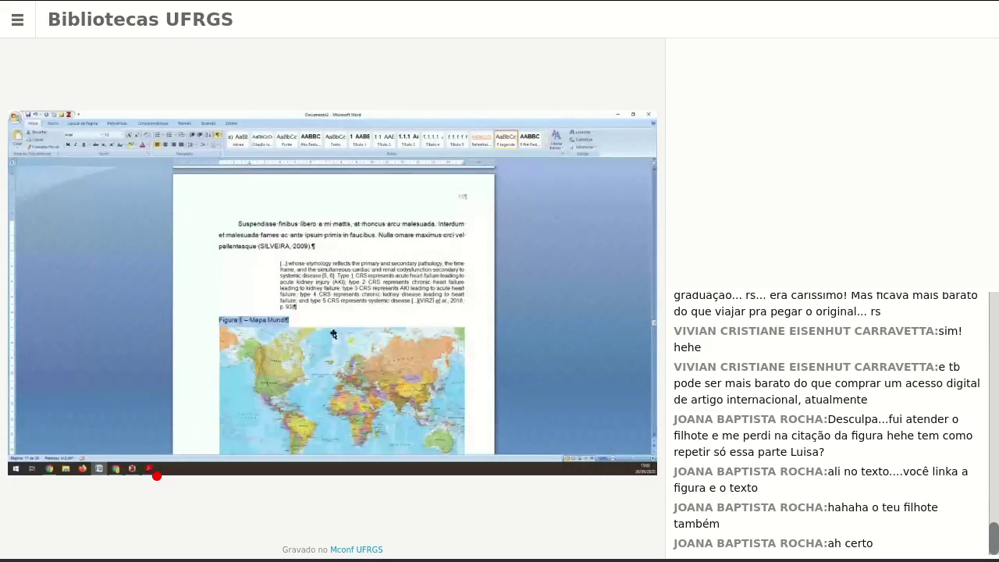
{"action": "left_click_drag", "start_coordinate": [193, 265], "coordinate": [192, 243]}
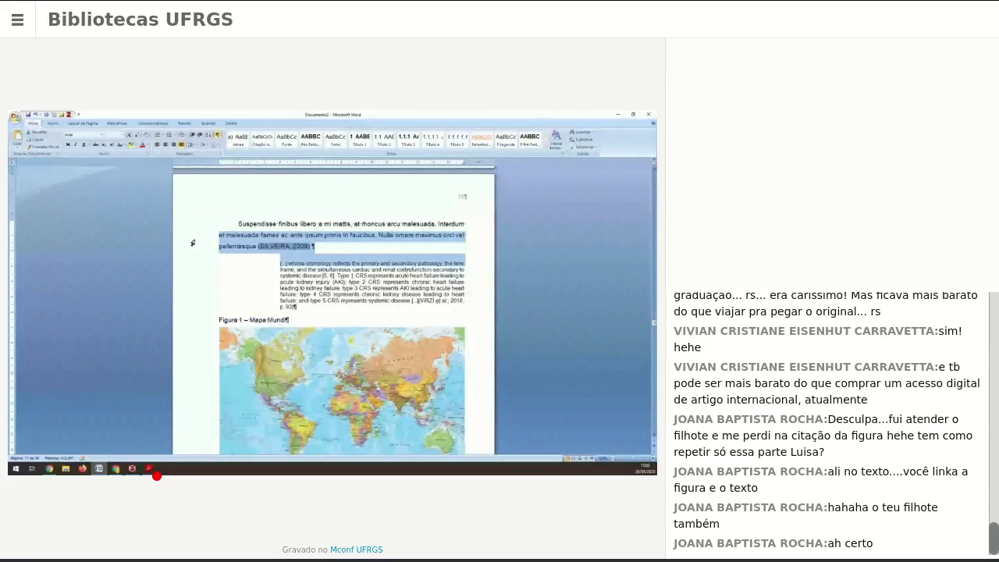
{"action": "left_click", "coordinate": [219, 323]}
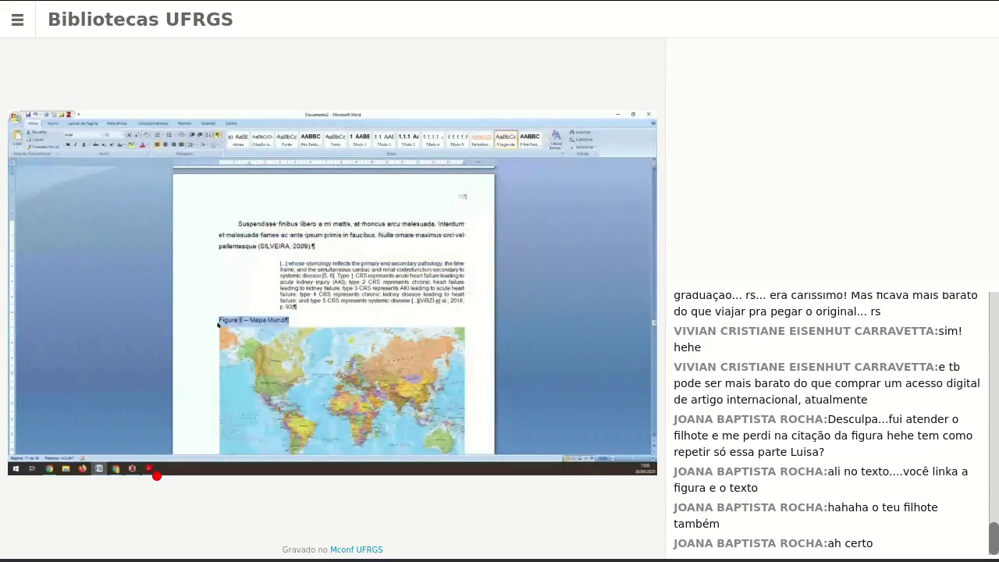
{"action": "left_click", "coordinate": [219, 321]}
{"action": "type", "text": "Suspendisse finibus libero a mi mattis, at rhoncus arcu malesuada. Interdum et malesuada fames ac ante ipsum primis in faucibus. Nulla ornare maximus orci vel pellentesque (SILVEIRA, 2009)."}
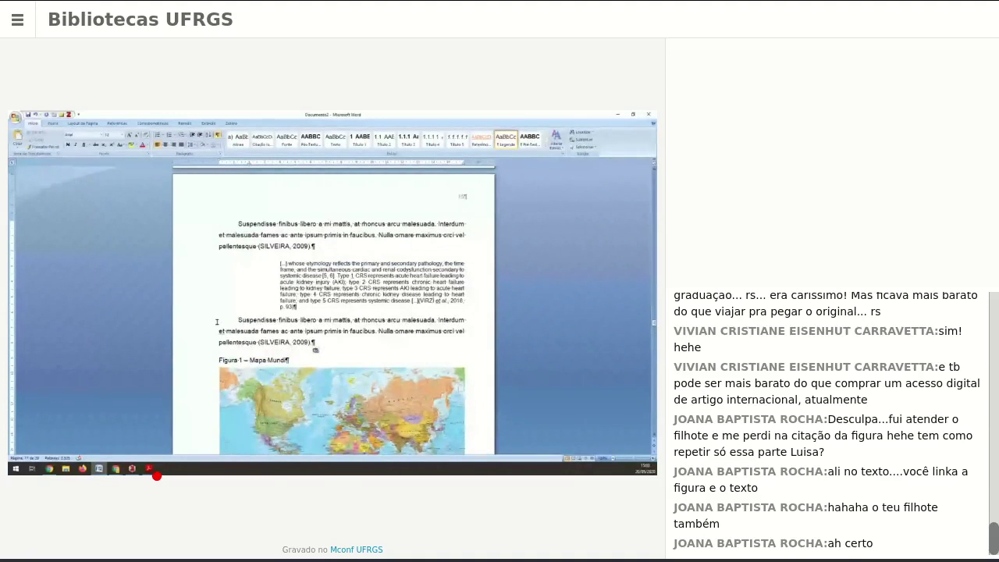
- Insert a parenthesised cross-reference to the "Mapa Mundi" figure, label and number only, after "faucibus" in the paragraph above its caption
{"action": "left_click", "coordinate": [377, 331]}
{"action": "key", "text": "Left"}
{"action": "type", "text": "()"}
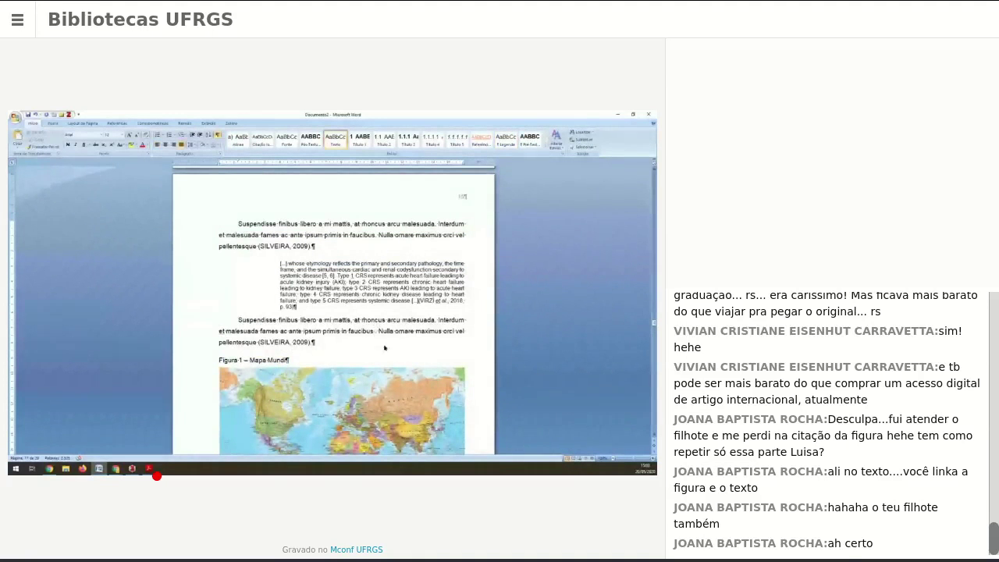
{"action": "key", "text": "Left"}
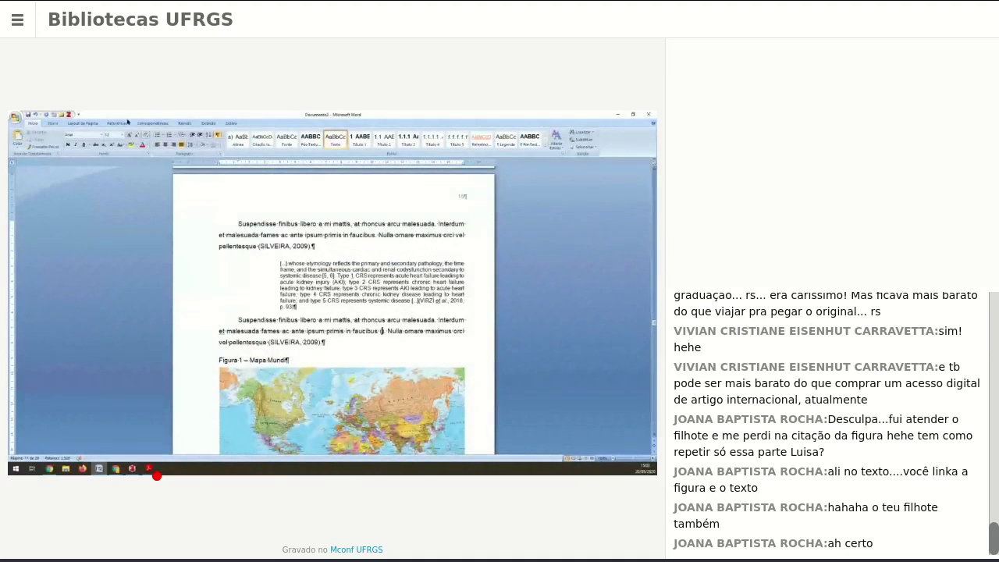
{"action": "left_click", "coordinate": [113, 124]}
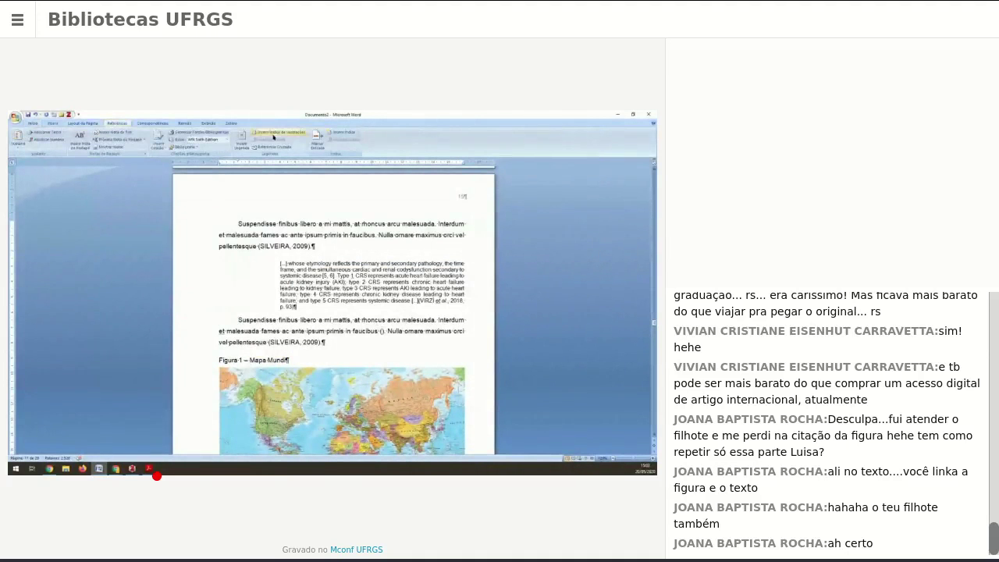
{"action": "left_click", "coordinate": [273, 147]}
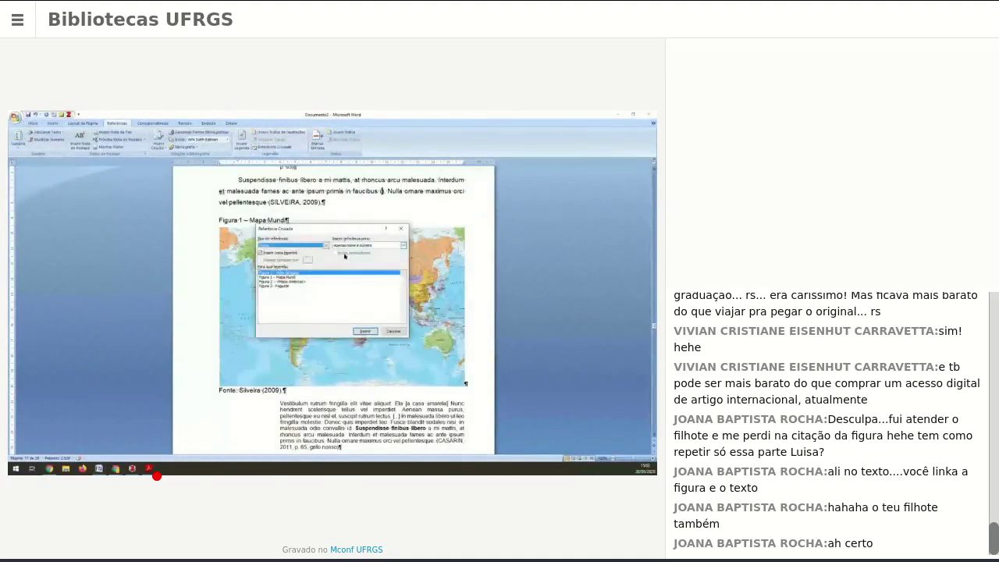
{"action": "left_click", "coordinate": [324, 278]}
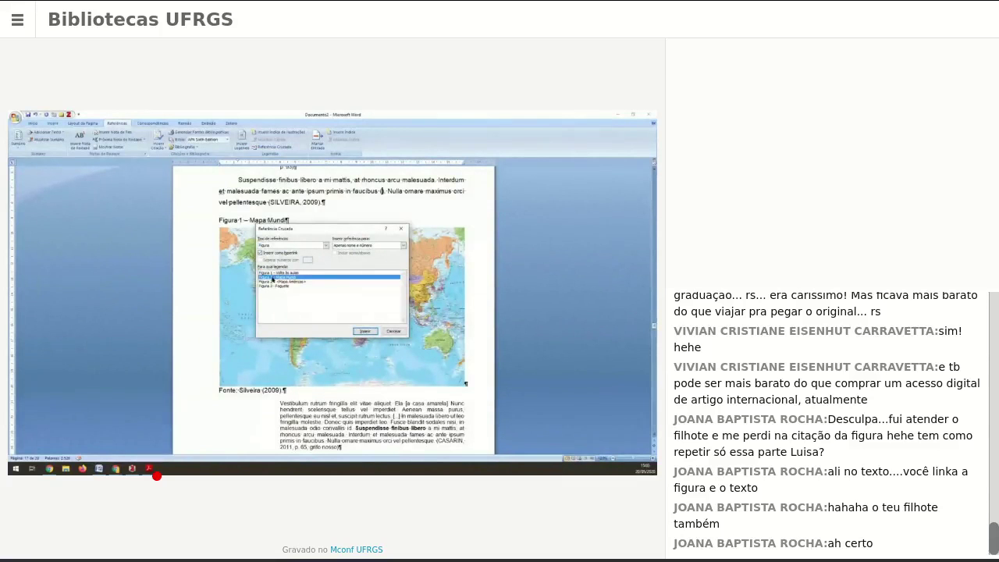
{"action": "left_click", "coordinate": [374, 330]}
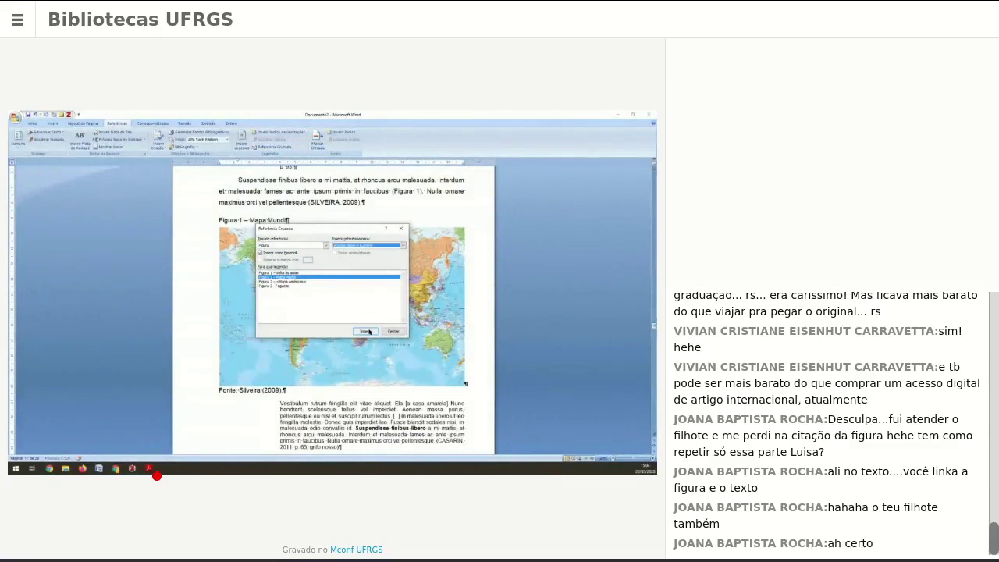
{"action": "left_click", "coordinate": [393, 330]}
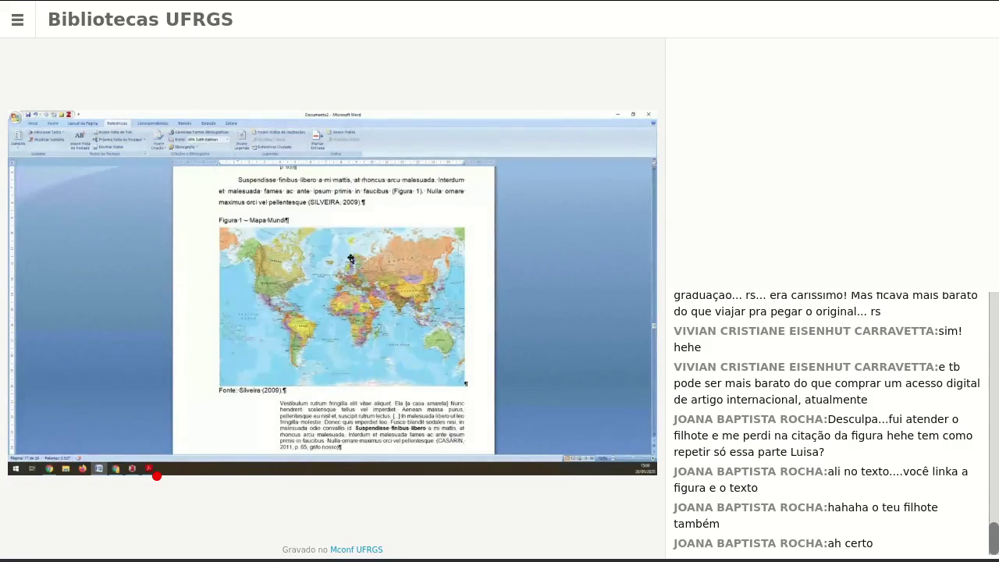
- Select the text from section 2 through the "Foguete" figure in section 2.2.1 and bring up its field-update options
{"action": "scroll", "coordinate": [349, 260], "scroll_direction": "down", "scroll_amount": 2, "text": "ctrl"}
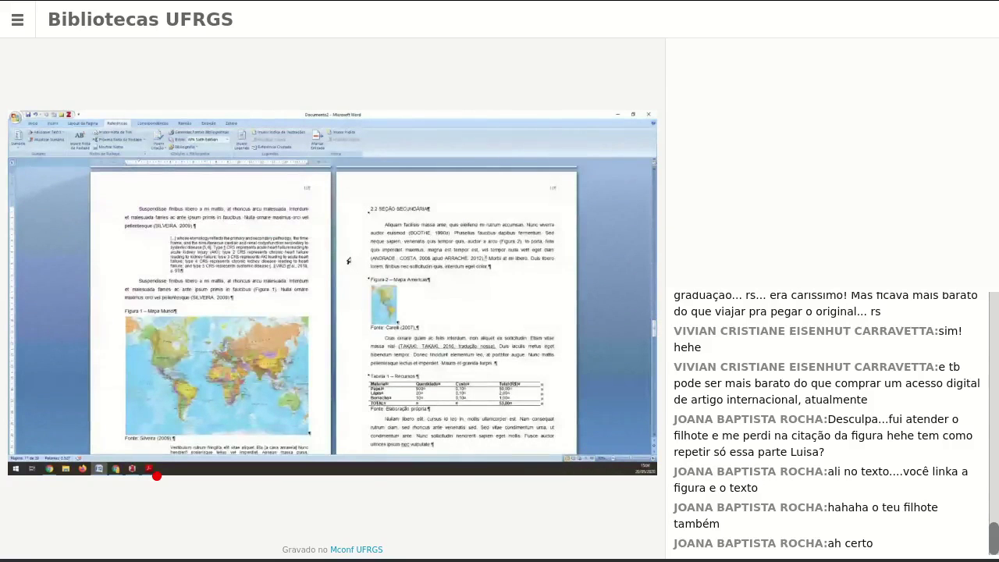
{"action": "scroll", "coordinate": [349, 260], "scroll_direction": "down", "scroll_amount": 1, "text": "ctrl"}
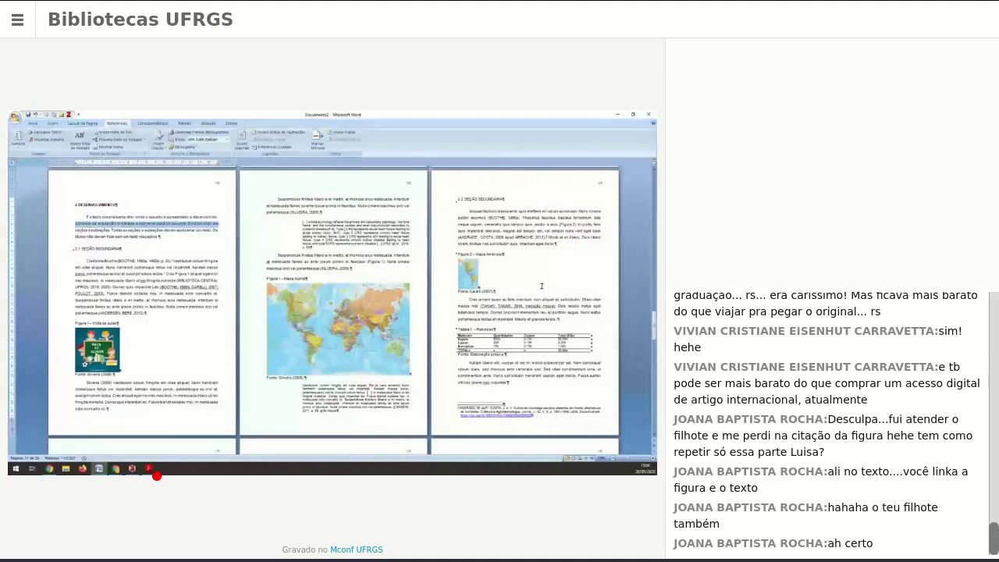
{"action": "scroll", "coordinate": [541, 287], "scroll_direction": "down", "scroll_amount": 5}
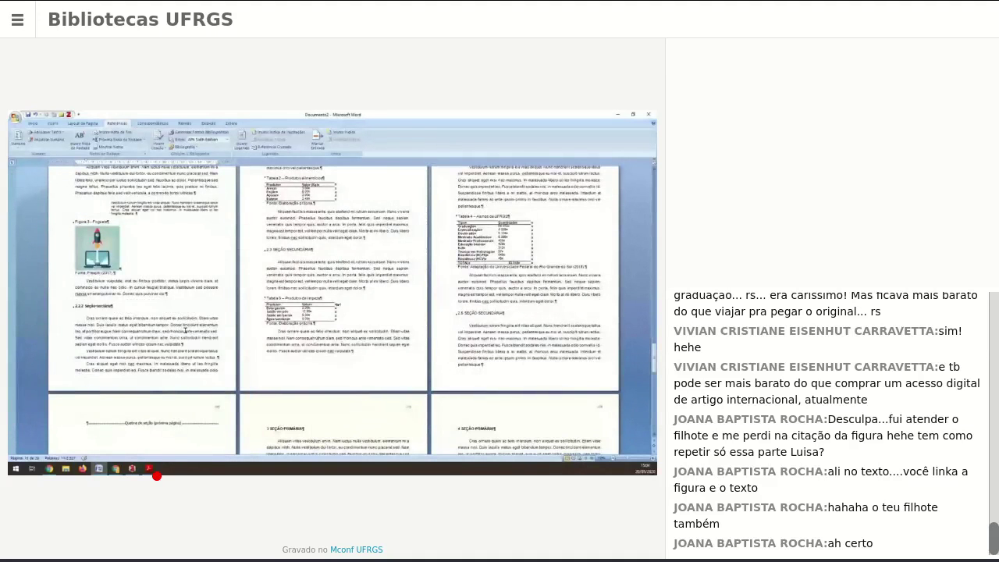
{"action": "scroll", "coordinate": [252, 327], "scroll_direction": "down", "scroll_amount": 5}
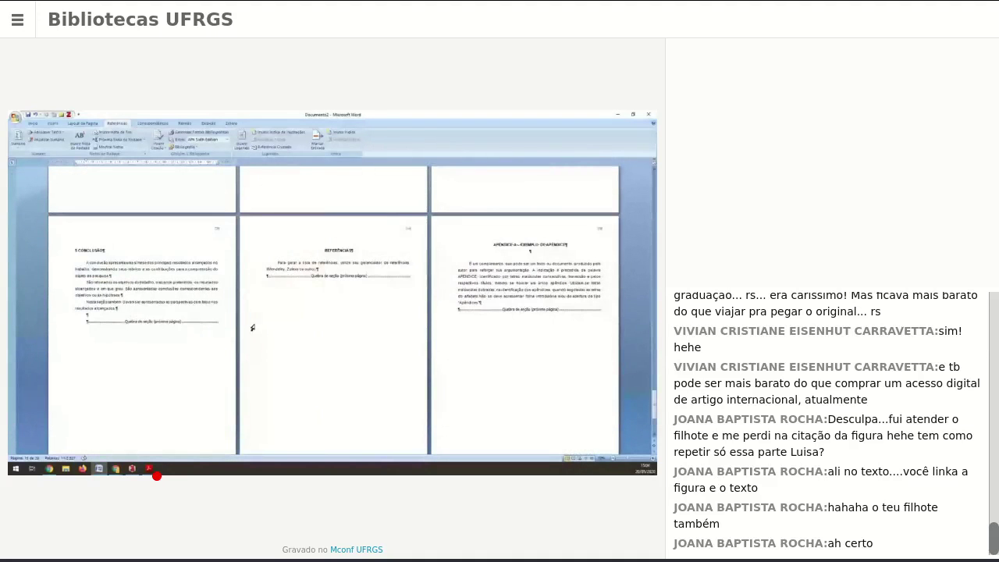
{"action": "scroll", "coordinate": [252, 328], "scroll_direction": "up", "scroll_amount": 5}
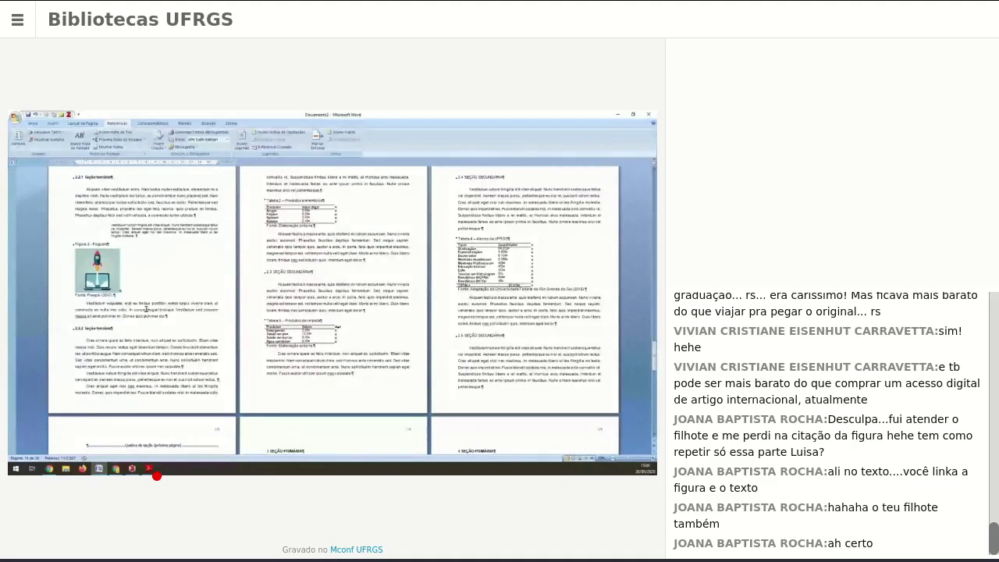
{"action": "left_click_drag", "start_coordinate": [146, 310], "coordinate": [75, 177]}
{"action": "right_click", "coordinate": [93, 248]}
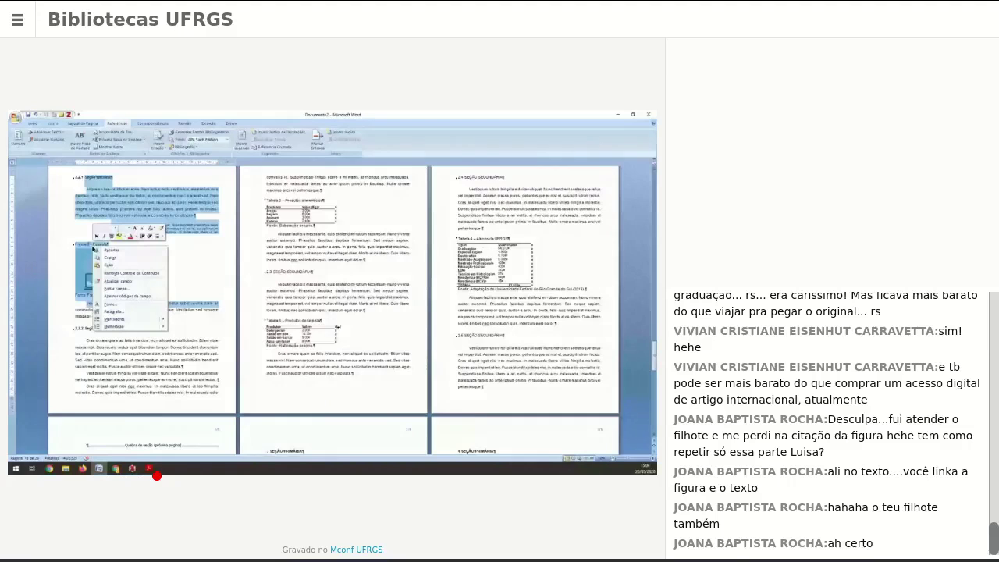
{"action": "scroll", "coordinate": [291, 320], "scroll_direction": "up", "scroll_amount": 3}
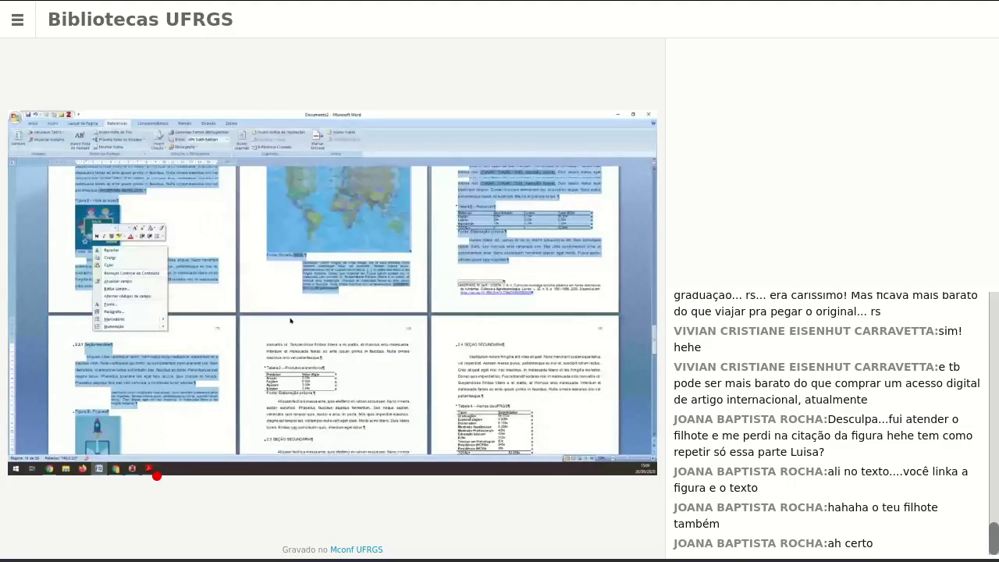
{"action": "scroll", "coordinate": [290, 320], "scroll_direction": "up", "scroll_amount": 3}
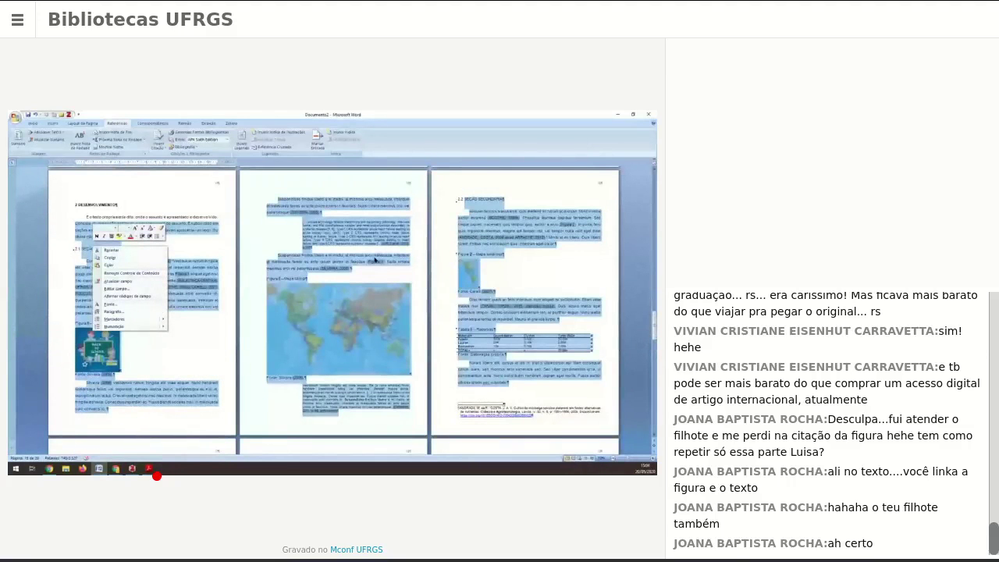
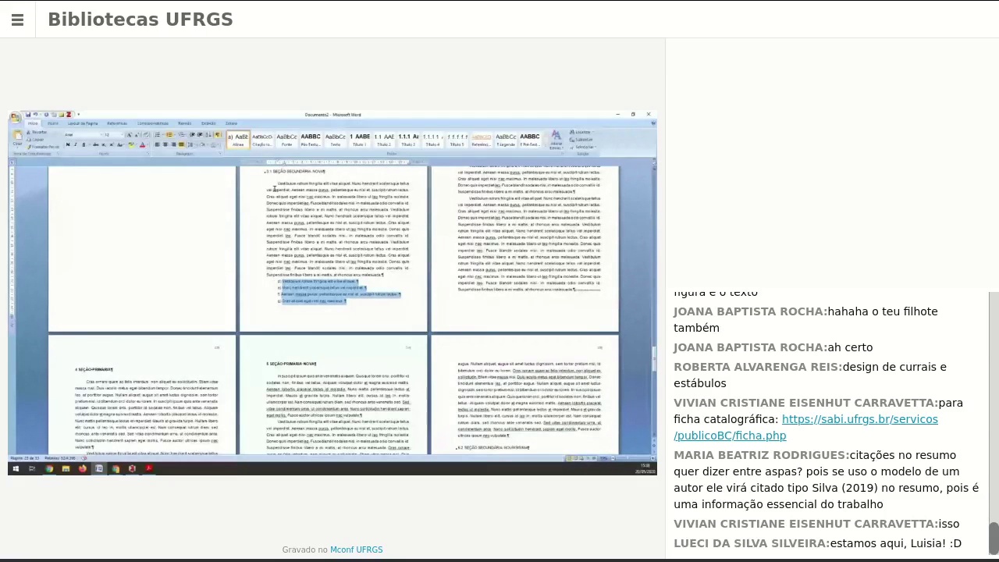
- Restart the lettered list under "SEÇÃO SECUNDÁRIA NOVA" at a and adjust the indent of its items
{"action": "left_click_drag", "start_coordinate": [283, 163], "coordinate": [286, 165]}
{"action": "right_click", "coordinate": [285, 281]}
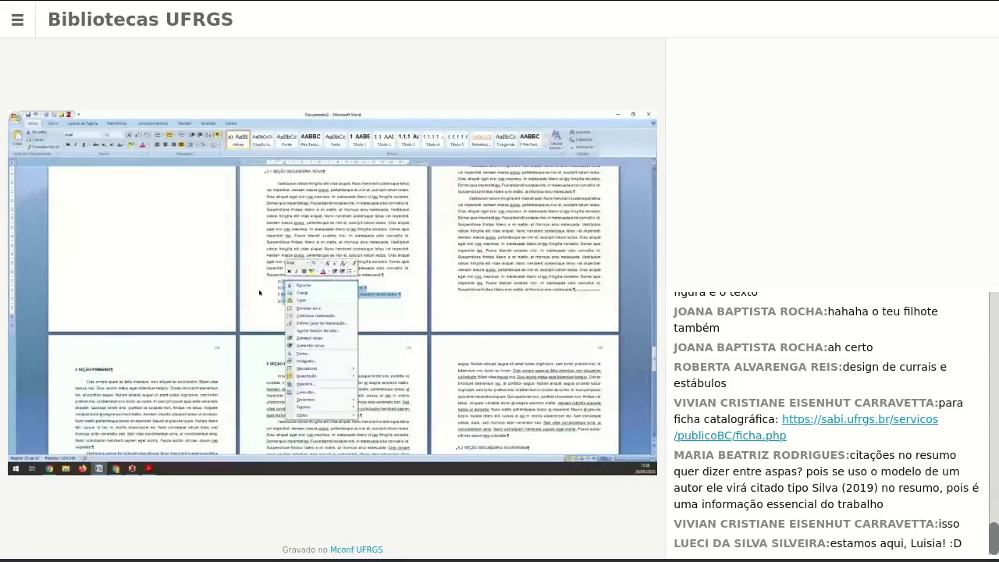
{"action": "left_click", "coordinate": [308, 309]}
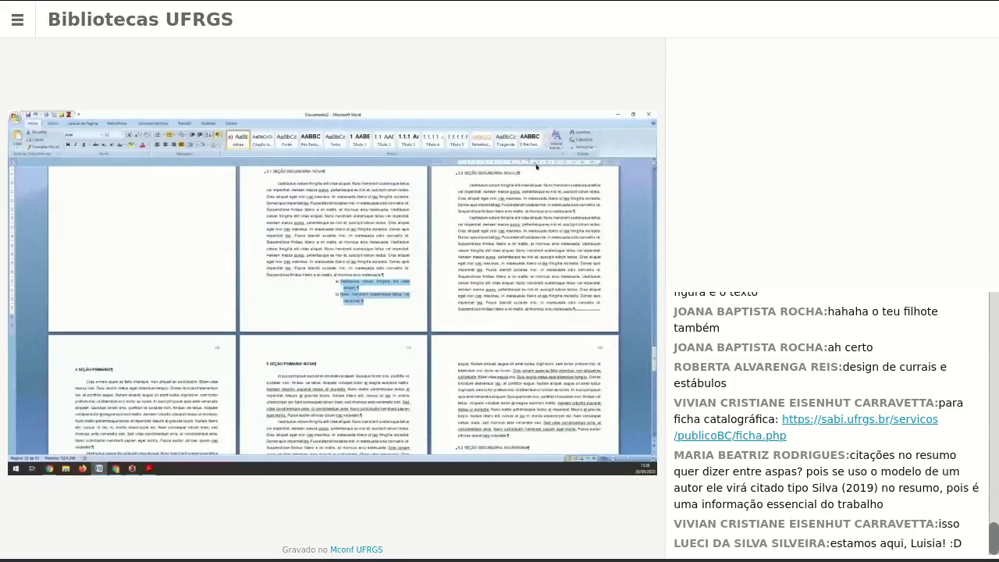
{"action": "left_click_drag", "start_coordinate": [535, 163], "coordinate": [475, 163]}
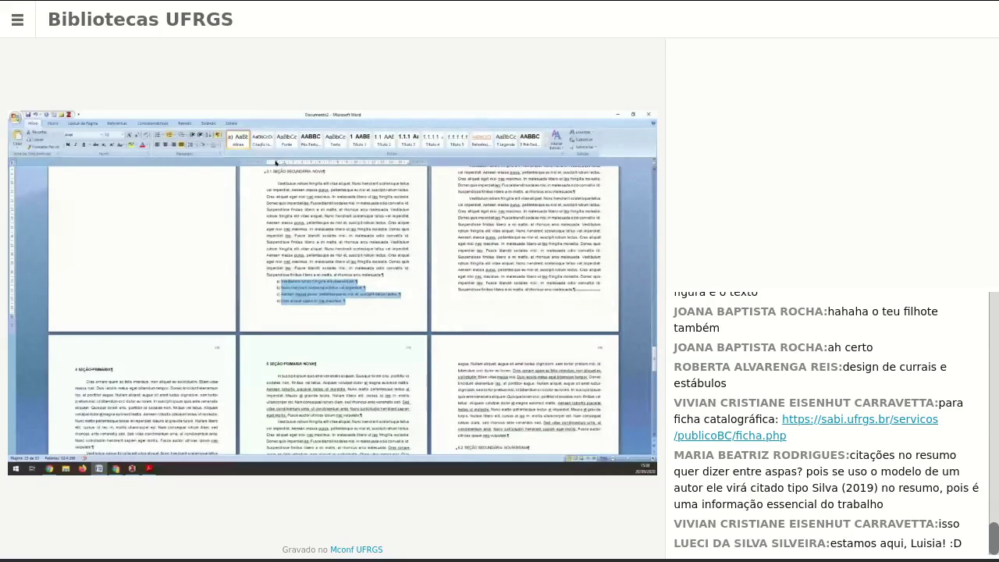
{"action": "left_click_drag", "start_coordinate": [275, 163], "coordinate": [288, 165]}
{"action": "left_click", "coordinate": [364, 313]}
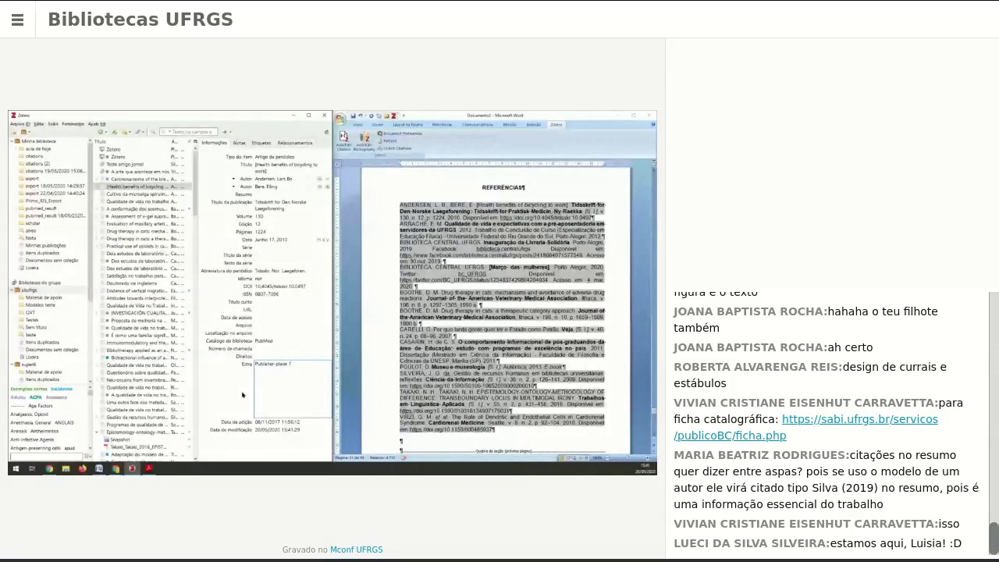
- Enter Turkish as the publisher-place in the bicycling article's Extra field and copy its publication title
{"action": "type", "text": "urkish"}
{"action": "left_click", "coordinate": [288, 205]}
{"action": "key", "text": "ctrl+c"}
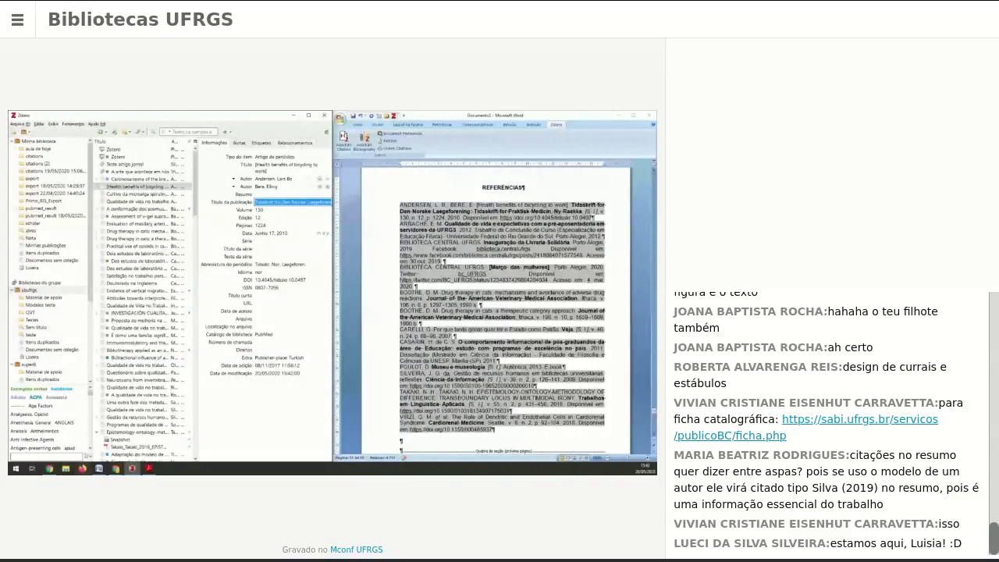
- Switch to Chrome and search the BVS Portal de Revistas for "Tidsskrift for Den Norske Laegeforening" to find its place of publication
{"action": "left_click", "coordinate": [115, 468]}
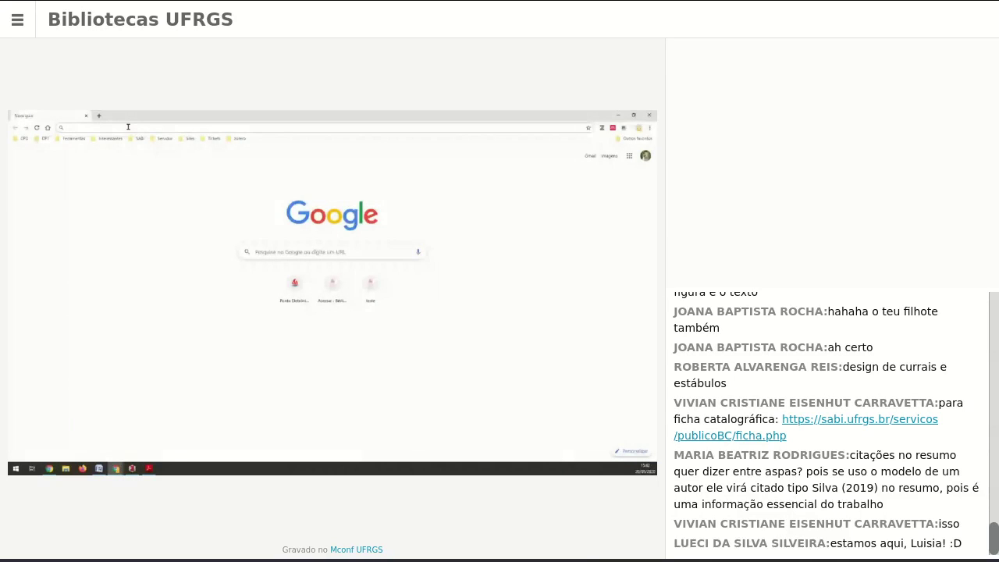
{"action": "left_click", "coordinate": [128, 127]}
{"action": "type", "text": "\"Tidsskrift for Den Norske Lægeforening\""}
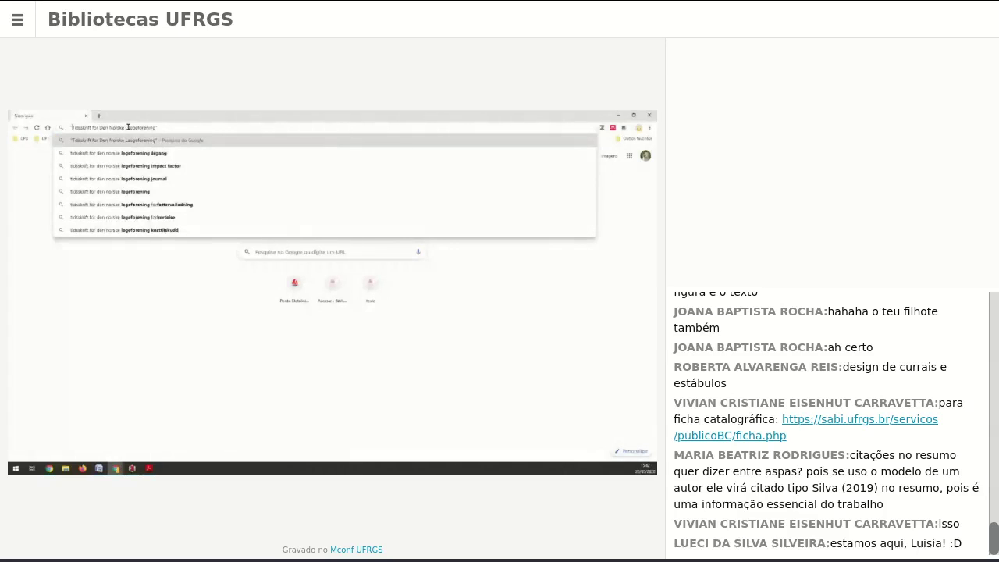
{"action": "key", "text": "ctrl+a"}
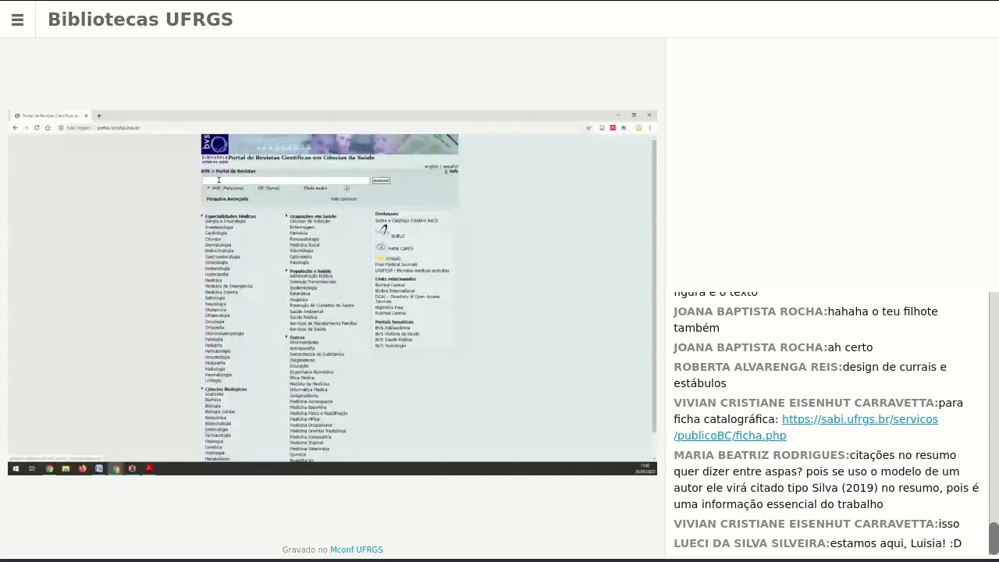
{"action": "left_click", "coordinate": [219, 180]}
{"action": "key", "text": "ctrl+v"}
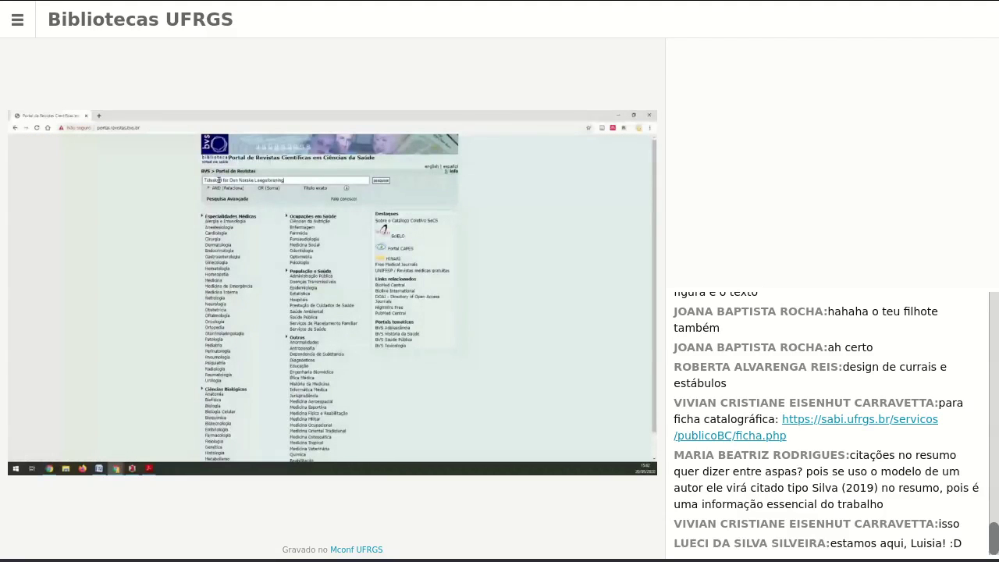
{"action": "key", "text": "Return"}
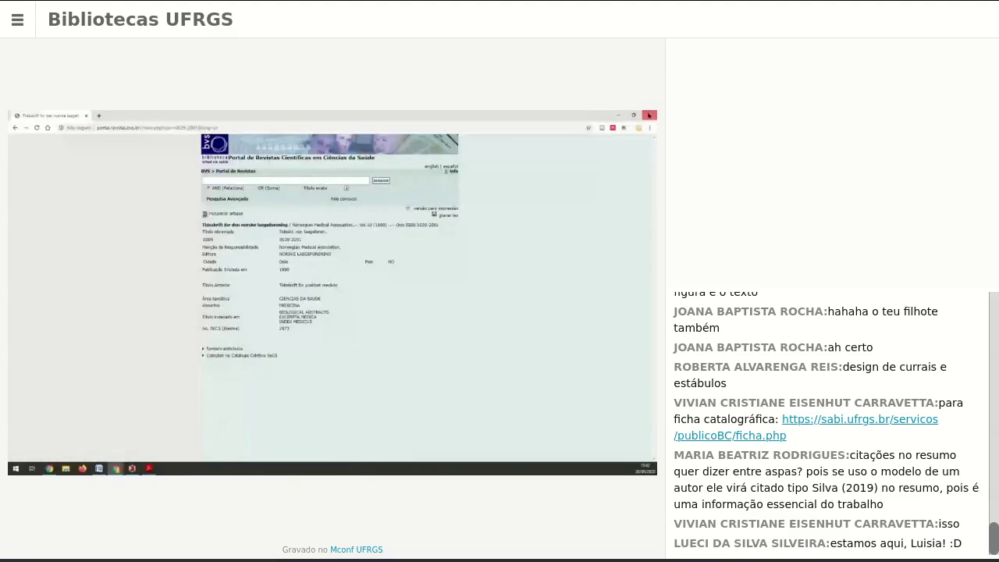
{"action": "left_click", "coordinate": [649, 114]}
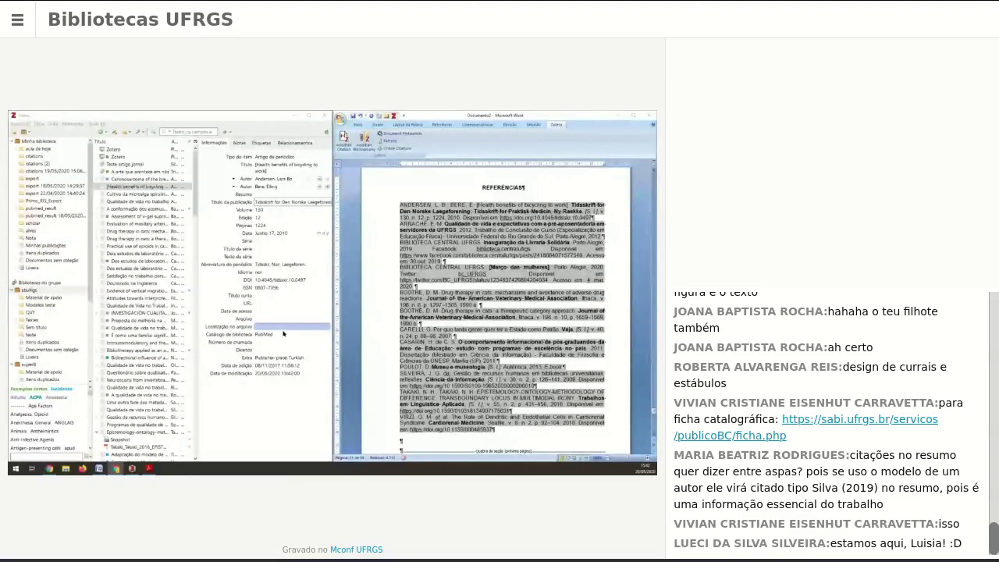
- Set the publisher-place in the bicycling article's Extra field to Oslo and refresh the Word reference list to check it
{"action": "double_click", "coordinate": [296, 359]}
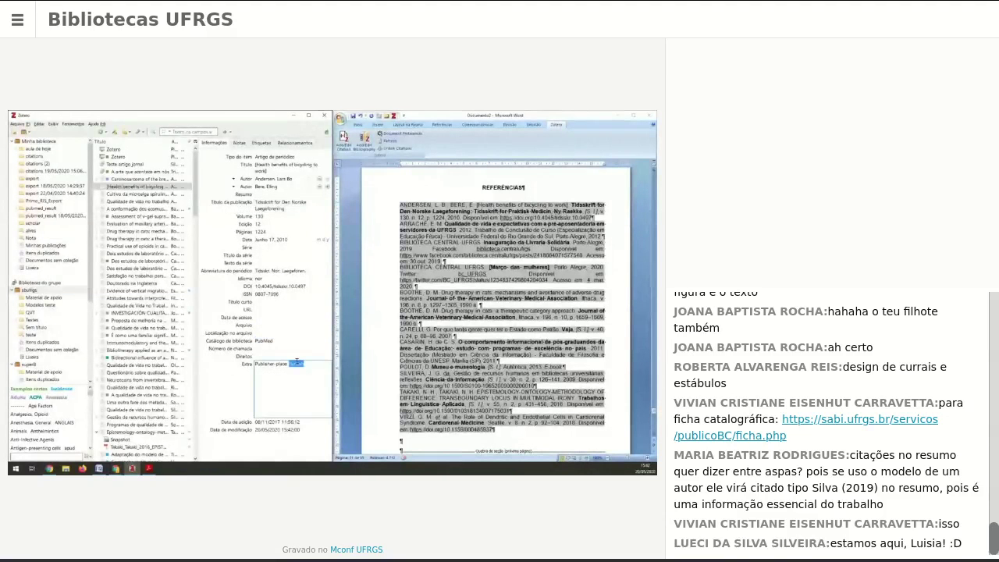
{"action": "type", "text": "Oslo"}
{"action": "left_click", "coordinate": [279, 351]}
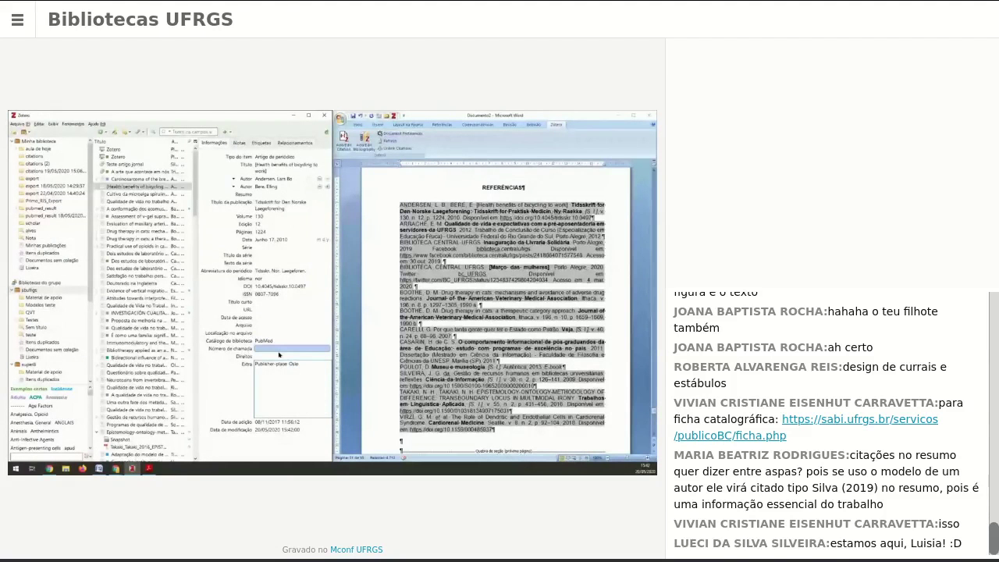
{"action": "left_click", "coordinate": [279, 355]}
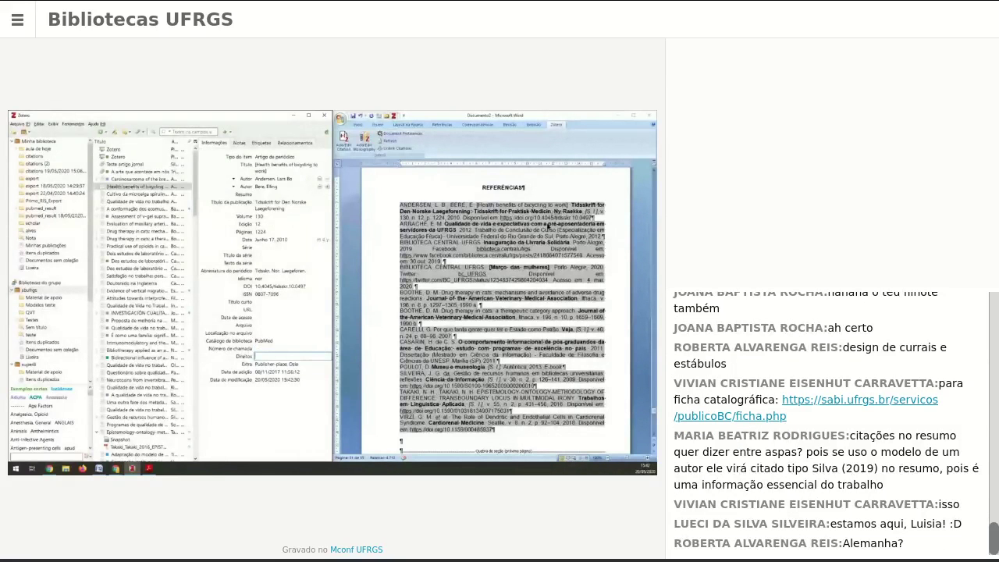
{"action": "left_click", "coordinate": [549, 227]}
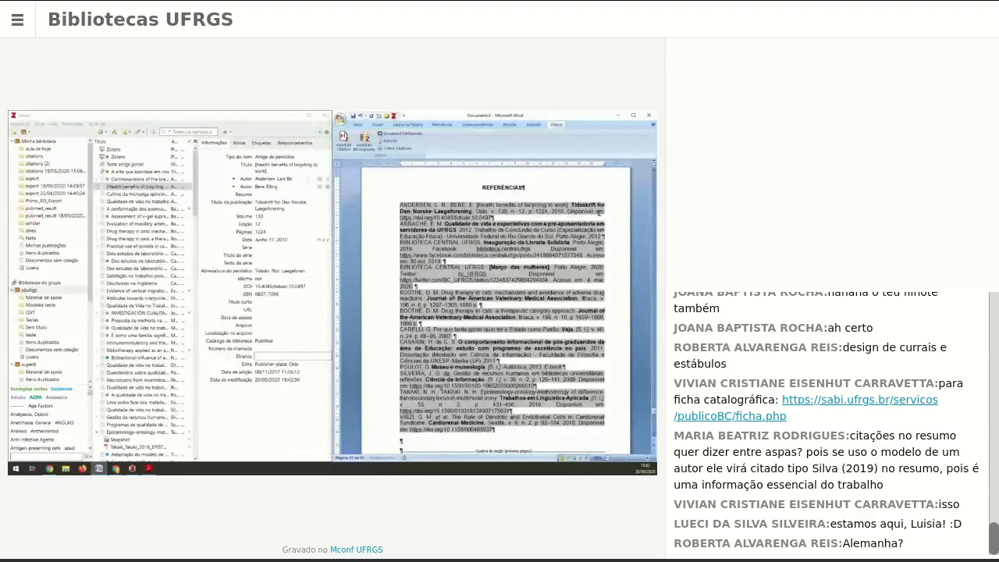
{"action": "left_click_drag", "start_coordinate": [491, 212], "coordinate": [464, 211]}
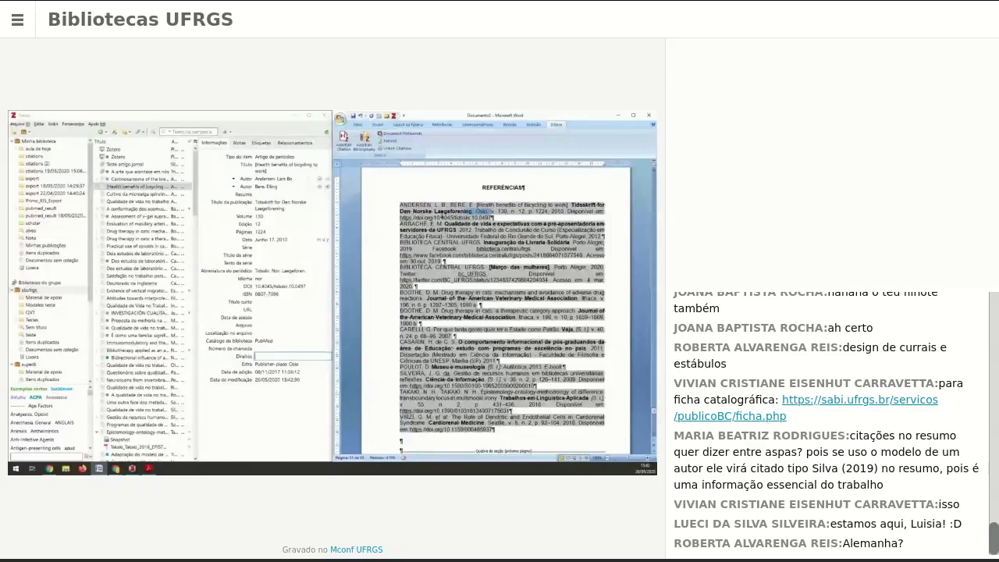
{"action": "key", "text": "alt+Tab"}
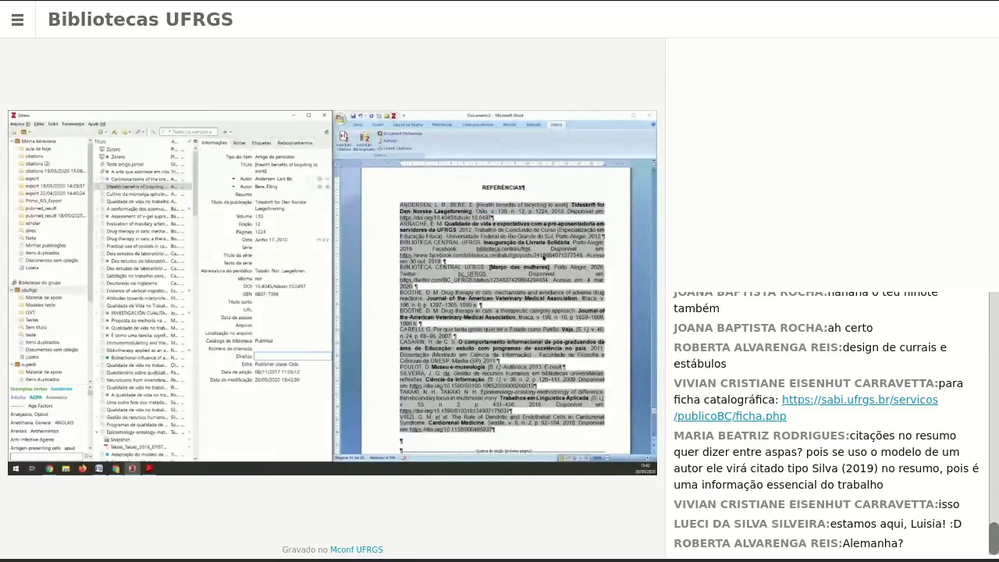
{"action": "scroll", "coordinate": [544, 257], "scroll_direction": "down", "scroll_amount": 3}
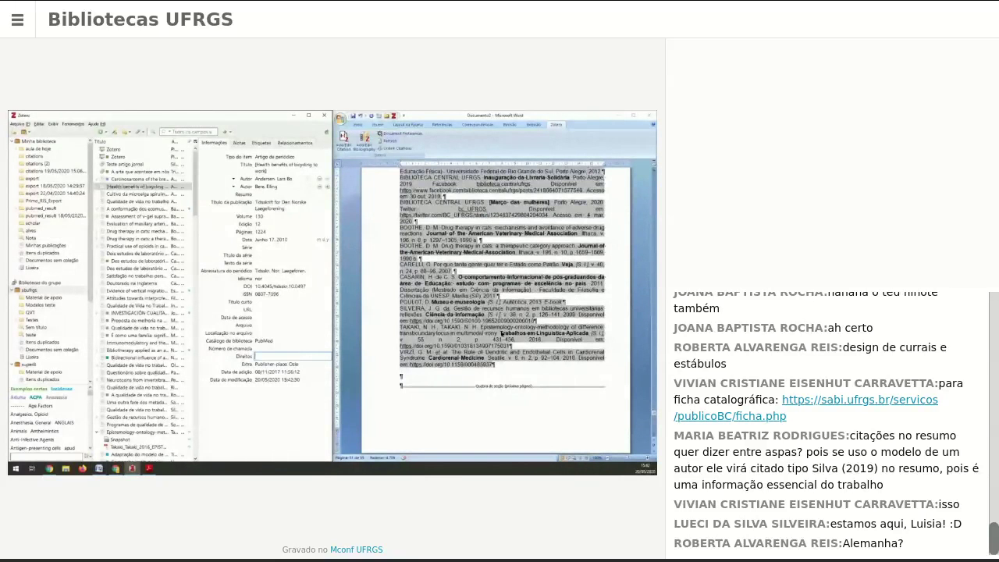
{"action": "scroll", "coordinate": [502, 333], "scroll_direction": "up", "scroll_amount": 4}
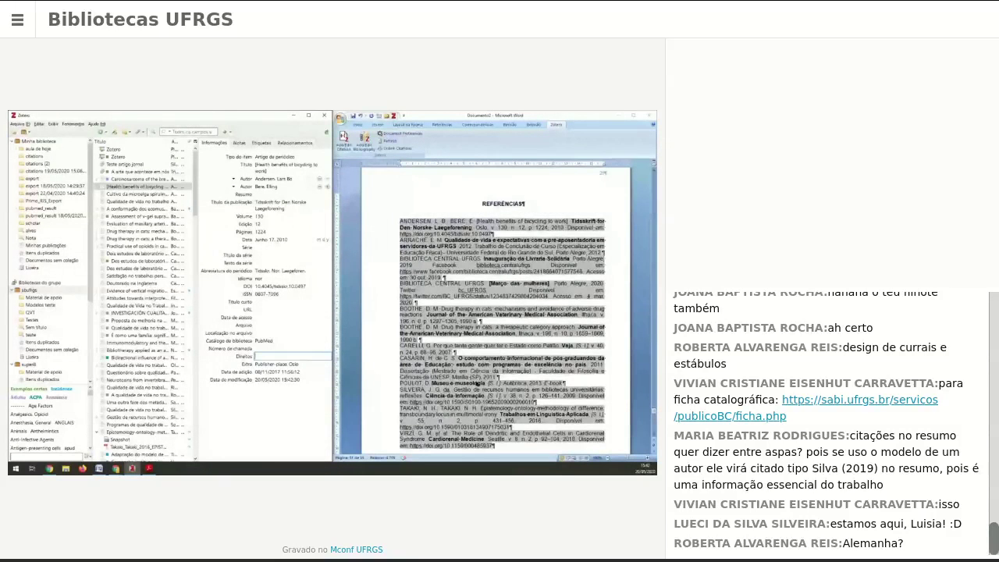
- Left-align all entries of the reference list under the REFERÊNCIAS heading
{"action": "scroll", "coordinate": [361, 428], "scroll_direction": "down", "scroll_amount": 1}
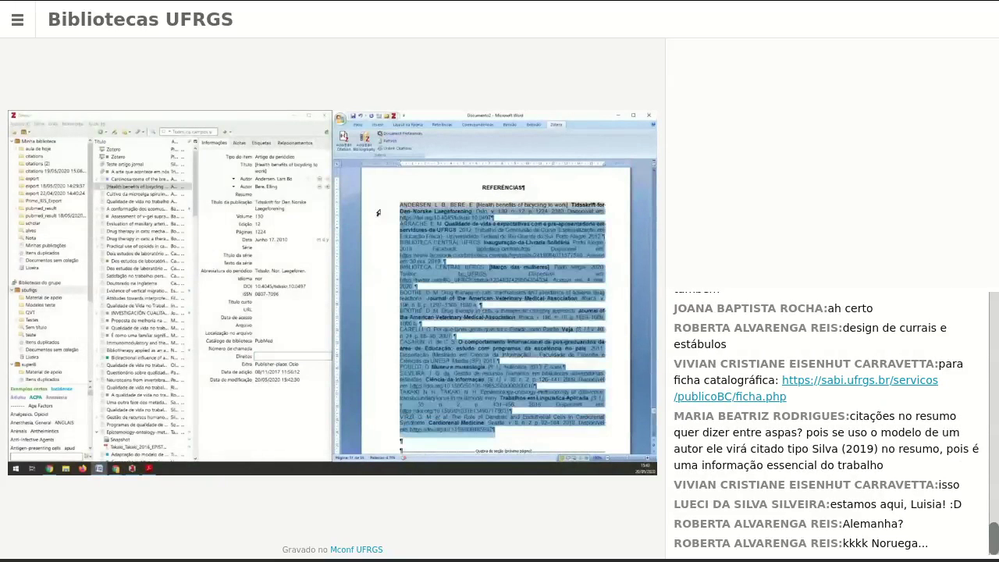
{"action": "left_click_drag", "start_coordinate": [378, 213], "coordinate": [379, 205]}
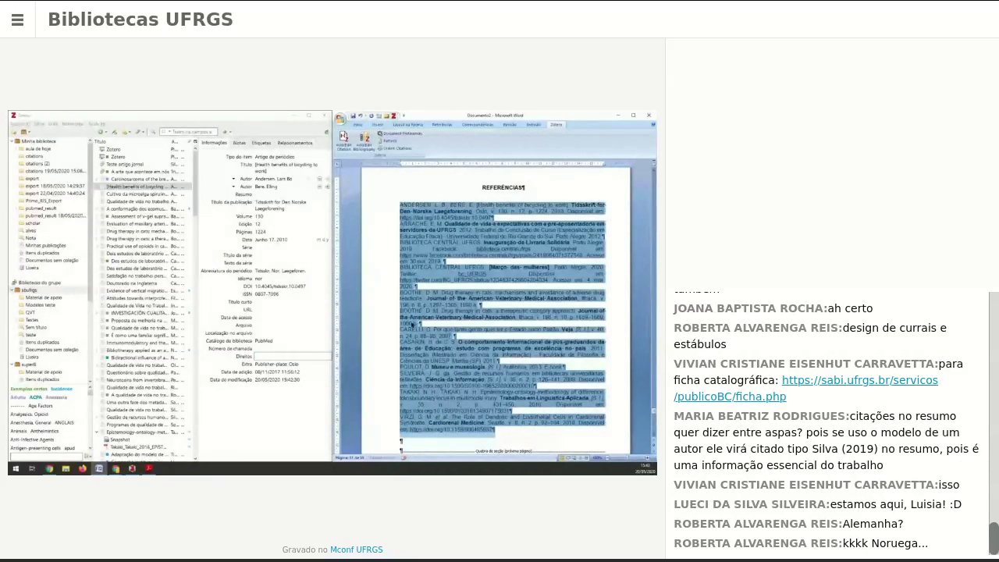
{"action": "left_click", "coordinate": [355, 125]}
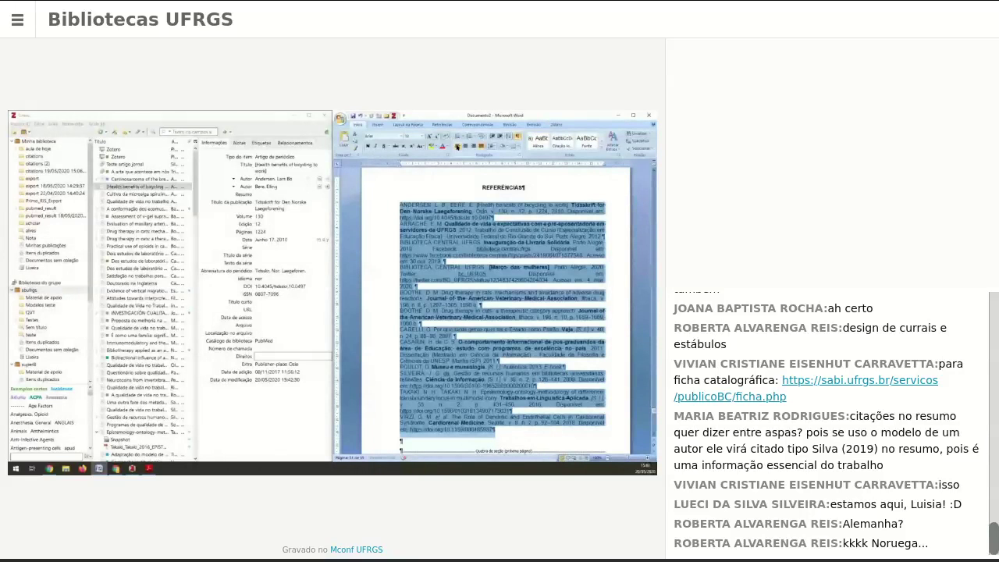
{"action": "left_click", "coordinate": [457, 146]}
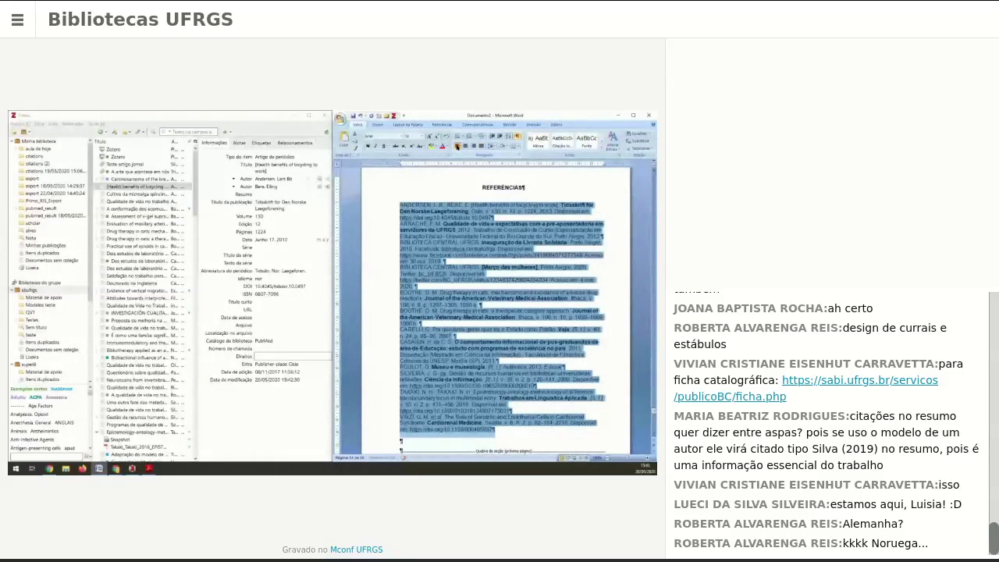
- Set the reference entries' paragraph spacing to 1 linha before and after, allowing space between paragraphs of the same style
{"action": "left_click", "coordinate": [520, 156]}
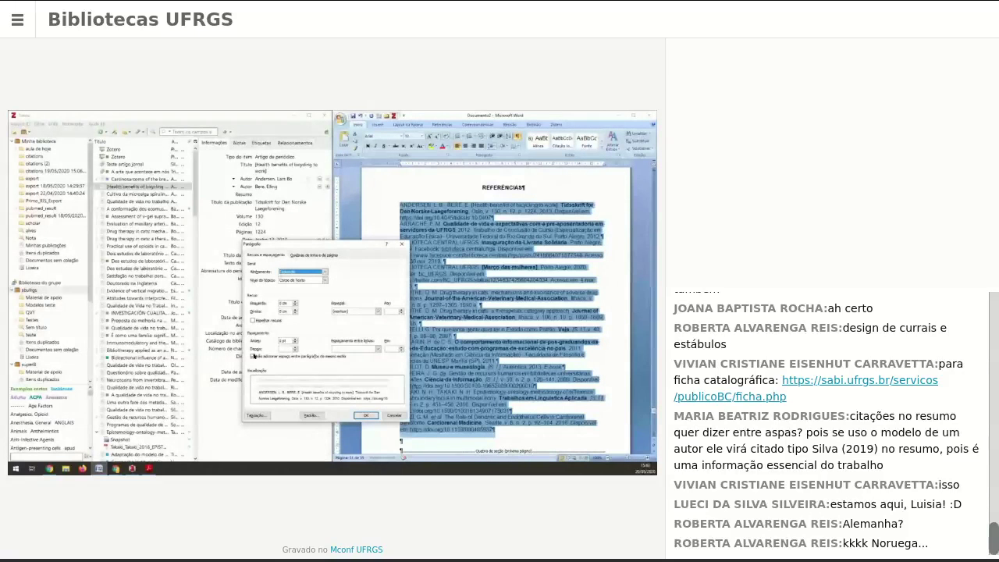
{"action": "left_click", "coordinate": [252, 356]}
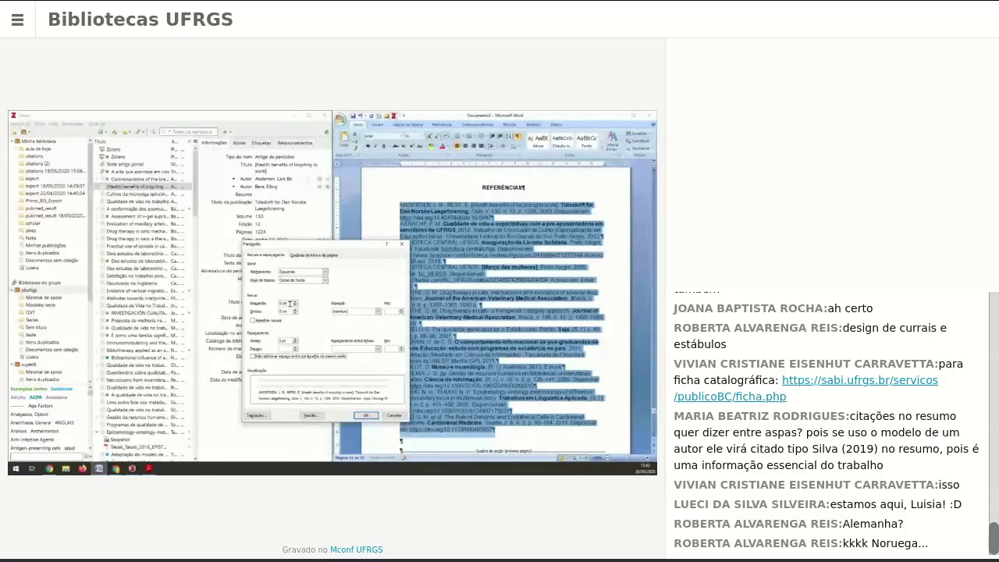
{"action": "left_click", "coordinate": [286, 341]}
{"action": "key", "text": "Tab"}
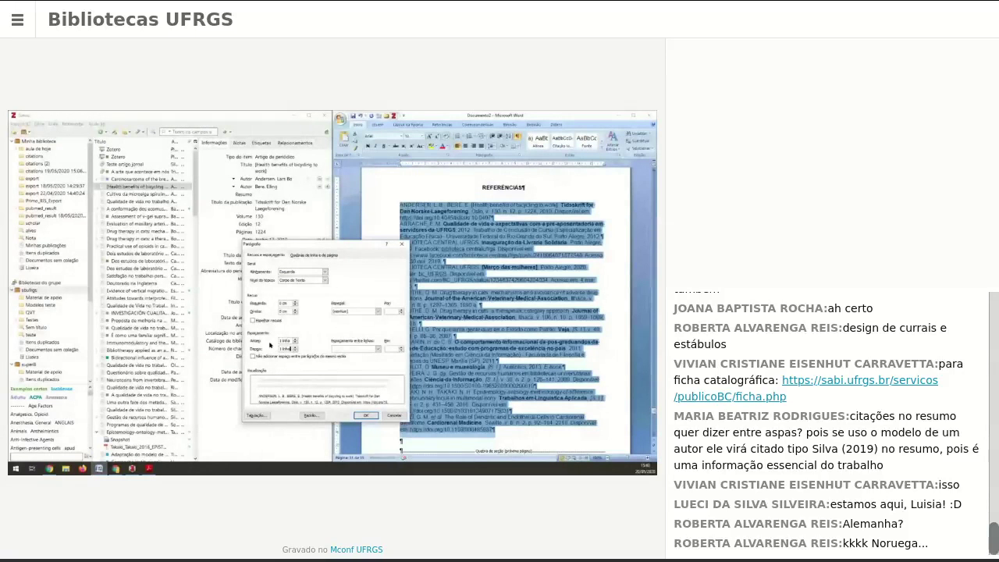
{"action": "key", "text": "Return"}
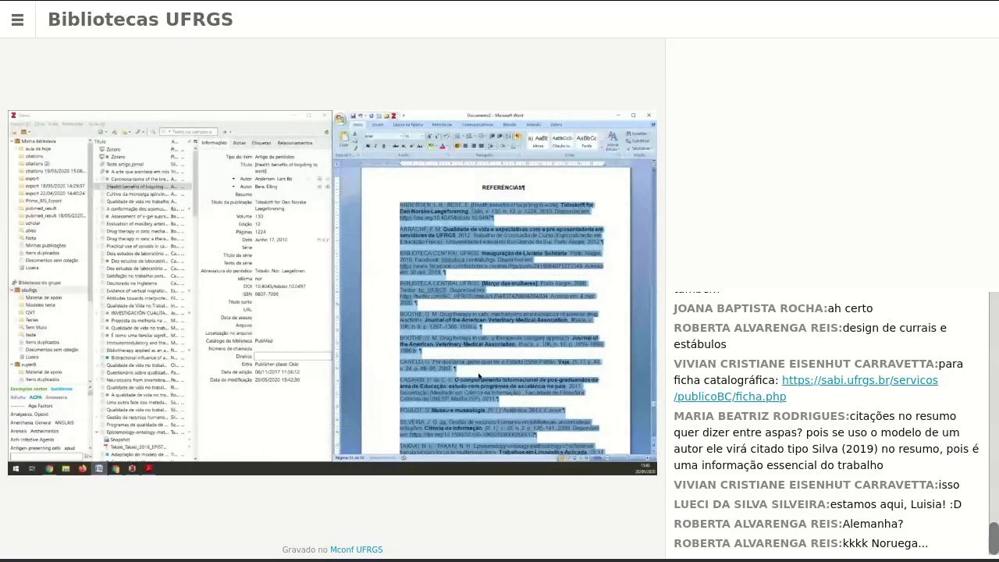
{"action": "scroll", "coordinate": [479, 376], "scroll_direction": "down", "scroll_amount": 2}
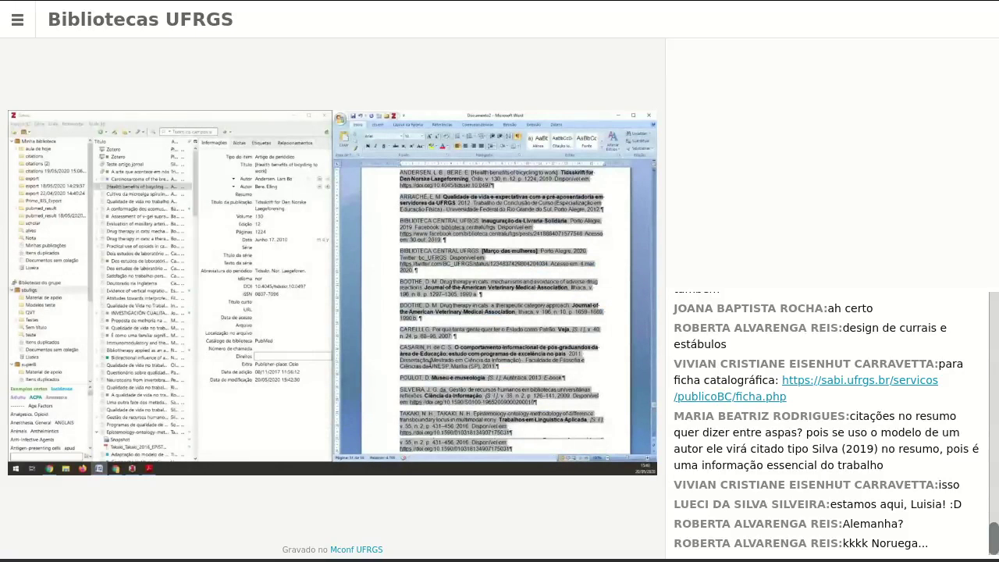
{"action": "scroll", "coordinate": [506, 349], "scroll_direction": "down", "scroll_amount": 5}
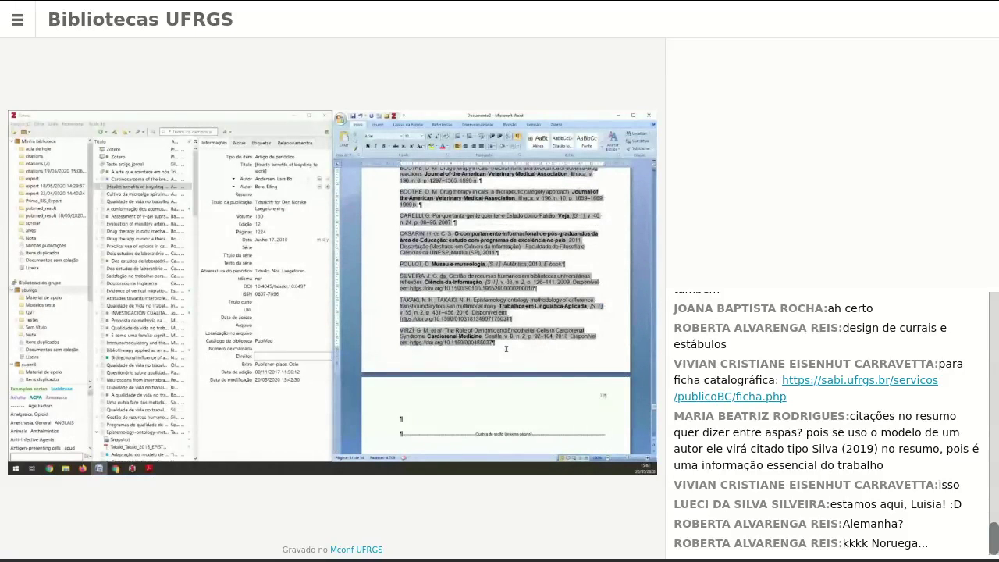
{"action": "scroll", "coordinate": [506, 349], "scroll_direction": "up", "scroll_amount": 5}
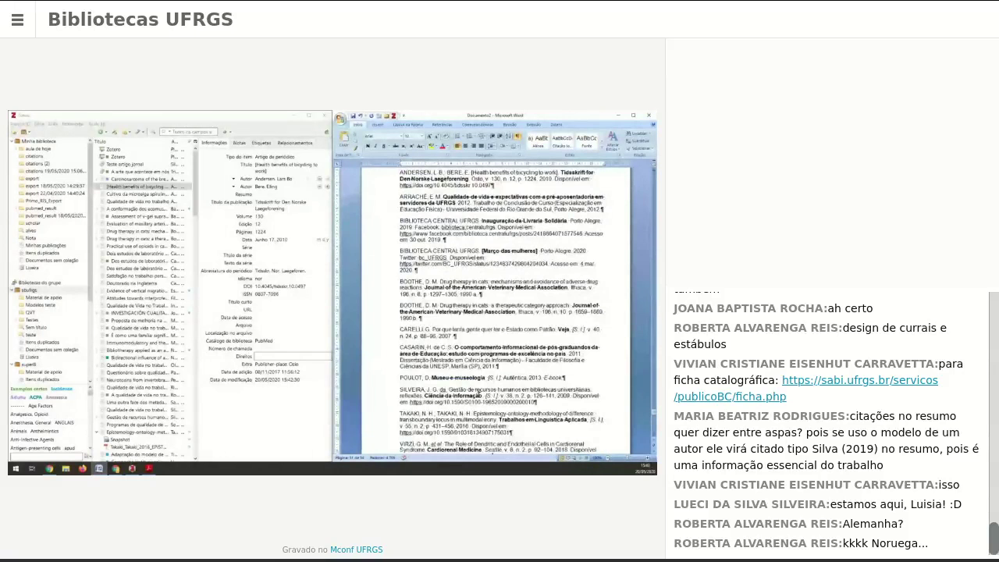
- Bring up Zotero's confirmation for unlinking the citations and cancel it
{"action": "scroll", "coordinate": [506, 349], "scroll_direction": "up", "scroll_amount": 5}
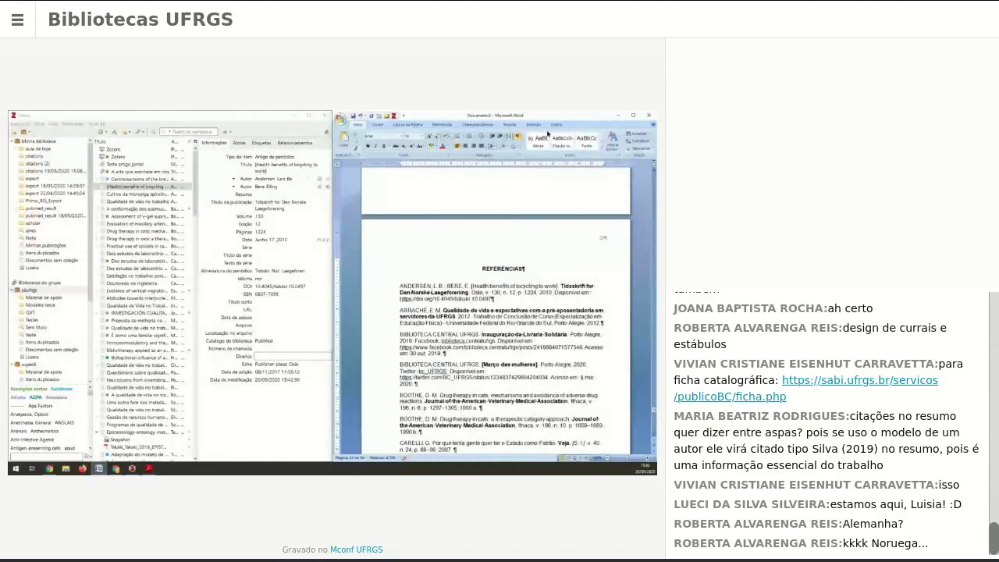
{"action": "left_click", "coordinate": [555, 124]}
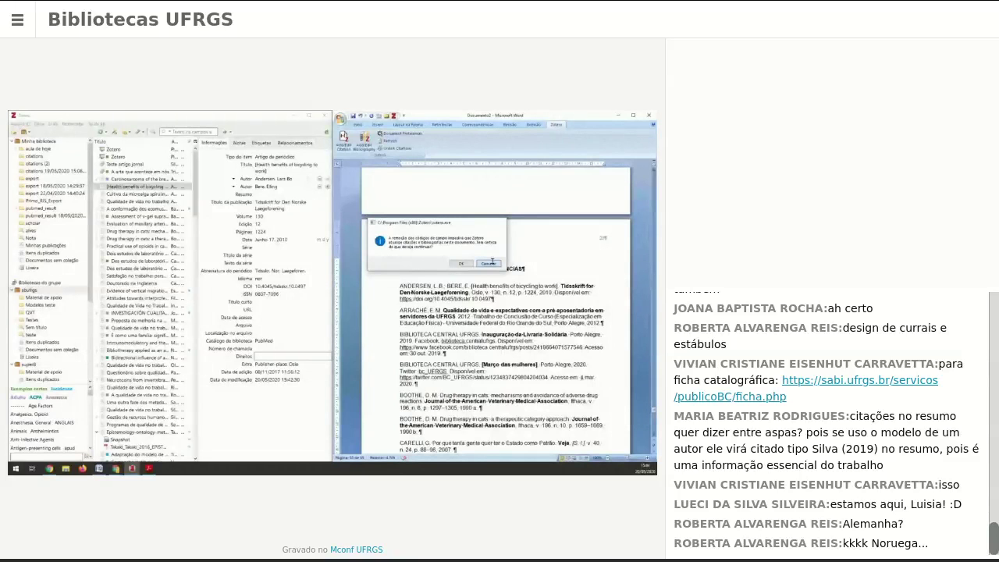
{"action": "left_click", "coordinate": [489, 263]}
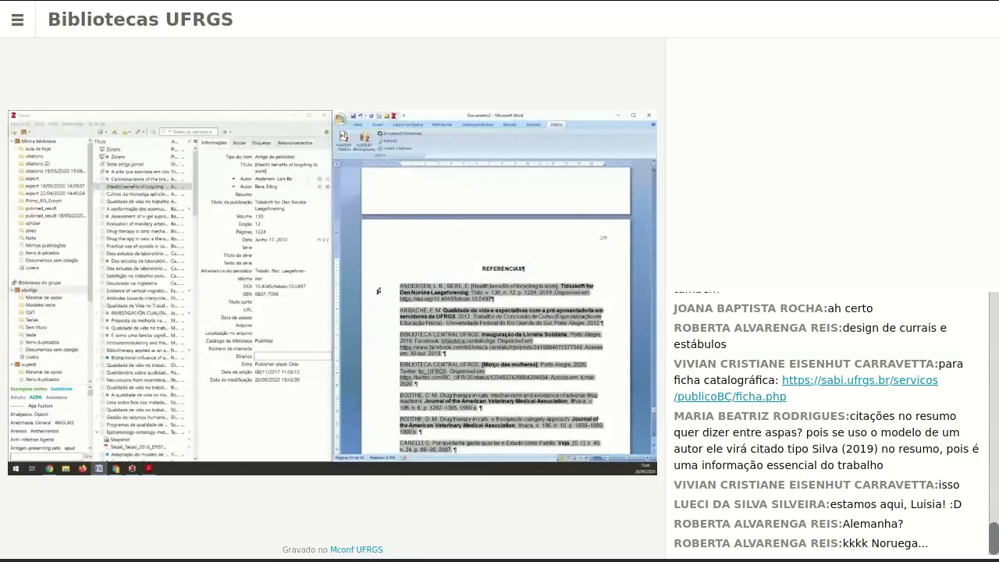
- Undo the spacing change in the reference list and return its entries to justified alignment
{"action": "scroll", "coordinate": [437, 312], "scroll_direction": "down", "scroll_amount": 3}
{"action": "left_click", "coordinate": [462, 328]}
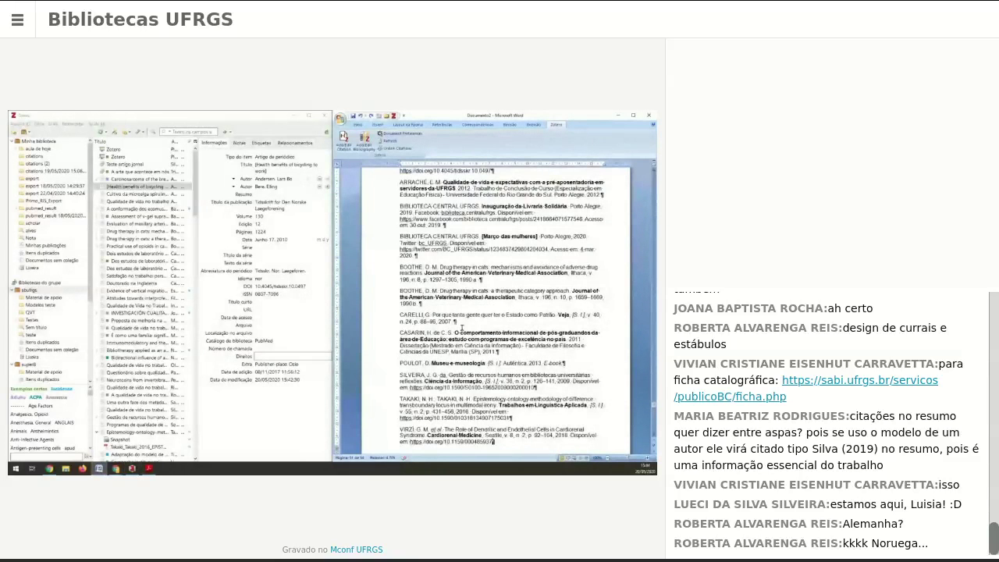
{"action": "key", "text": "ctrl+z"}
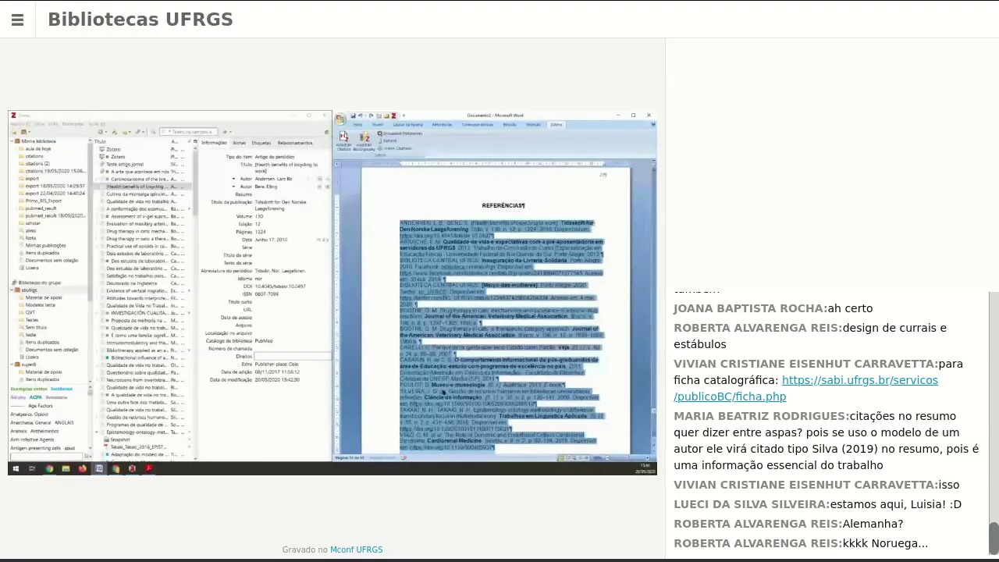
{"action": "key", "text": "ctrl+j"}
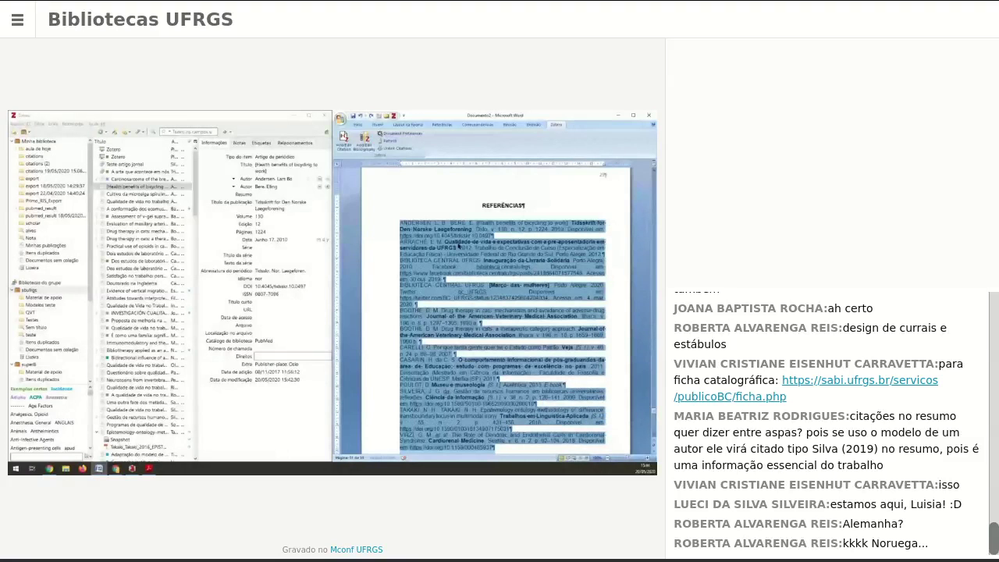
{"action": "scroll", "coordinate": [385, 403], "scroll_direction": "down", "scroll_amount": 2}
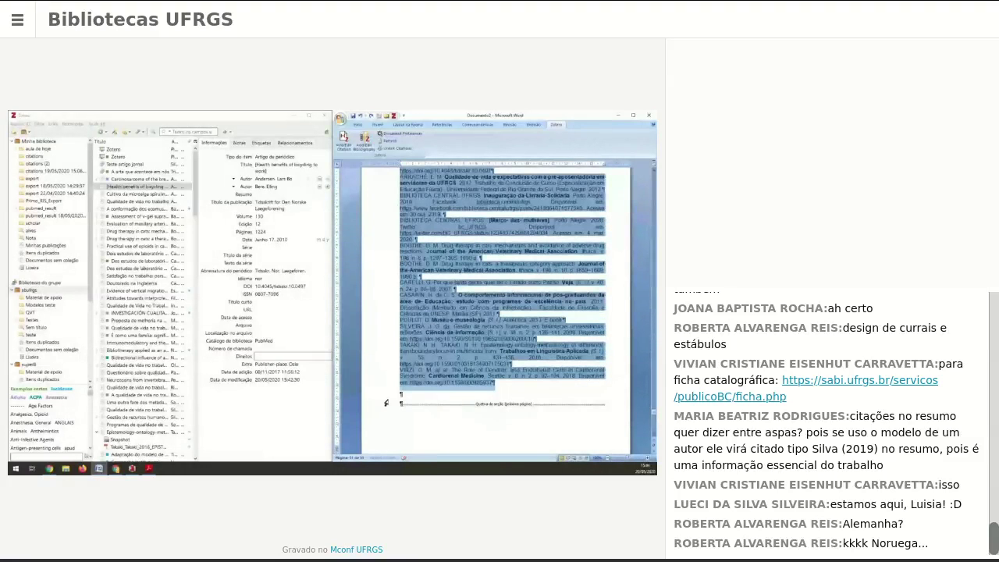
{"action": "scroll", "coordinate": [385, 403], "scroll_direction": "up", "scroll_amount": 3}
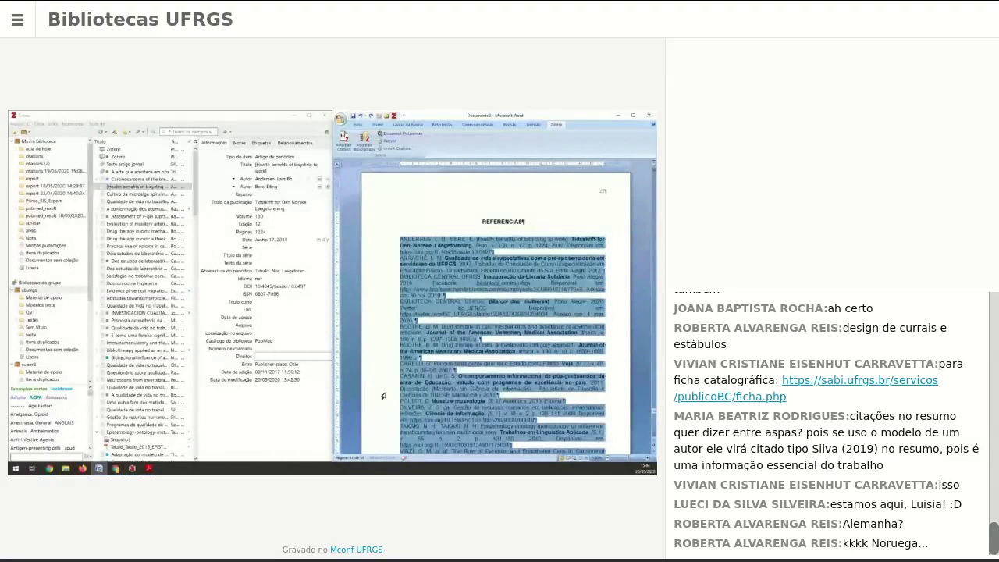
{"action": "scroll", "coordinate": [383, 396], "scroll_direction": "up", "scroll_amount": 1}
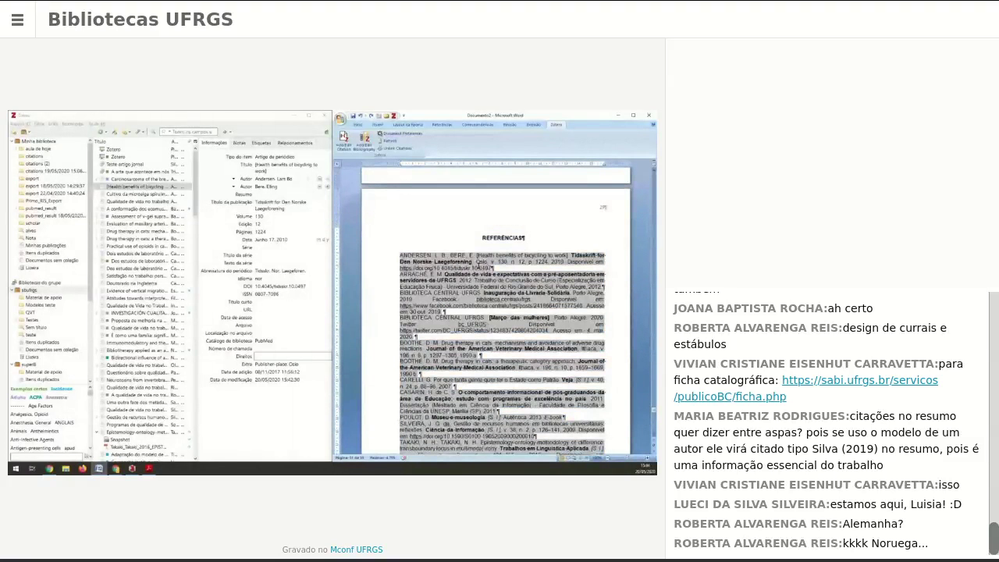
- Apply left alignment to the selected reference list again
{"action": "left_click", "coordinate": [463, 137]}
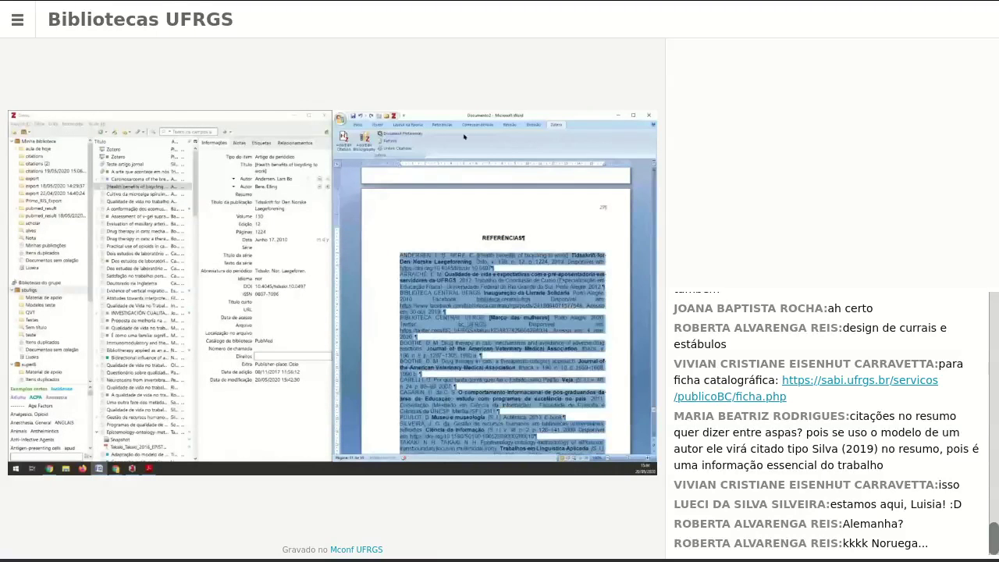
{"action": "scroll", "coordinate": [463, 136], "scroll_direction": "up", "scroll_amount": 7}
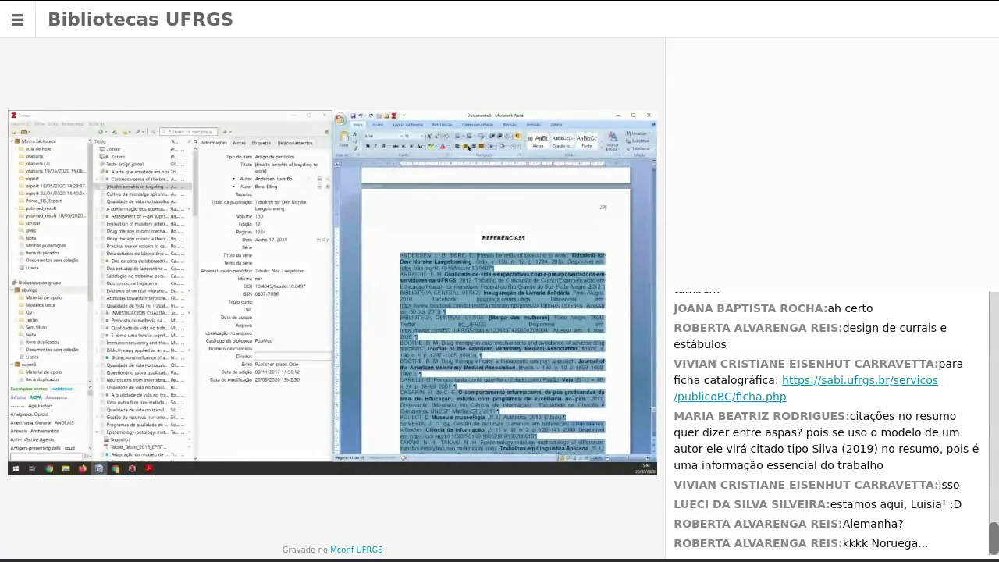
{"action": "left_click", "coordinate": [457, 146]}
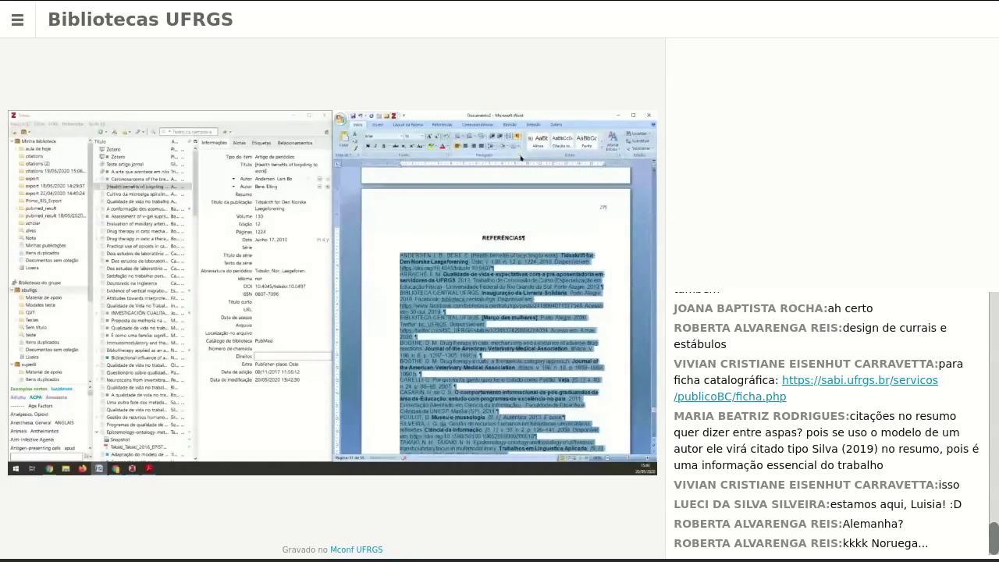
- Format the reference entries with 1 linha of spacing before and after, space between same-style paragraphs, and single line spacing
{"action": "left_click", "coordinate": [520, 157]}
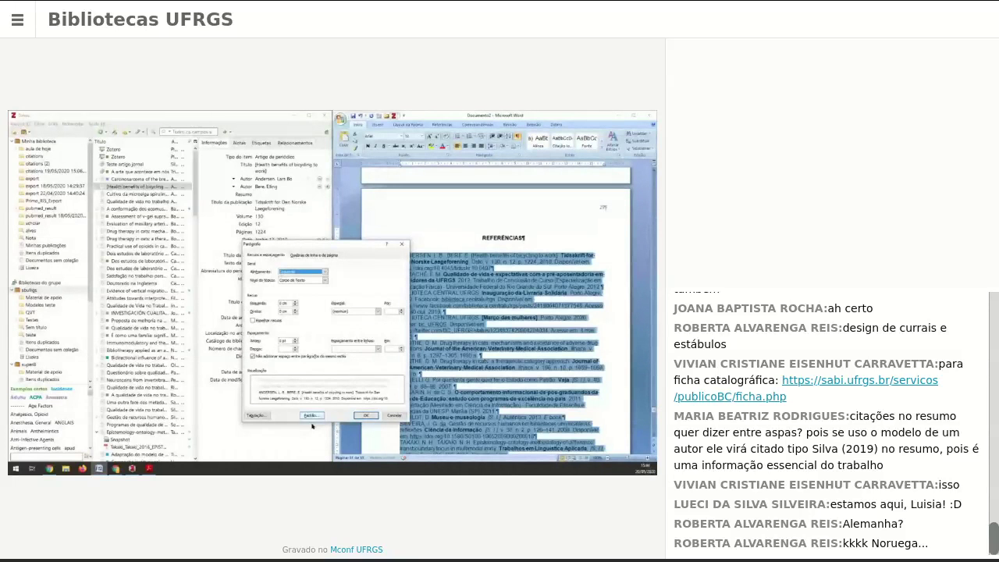
{"action": "left_click", "coordinate": [269, 344]}
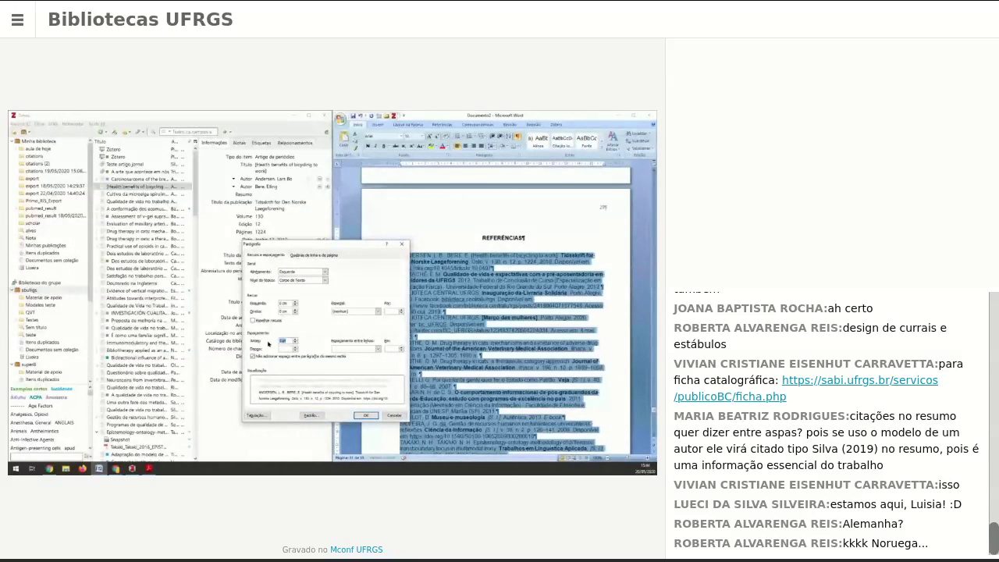
{"action": "type", "text": "1 linha"}
{"action": "left_click", "coordinate": [288, 350]}
{"action": "type", "text": "1"}
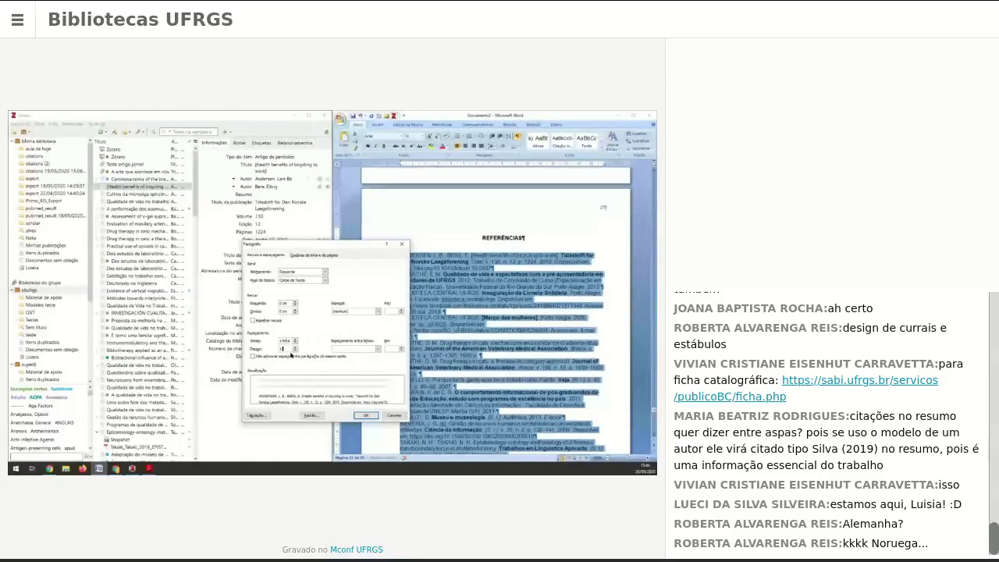
{"action": "type", "text": " linha"}
{"action": "left_click", "coordinate": [357, 349]}
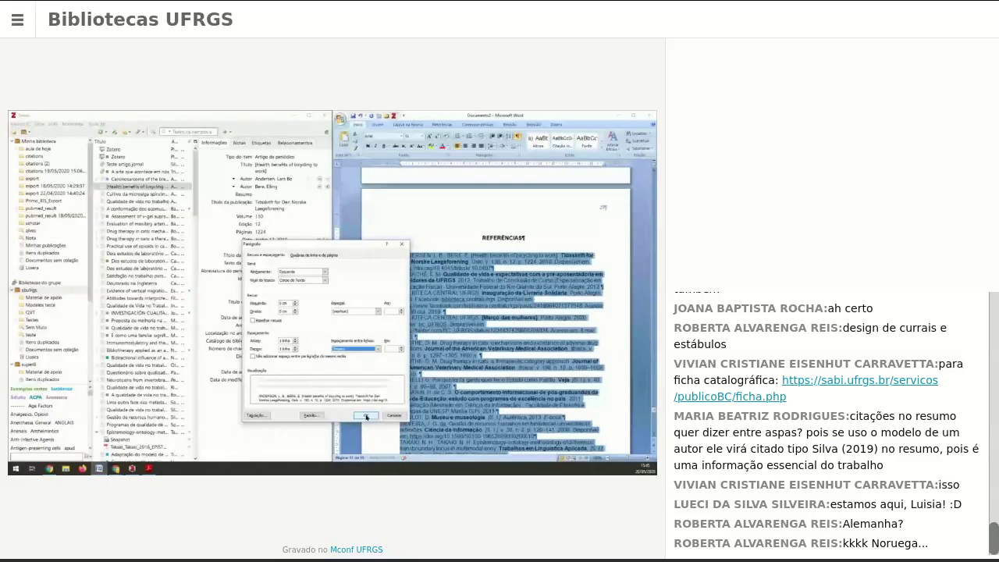
{"action": "left_click", "coordinate": [366, 416]}
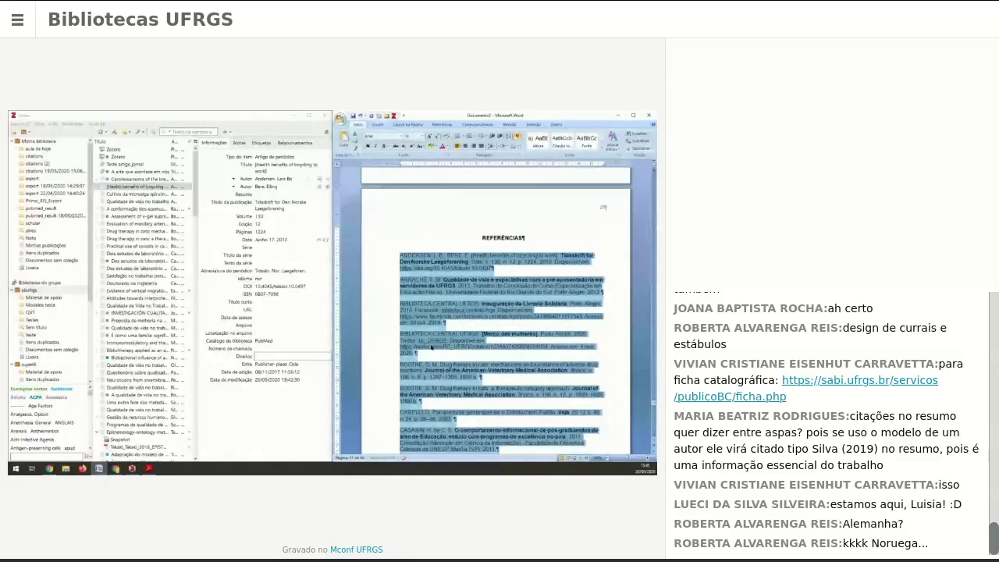
{"action": "left_click", "coordinate": [558, 230]}
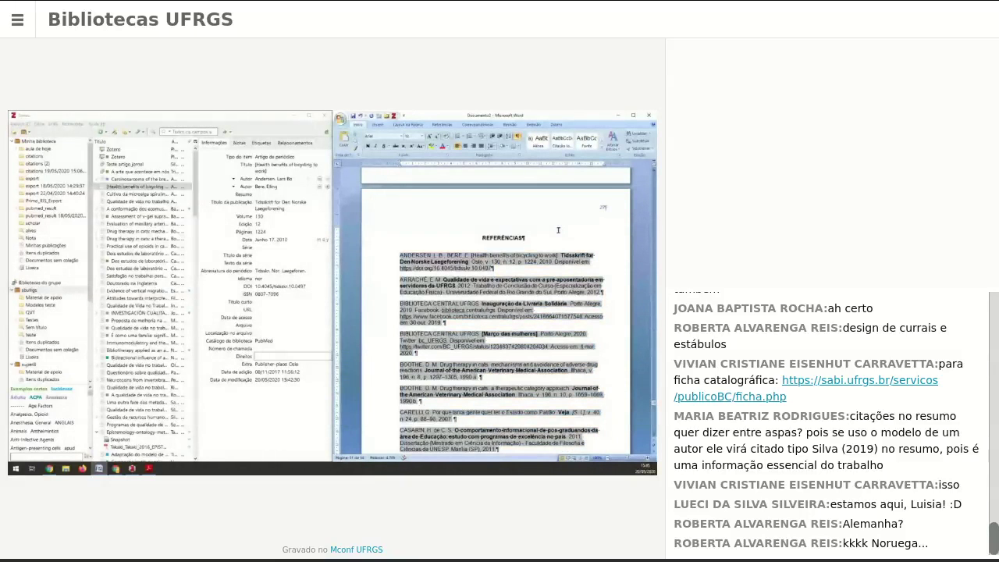
- Remove the empty paragraphs after the last reference so the section break directly follows it and no blank page precedes the appendix
{"action": "scroll", "coordinate": [602, 416], "scroll_direction": "down", "scroll_amount": 5}
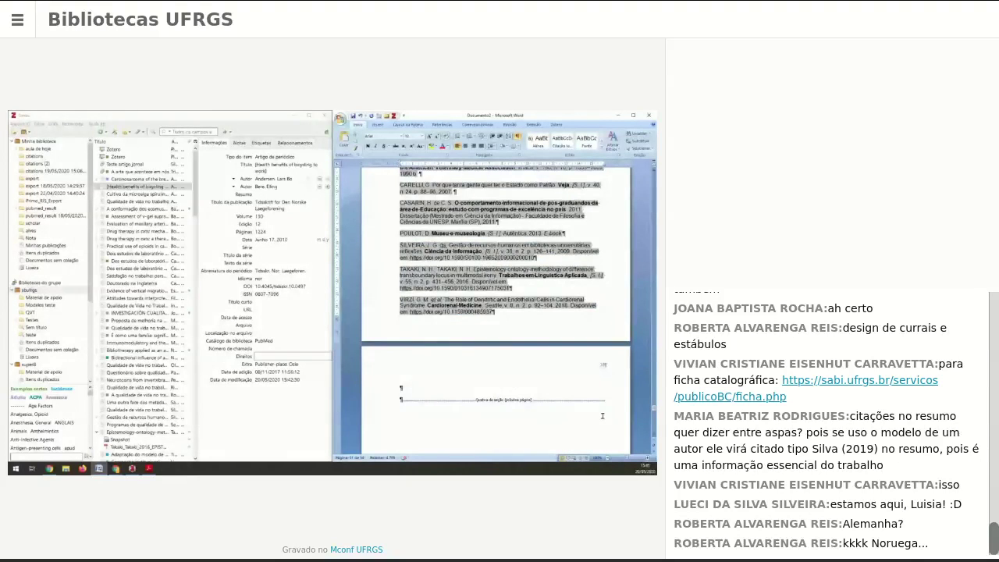
{"action": "scroll", "coordinate": [514, 253], "scroll_direction": "down", "scroll_amount": 2}
{"action": "type", "text": "APÊNDICE A – EXEMPLO DE APÊNDICE  É um complemento, que pode ser um texto ou documento, produzido pelo autor para reforçar sua argumentação. A indicação é precedida da palavra APÊNDICE, identificado por letras maiúsculas consecutivas, travessão e pelos respectivos títulos mesmo se houver um único apêndice. Utilizam-se letras maiúsculas dobradas, na identificação dos apêndices, quando esgotadas as letras do alfabeto.Não se deve acrescentar folha introdutória e/ou de abertura do tipo \"Apêndices\""}
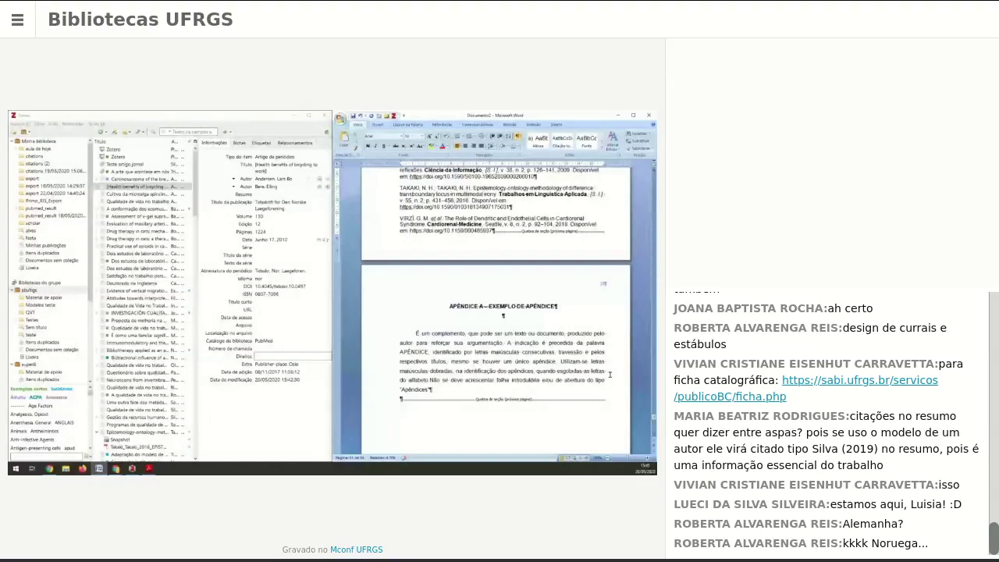
- Select the heading "APÊNDICE A – EXEMPLO DE APÊNDICE" and split the document window into two panes at that heading
{"action": "left_click", "coordinate": [374, 308]}
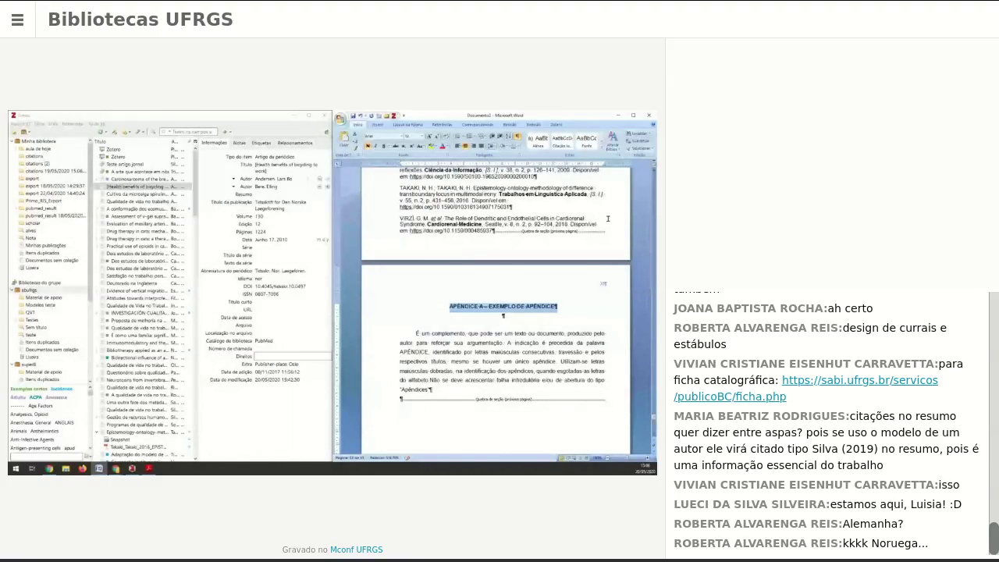
{"action": "key", "text": "ctrl+alt+s"}
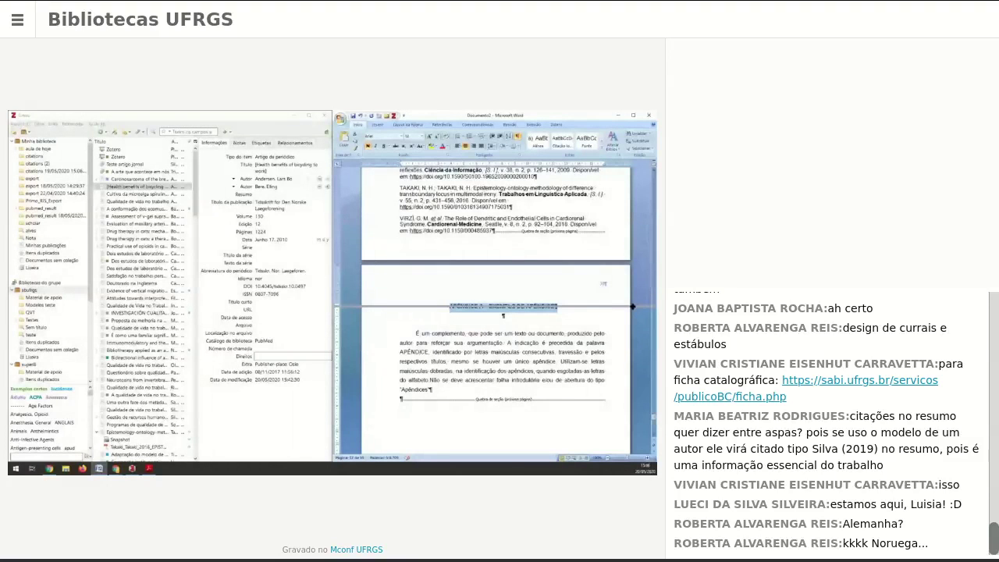
{"action": "left_click", "coordinate": [632, 312]}
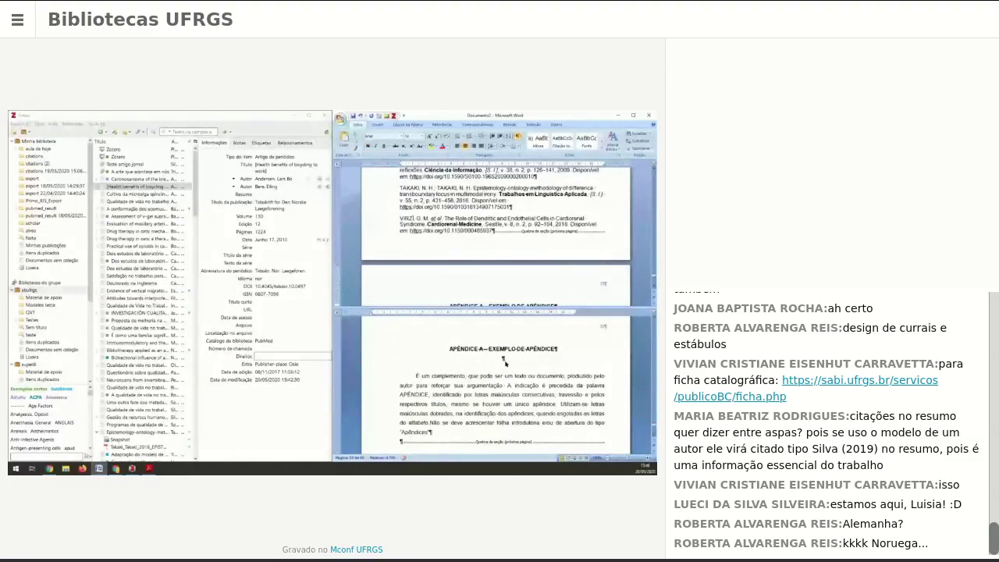
{"action": "scroll", "coordinate": [487, 382], "scroll_direction": "up", "scroll_amount": 1}
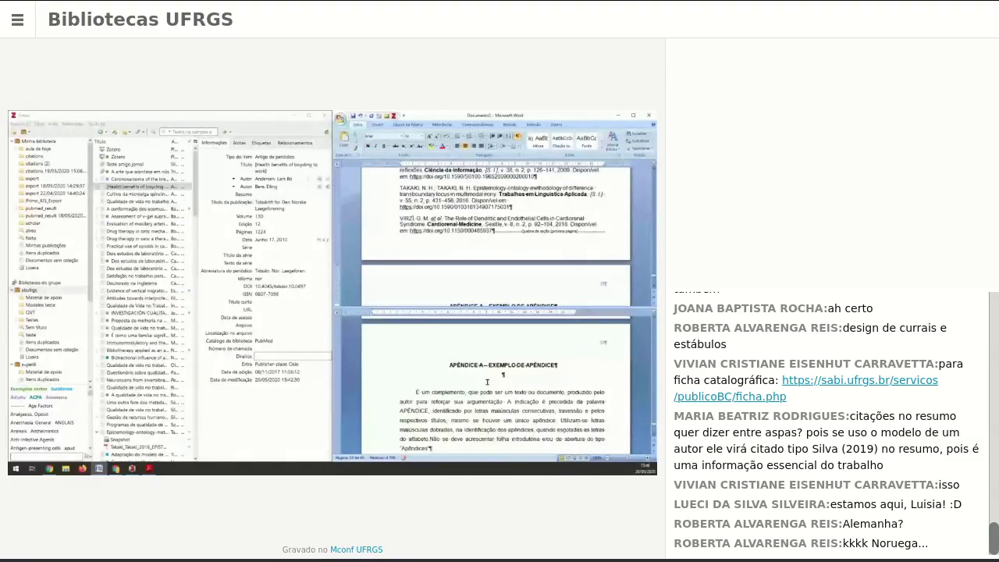
- Insert the in-text call "(APÊNDICE A)" after "seções e subseções" in the first paragraph of section 2 DESENVOLVIMENTO
{"action": "left_click_drag", "start_coordinate": [450, 365], "coordinate": [488, 370]}
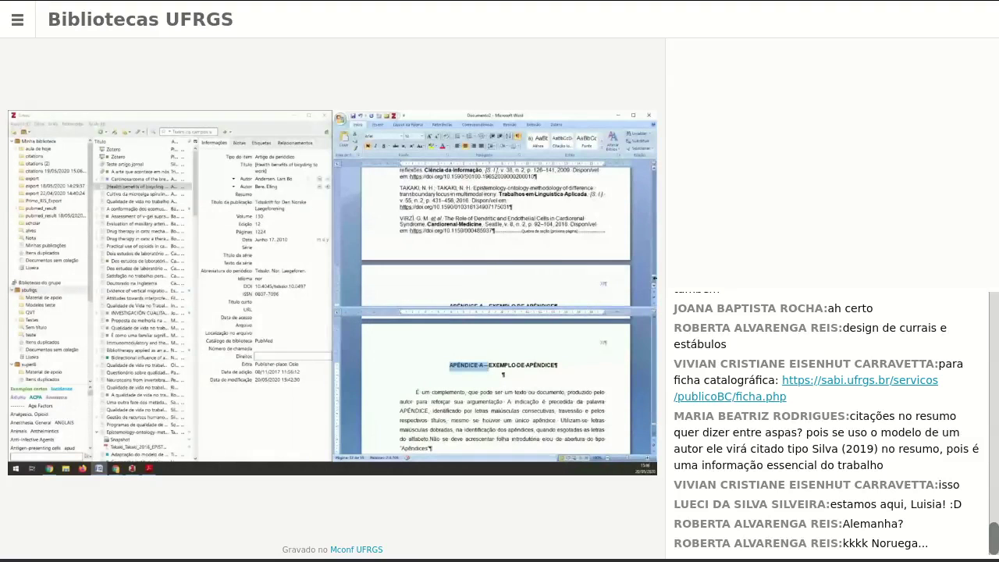
{"action": "left_click_drag", "start_coordinate": [654, 277], "coordinate": [650, 187]}
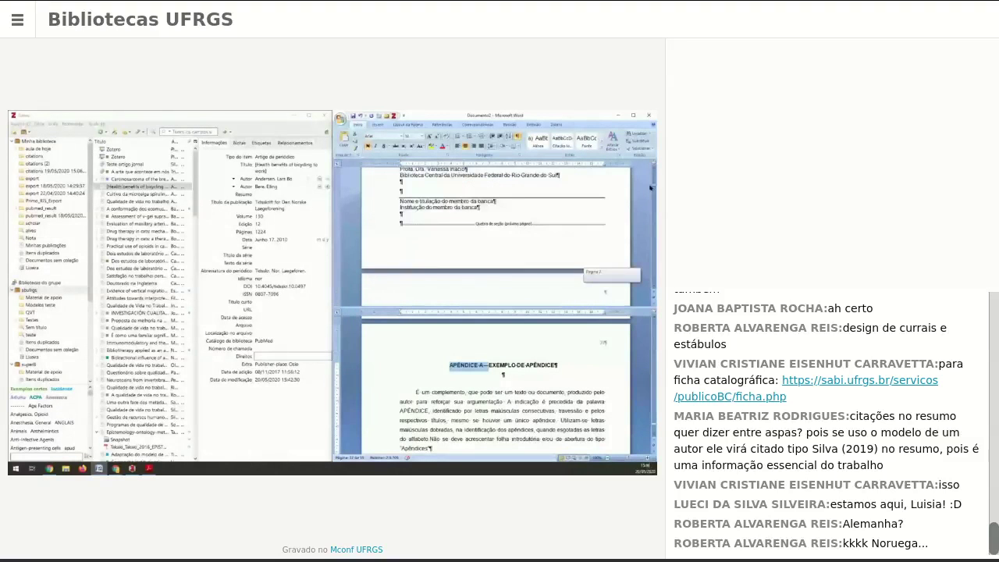
{"action": "scroll", "coordinate": [486, 397], "scroll_direction": "down", "scroll_amount": 10}
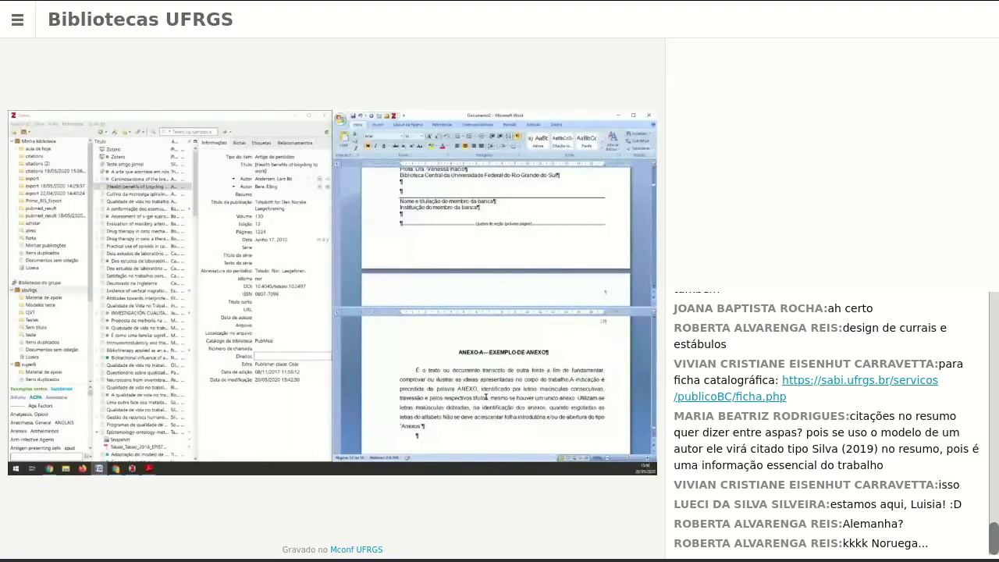
{"action": "scroll", "coordinate": [485, 397], "scroll_direction": "up", "scroll_amount": 5}
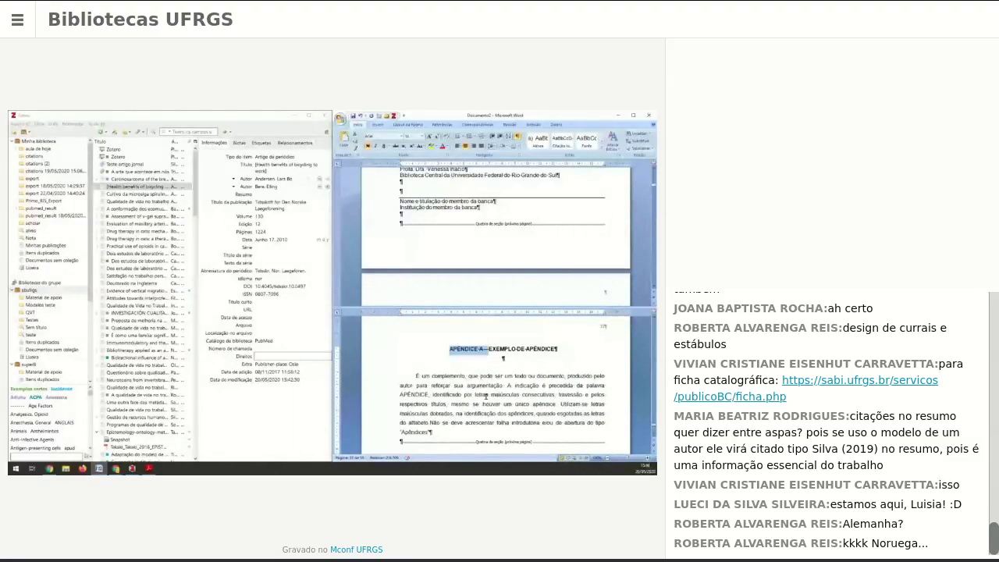
{"action": "scroll", "coordinate": [633, 267], "scroll_direction": "down", "scroll_amount": 5}
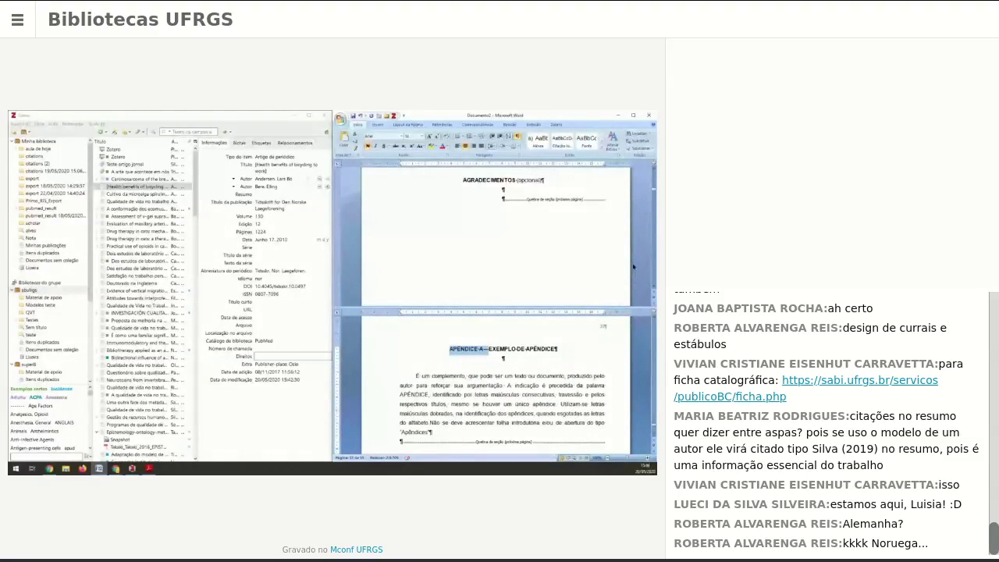
{"action": "scroll", "coordinate": [633, 267], "scroll_direction": "down", "scroll_amount": 3}
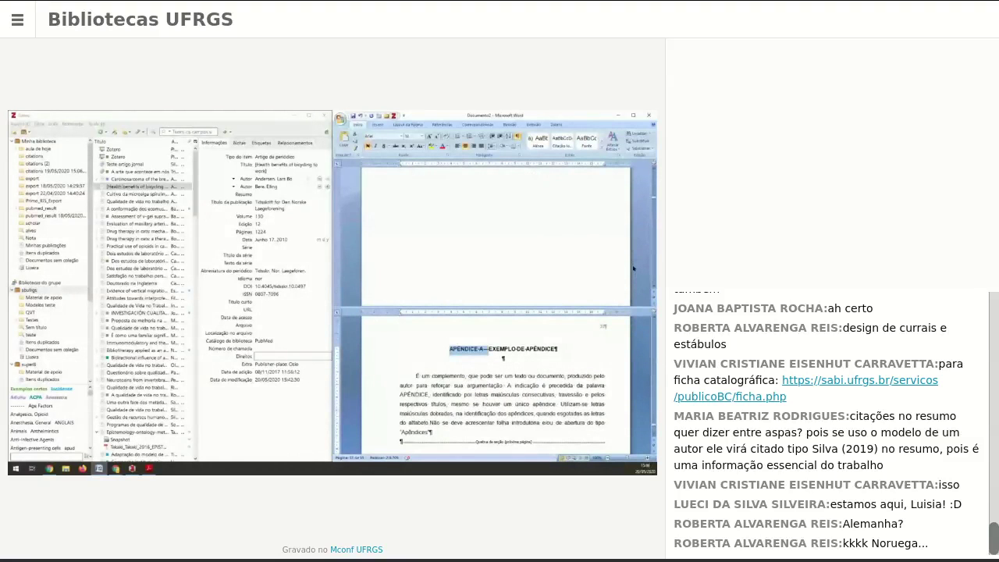
{"action": "scroll", "coordinate": [633, 267], "scroll_direction": "down", "scroll_amount": 3}
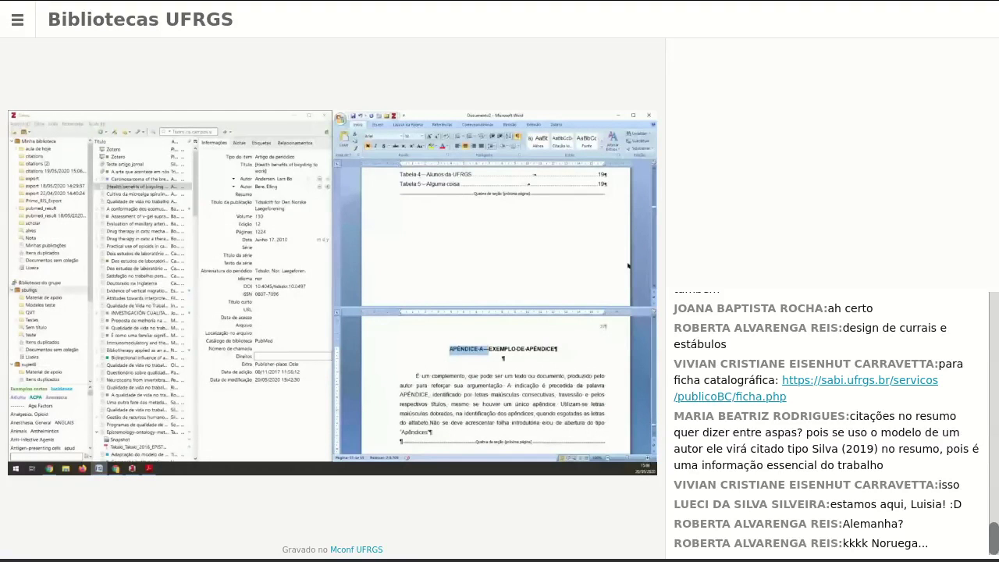
{"action": "scroll", "coordinate": [628, 266], "scroll_direction": "down", "scroll_amount": 2}
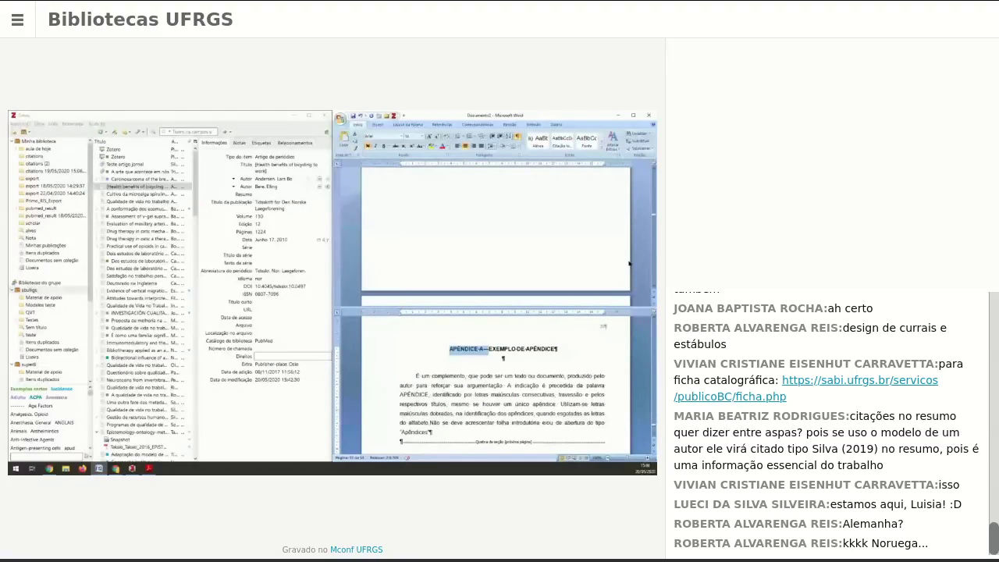
{"action": "scroll", "coordinate": [629, 263], "scroll_direction": "down", "scroll_amount": 1}
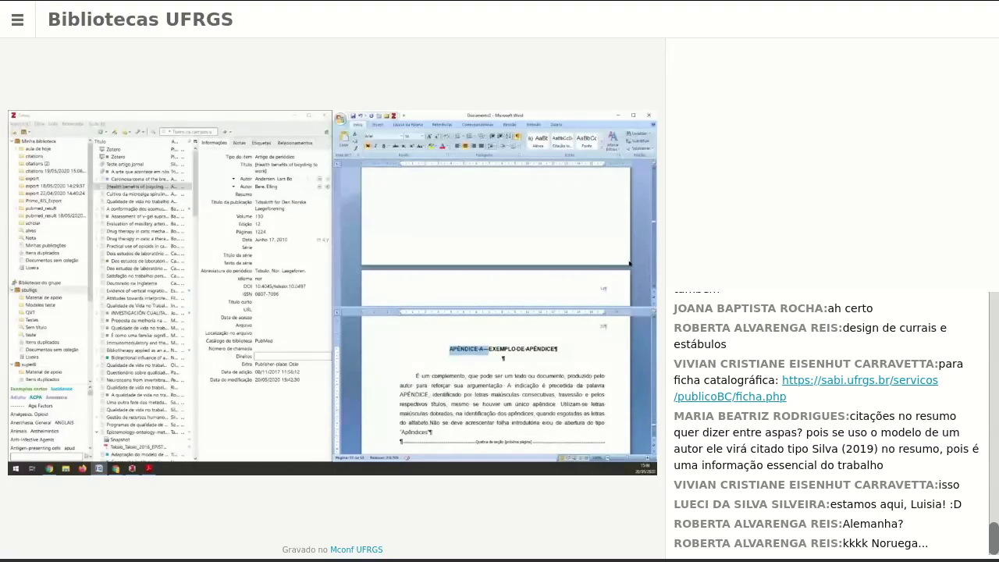
{"action": "scroll", "coordinate": [629, 264], "scroll_direction": "down", "scroll_amount": 3}
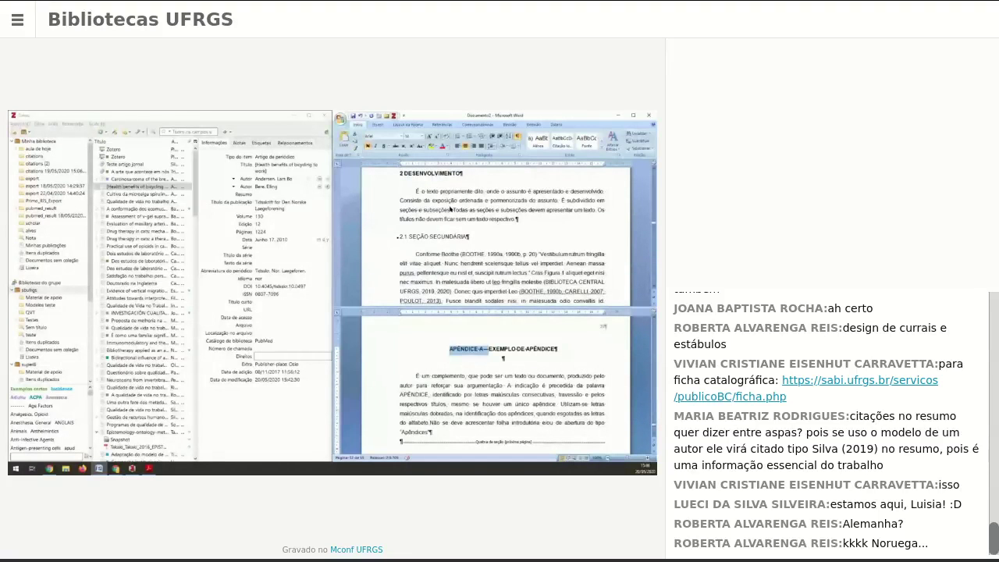
{"action": "left_click", "coordinate": [451, 211]}
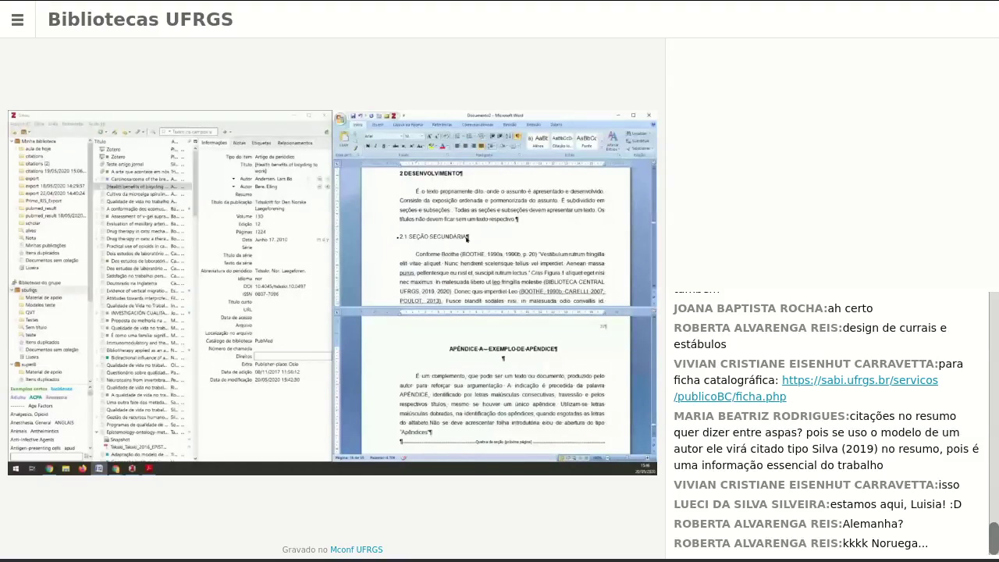
{"action": "type", "text": "(AP"}
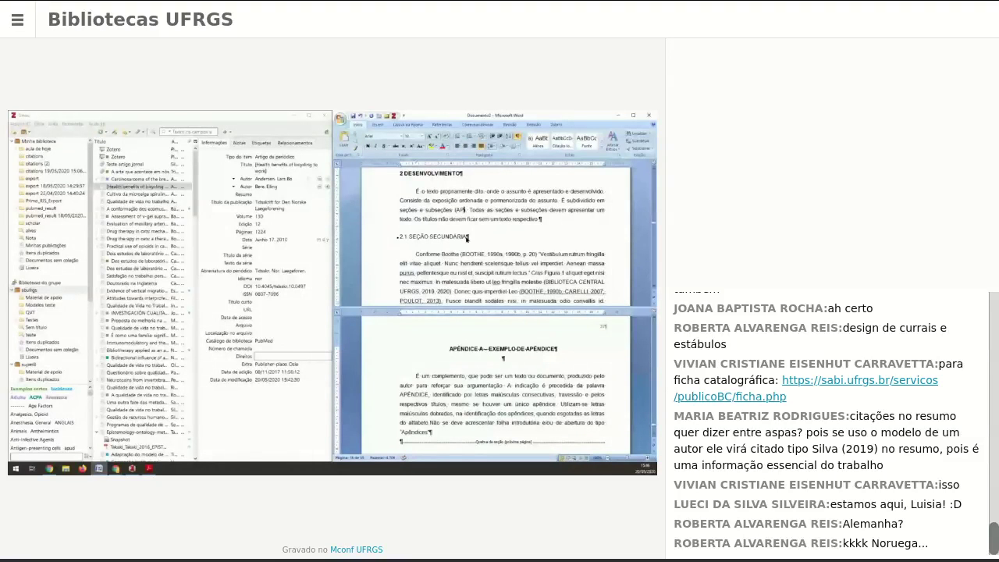
{"action": "type", "text": "ÊNDICE A)"}
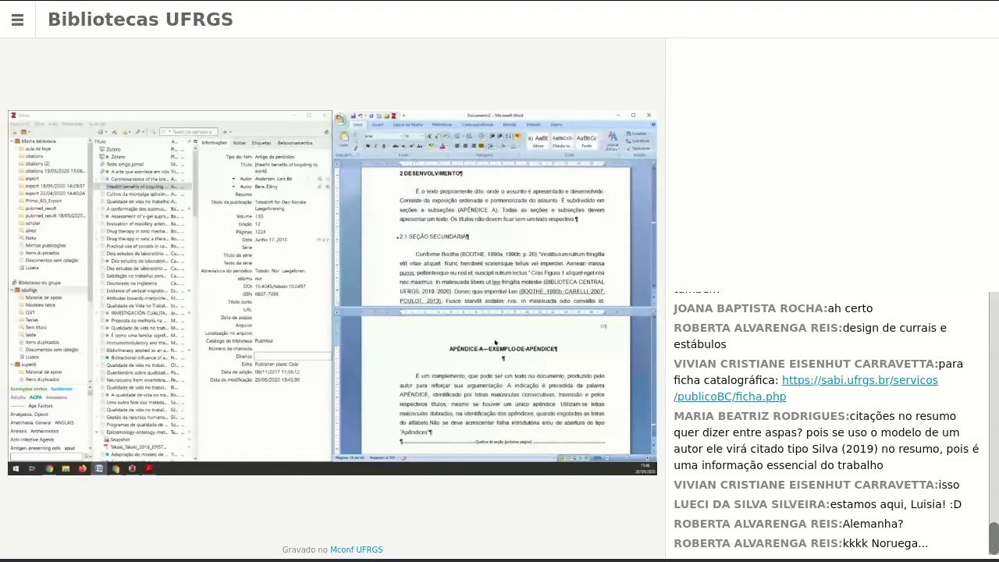
- Copy the whole Appendix A, from its heading to the last line "Apêndices", and place the cursor after its text
{"action": "scroll", "coordinate": [496, 234], "scroll_direction": "down", "scroll_amount": 2}
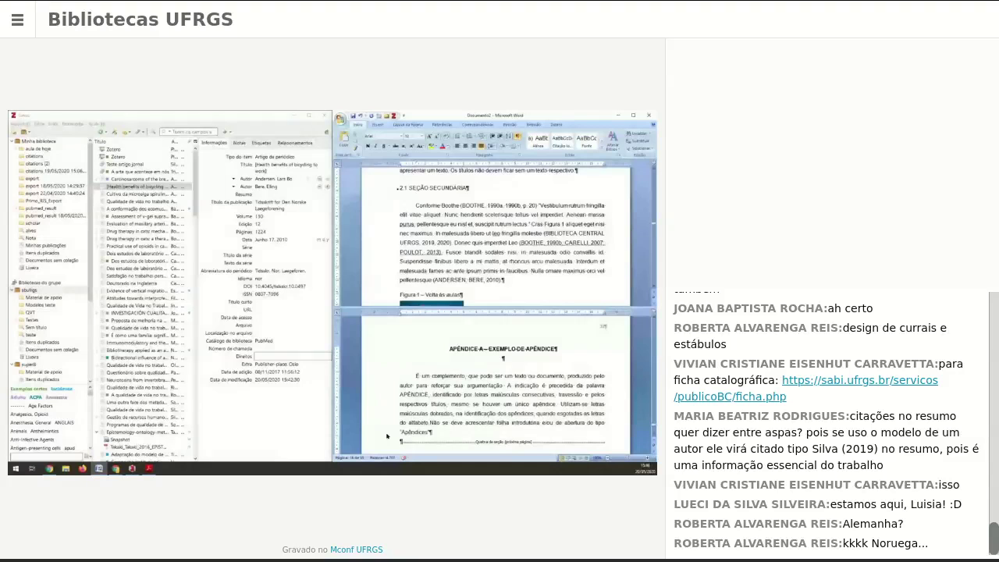
{"action": "left_click_drag", "start_coordinate": [449, 349], "coordinate": [488, 349]}
{"action": "scroll", "coordinate": [485, 249], "scroll_direction": "up", "scroll_amount": 3}
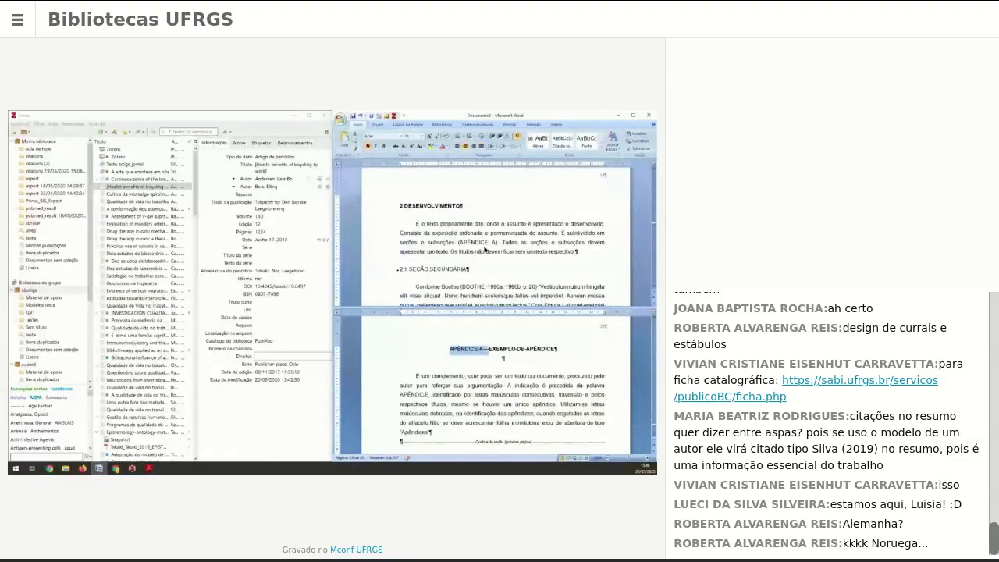
{"action": "scroll", "coordinate": [374, 387], "scroll_direction": "down", "scroll_amount": 2}
{"action": "left_click", "coordinate": [375, 384]}
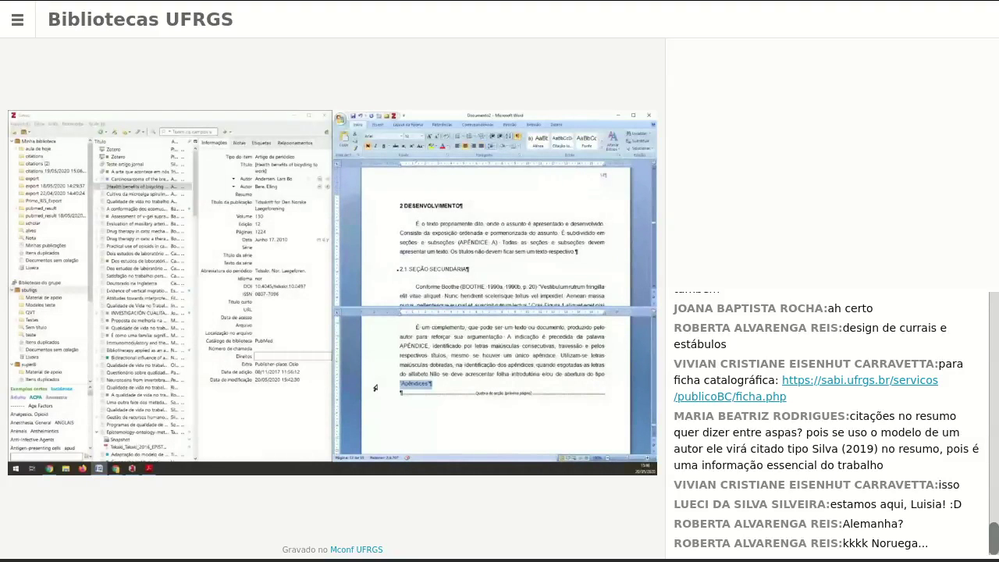
{"action": "left_click_drag", "start_coordinate": [374, 388], "coordinate": [383, 367]}
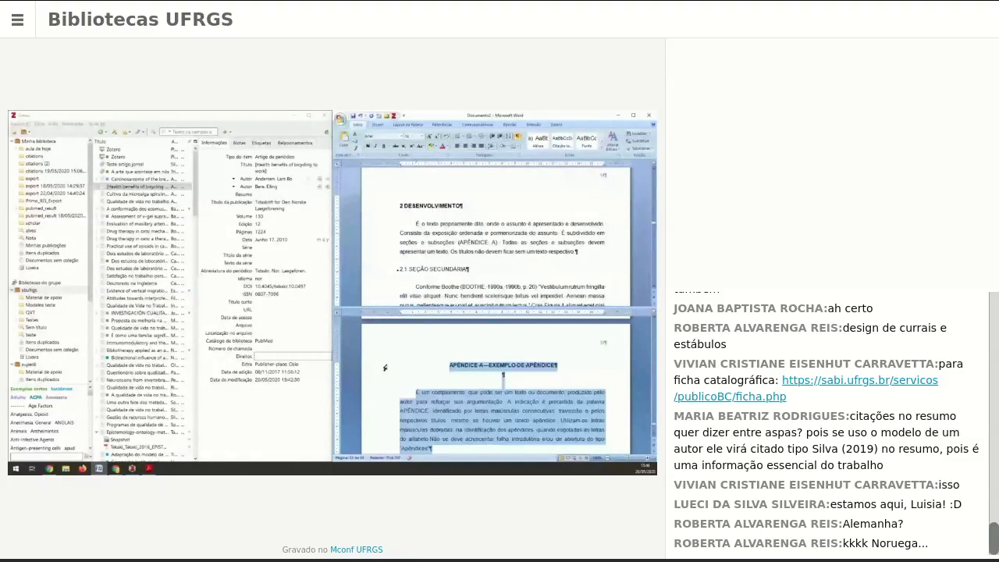
{"action": "key", "text": "Right"}
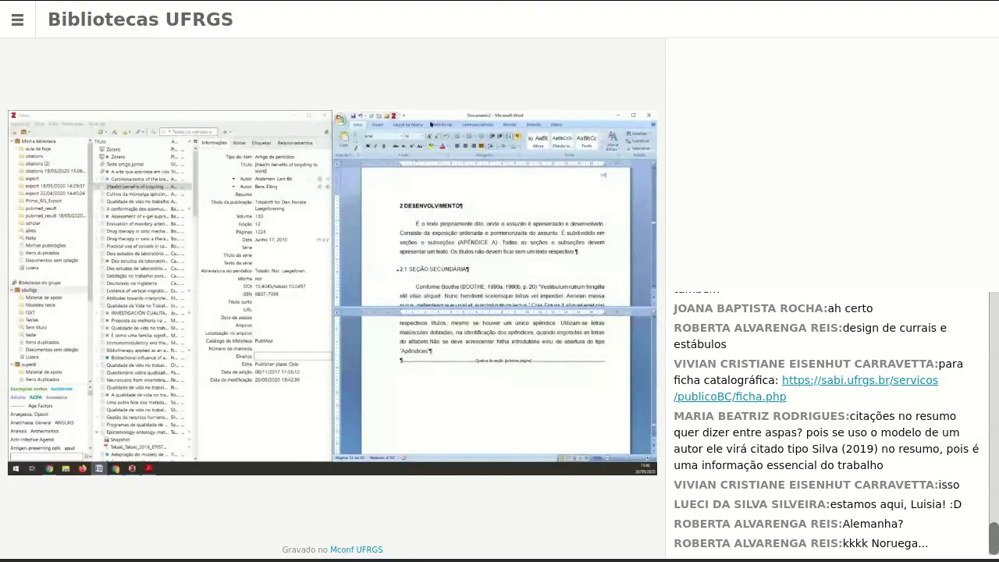
- Insert a Próxima Página section break after Appendix A and paste the copied appendix onto the new page
{"action": "left_click", "coordinate": [411, 124]}
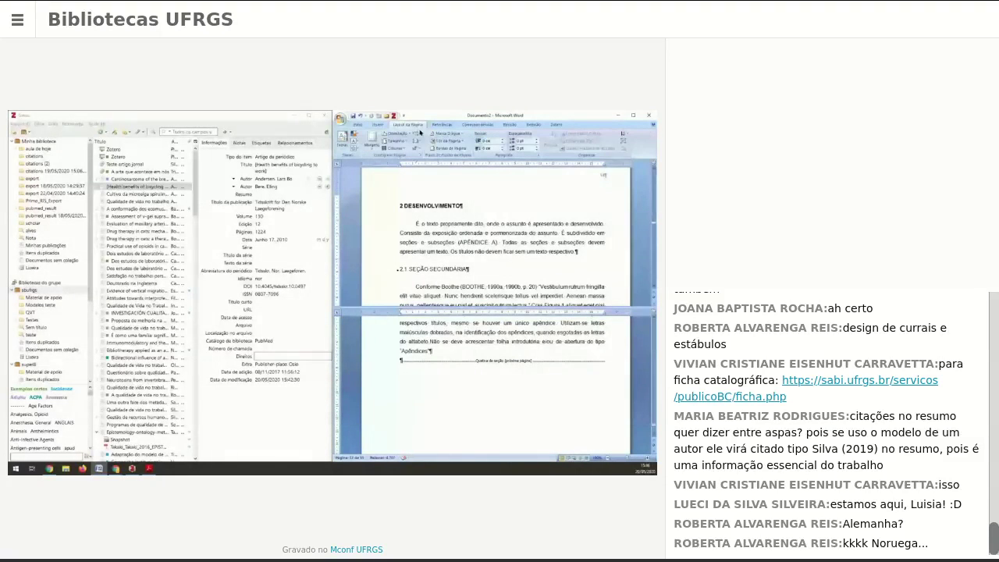
{"action": "left_click", "coordinate": [419, 132]}
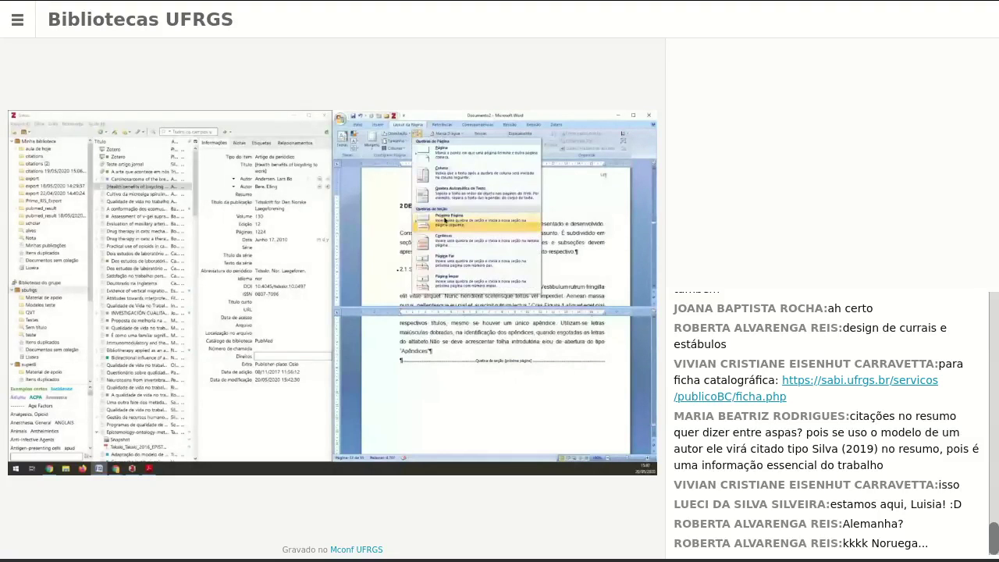
{"action": "left_click", "coordinate": [444, 221]}
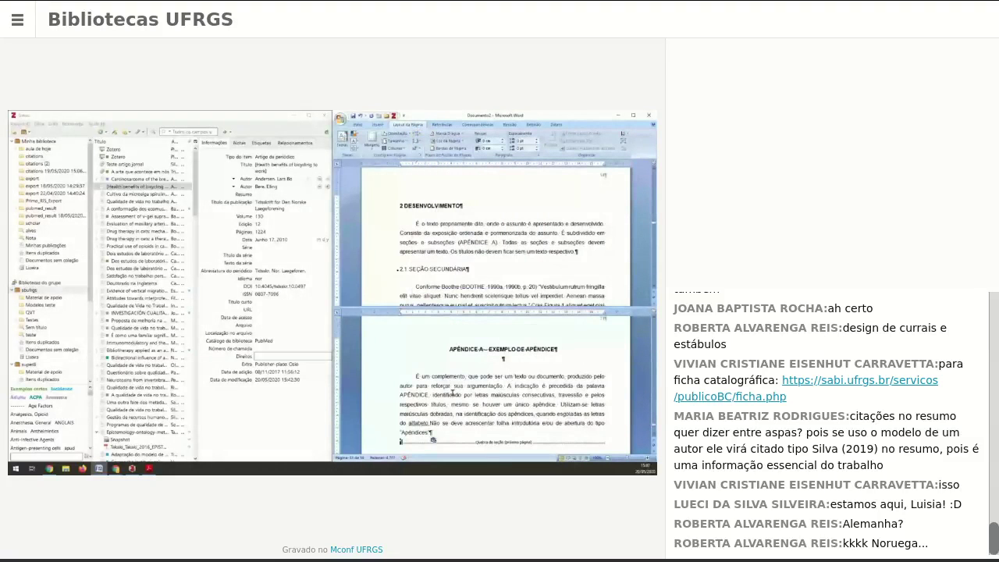
- Change the letter in the duplicated appendix heading to B and delete the empty paragraph below that heading
{"action": "left_click", "coordinate": [483, 350]}
{"action": "key", "text": "BackSpace"}
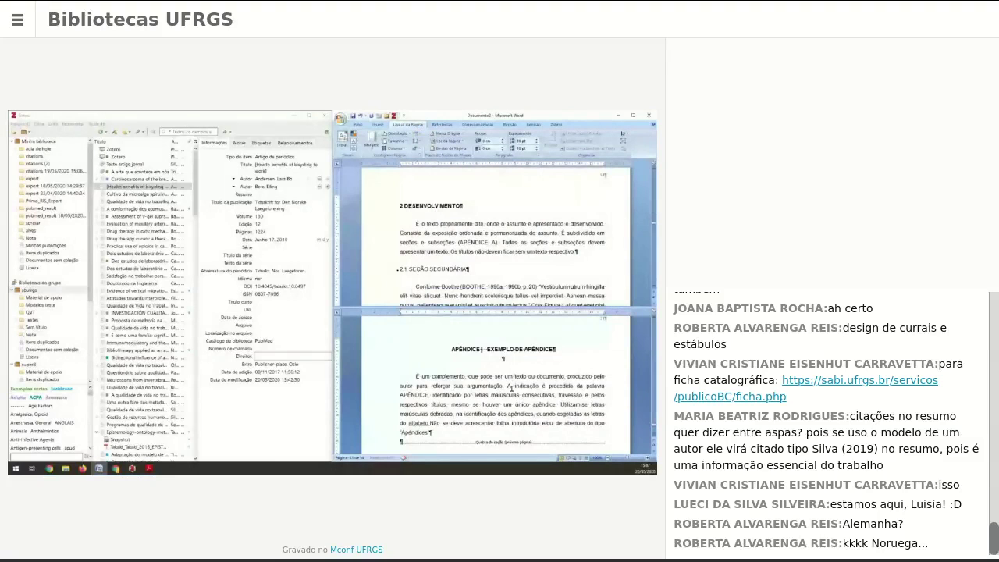
{"action": "key", "text": "ctrl+z"}
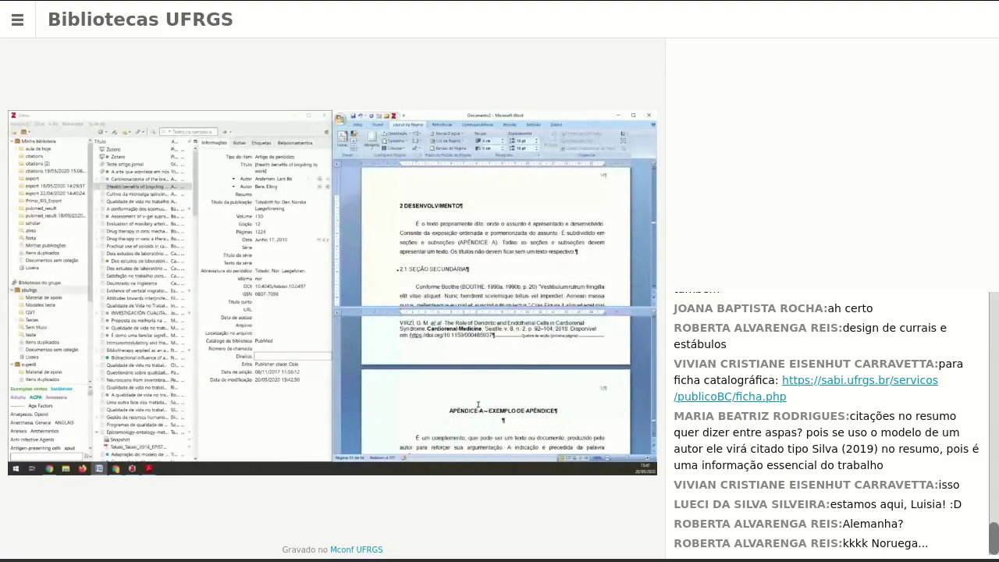
{"action": "scroll", "coordinate": [478, 404], "scroll_direction": "down", "scroll_amount": 5}
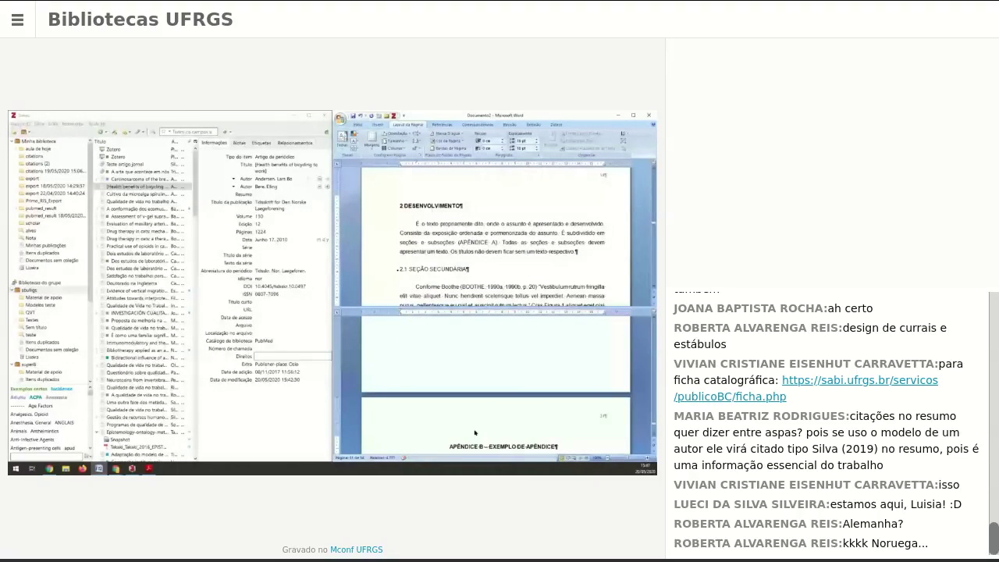
{"action": "scroll", "coordinate": [474, 432], "scroll_direction": "down", "scroll_amount": 2}
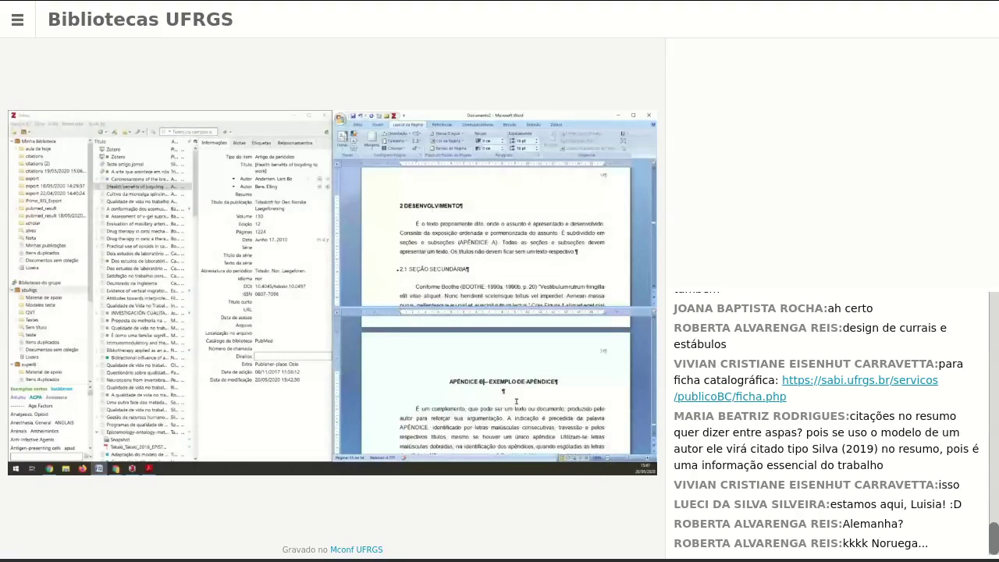
{"action": "left_click", "coordinate": [515, 401]}
{"action": "key", "text": "BackSpace"}
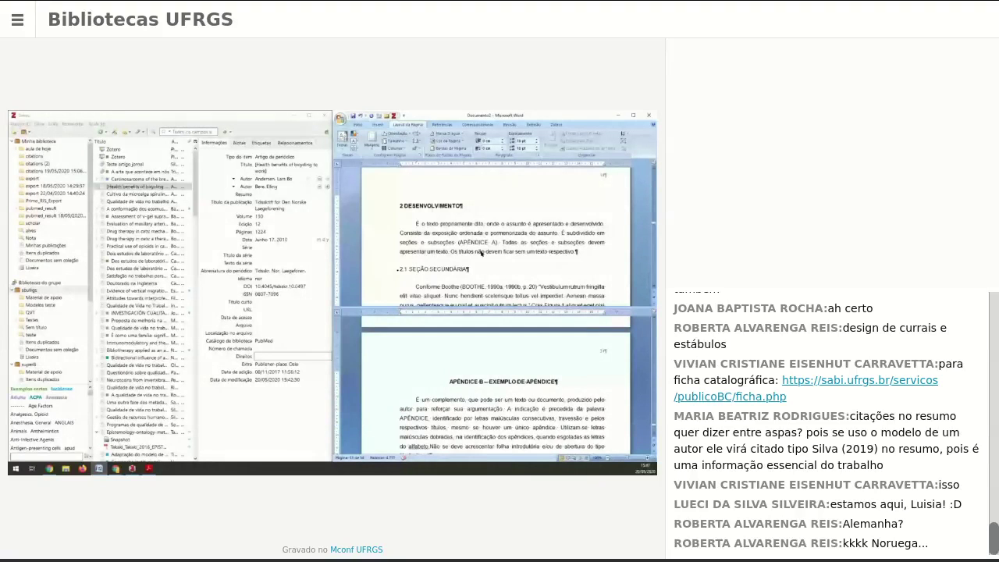
- Insert the in-text call "(APÊNDICE B)" after "Phasellus faucibus dapibus fermentum" in section 2.2
{"action": "scroll", "coordinate": [482, 252], "scroll_direction": "down", "scroll_amount": 5}
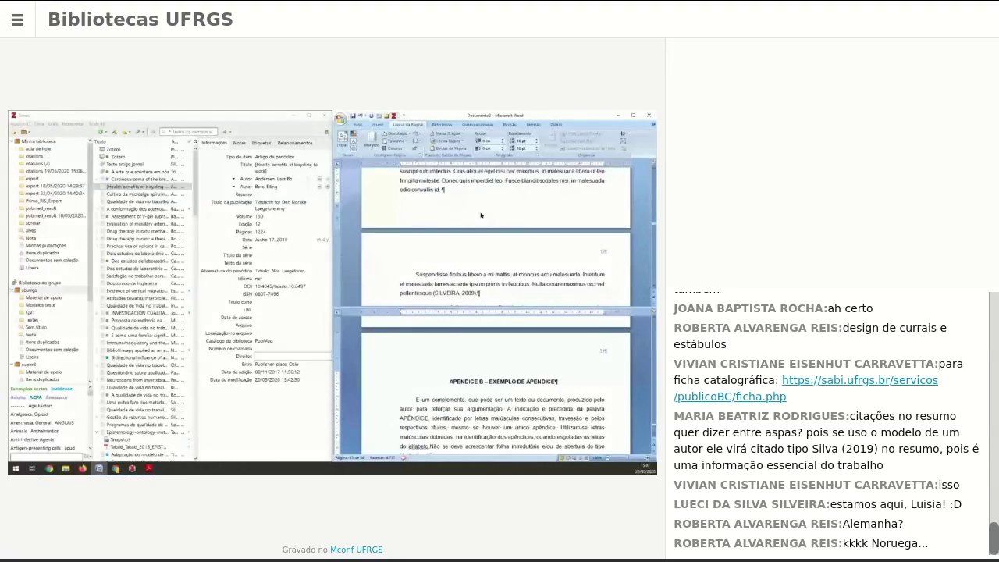
{"action": "scroll", "coordinate": [480, 215], "scroll_direction": "down", "scroll_amount": 3}
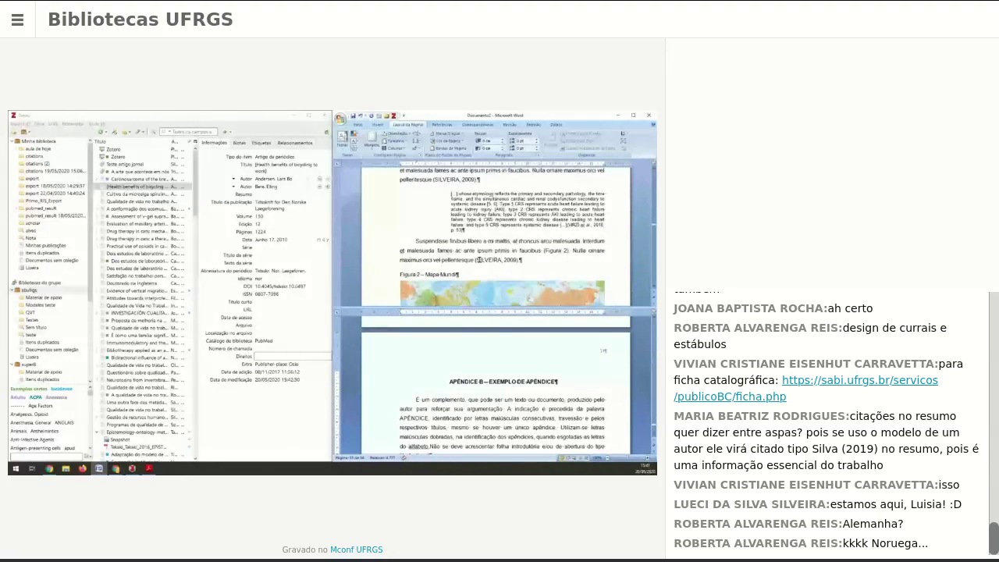
{"action": "scroll", "coordinate": [479, 259], "scroll_direction": "down", "scroll_amount": 3}
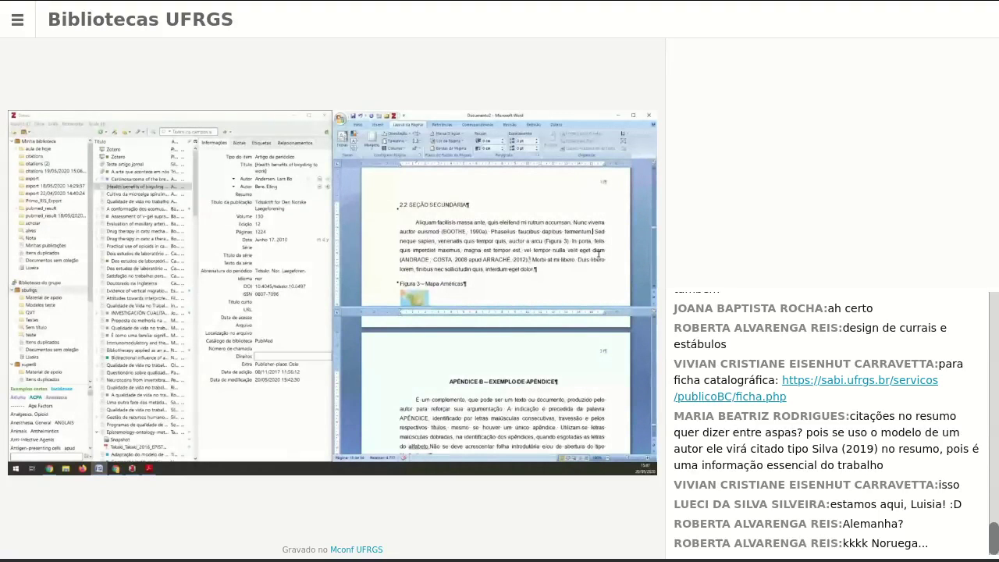
{"action": "type", "text": "(AP."}
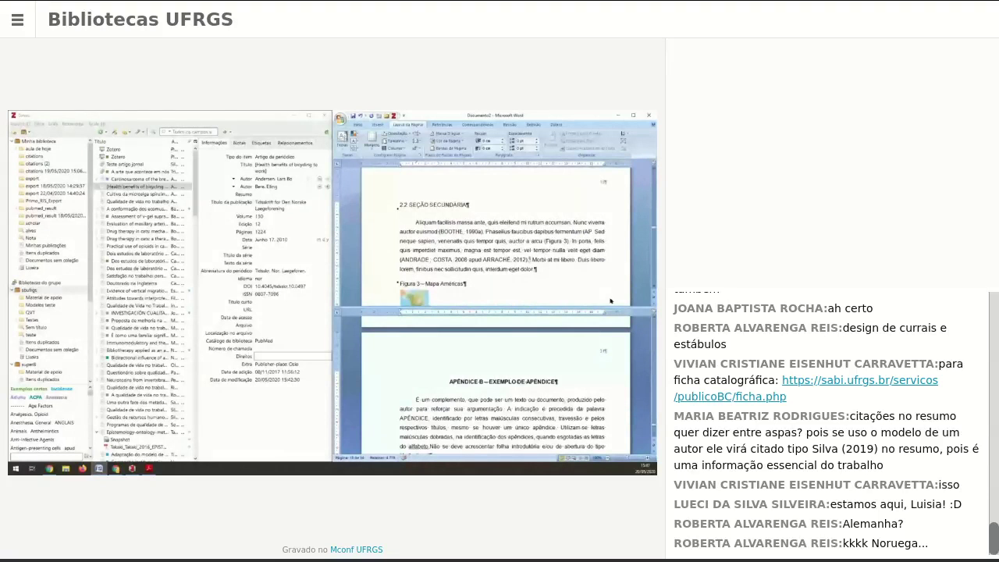
{"action": "type", "text": "ÊNDICE"}
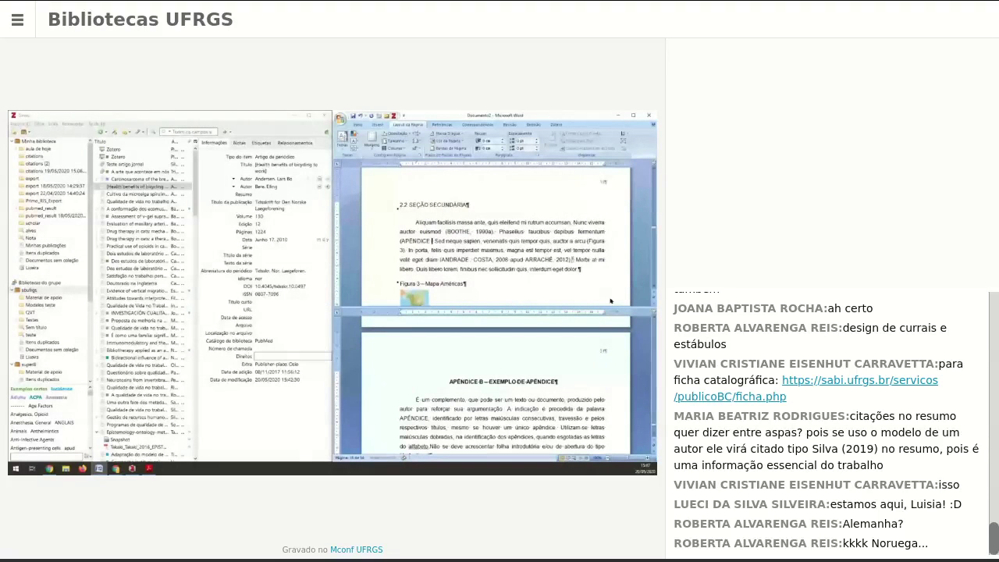
{"action": "type", "text": " B)"}
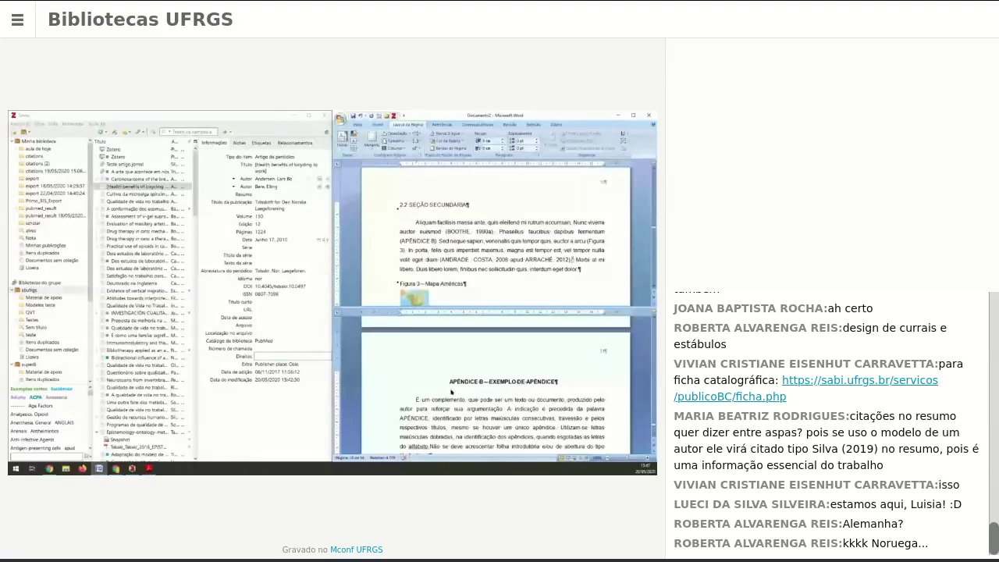
- Review the appendix pages against the body text and remove the window split to return to a single pane
{"action": "scroll", "coordinate": [451, 391], "scroll_direction": "down", "scroll_amount": 2}
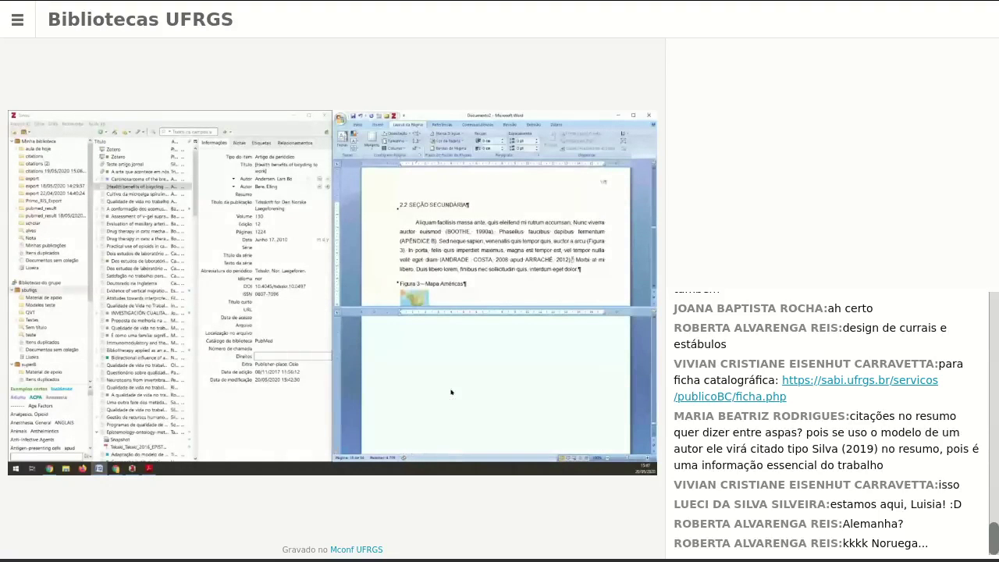
{"action": "scroll", "coordinate": [451, 393], "scroll_direction": "up", "scroll_amount": 5}
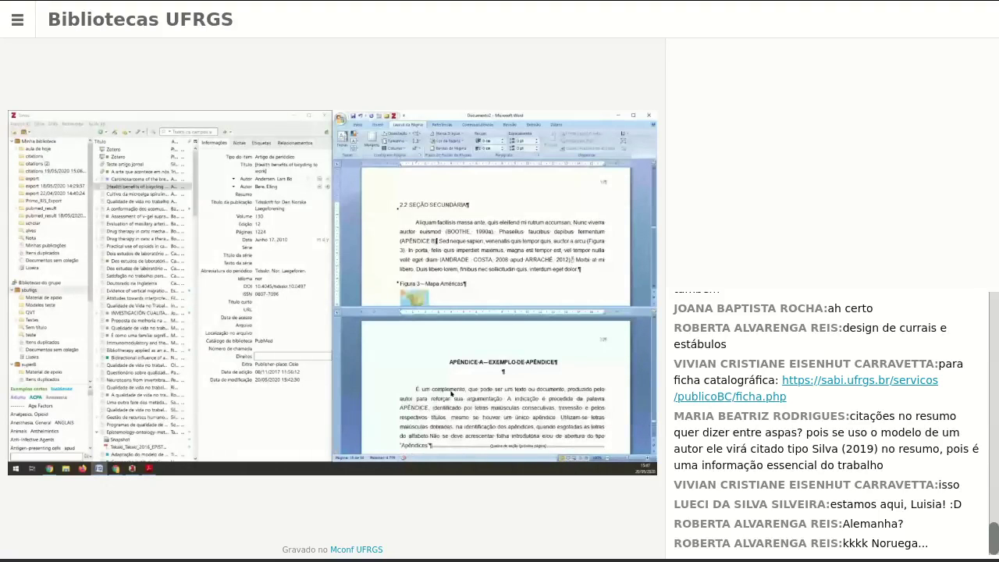
{"action": "scroll", "coordinate": [451, 392], "scroll_direction": "up", "scroll_amount": 1}
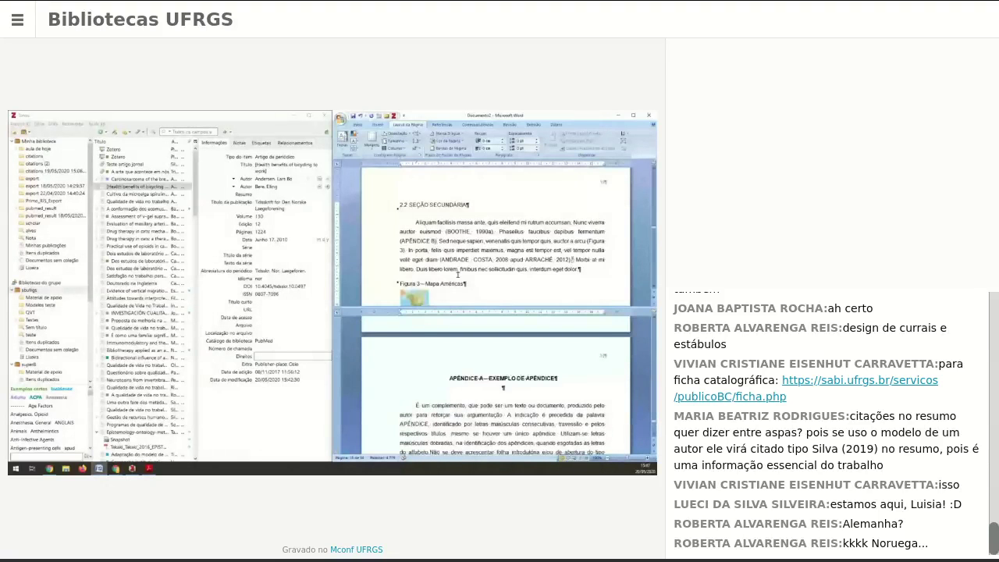
{"action": "scroll", "coordinate": [489, 290], "scroll_direction": "up", "scroll_amount": 5}
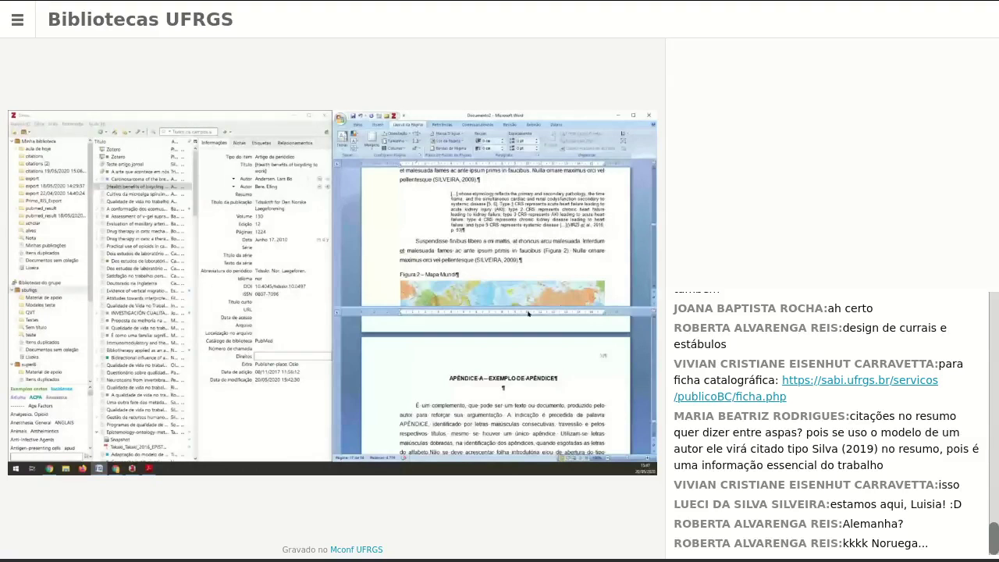
{"action": "double_click", "coordinate": [528, 313]}
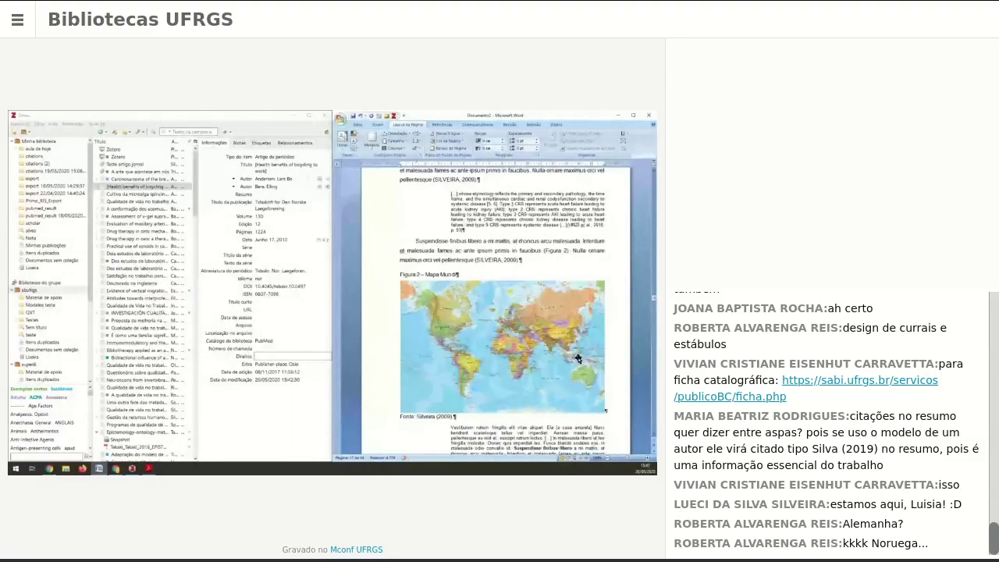